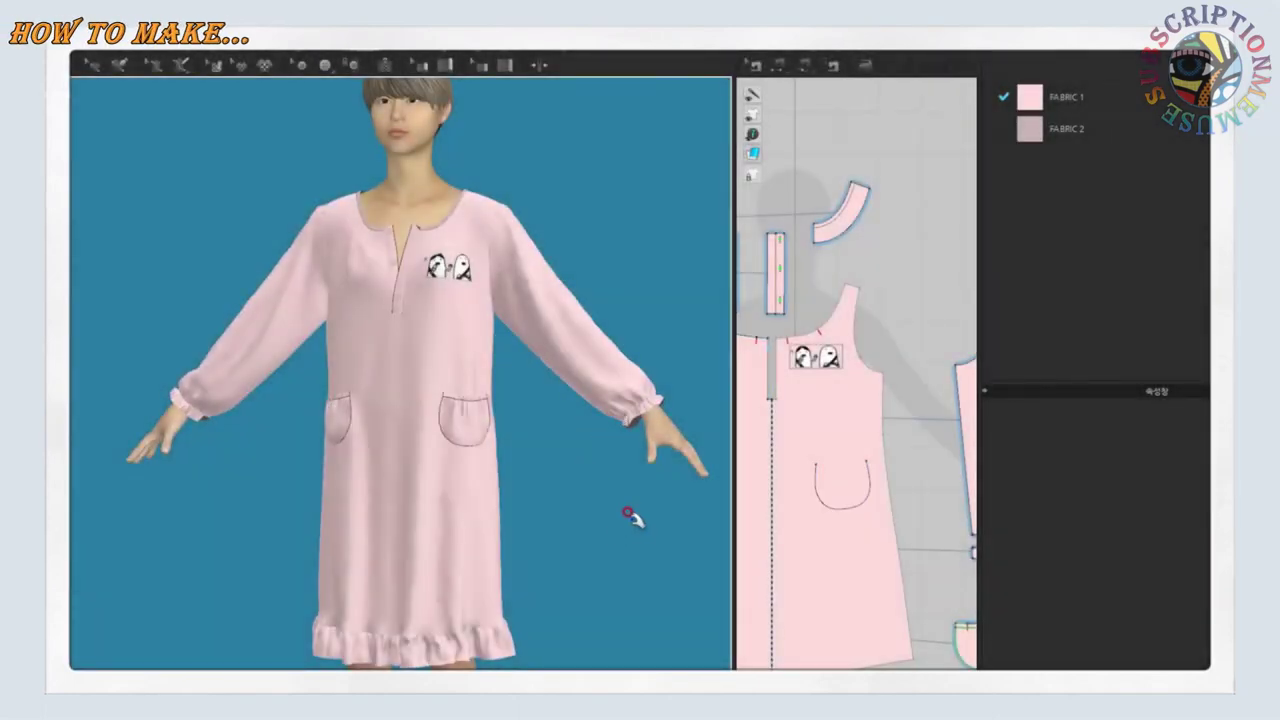
# Review the draped pink ruffled dress from the front and save the project
pyautogui.scroll(2, 603, 523)
pyautogui.scroll(2, 617, 517)
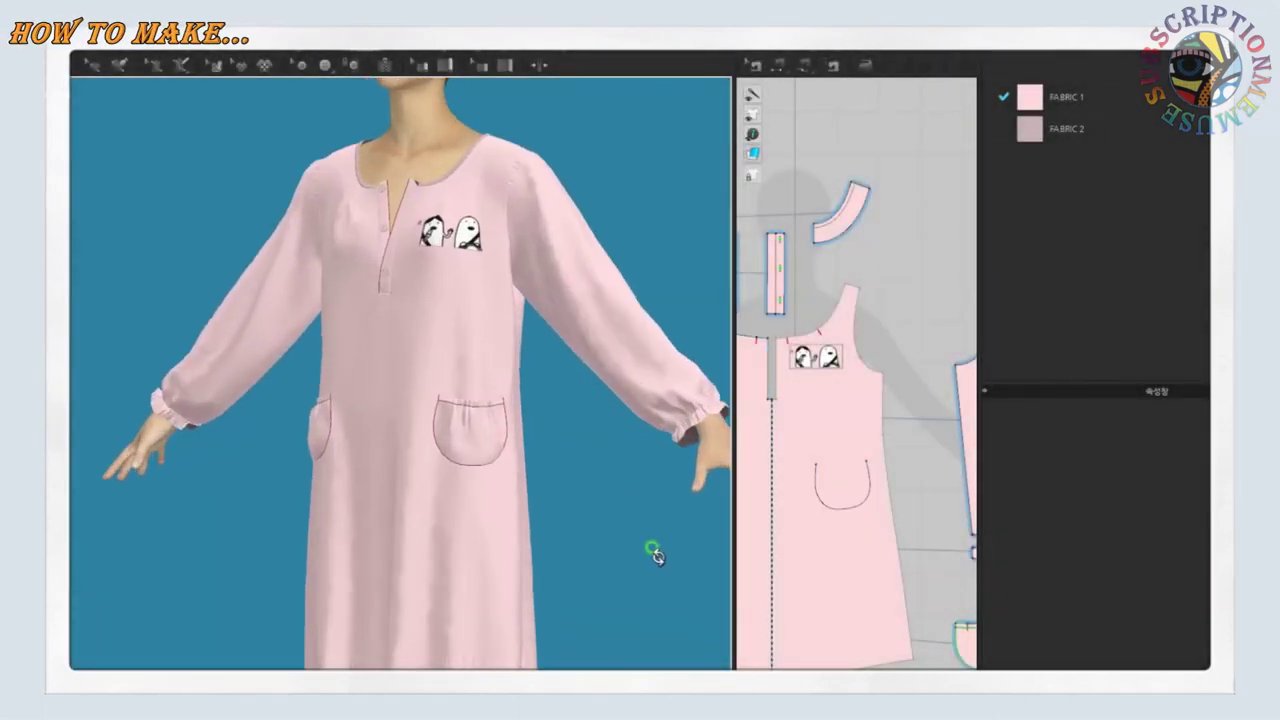
pyautogui.scroll(-2, 606, 549)
pyautogui.moveTo(606, 549); pyautogui.dragTo(643, 500, button='right')
pyautogui.scroll(-2, 597, 586)
pyautogui.moveTo(597, 586)
pyautogui.mouseDown(button='right')
pyautogui.moveTo(703, 569)
pyautogui.moveTo(474, 577)
pyautogui.moveTo(707, 573)
pyautogui.moveTo(694, 591)
pyautogui.moveTo(654, 594)
pyautogui.moveTo(691, 594)
pyautogui.mouseUp(button='right')
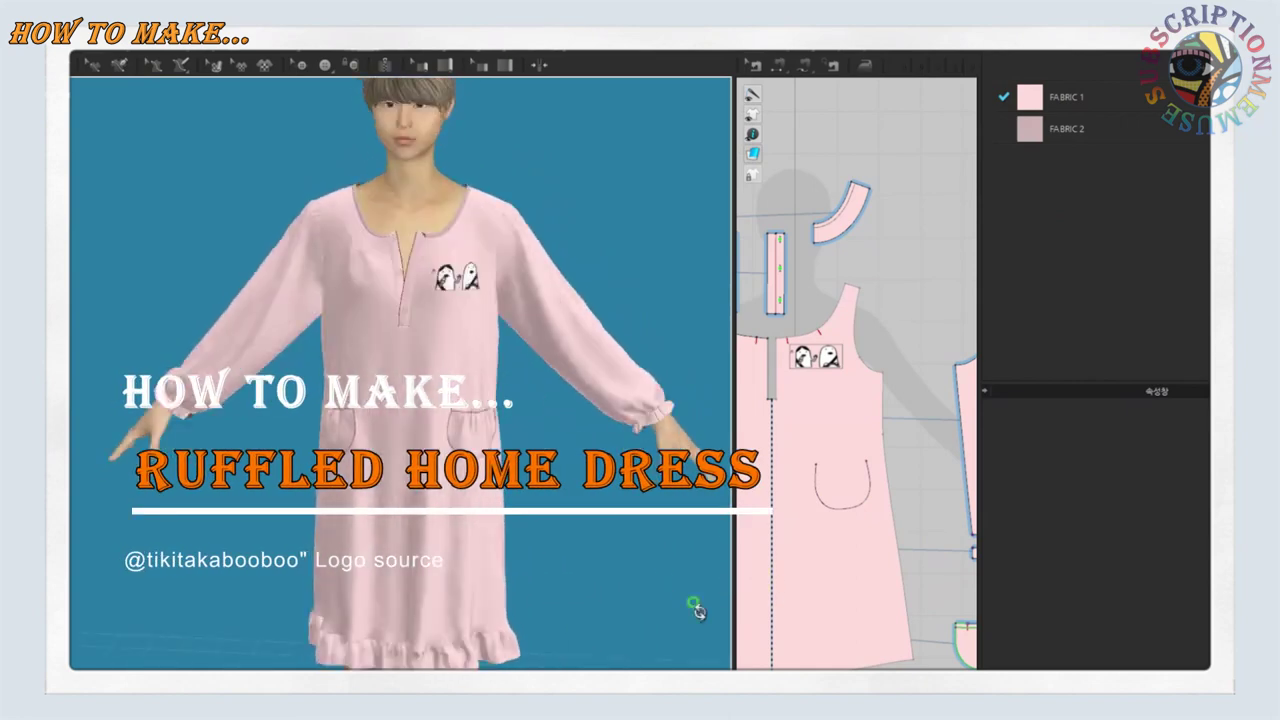
pyautogui.scroll(-2, 651, 603)
pyautogui.scroll(-1, 640, 605)
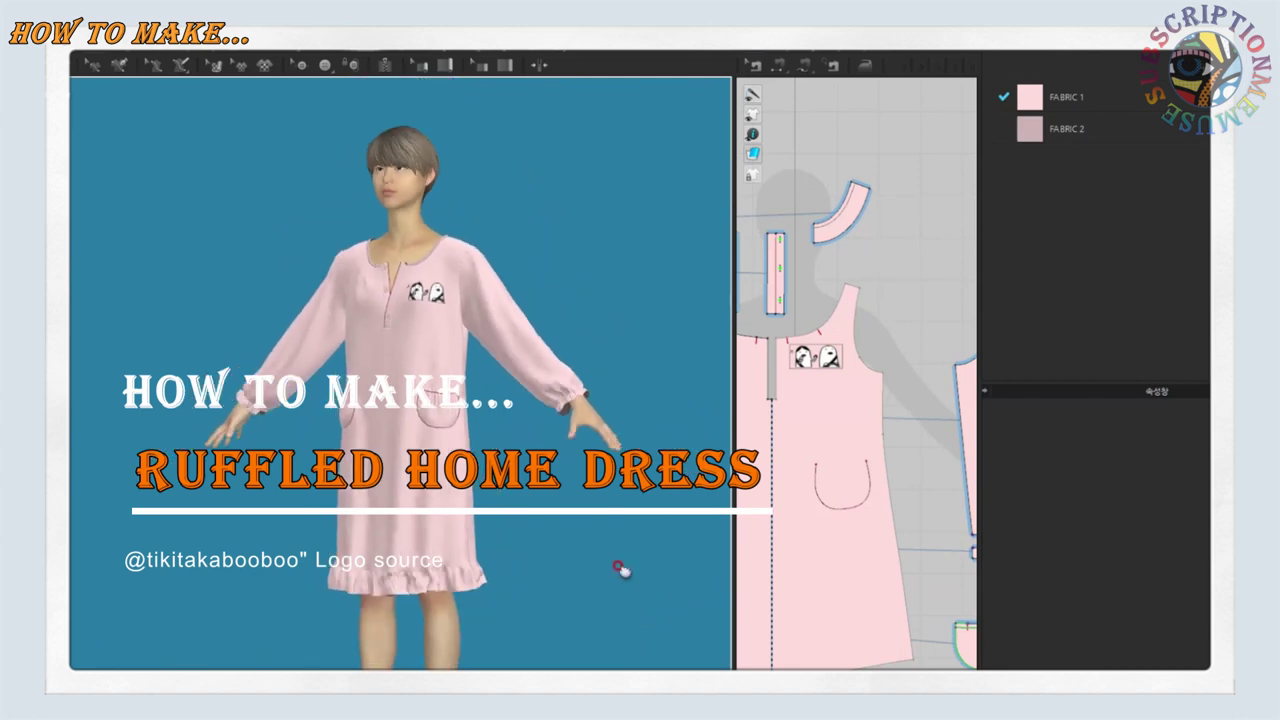
pyautogui.scroll(2, 645, 545)
pyautogui.click(100, 65)
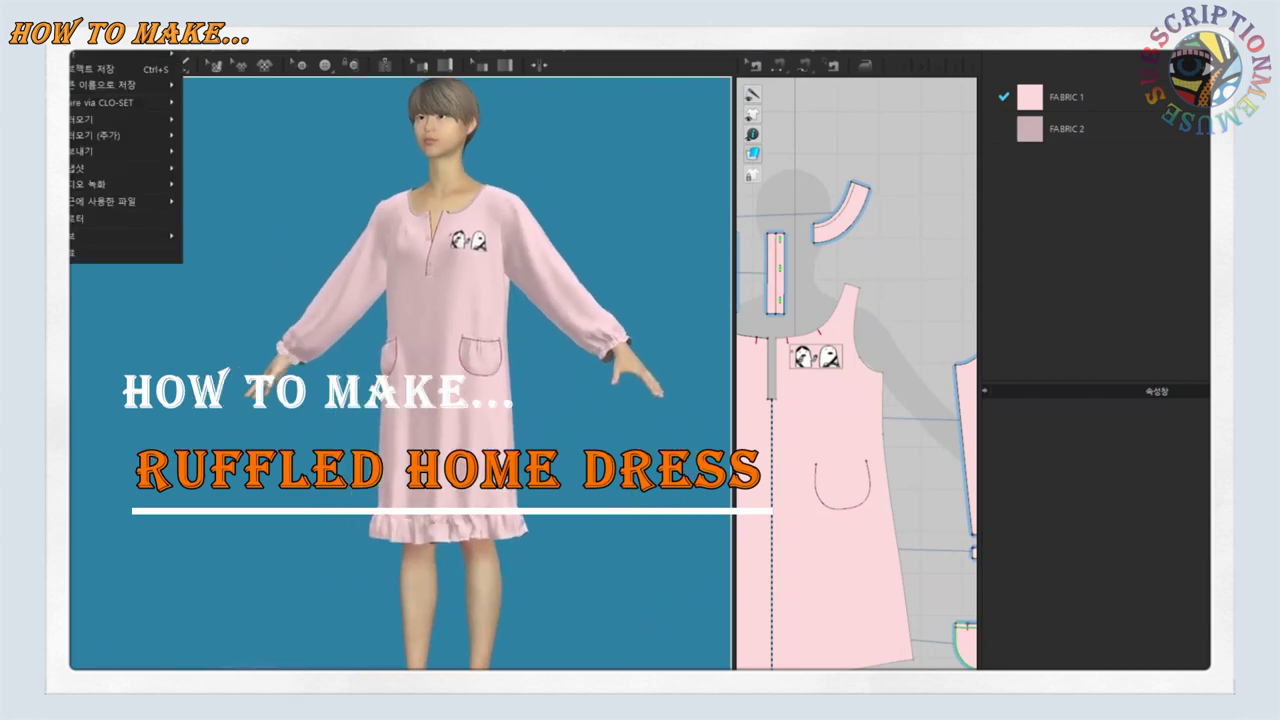
pyautogui.click(125, 103)
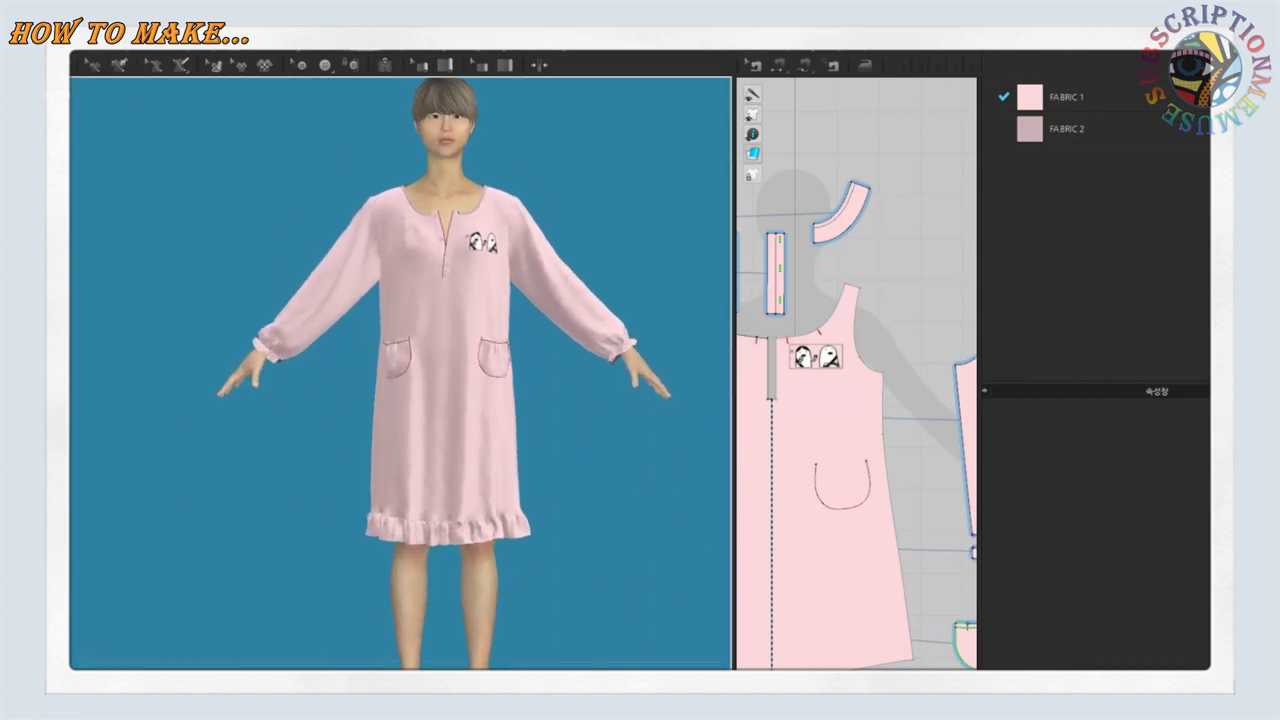
# Zoom in on the avatar, then select the back piece in the pattern-drafting program
pyautogui.moveTo(679, 389); pyautogui.dragTo(673, 404, button='middle')
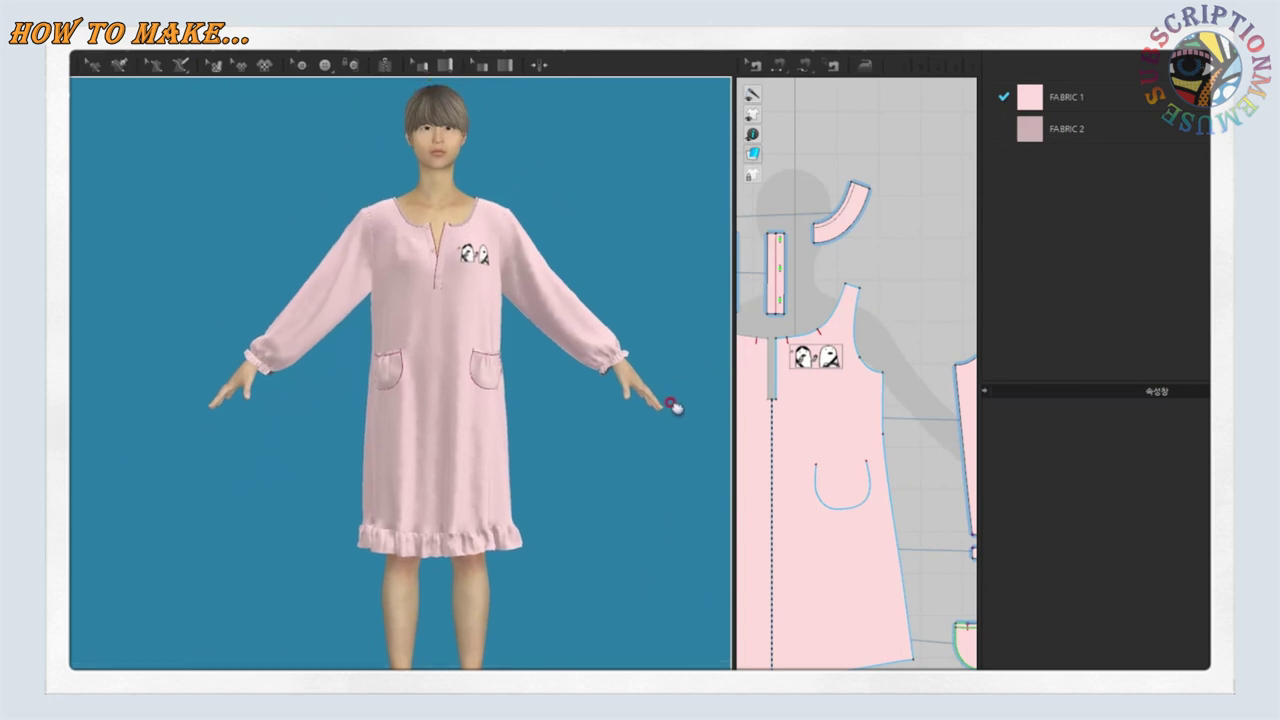
pyautogui.scroll(1, 815, 360)
pyautogui.scroll(1, 815, 360)
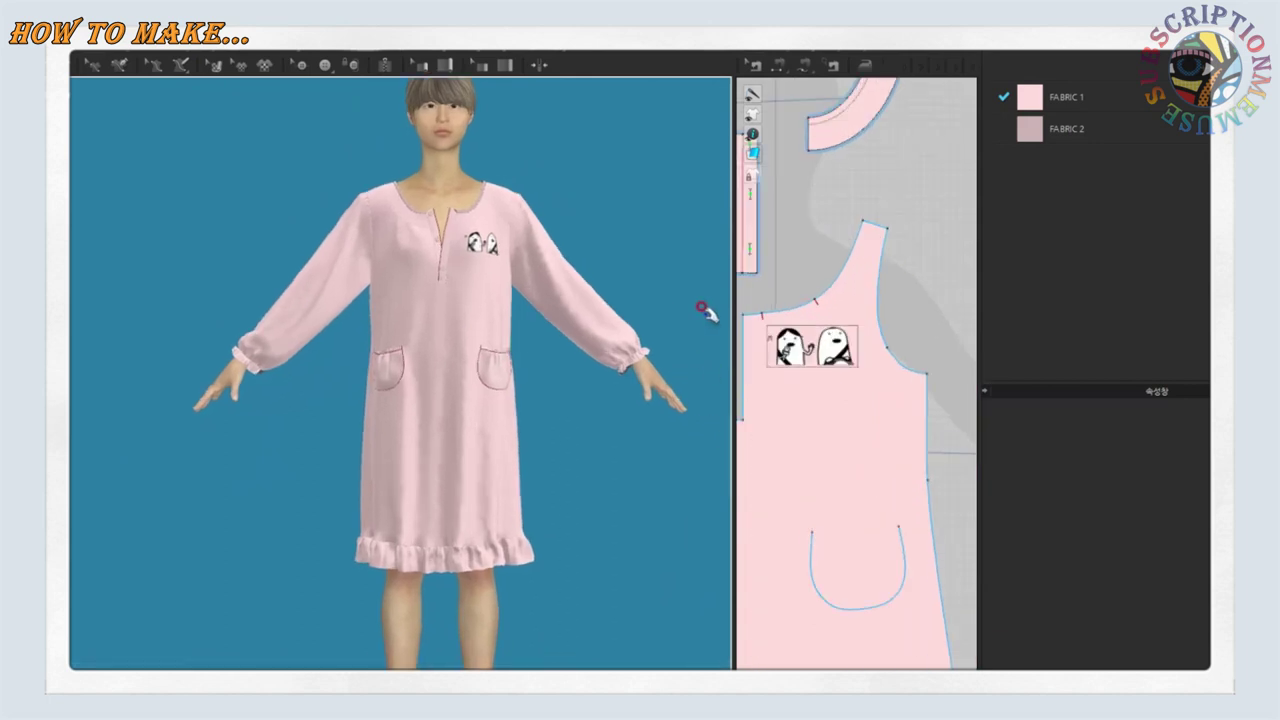
pyautogui.scroll(2, 705, 312)
pyautogui.scroll(2, 700, 308)
pyautogui.scroll(1, 670, 340)
pyautogui.scroll(1, 677, 377)
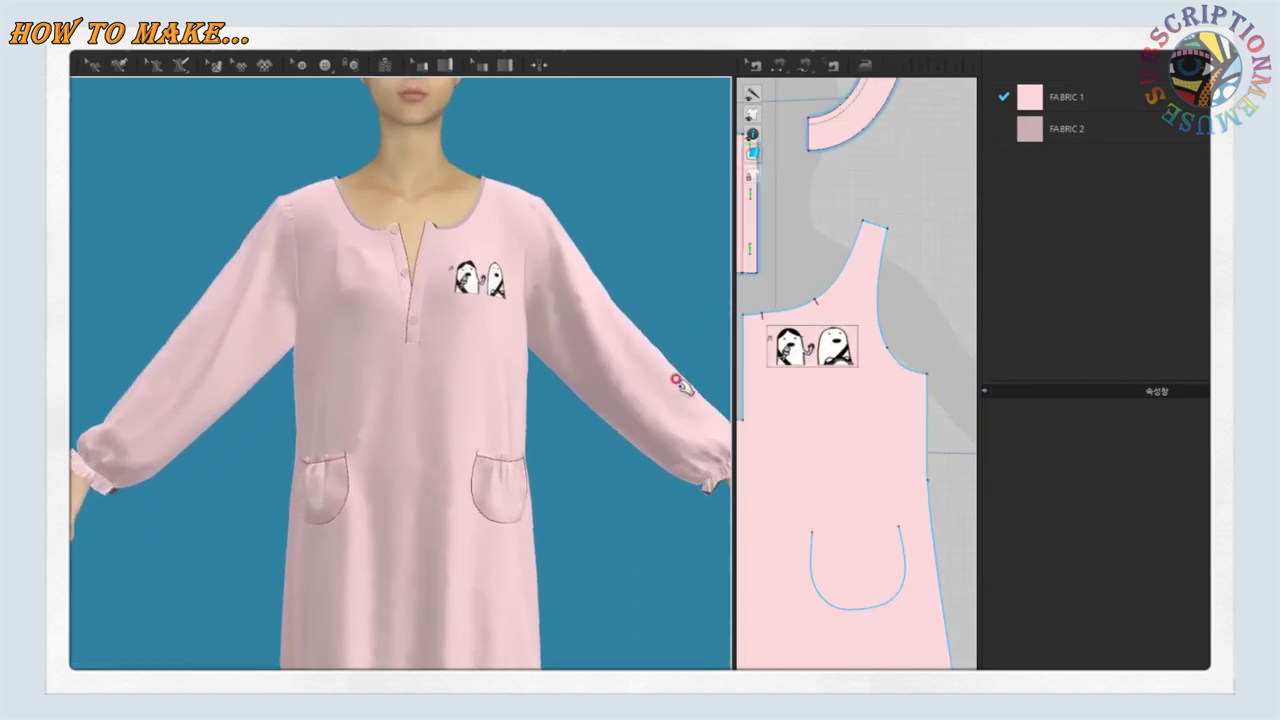
pyautogui.scroll(1, 645, 415)
pyautogui.scroll(-2, 665, 515)
pyautogui.scroll(-2, 650, 560)
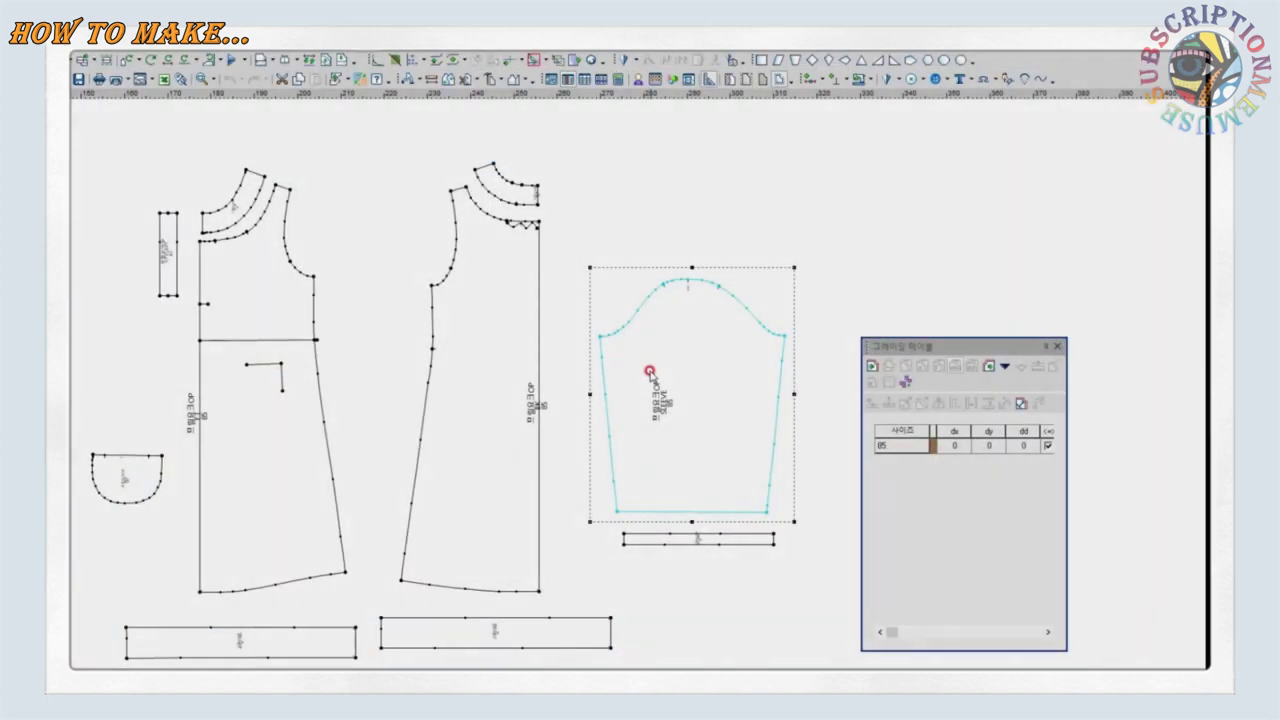
pyautogui.click(486, 392)
# Select the front, pocket, facing strip, back and sleeve pattern pieces in turn
pyautogui.click(290, 464)
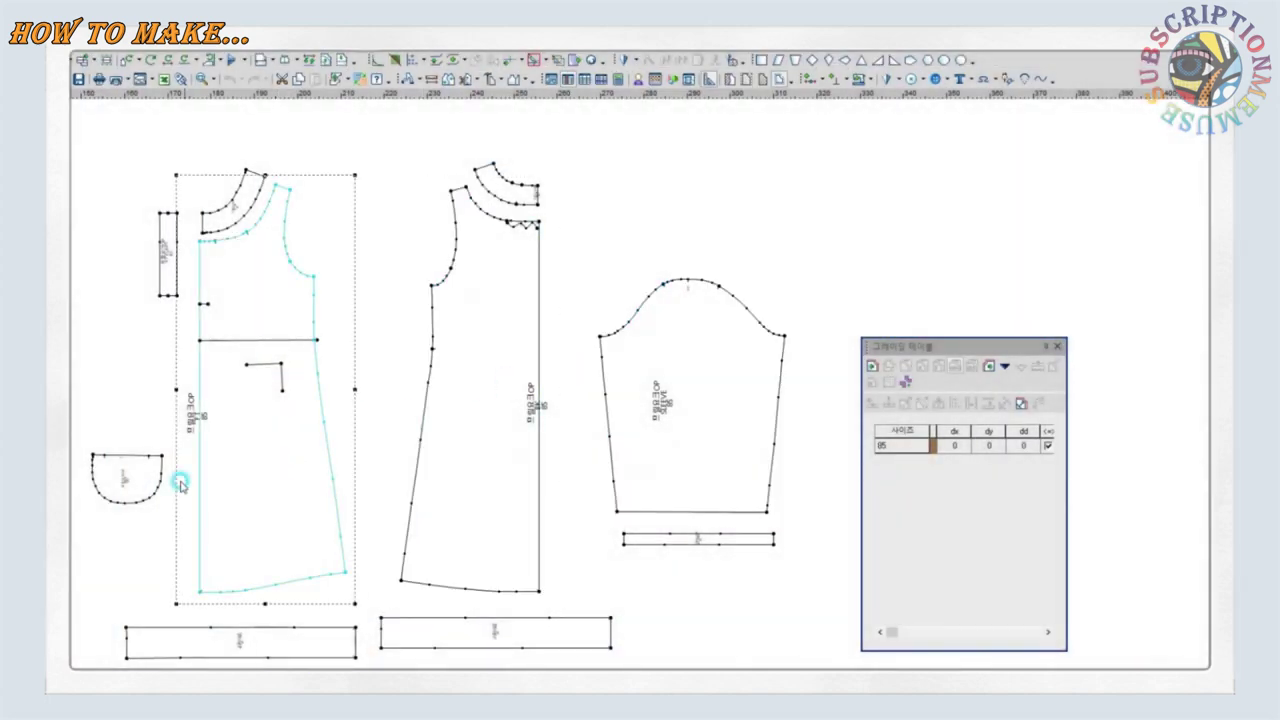
pyautogui.click(143, 491)
pyautogui.click(215, 477)
pyautogui.click(170, 289)
pyautogui.click(457, 349)
pyautogui.click(651, 362)
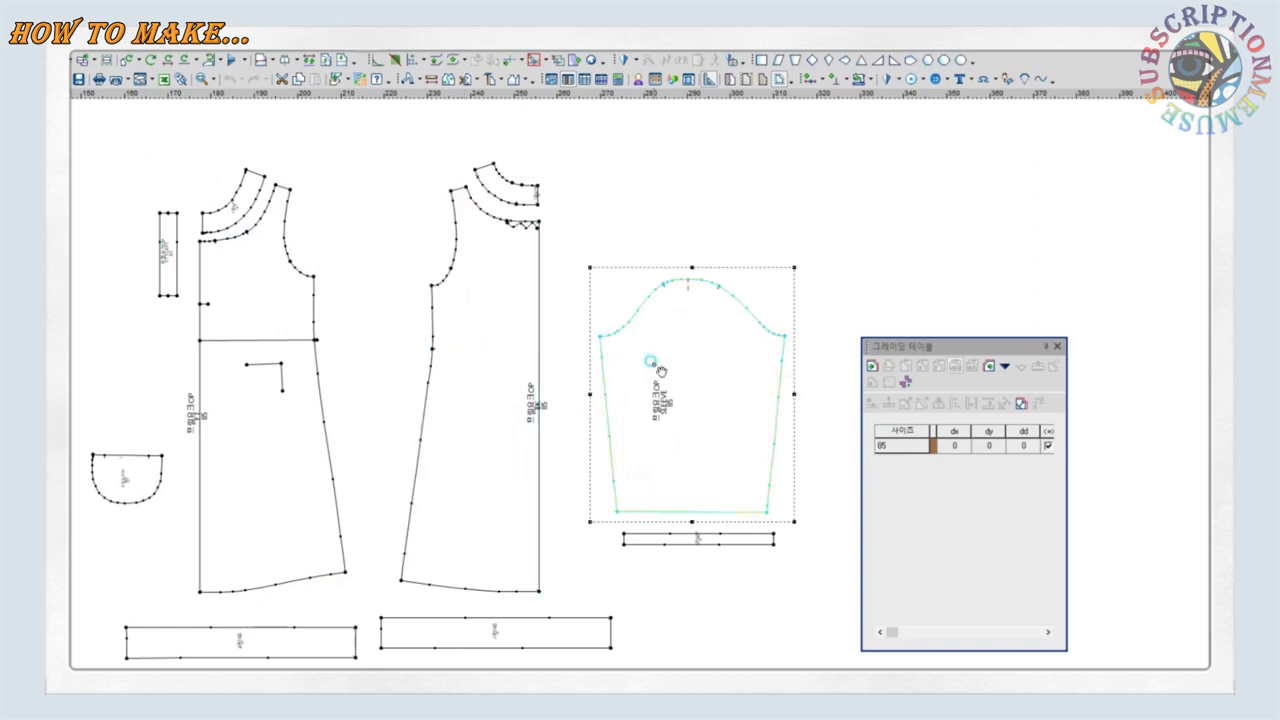
# Reposition the strip's top point, apply a command to the strip, and move the grading table aside
pyautogui.click(167, 210)
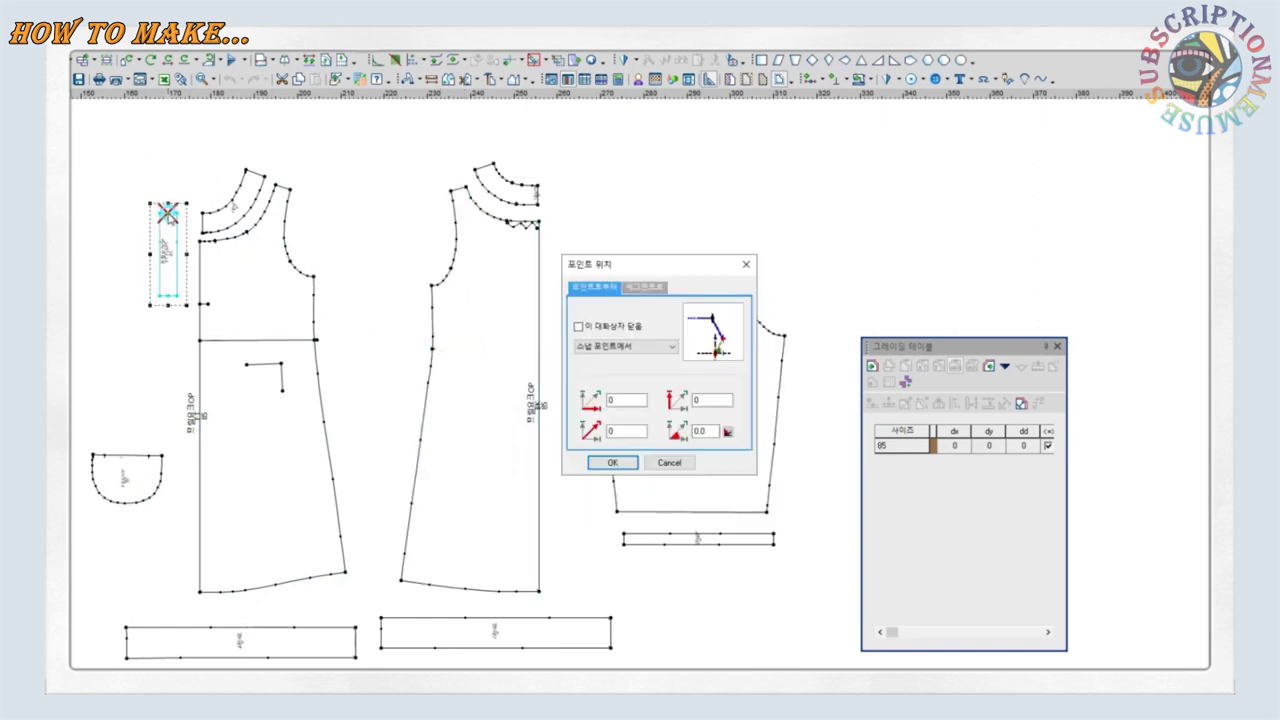
pyautogui.press('Return')
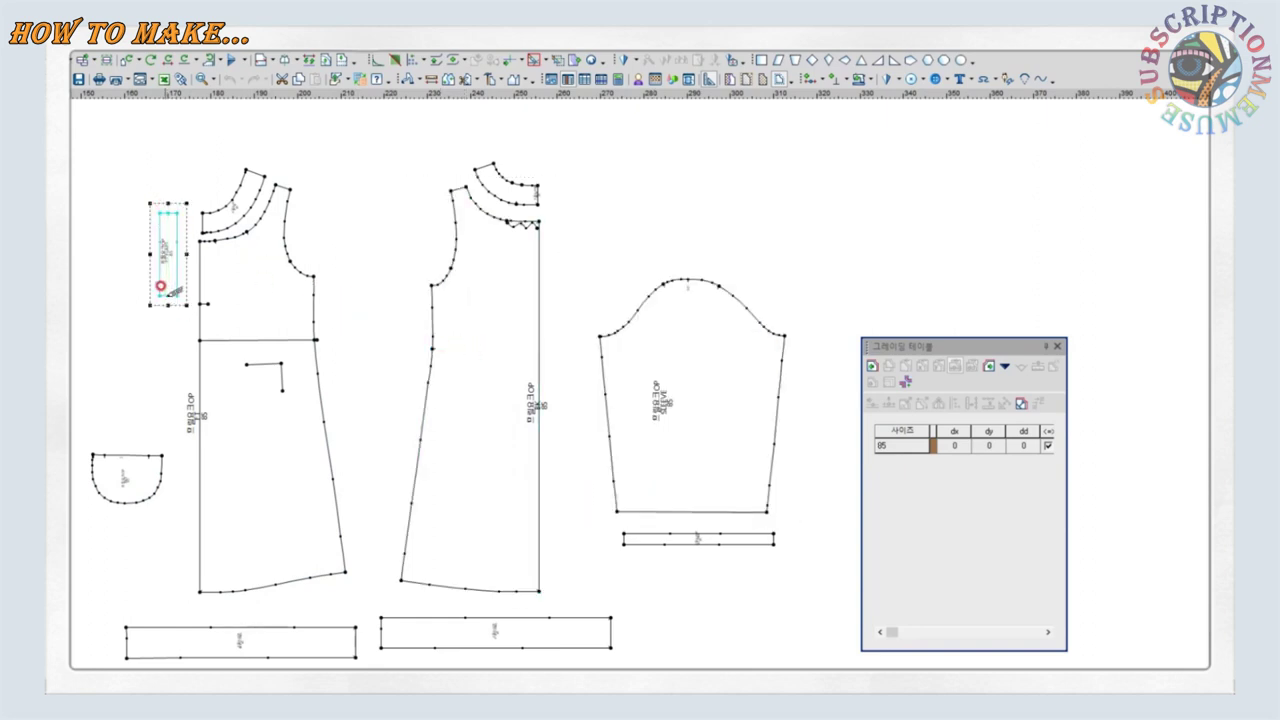
pyautogui.rightClick(295, 234)
pyautogui.click(356, 243)
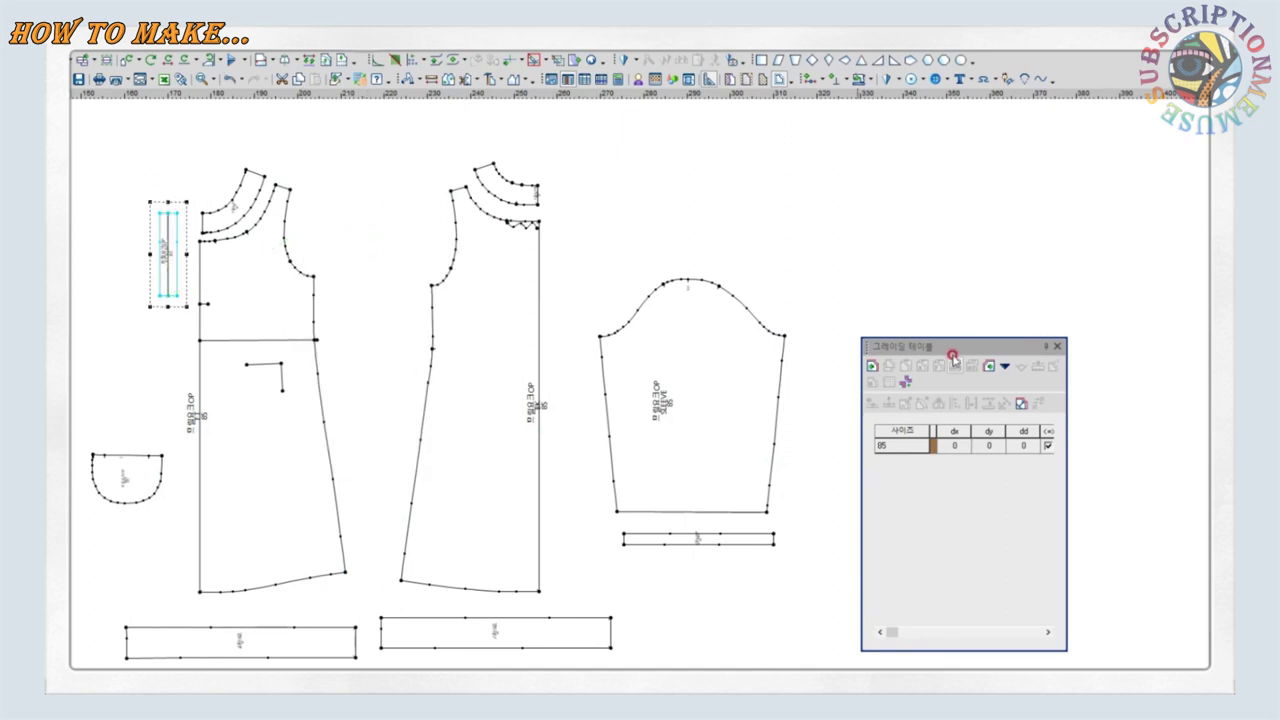
pyautogui.moveTo(953, 355); pyautogui.dragTo(1080, 358)
pyautogui.scroll(-1, 637, 402)
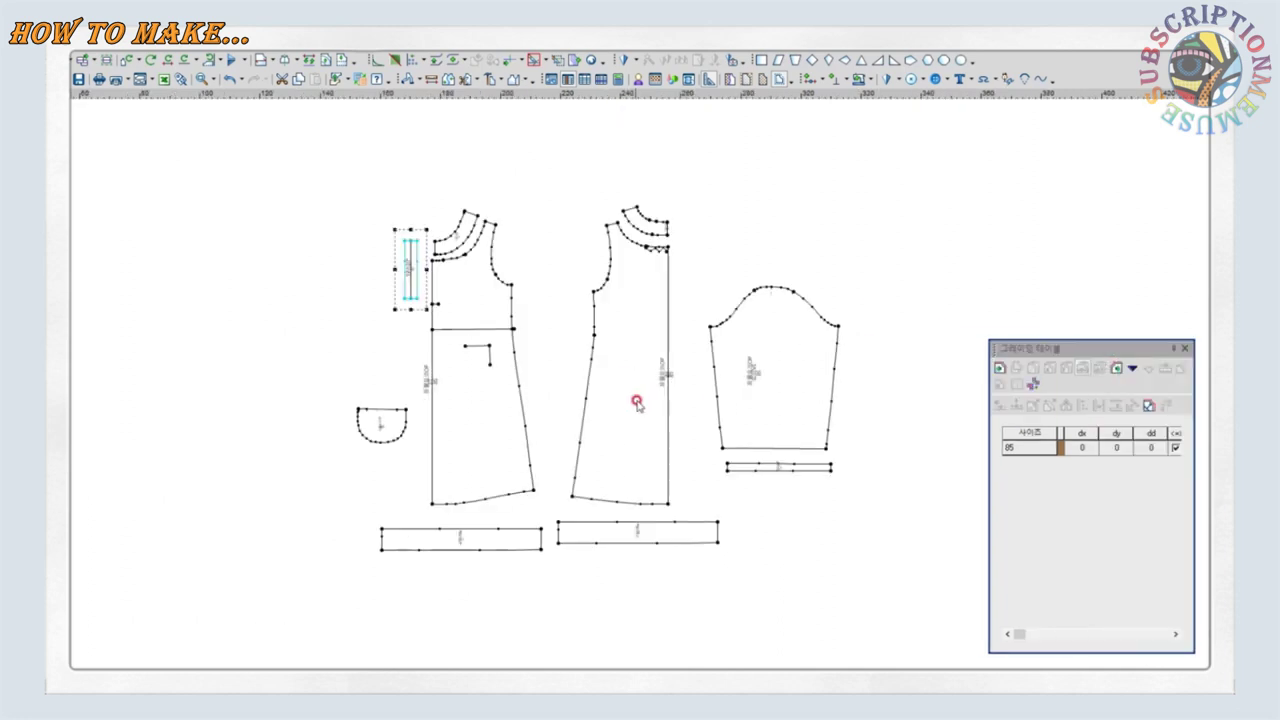
pyautogui.scroll(1, 637, 402)
pyautogui.click(757, 349)
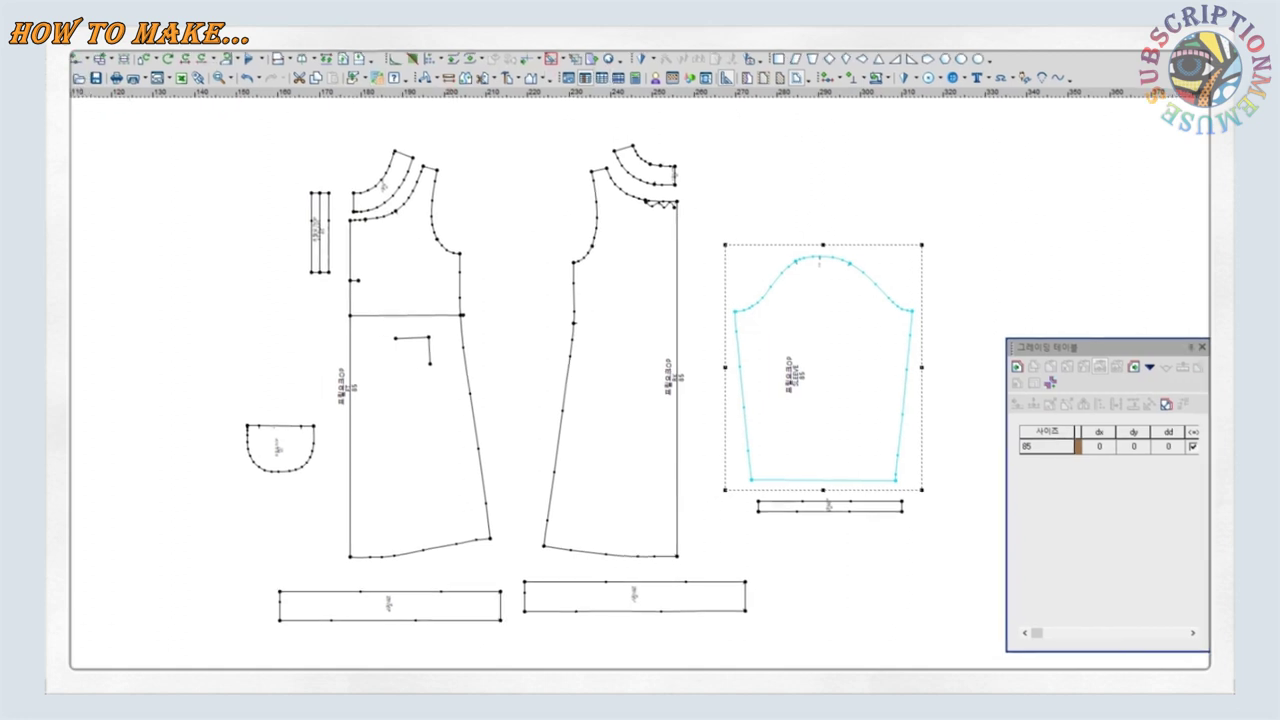
# Export the pattern as DXF file 프릴OP into the YOU TUBE 작업 folder, then switch to CLO 3D
pyautogui.click(80, 45)
pyautogui.click(268, 207)
pyautogui.click(203, 116)
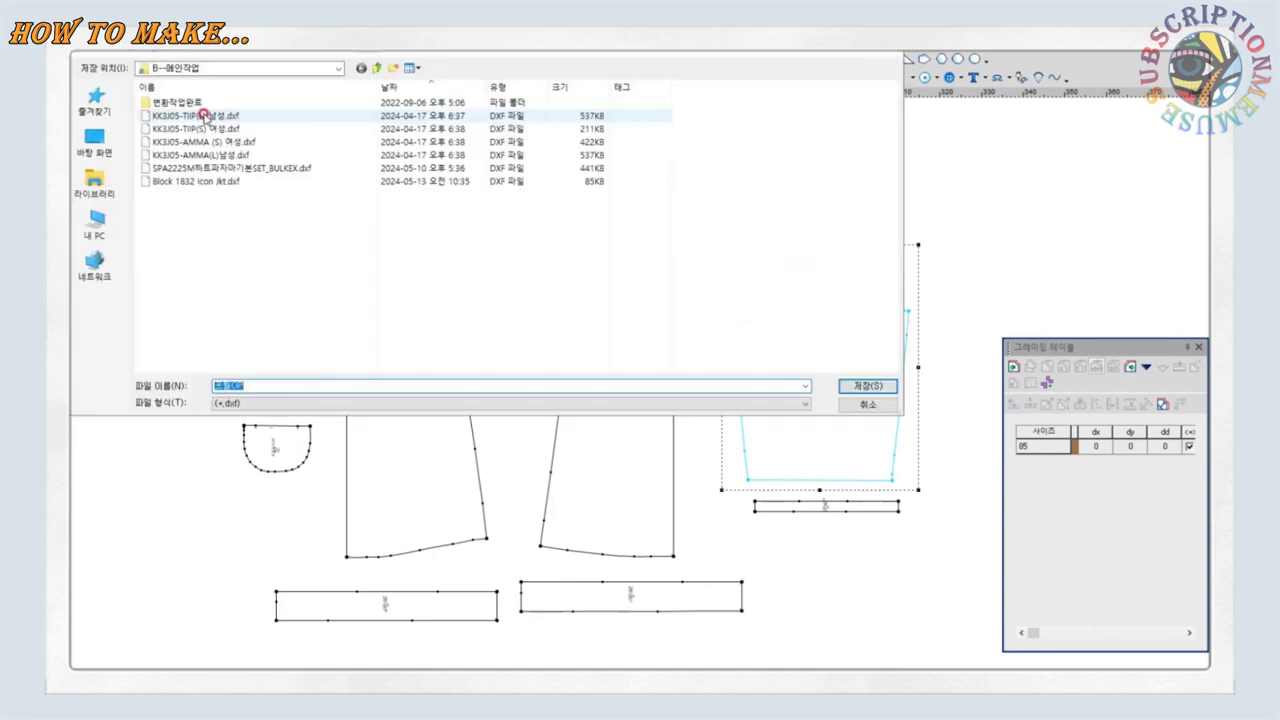
pyautogui.click(240, 67)
pyautogui.click(171, 246)
pyautogui.doubleClick(185, 163)
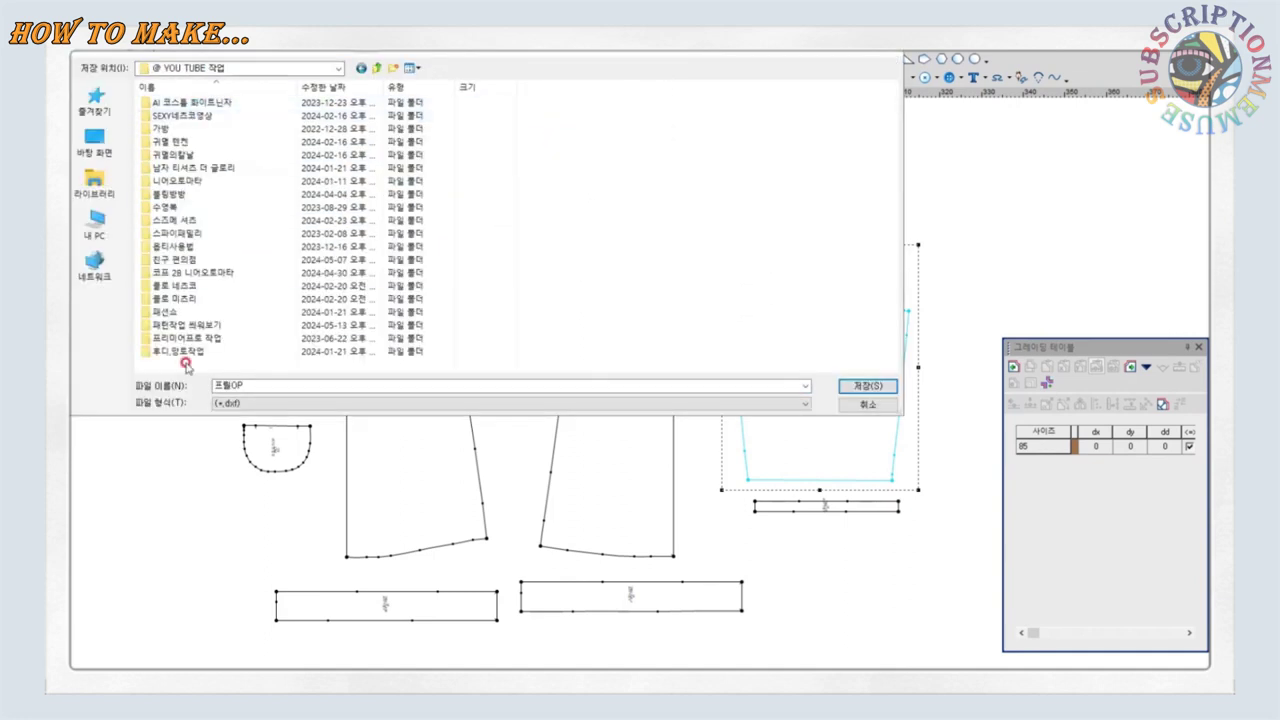
pyautogui.doubleClick(190, 325)
pyautogui.click(867, 385)
pyautogui.click(229, 246)
pyautogui.click(174, 341)
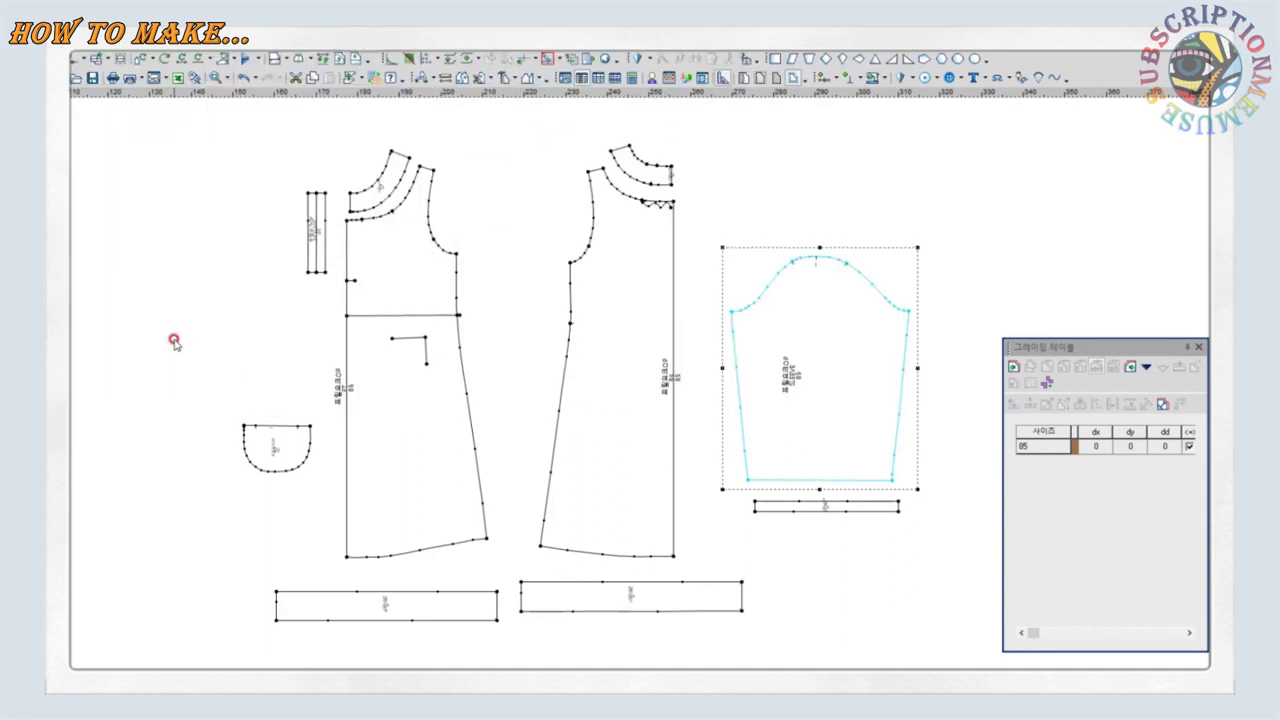
pyautogui.click(489, 651)
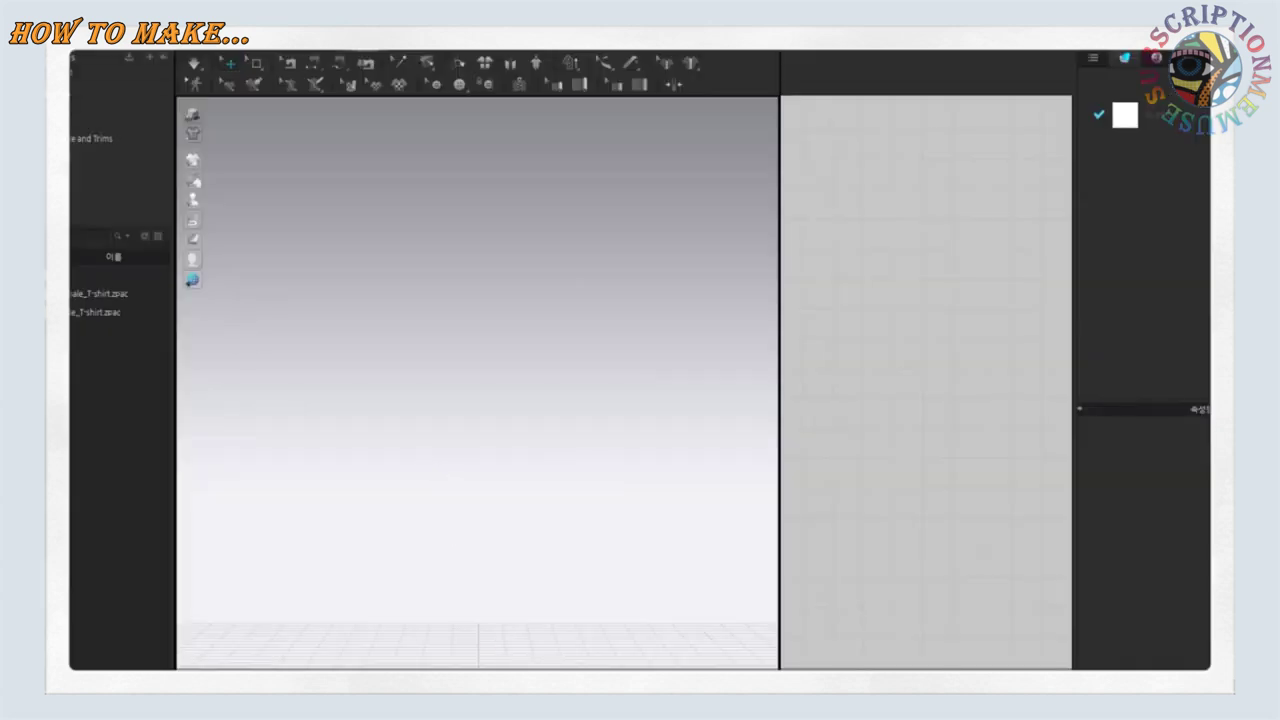
# Load the FV1_Kelly avatar from the Library's Avatar > Female_V1 folder
pyautogui.hotkey('alt', 'f')
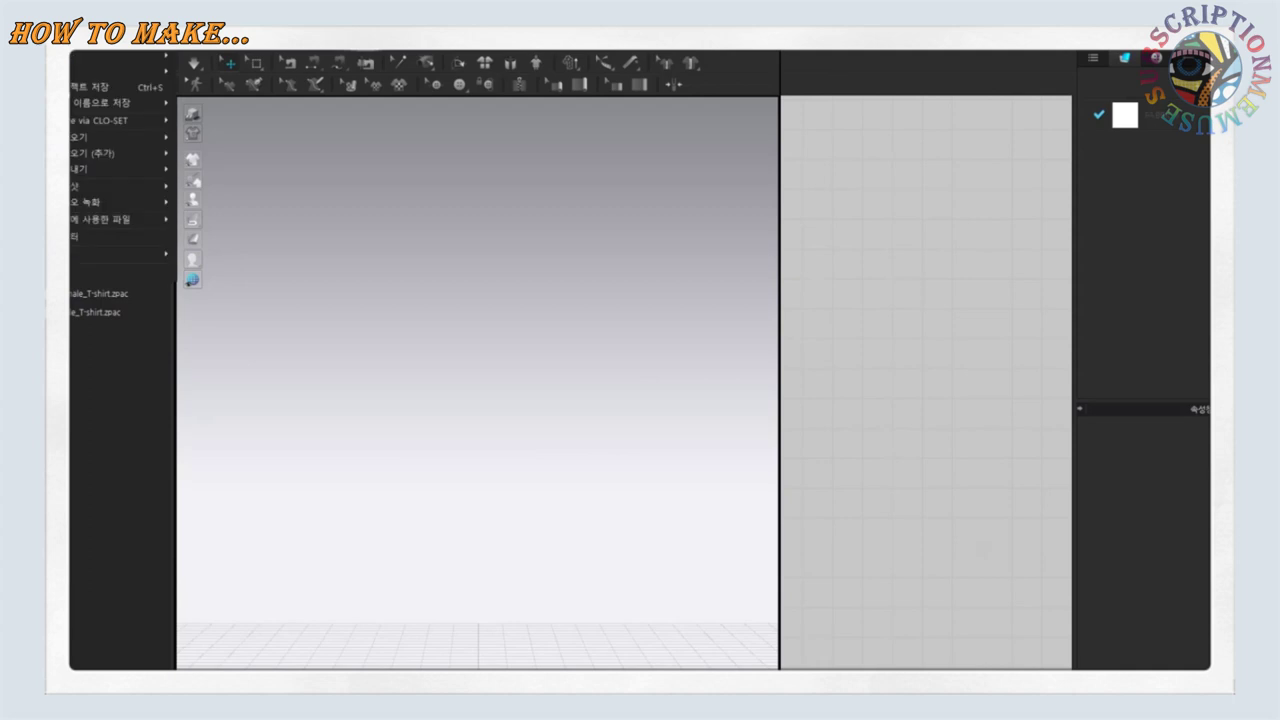
pyautogui.moveTo(120, 70)
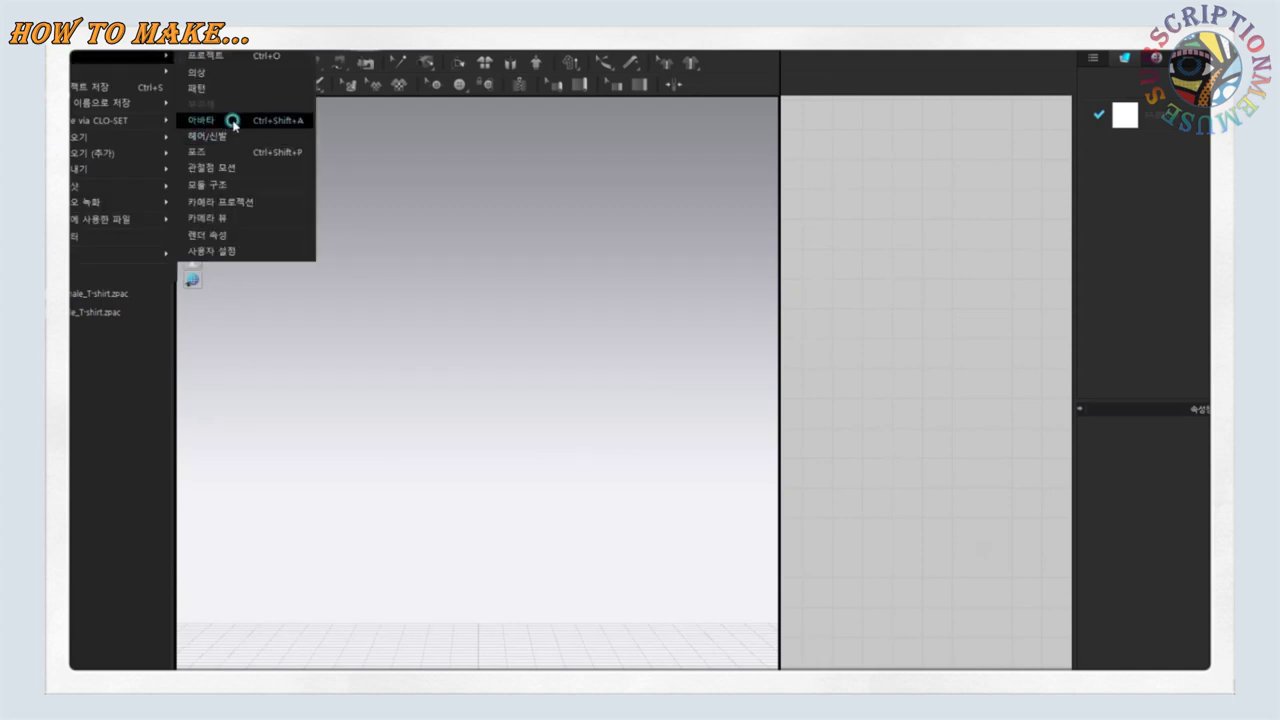
pyautogui.click(233, 121)
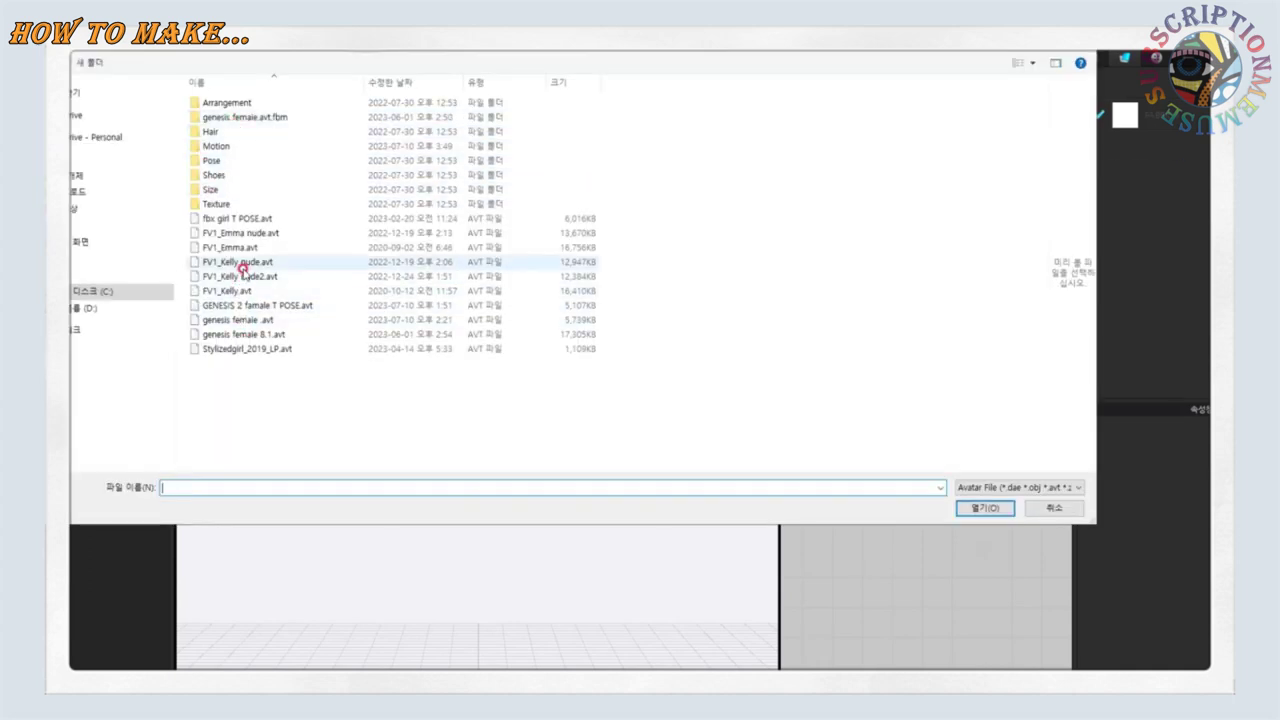
pyautogui.click(1050, 511)
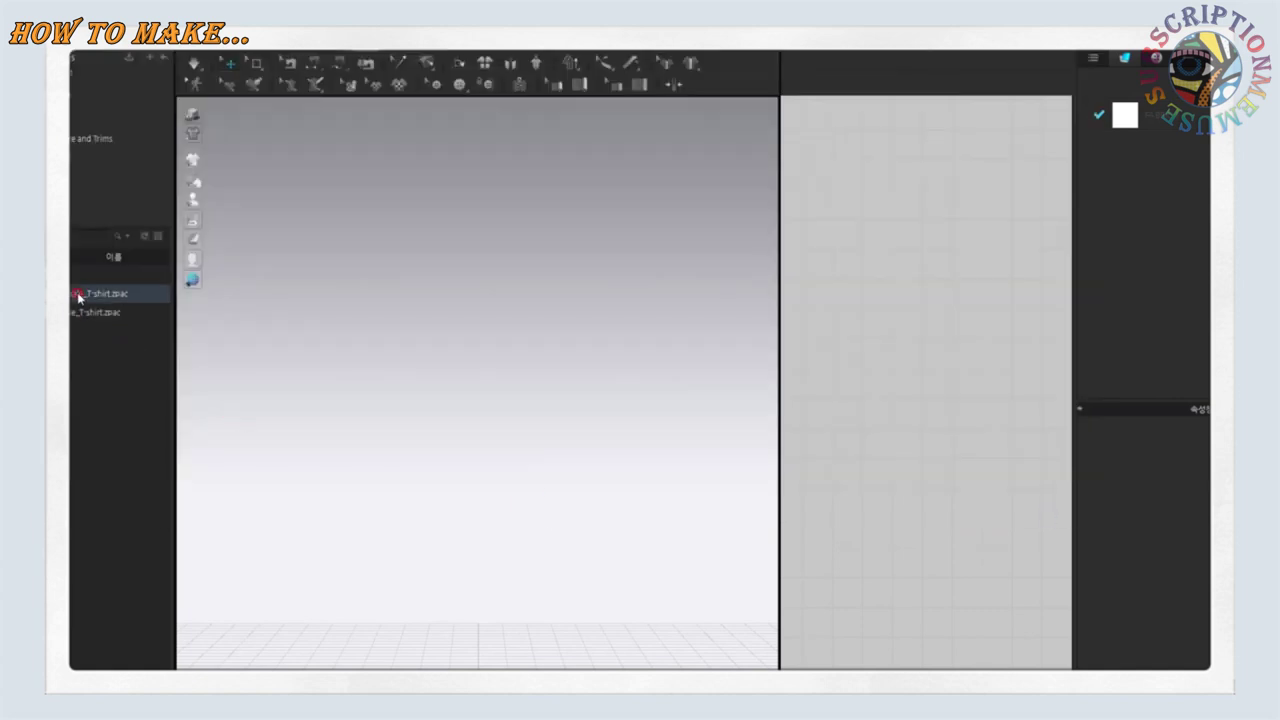
pyautogui.doubleClick(77, 292)
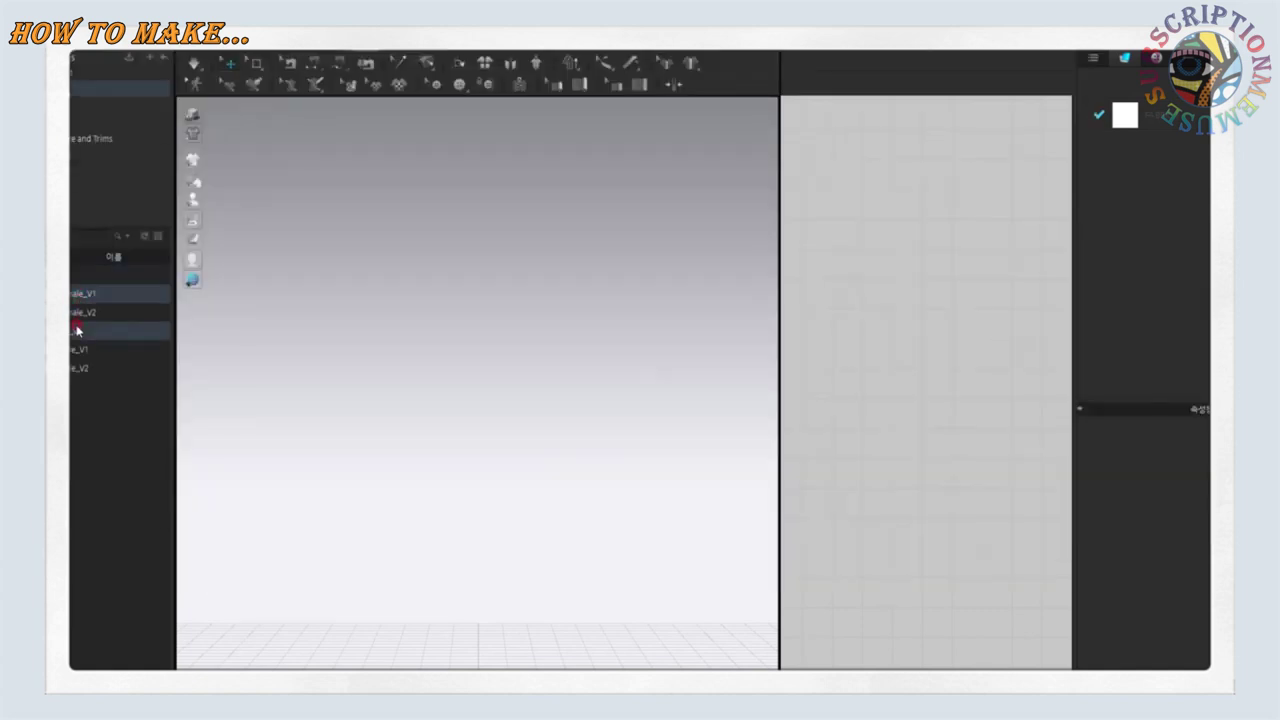
pyautogui.doubleClick(76, 298)
pyautogui.moveTo(105, 461)
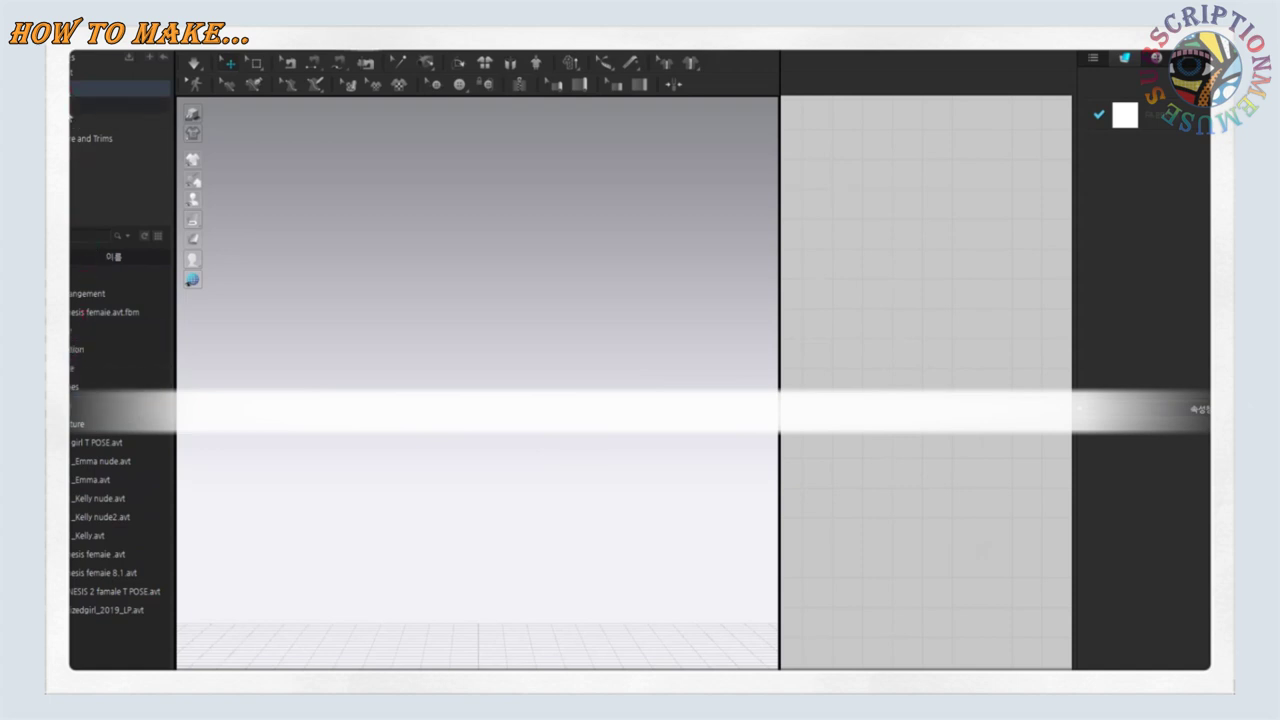
pyautogui.click(88, 314)
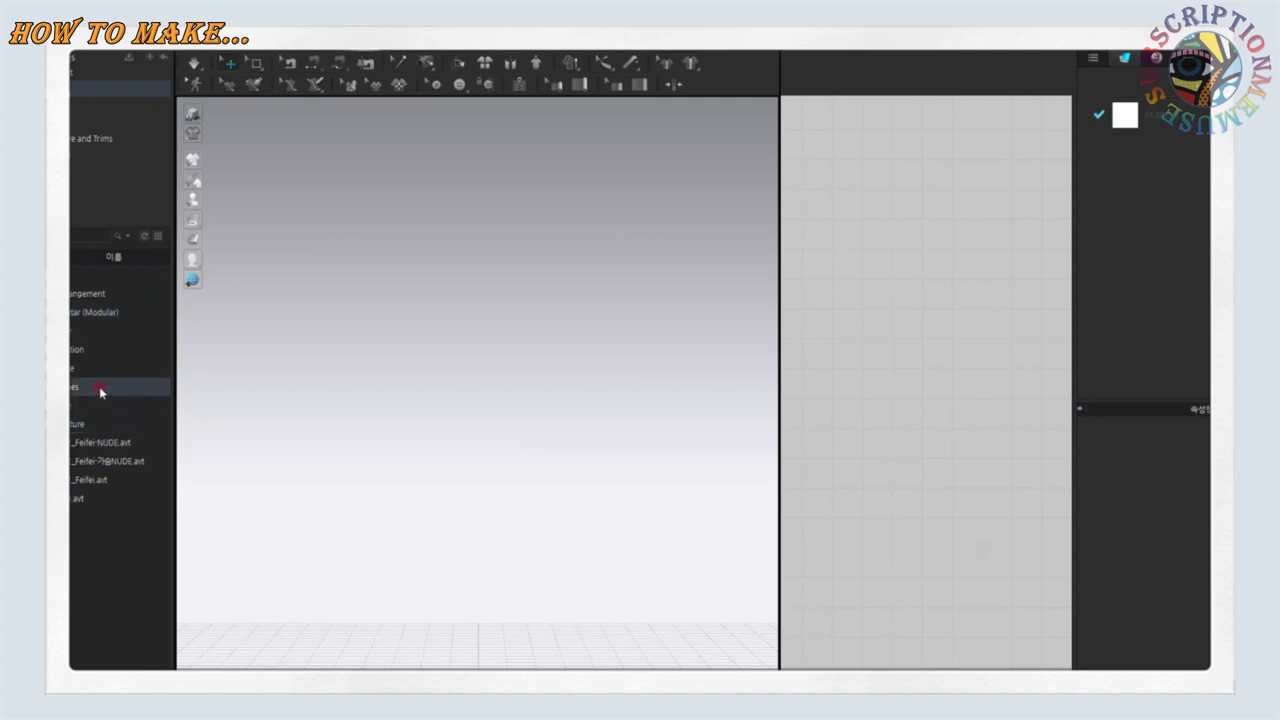
pyautogui.click(77, 346)
pyautogui.doubleClick(89, 540)
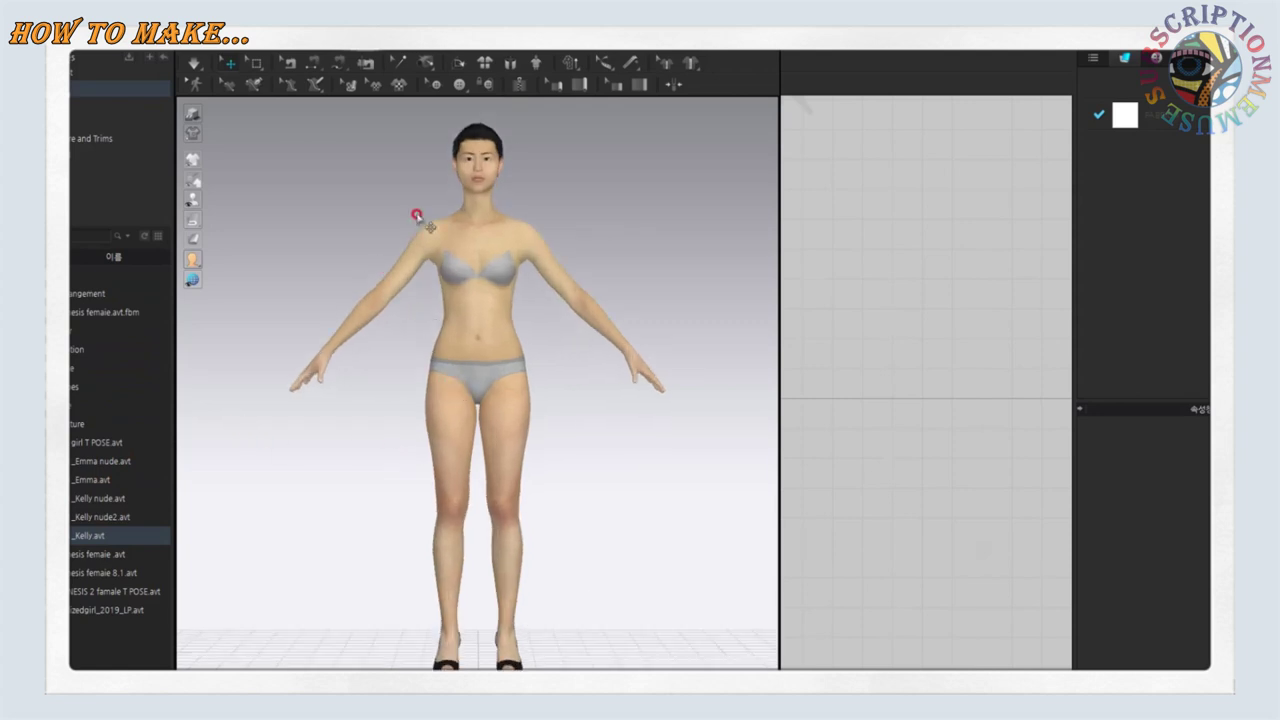
# Replace the avatar's hair with the Pixie_Cut_ASH hairstyle from the Library's hair folder
pyautogui.click(477, 140)
pyautogui.click(265, 282)
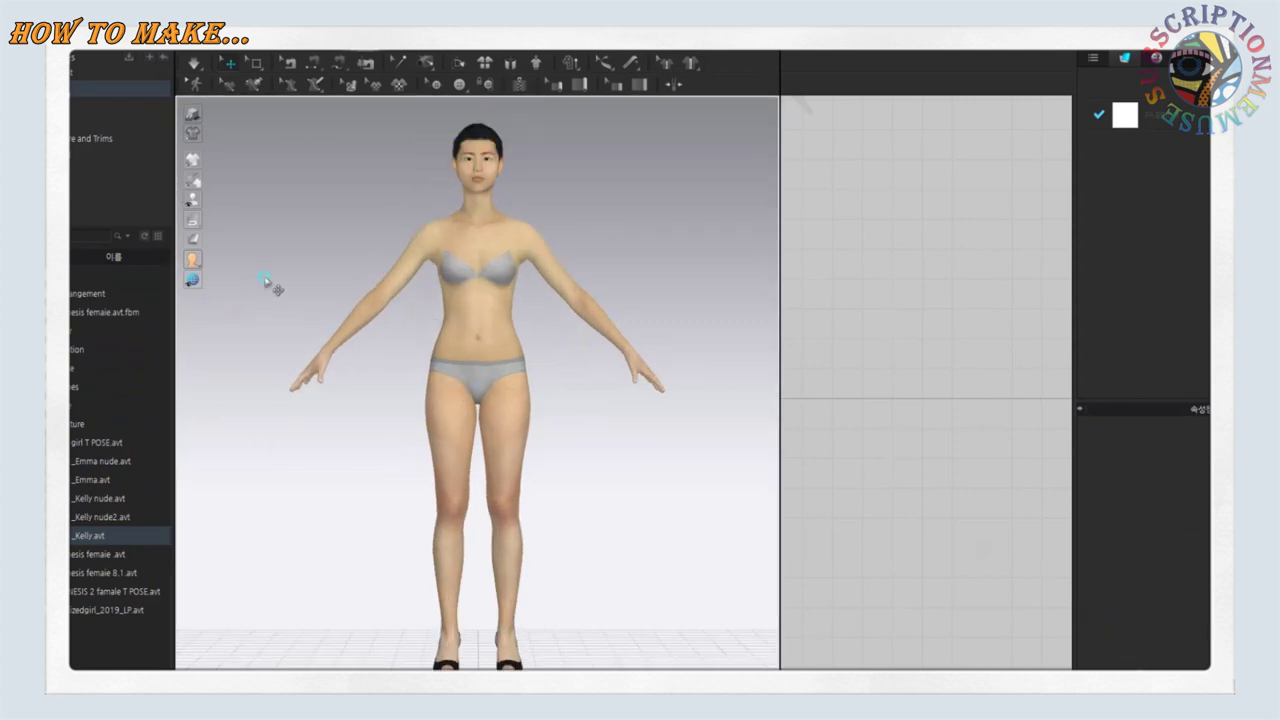
pyautogui.click(487, 130)
pyautogui.click(72, 333)
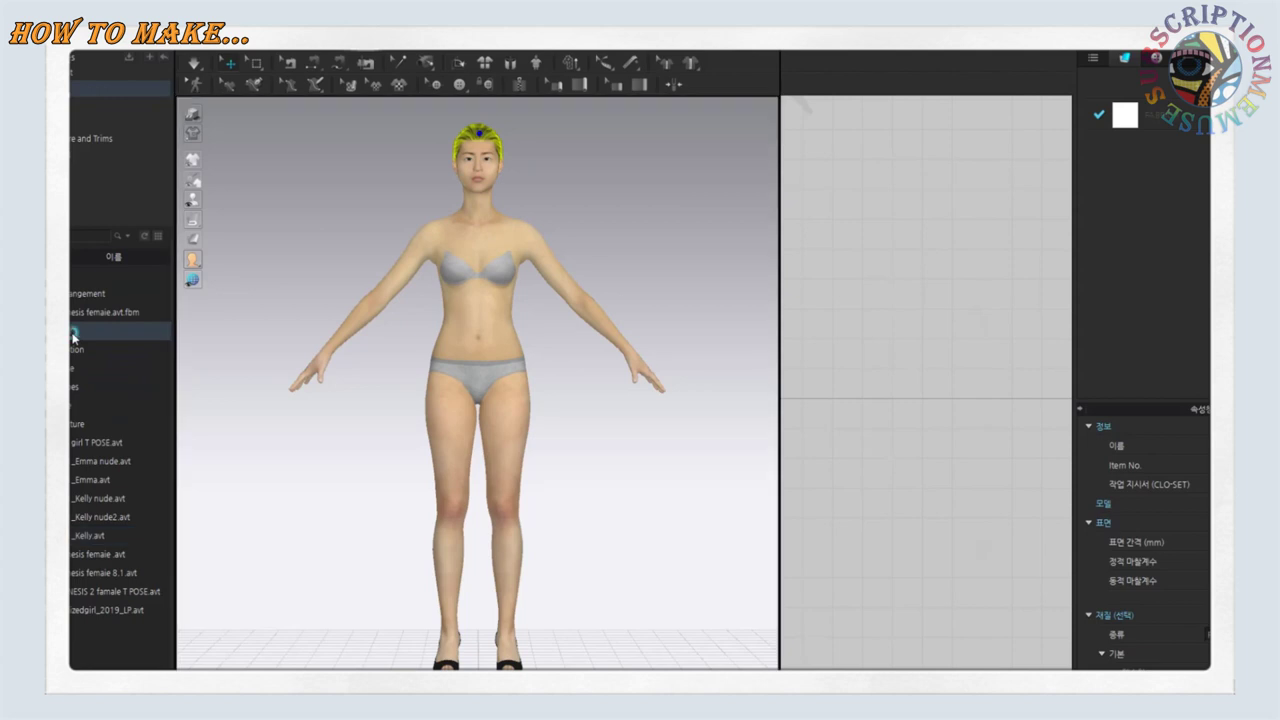
pyautogui.doubleClick(72, 336)
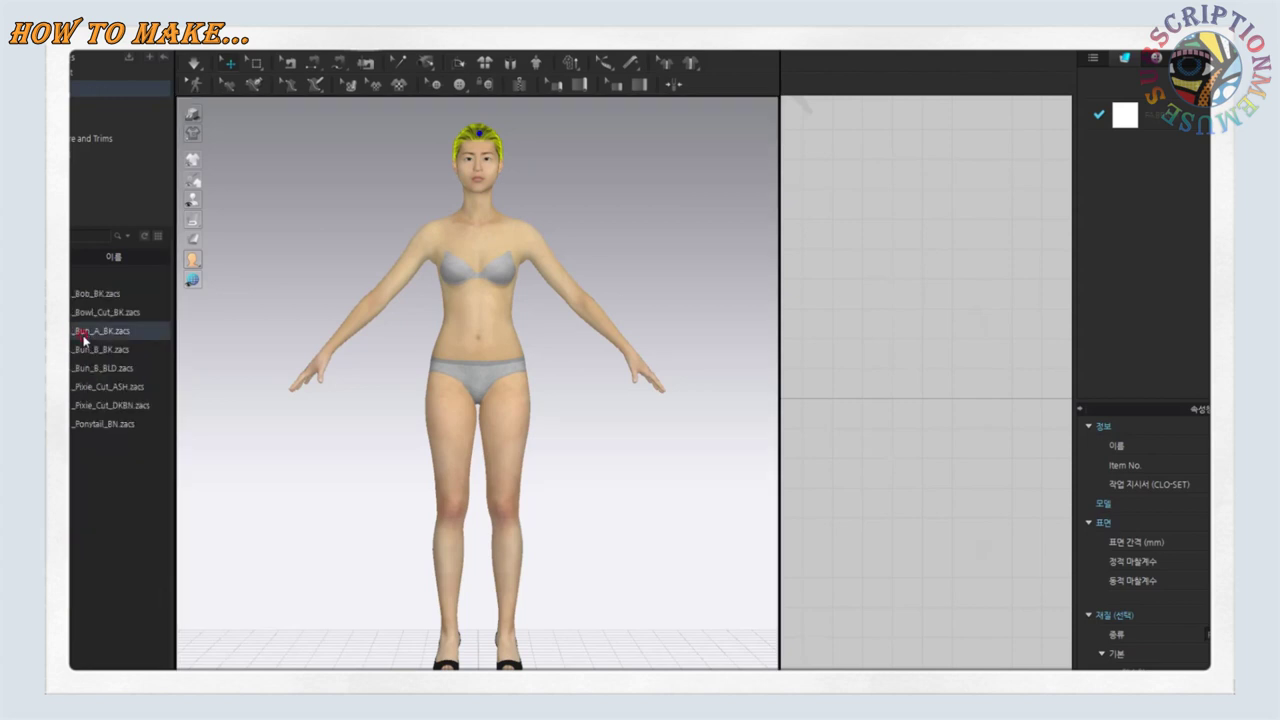
pyautogui.doubleClick(75, 394)
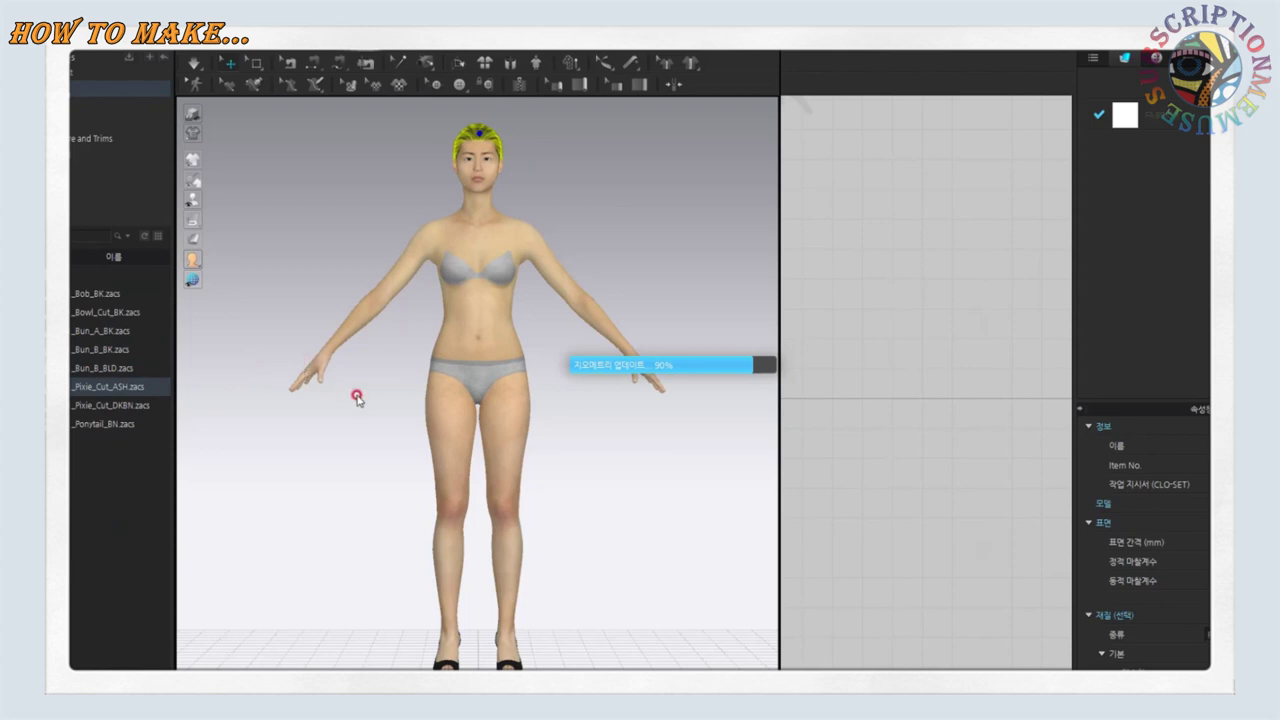
pyautogui.moveTo(557, 403)
pyautogui.mouseDown(button='right')
pyautogui.moveTo(434, 400)
pyautogui.moveTo(590, 405)
pyautogui.moveTo(571, 403)
pyautogui.mouseUp(button='right')
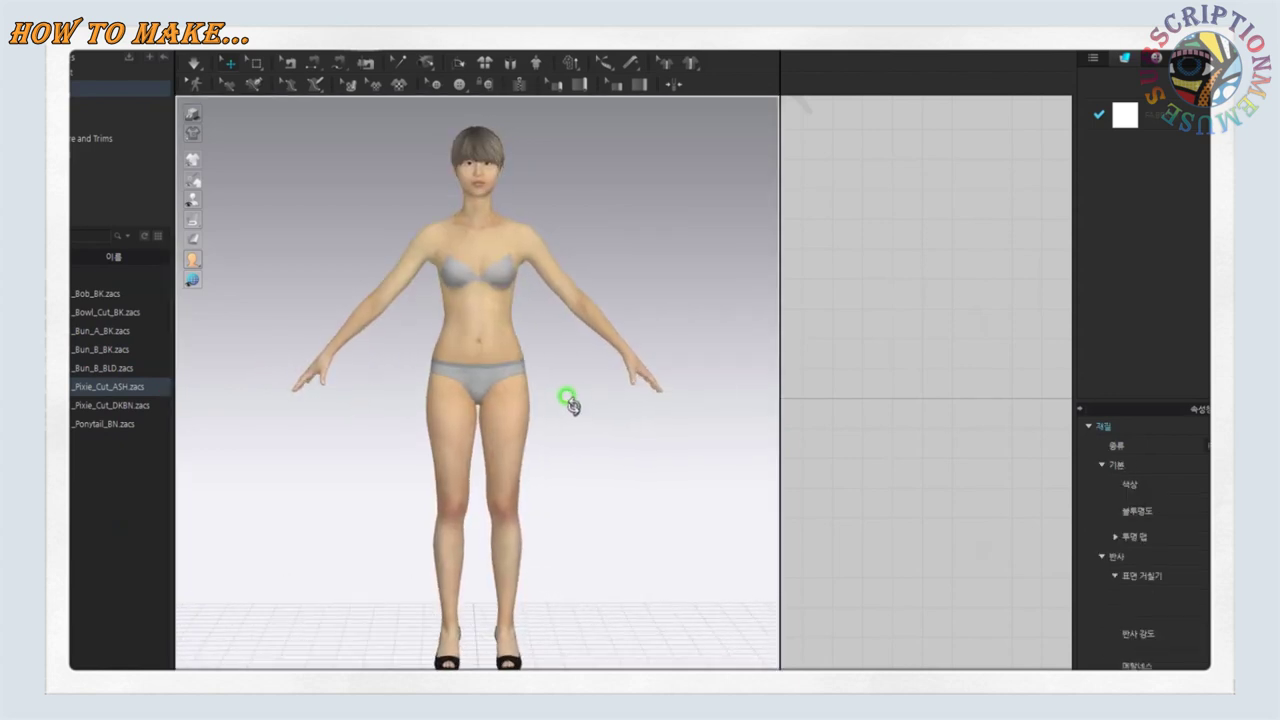
pyautogui.scroll(-1, 594, 442)
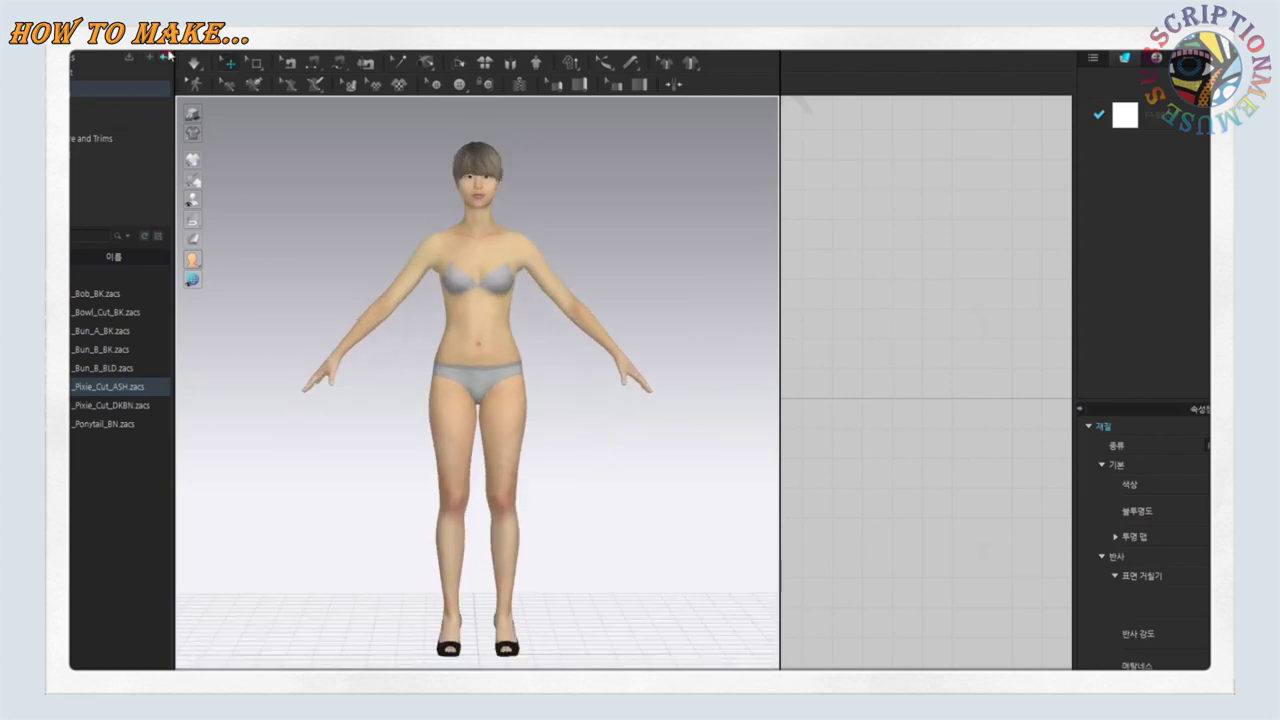
pyautogui.click(166, 57)
pyautogui.click(80, 57)
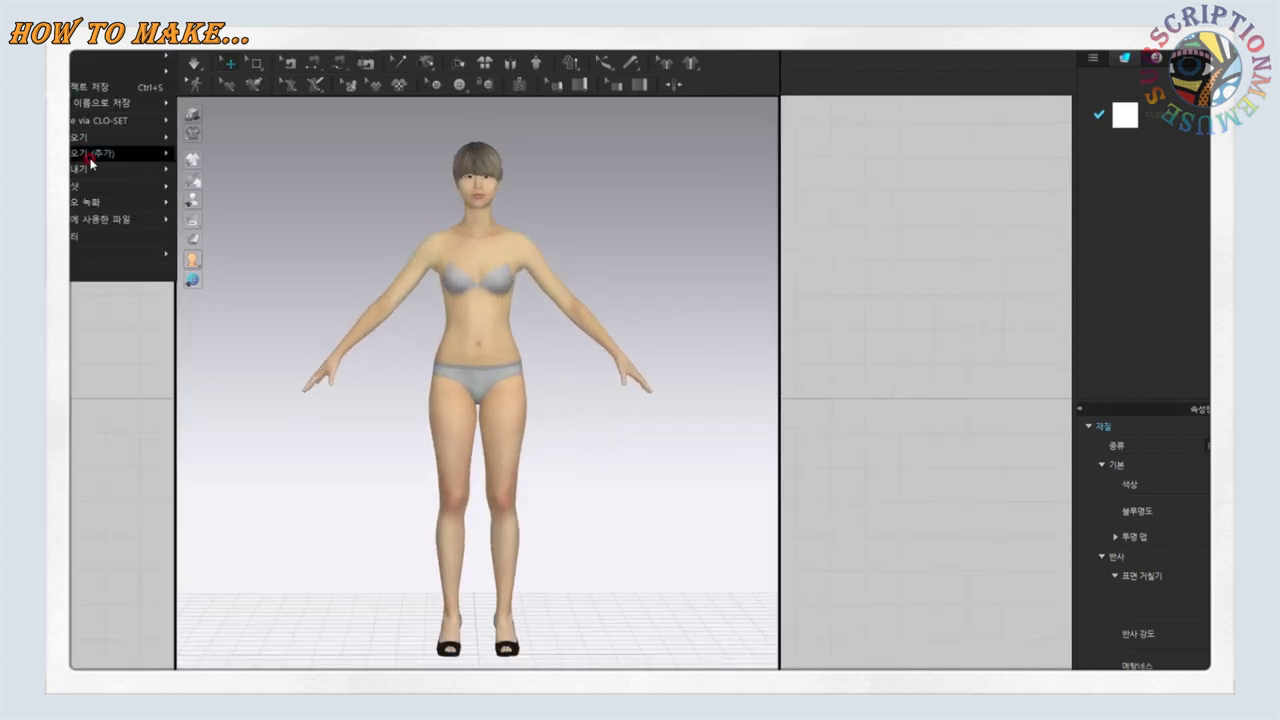
pyautogui.moveTo(110, 137)
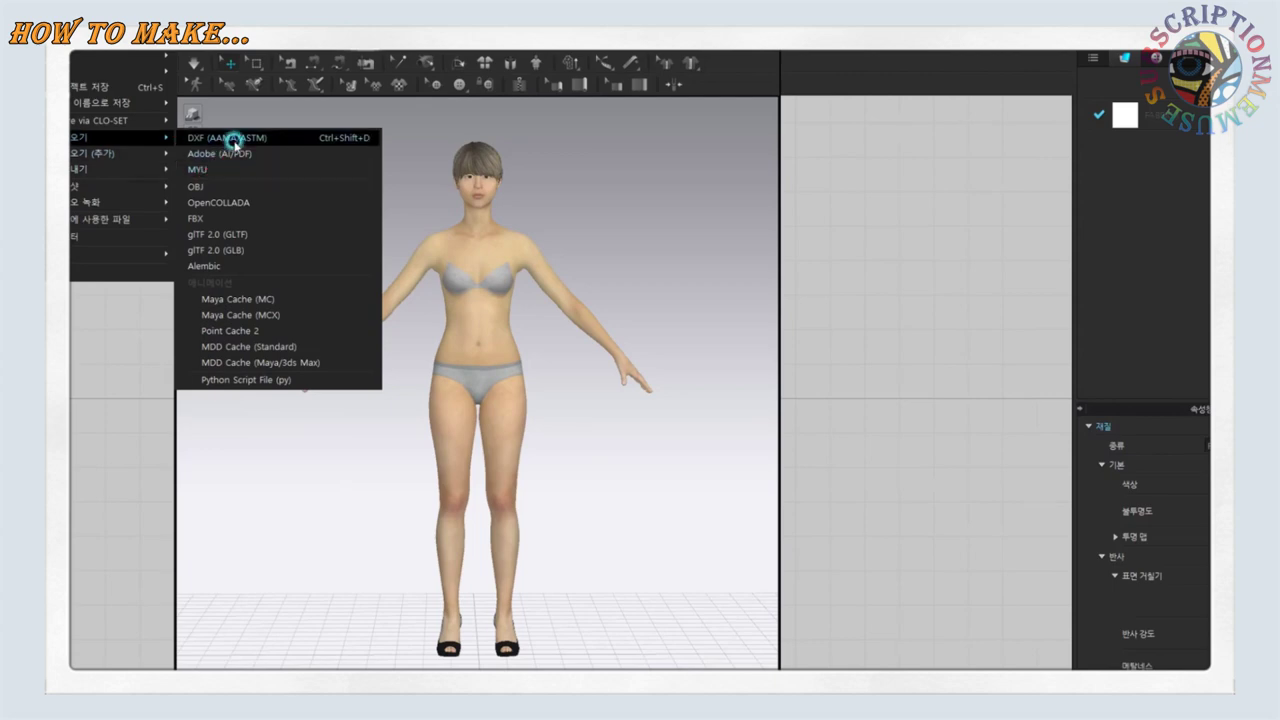
# Import 프릴OP.dxf from the 홀웨어 OP folder, accepting the DXF import options
pyautogui.click(233, 143)
pyautogui.click(300, 118)
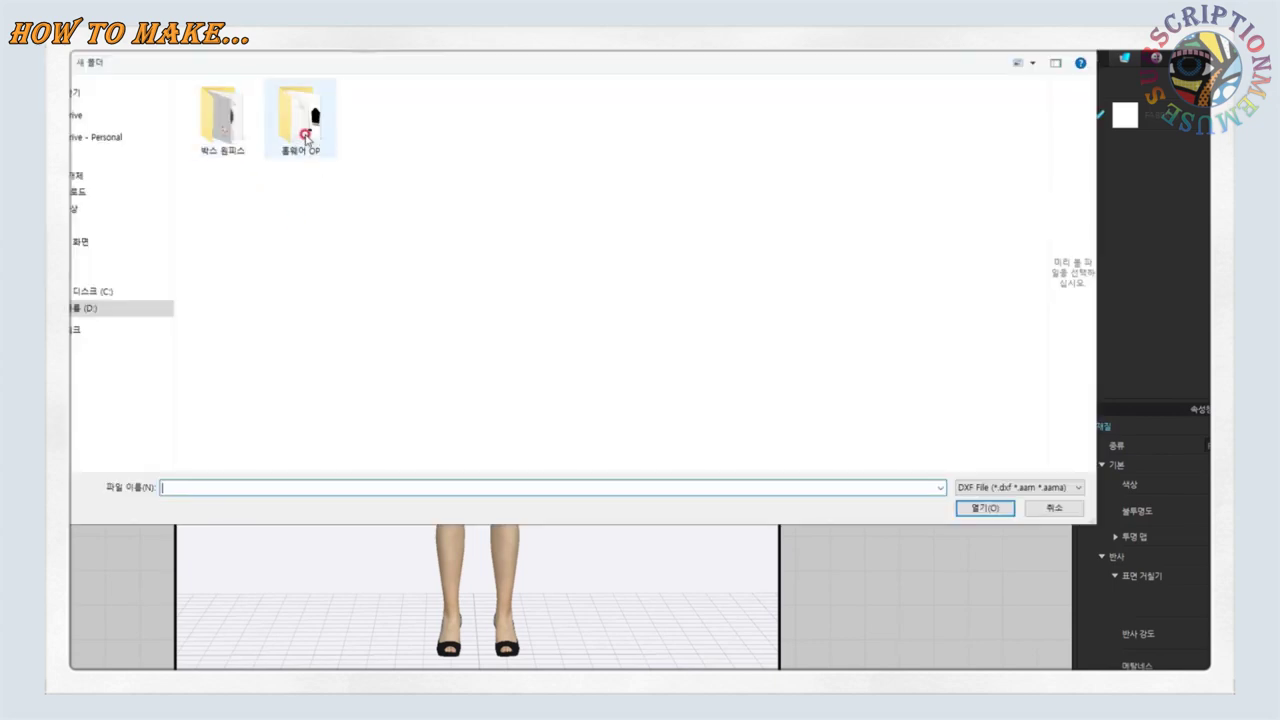
pyautogui.click(988, 512)
pyautogui.click(990, 511)
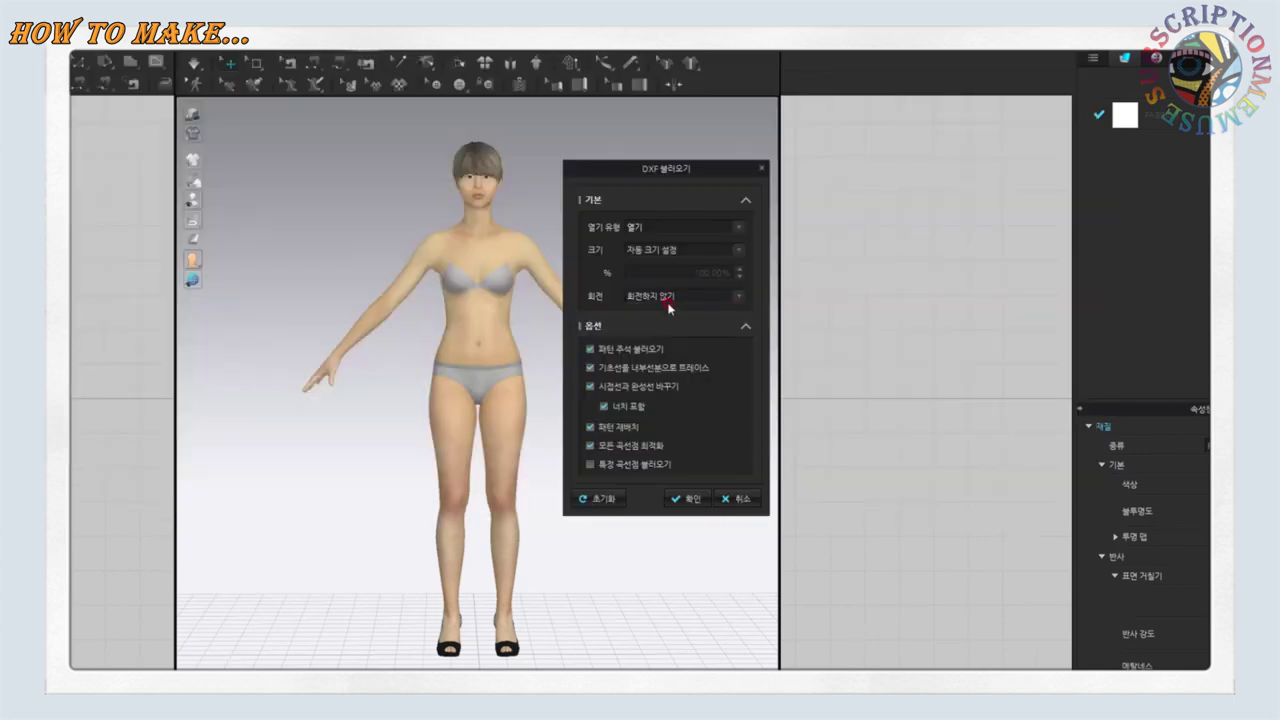
pyautogui.click(692, 498)
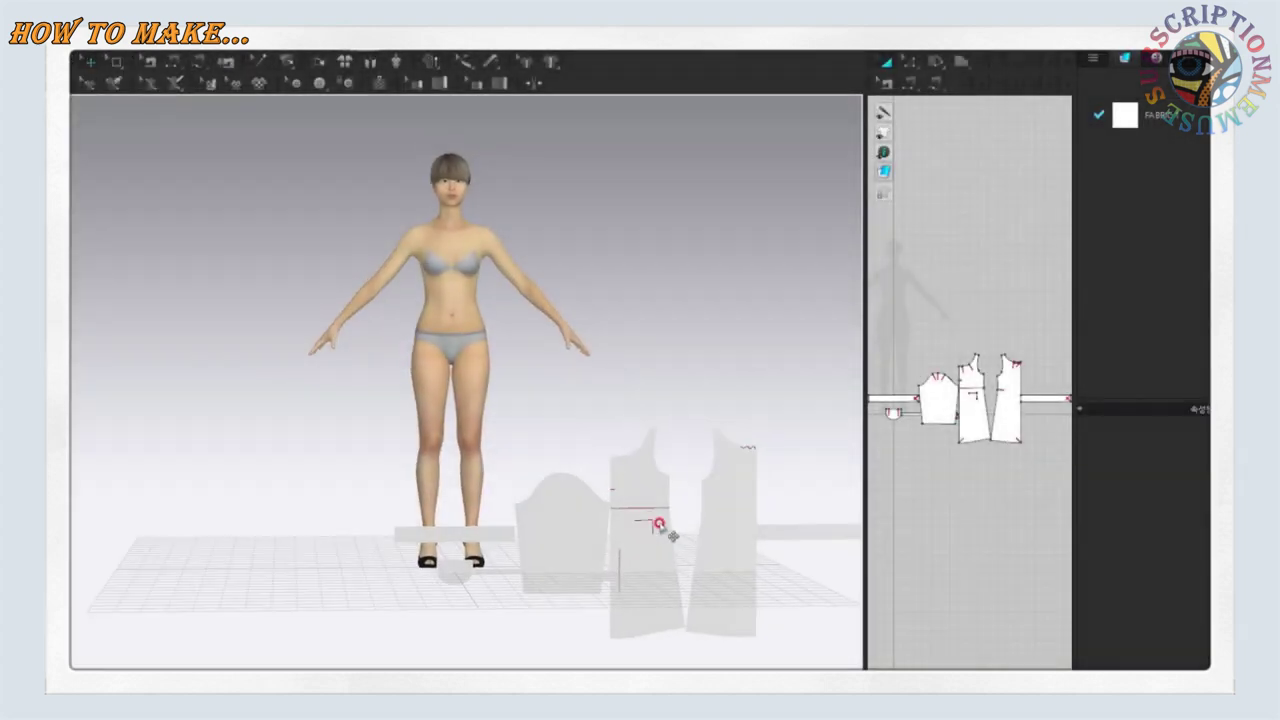
# Lift the sleeve, front bodice, back and small pieces from the floor up around the avatar
pyautogui.moveTo(648, 530)
pyautogui.mouseDown(button='right')
pyautogui.moveTo(674, 391)
pyautogui.moveTo(606, 371)
pyautogui.moveTo(430, 372)
pyautogui.moveTo(680, 377)
pyautogui.mouseUp(button='right')
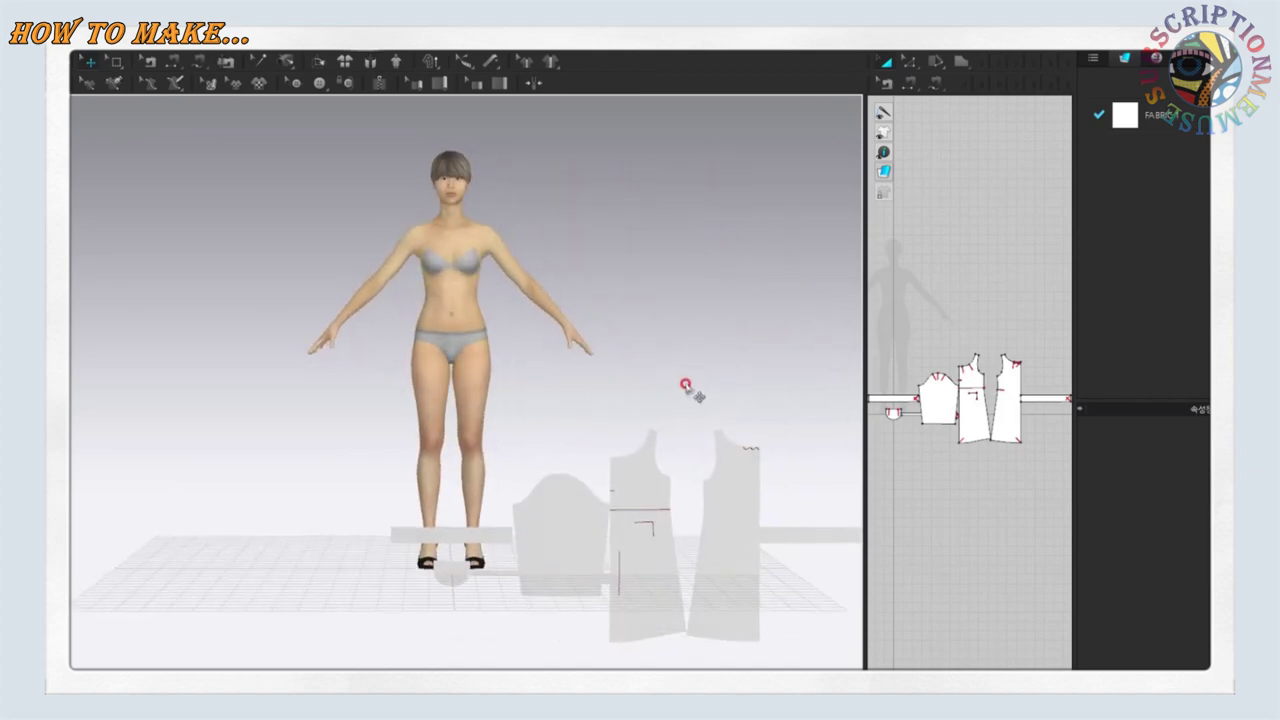
pyautogui.scroll(2, 660, 418)
pyautogui.moveTo(608, 596)
pyautogui.mouseDown()
pyautogui.moveTo(580, 414)
pyautogui.moveTo(531, 297)
pyautogui.moveTo(626, 278)
pyautogui.mouseUp()
pyautogui.click(718, 331)
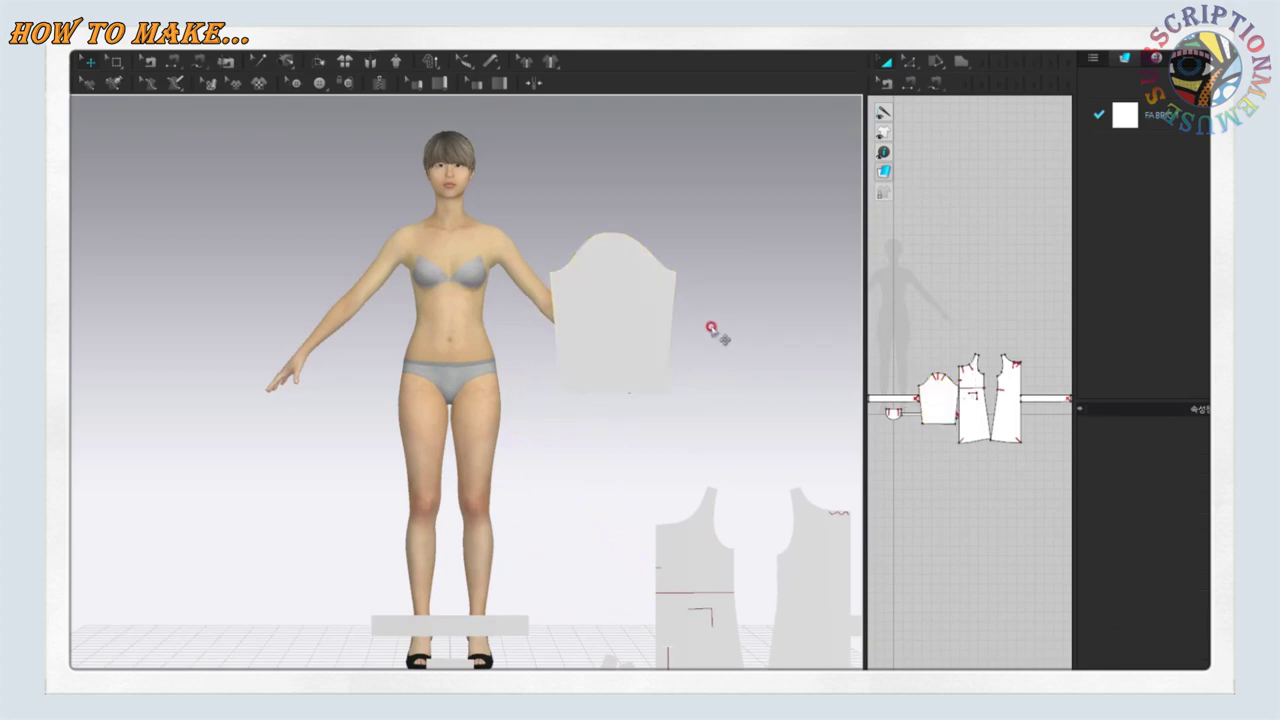
pyautogui.moveTo(712, 540); pyautogui.dragTo(486, 257)
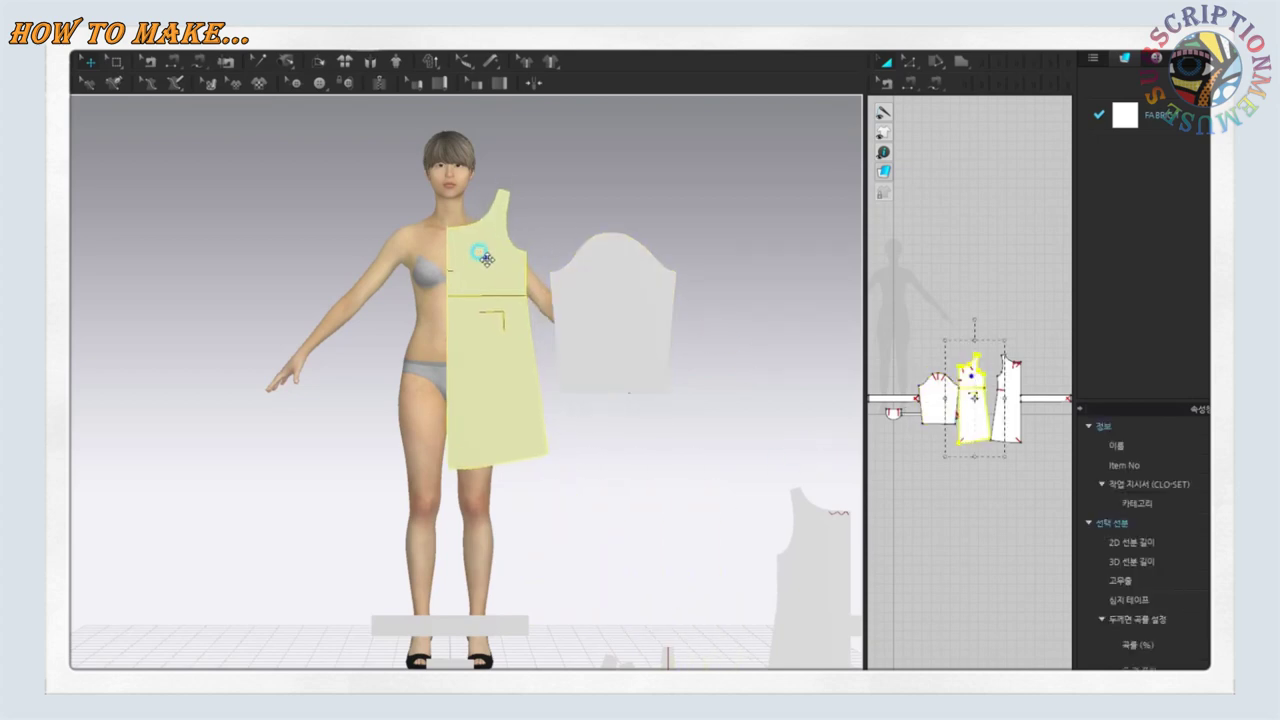
pyautogui.moveTo(768, 545)
pyautogui.mouseDown()
pyautogui.moveTo(608, 191)
pyautogui.moveTo(626, 267)
pyautogui.mouseUp()
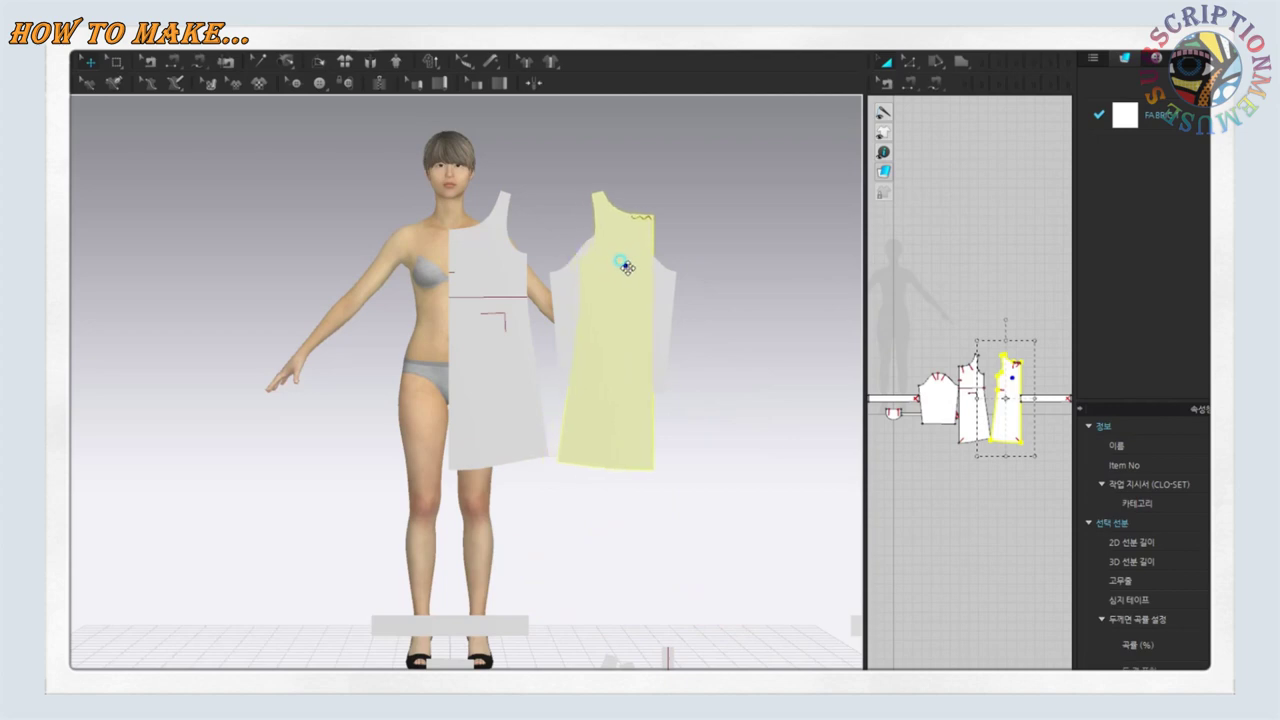
pyautogui.moveTo(510, 653); pyautogui.dragTo(503, 517)
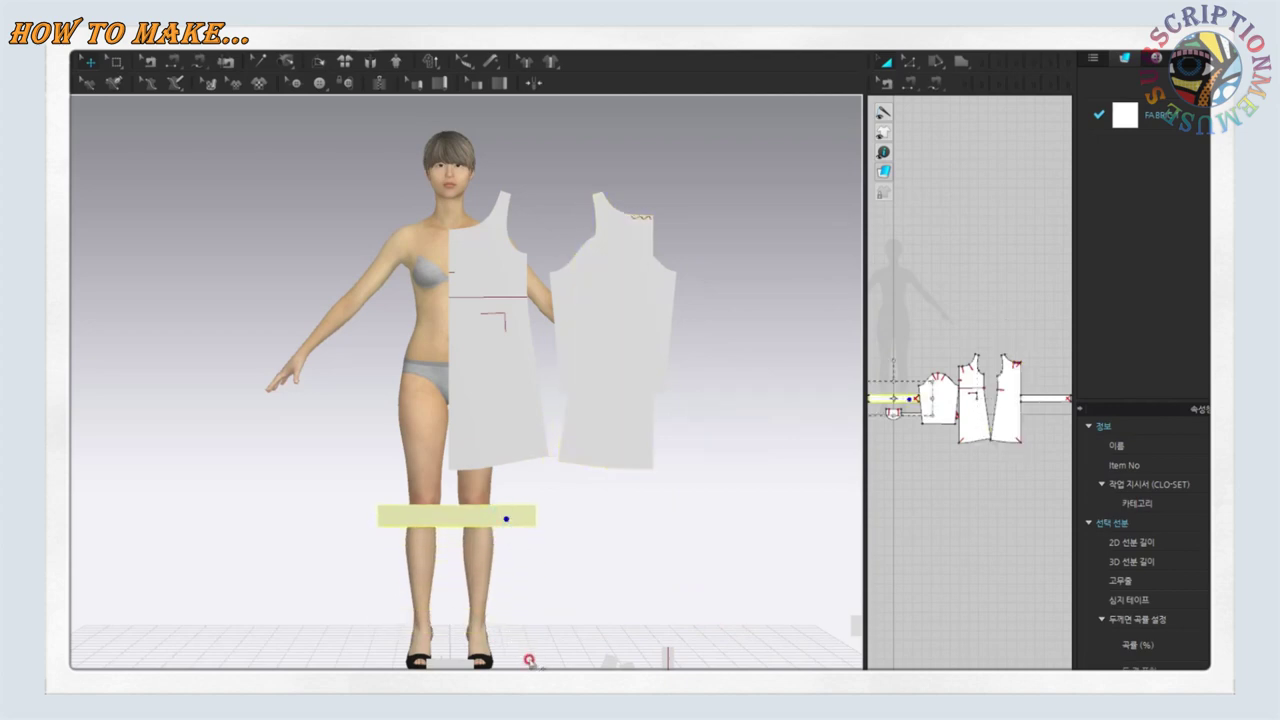
pyautogui.moveTo(540, 397); pyautogui.dragTo(529, 131)
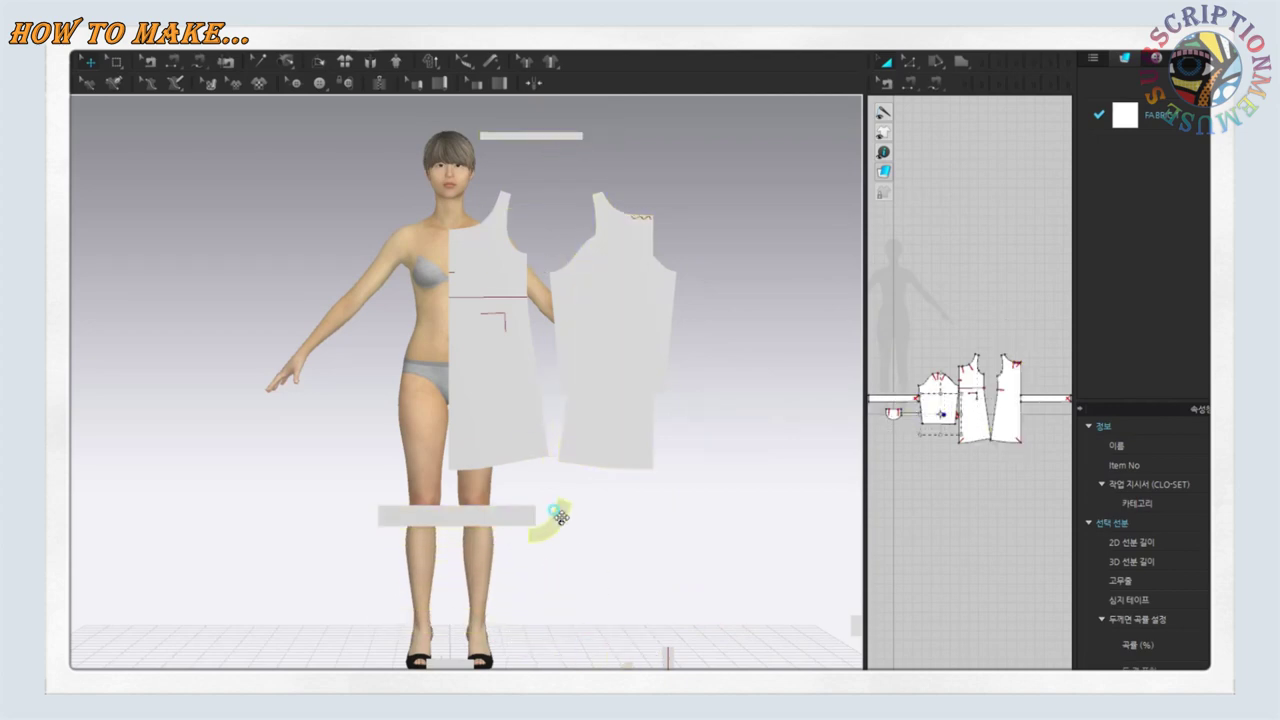
pyautogui.moveTo(489, 205); pyautogui.dragTo(622, 252)
pyautogui.moveTo(685, 293); pyautogui.dragTo(815, 290)
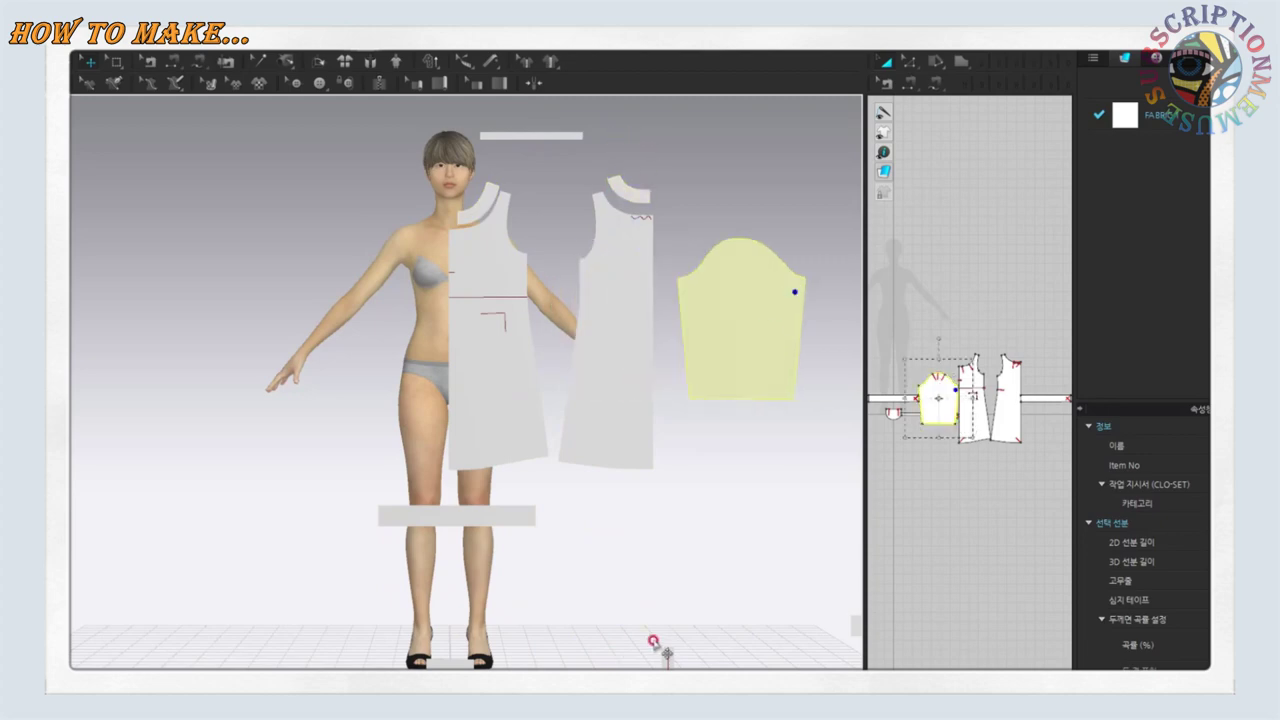
# Move the remaining floor pieces, including strips and the rounded pocket, closer to the avatar
pyautogui.moveTo(654, 646)
pyautogui.mouseDown()
pyautogui.moveTo(585, 160)
pyautogui.moveTo(430, 230)
pyautogui.mouseUp()
pyautogui.moveTo(472, 514); pyautogui.dragTo(624, 512)
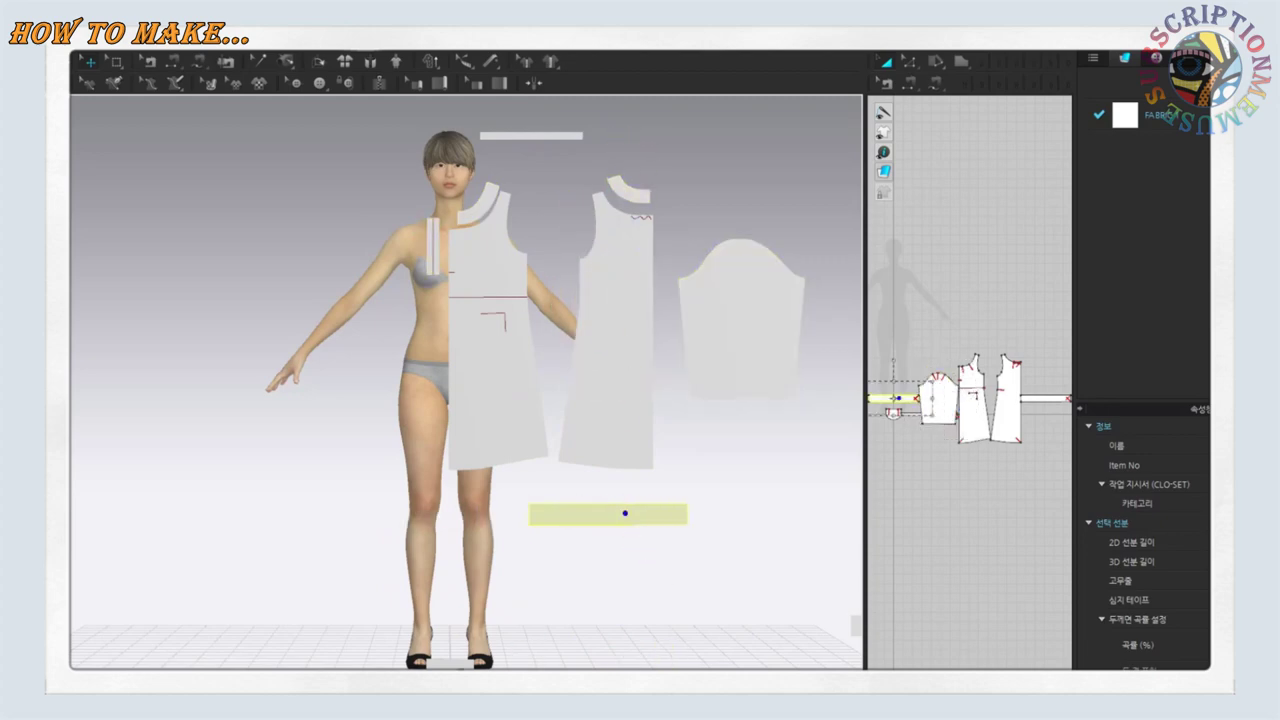
pyautogui.moveTo(500, 471); pyautogui.dragTo(545, 488)
pyautogui.moveTo(852, 628)
pyautogui.mouseDown()
pyautogui.moveTo(725, 499)
pyautogui.moveTo(571, 520)
pyautogui.mouseUp()
pyautogui.moveTo(571, 520)
pyautogui.mouseDown(button='right')
pyautogui.moveTo(634, 600)
pyautogui.moveTo(646, 503)
pyautogui.mouseUp(button='right')
pyautogui.click(690, 350)
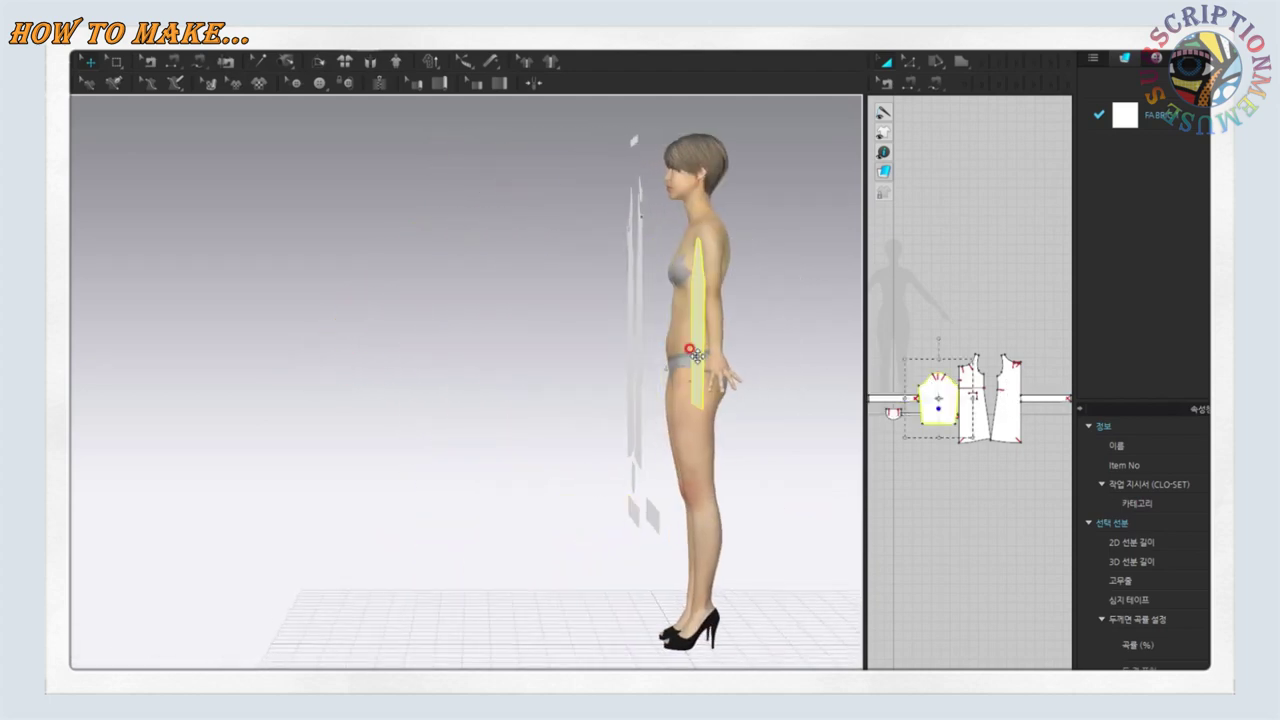
pyautogui.moveTo(690, 350); pyautogui.dragTo(744, 357)
pyautogui.click(645, 512)
# From the back view, place the tall back piece, sleeve, bottom strip and shoulder piece
pyautogui.moveTo(799, 432); pyautogui.dragTo(714, 400, button='right')
pyautogui.press('8')
pyautogui.moveTo(315, 358); pyautogui.dragTo(451, 357)
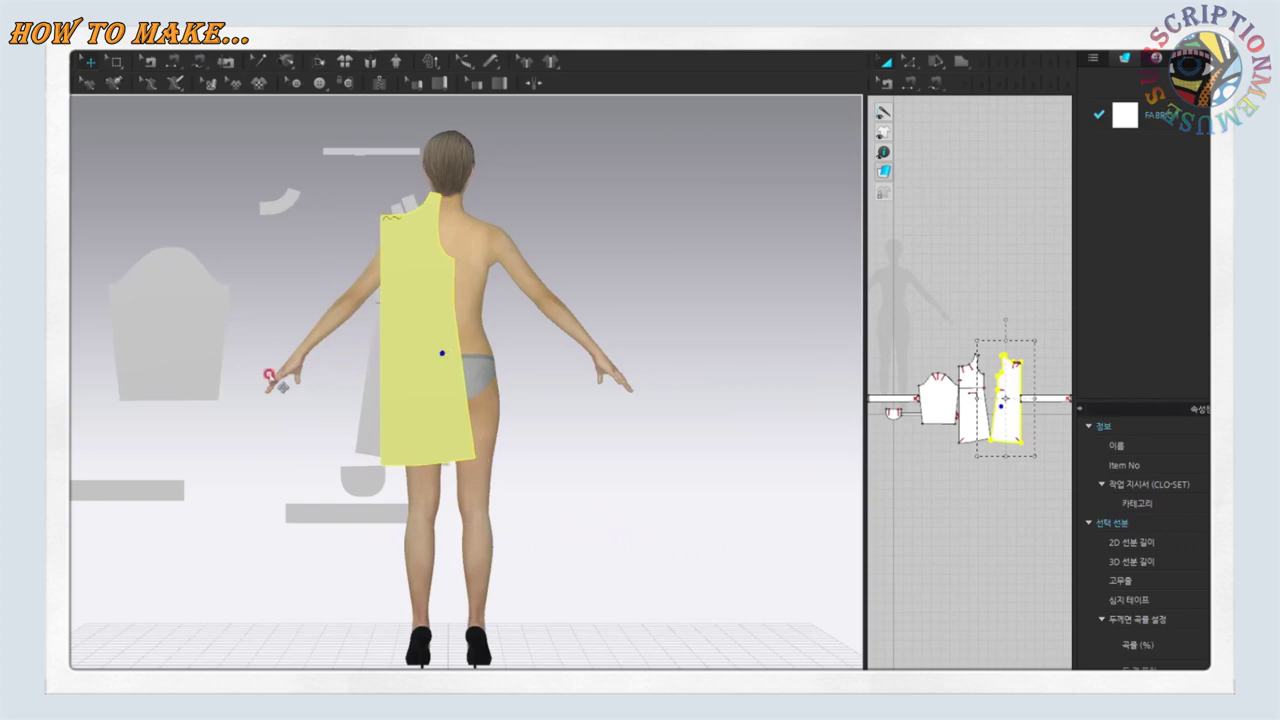
pyautogui.moveTo(190, 358); pyautogui.dragTo(254, 358)
pyautogui.moveTo(180, 494); pyautogui.dragTo(444, 494)
pyautogui.moveTo(299, 218); pyautogui.dragTo(413, 200)
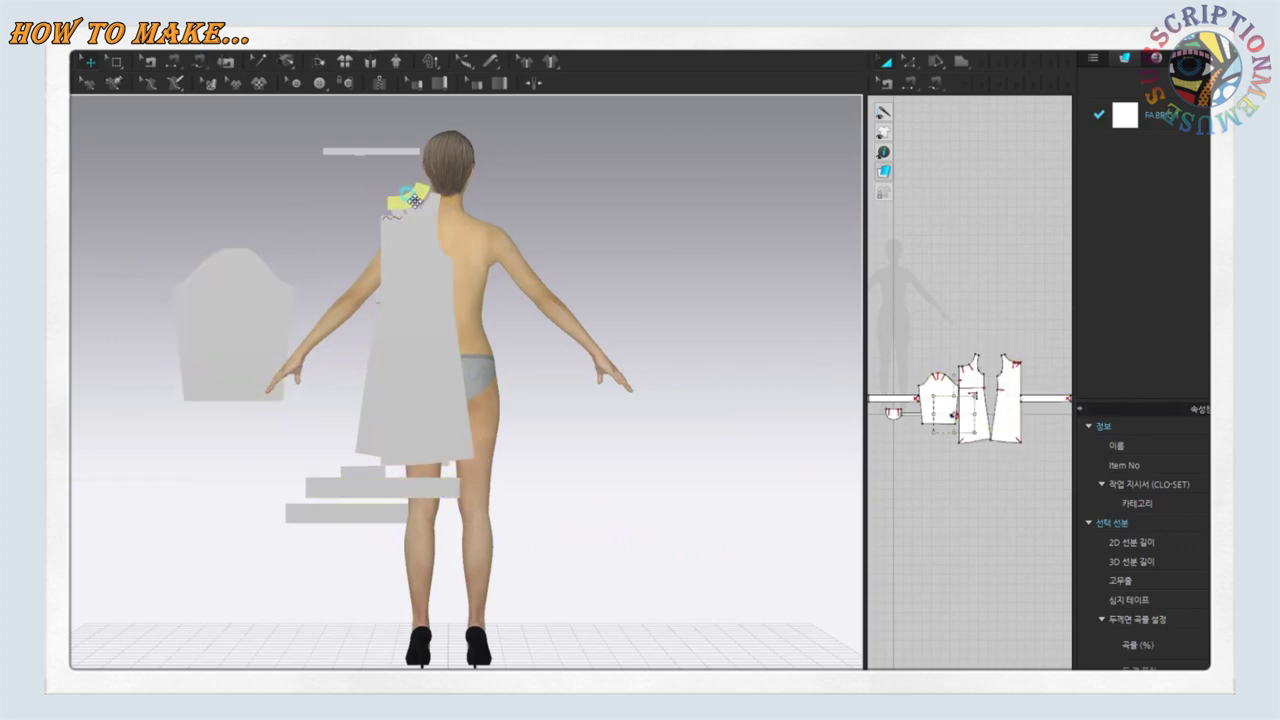
# Flip the shoulder piece horizontally, mirror the back piece, and flip the bottom strip vertically
pyautogui.rightClick(415, 200)
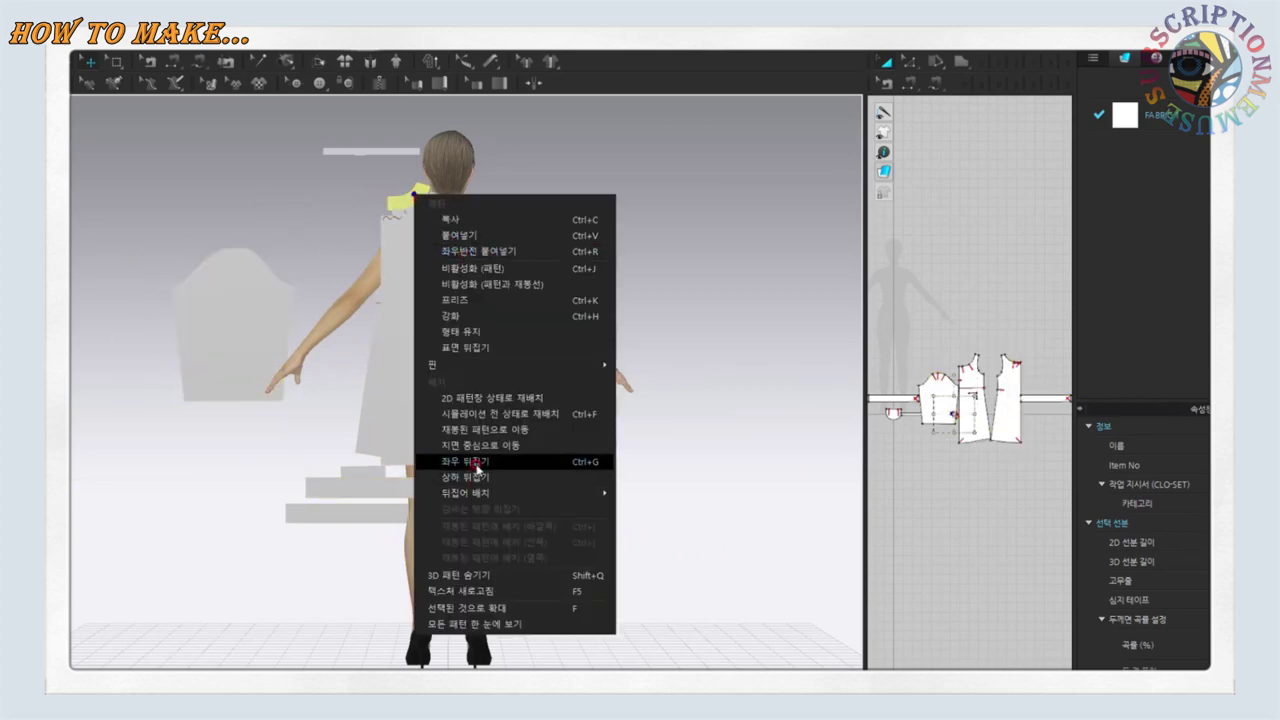
pyautogui.click(476, 468)
pyautogui.rightClick(368, 454)
pyautogui.click(455, 280)
pyautogui.click(386, 486)
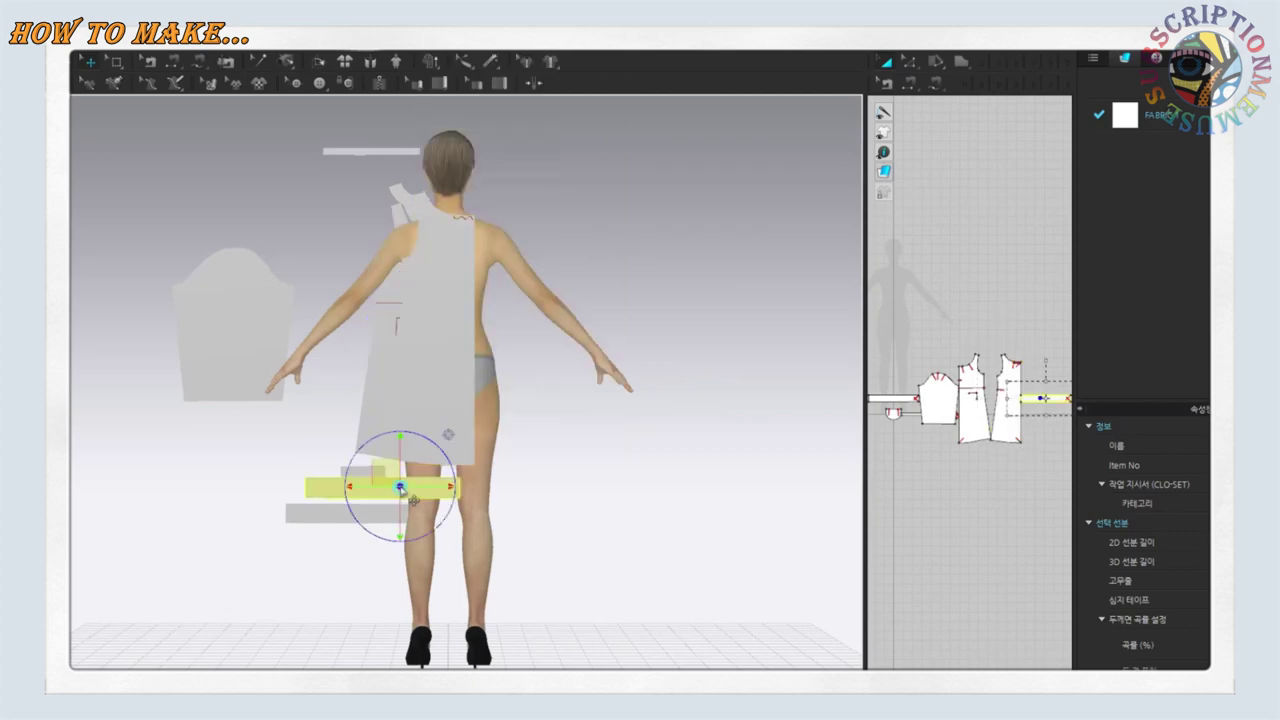
pyautogui.rightClick(400, 487)
pyautogui.click(471, 334)
pyautogui.moveTo(640, 340); pyautogui.dragTo(711, 320, button='right')
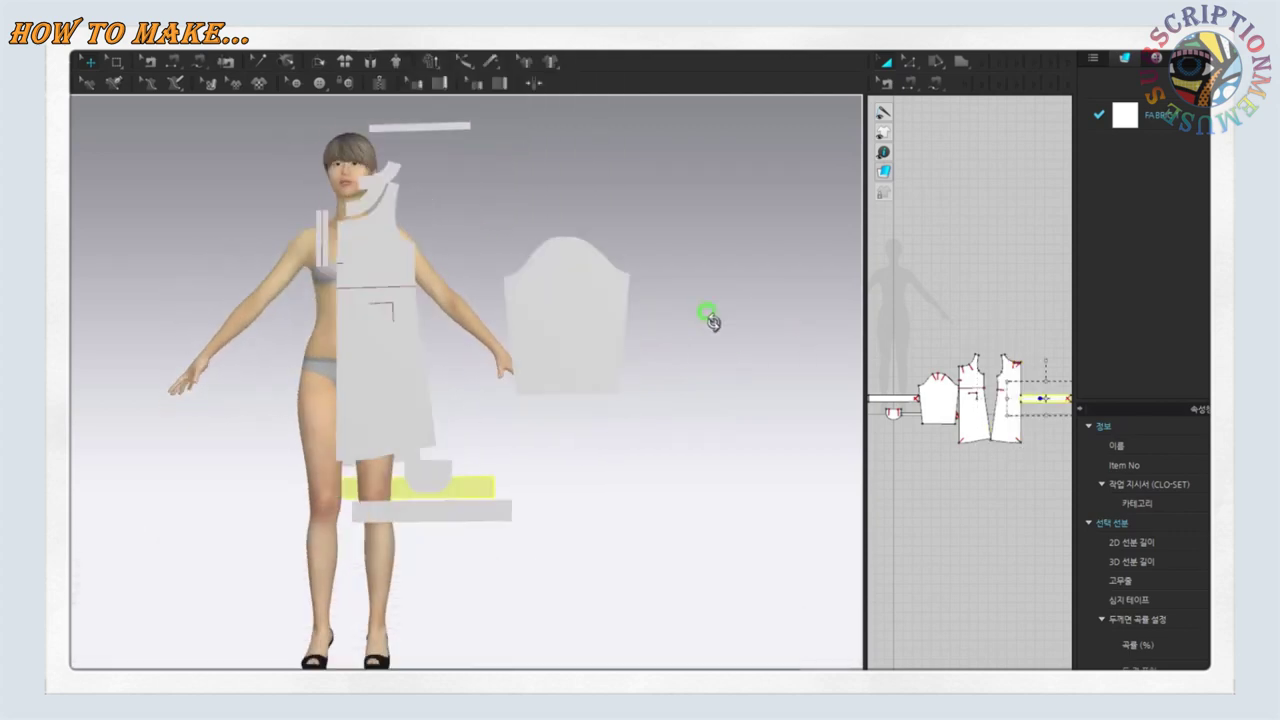
# Show arrangement points and snap the front and back dress pieces onto the avatar's body
pyautogui.click(90, 198)
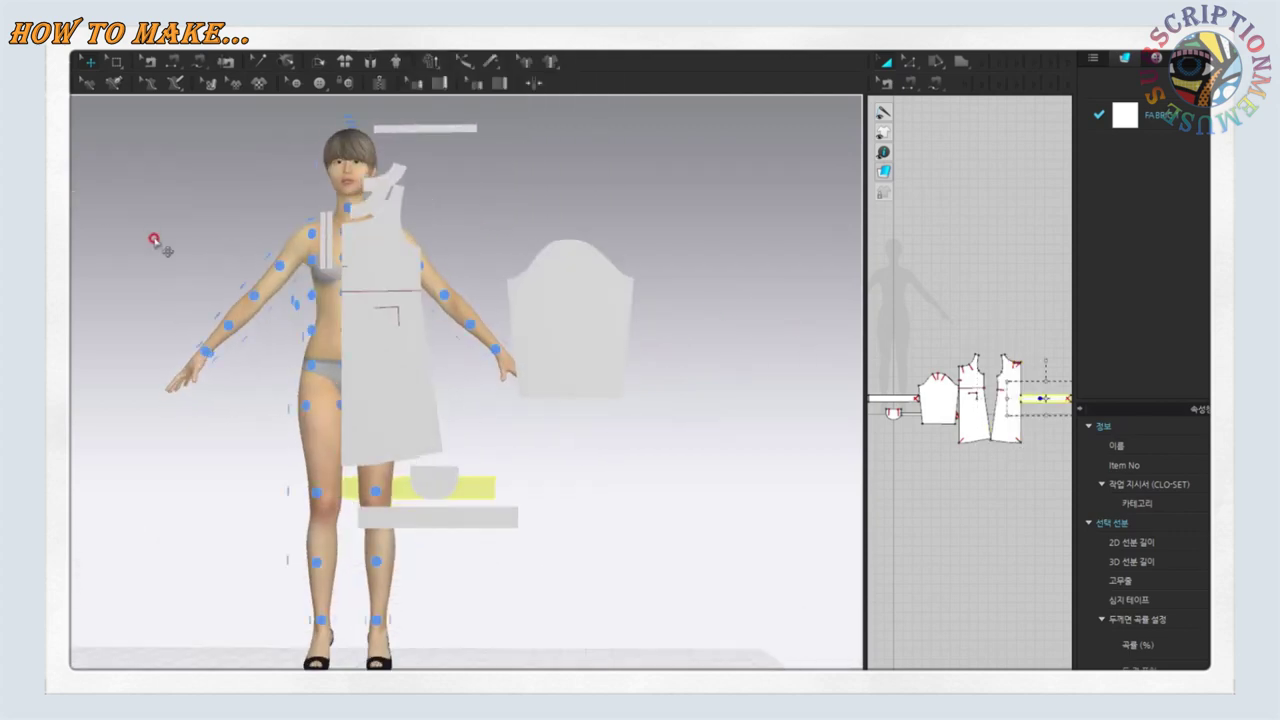
pyautogui.scroll(3, 400, 320)
pyautogui.click(395, 318)
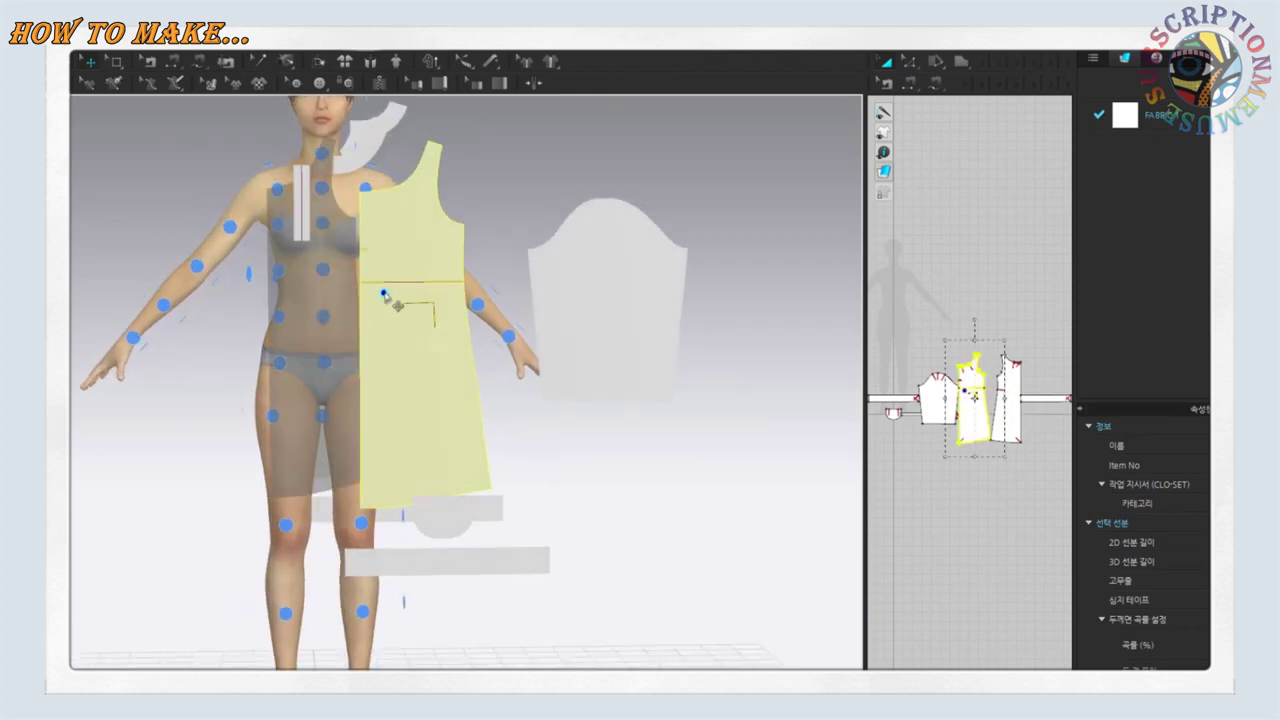
pyautogui.moveTo(337, 330); pyautogui.dragTo(329, 280)
pyautogui.moveTo(329, 280)
pyautogui.mouseDown(button='right')
pyautogui.moveTo(152, 318)
pyautogui.moveTo(274, 323)
pyautogui.mouseUp(button='right')
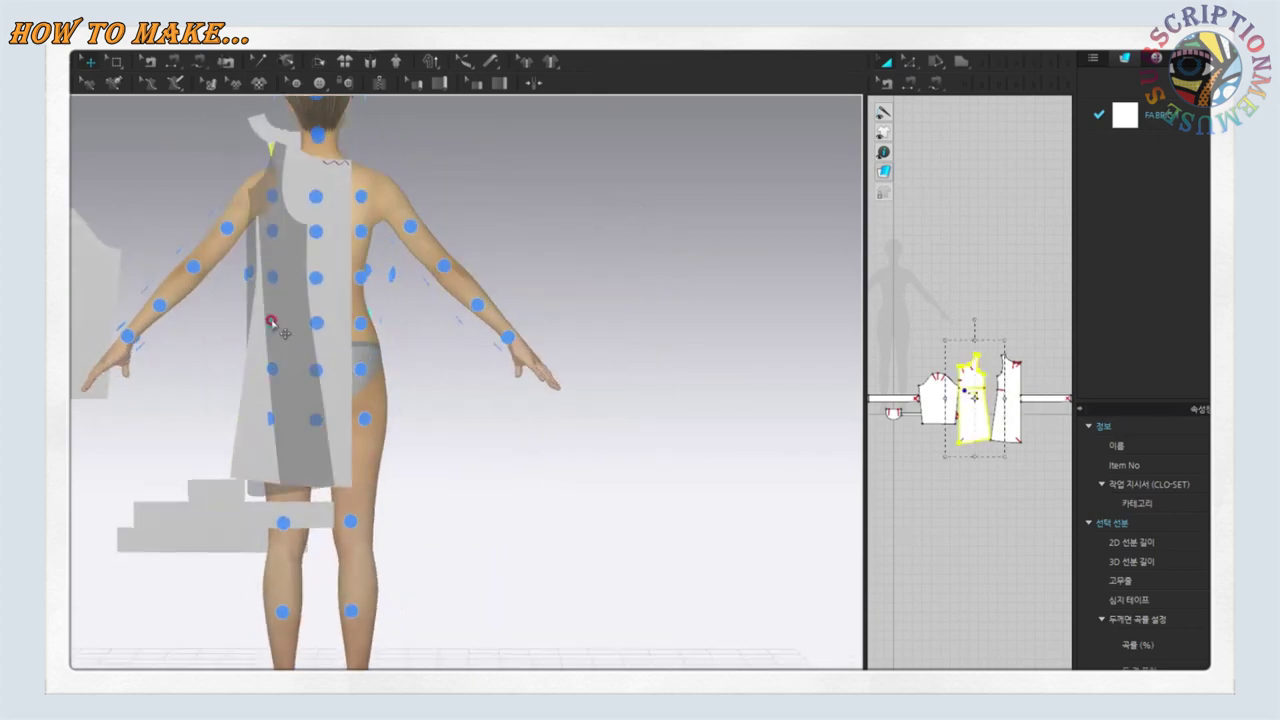
pyautogui.click(314, 286)
pyautogui.moveTo(314, 286); pyautogui.dragTo(280, 325)
# Wrap the sleeve piece around the avatar's arm using its arrangement point
pyautogui.moveTo(281, 328); pyautogui.dragTo(537, 357, button='right')
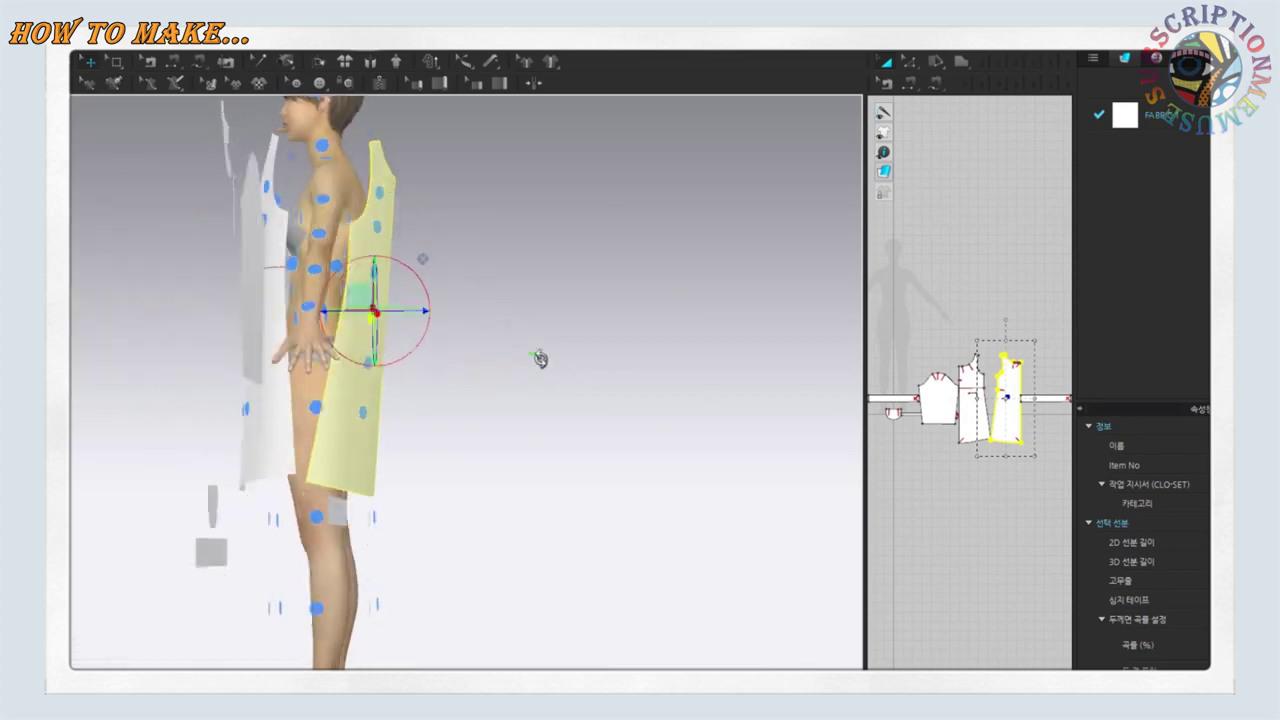
pyautogui.moveTo(420, 360); pyautogui.dragTo(620, 358, button='right')
pyautogui.moveTo(620, 358); pyautogui.dragTo(466, 283)
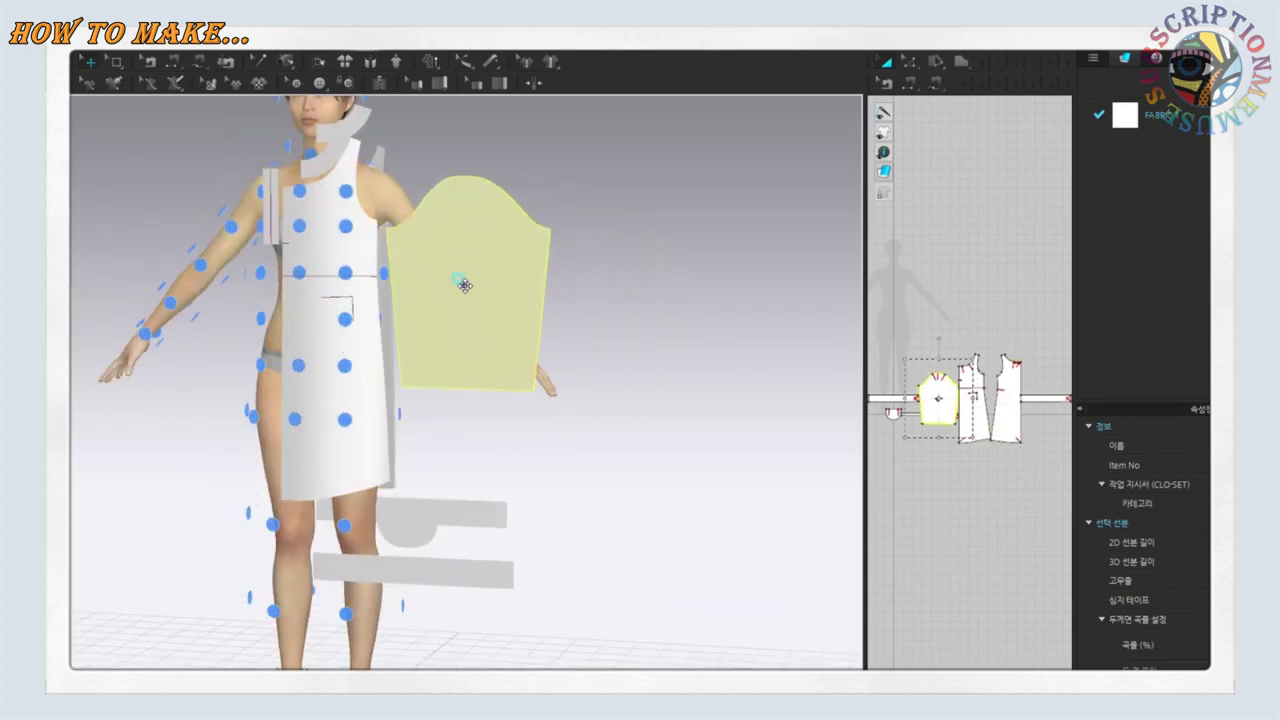
pyautogui.moveTo(466, 283); pyautogui.dragTo(494, 271, button='right')
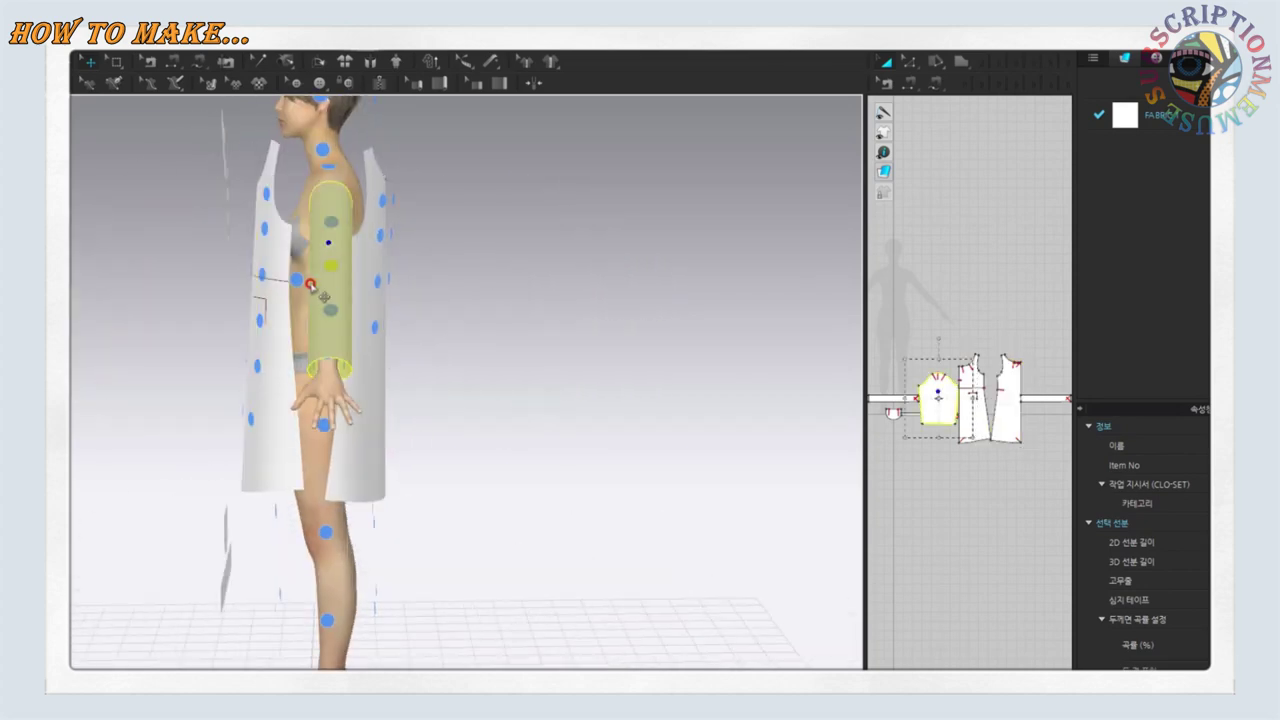
pyautogui.moveTo(338, 280); pyautogui.dragTo(463, 300, button='right')
pyautogui.click(351, 122)
pyautogui.scroll(3, 327, 177)
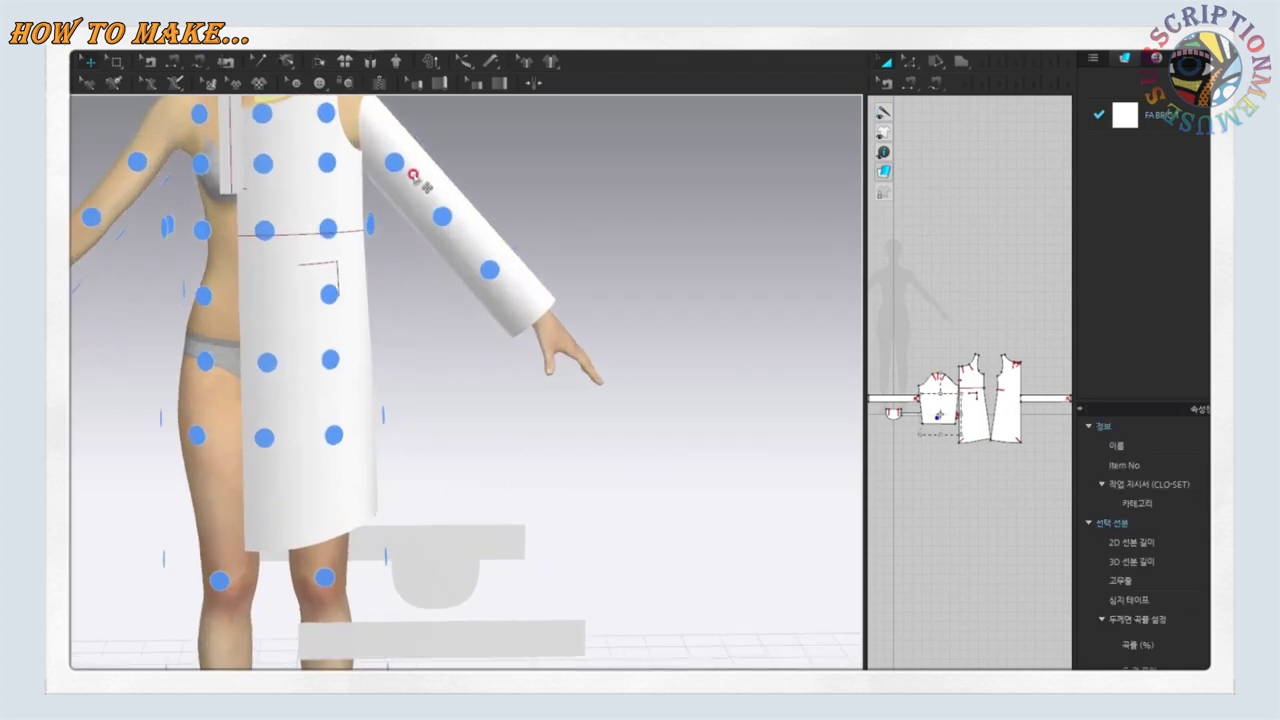
pyautogui.scroll(3, 327, 177)
# Place the collar on the shoulder and move the band and semicircle pocket beside the hip
pyautogui.moveTo(327, 177); pyautogui.dragTo(205, 388, button='right')
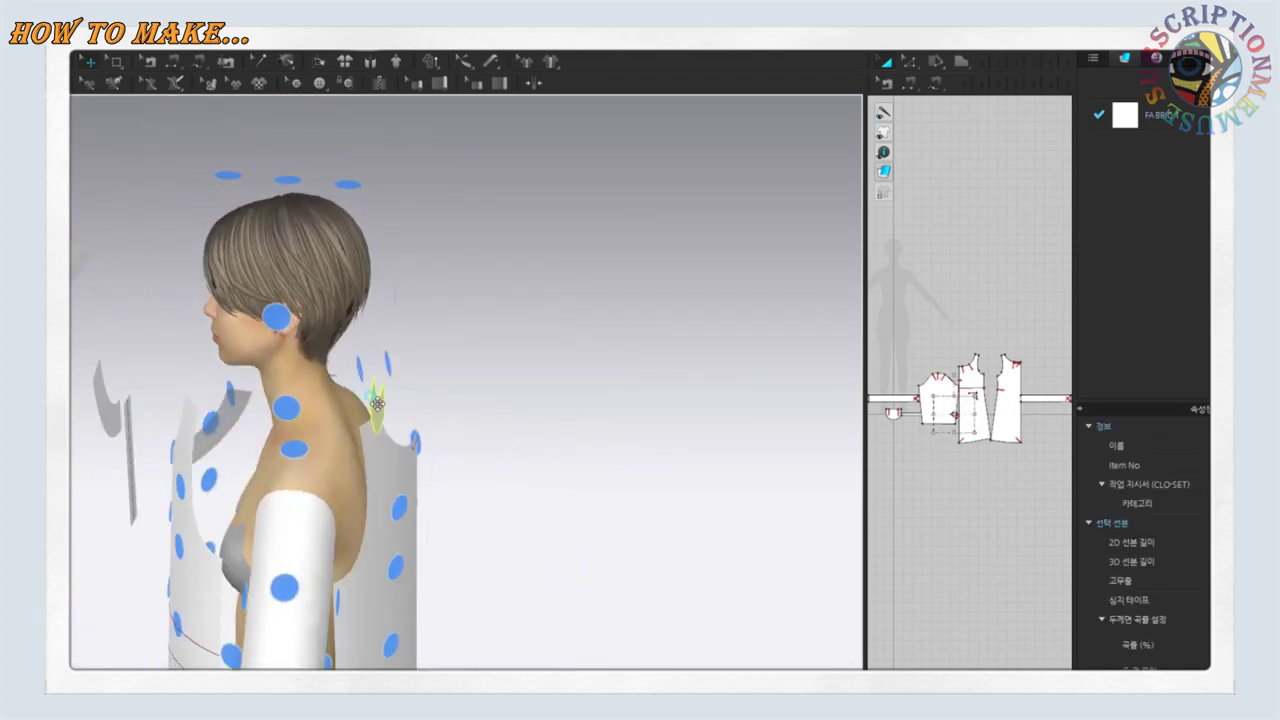
pyautogui.moveTo(308, 430)
pyautogui.mouseDown(button='right')
pyautogui.moveTo(298, 475)
pyautogui.moveTo(534, 457)
pyautogui.moveTo(543, 520)
pyautogui.moveTo(503, 591)
pyautogui.moveTo(478, 590)
pyautogui.mouseUp(button='right')
pyautogui.moveTo(475, 588); pyautogui.dragTo(415, 583)
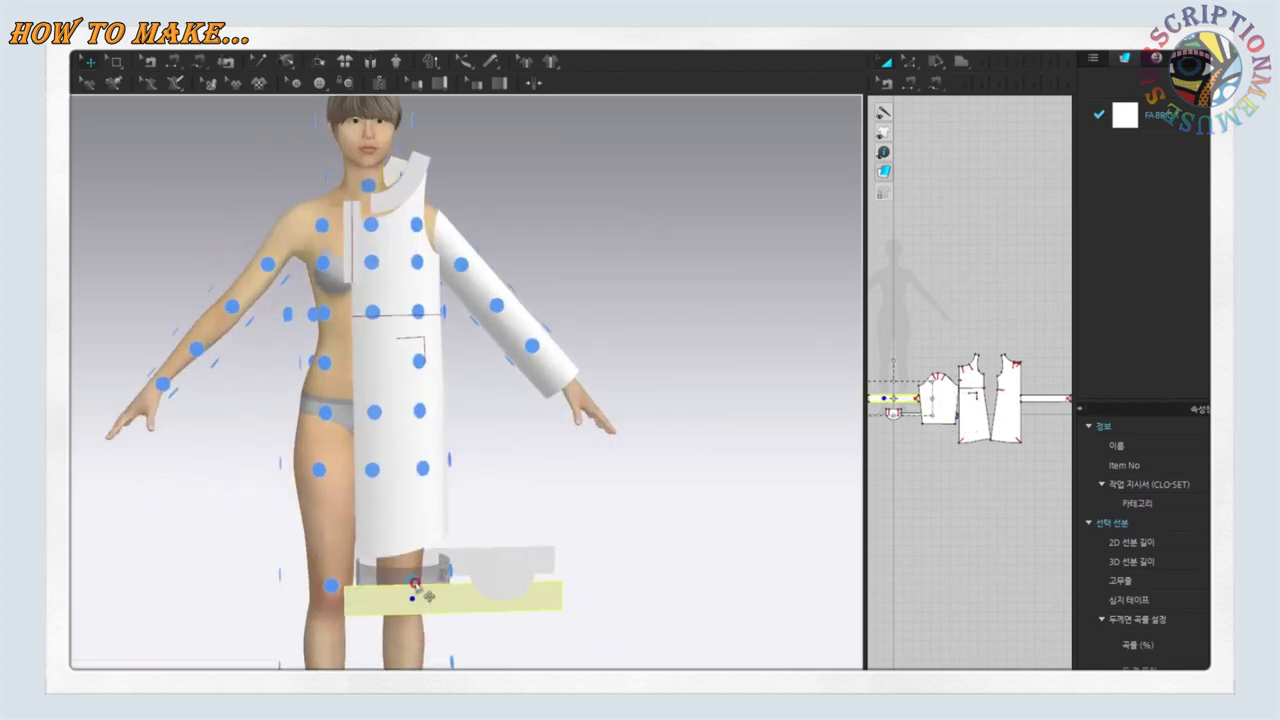
pyautogui.moveTo(533, 557)
pyautogui.mouseDown()
pyautogui.moveTo(528, 477)
pyautogui.moveTo(505, 430)
pyautogui.mouseUp()
pyautogui.scroll(-3, 491, 428)
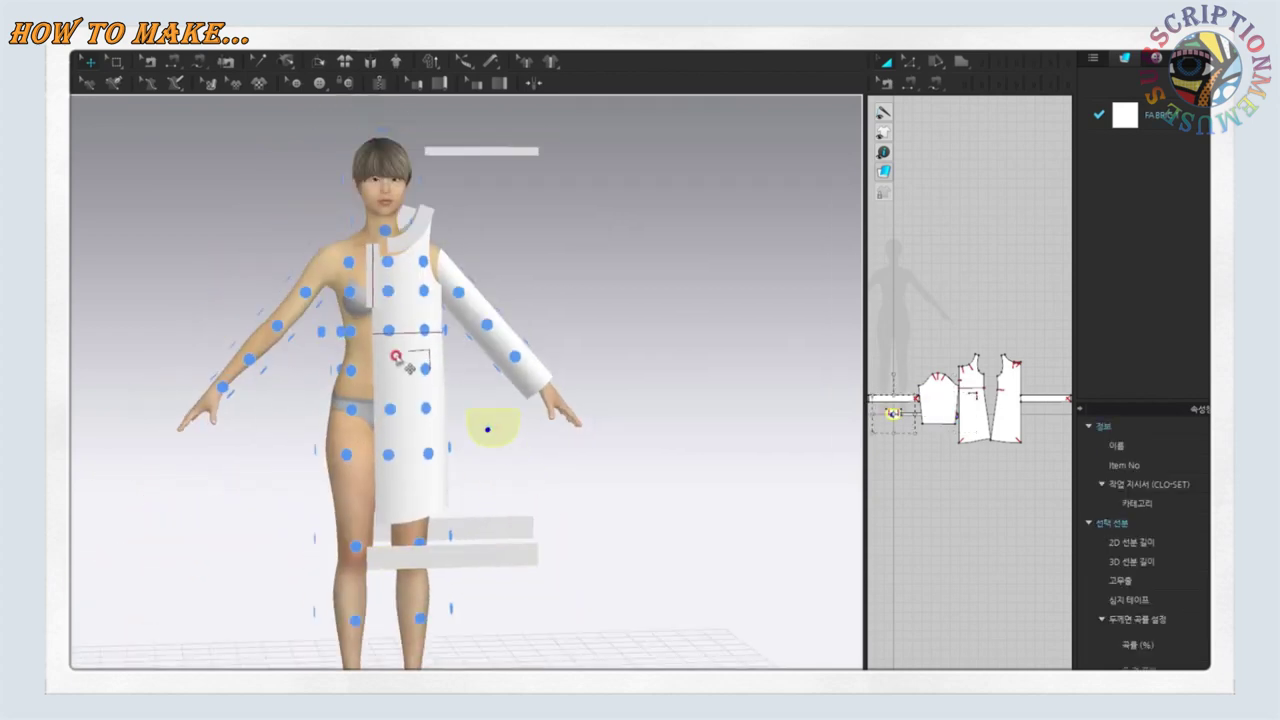
pyautogui.scroll(2, 465, 290)
pyautogui.scroll(1, 479, 247)
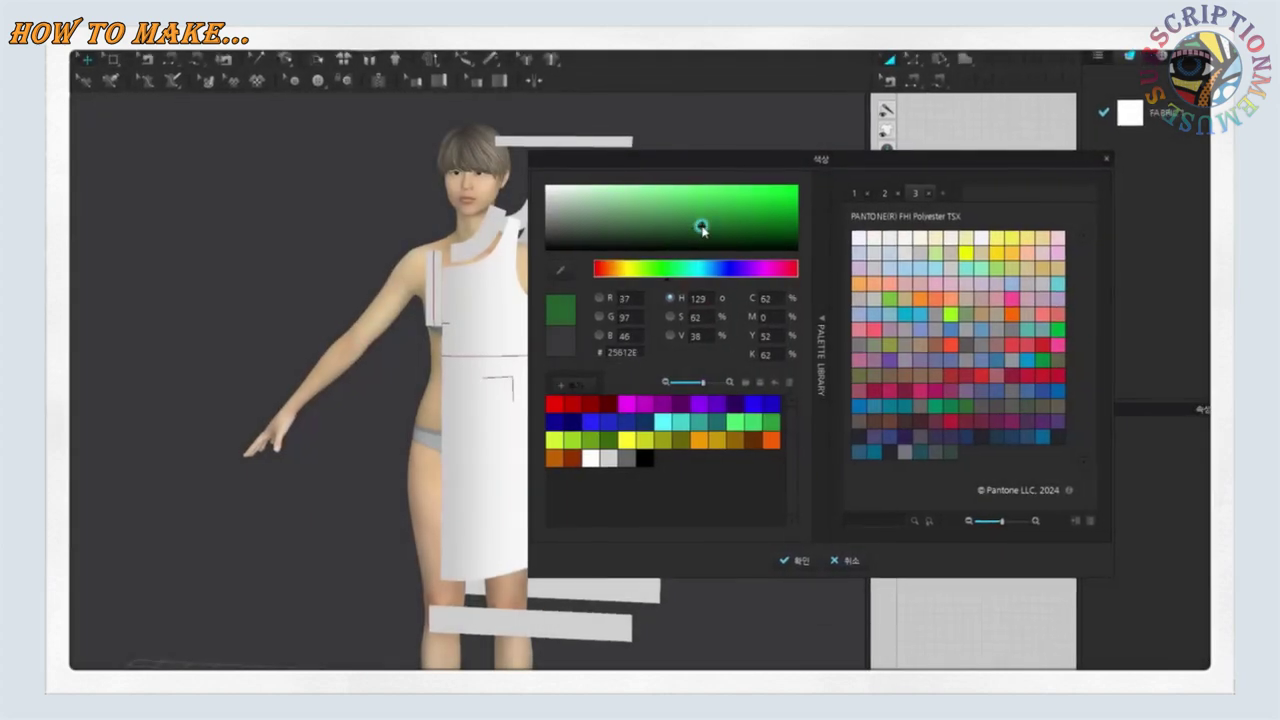
# Change the 3D background from green to a solid blue Pantone colour and close the settings
pyautogui.click(792, 559)
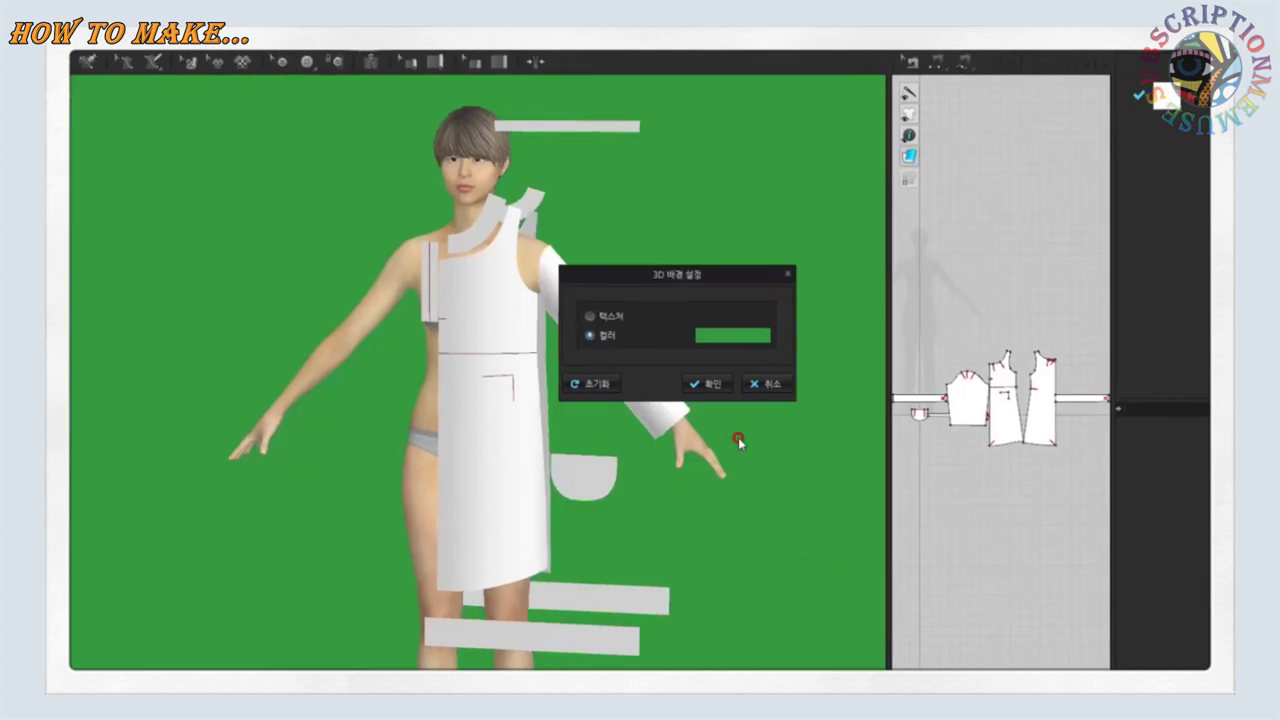
pyautogui.click(733, 335)
pyautogui.click(744, 343)
pyautogui.click(655, 521)
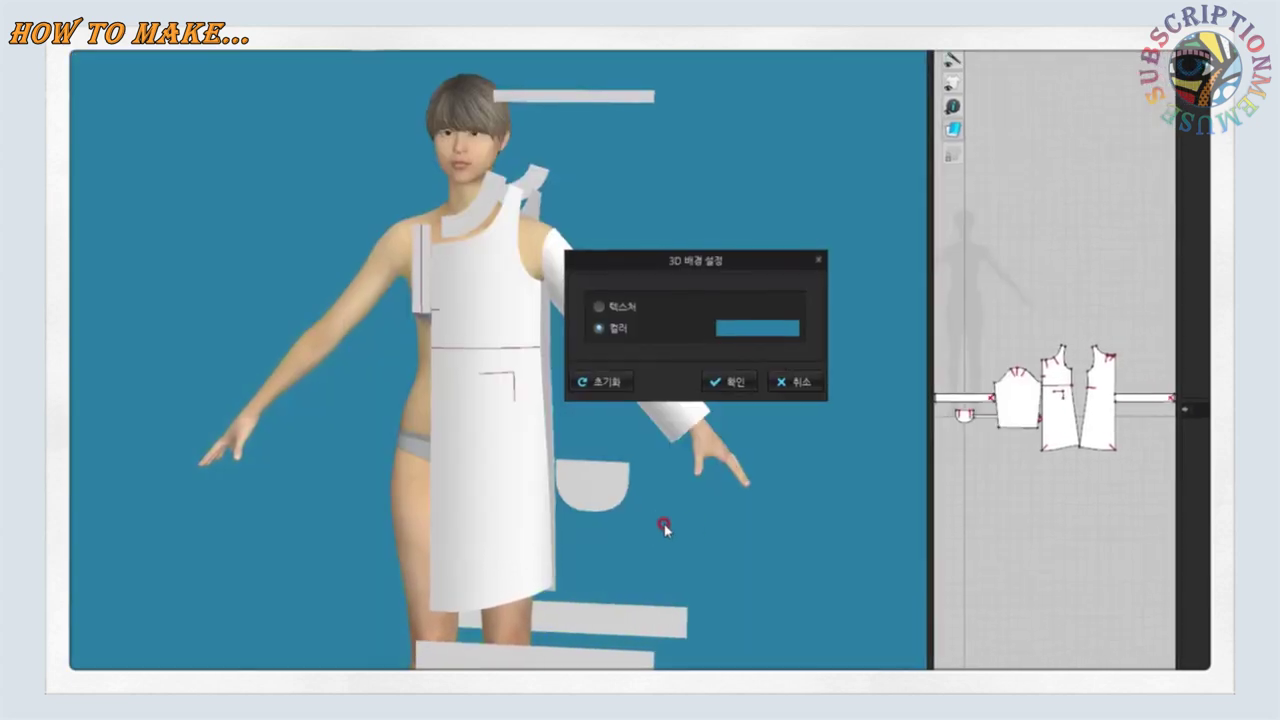
pyautogui.click(737, 387)
pyautogui.scroll(-3, 700, 480)
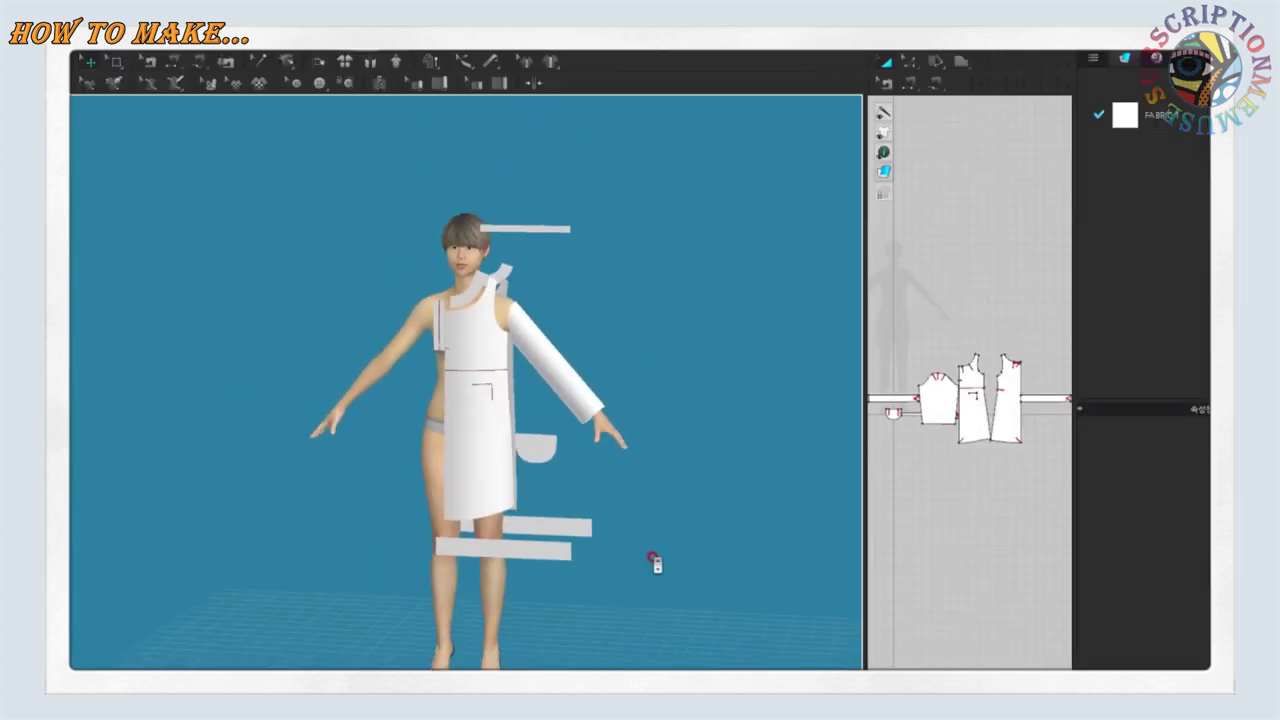
pyautogui.scroll(2, 670, 525)
pyautogui.scroll(1, 691, 491)
pyautogui.scroll(-1, 705, 515)
# Widen the 2D pattern window and set the front and back bodices side by side with the strap beside them
pyautogui.moveTo(720, 540)
pyautogui.mouseDown(button='right')
pyautogui.moveTo(471, 523)
pyautogui.moveTo(720, 526)
pyautogui.mouseUp(button='right')
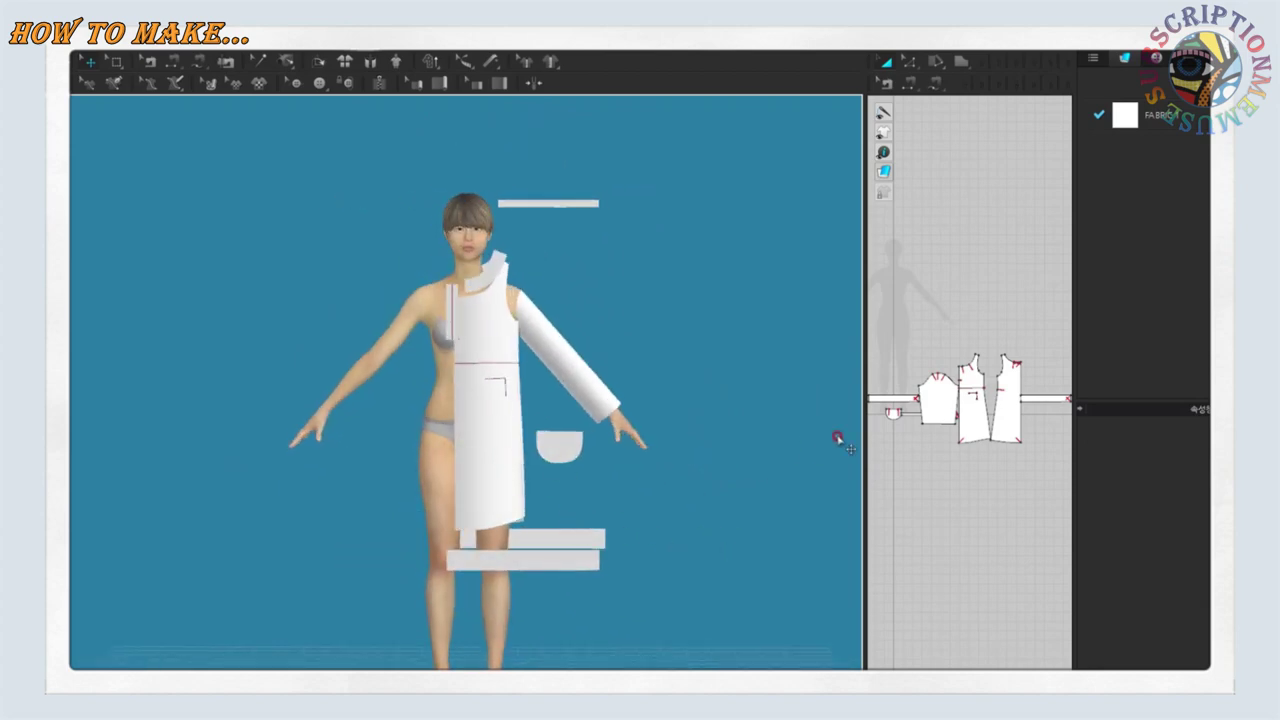
pyautogui.moveTo(866, 430); pyautogui.dragTo(470, 492)
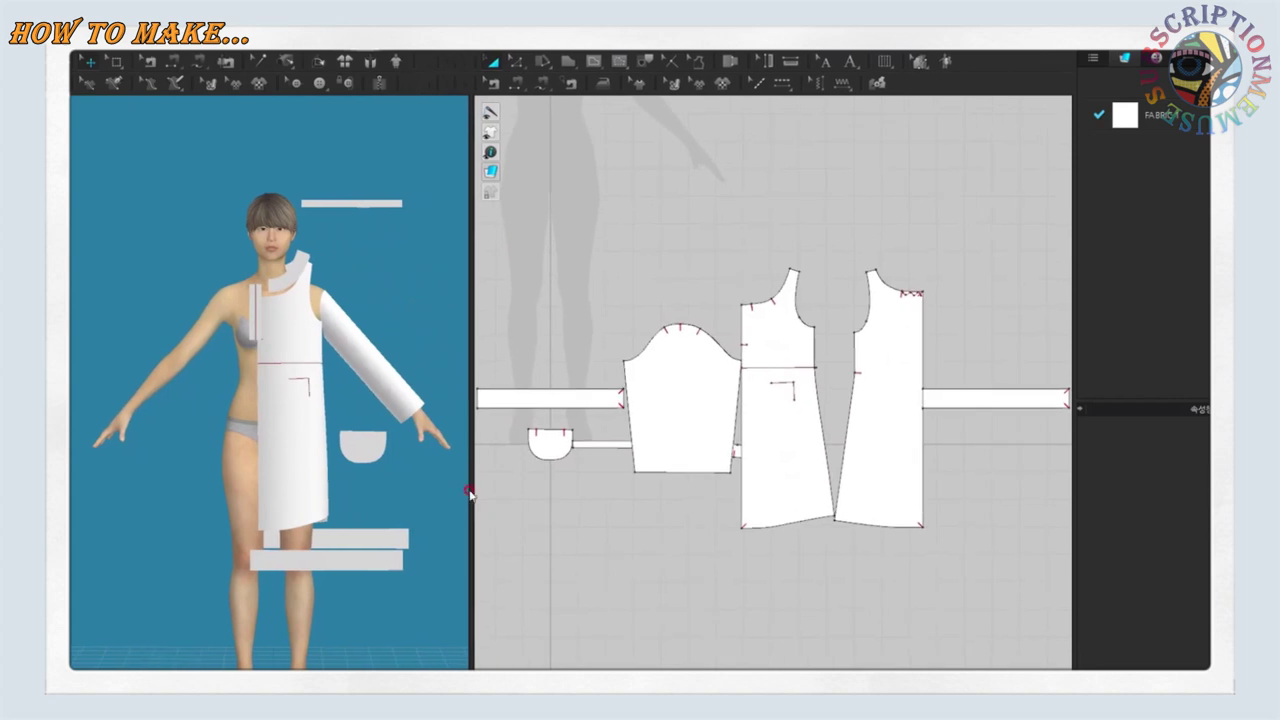
pyautogui.scroll(-3, 695, 450)
pyautogui.moveTo(666, 391); pyautogui.dragTo(680, 514, button='right')
pyautogui.moveTo(775, 548); pyautogui.dragTo(637, 371)
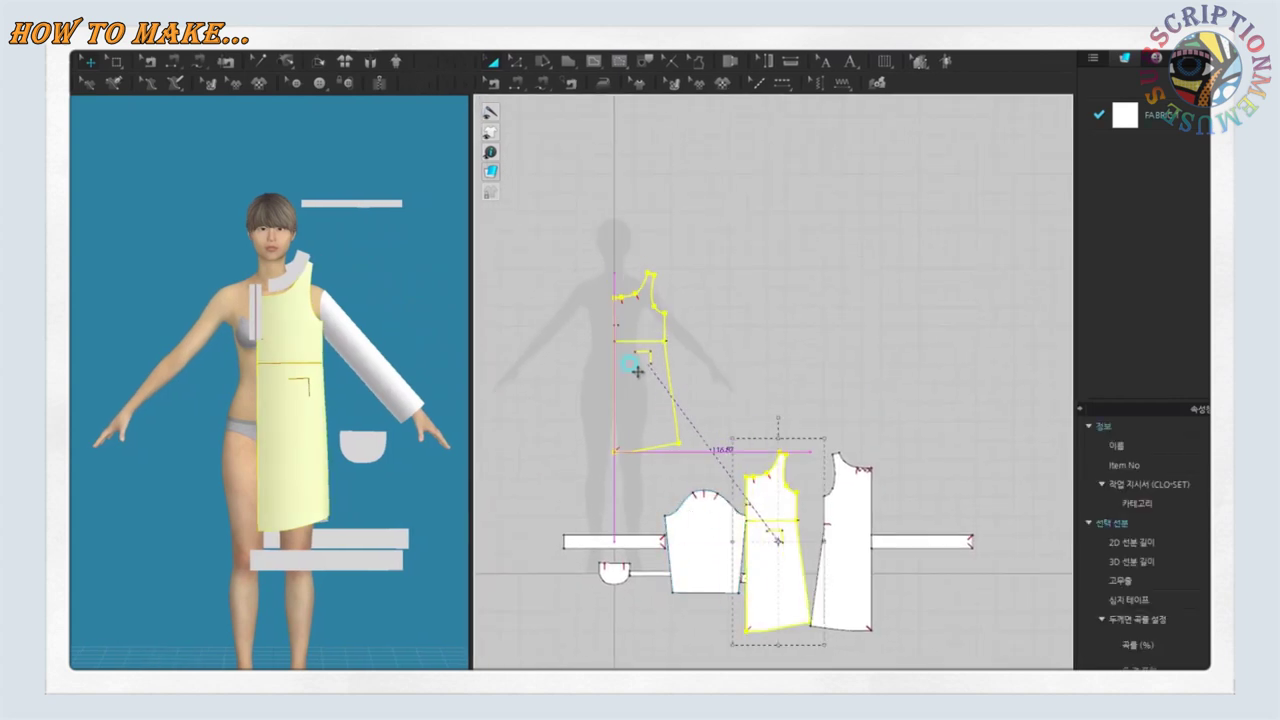
pyautogui.moveTo(845, 540); pyautogui.dragTo(725, 330)
pyautogui.moveTo(920, 541); pyautogui.dragTo(755, 467)
pyautogui.moveTo(613, 541)
pyautogui.mouseDown()
pyautogui.moveTo(607, 480)
pyautogui.moveTo(651, 480)
pyautogui.moveTo(686, 223)
pyautogui.mouseUp()
# Place the sleeve below the bodices, move the pocket and strip, and set neck facings at both necklines
pyautogui.moveTo(734, 351); pyautogui.dragTo(820, 351)
pyautogui.click(733, 313)
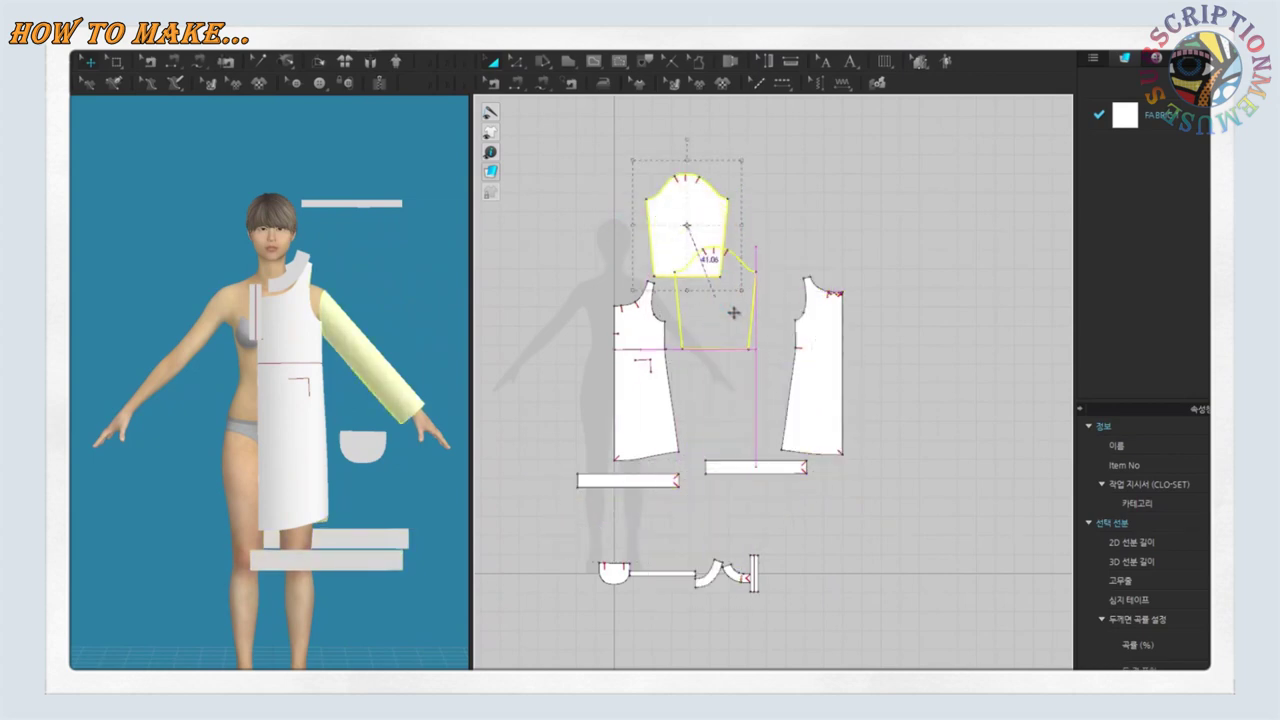
pyautogui.moveTo(733, 313); pyautogui.dragTo(733, 330)
pyautogui.moveTo(612, 572)
pyautogui.mouseDown()
pyautogui.moveTo(718, 416)
pyautogui.moveTo(704, 423)
pyautogui.mouseUp()
pyautogui.moveTo(657, 572); pyautogui.dragTo(727, 392)
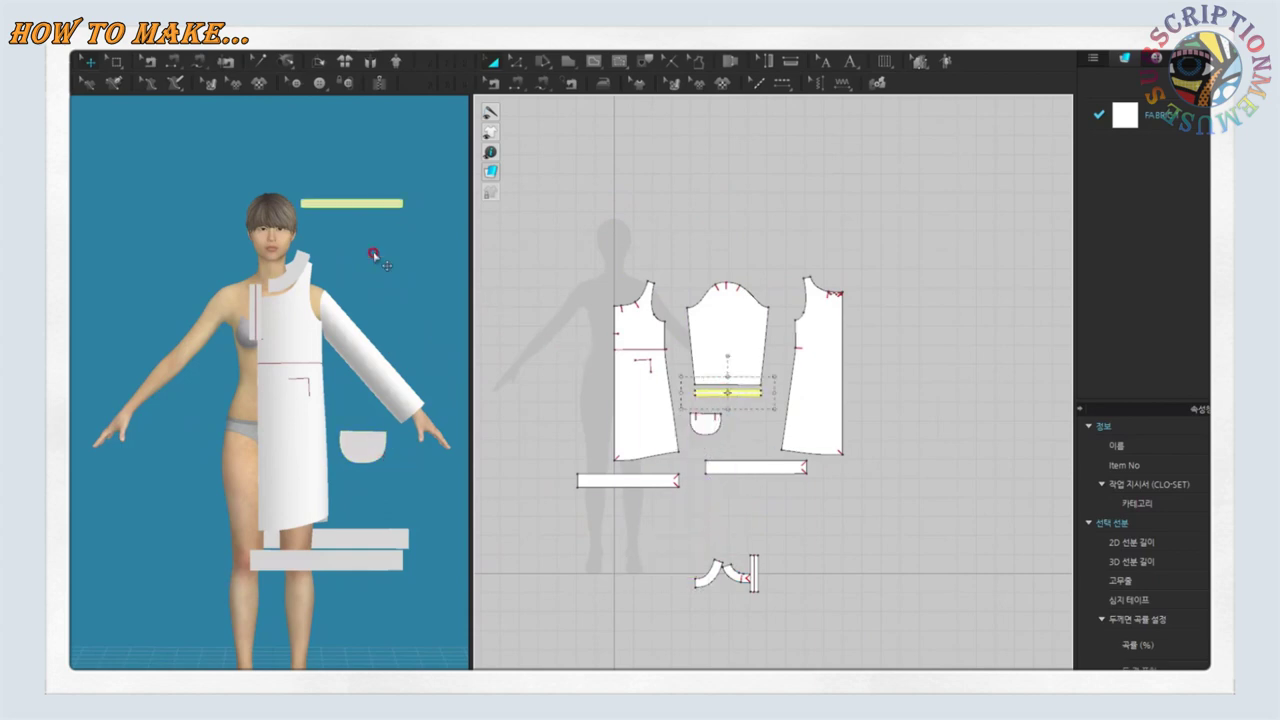
pyautogui.click(381, 204)
pyautogui.moveTo(396, 198); pyautogui.dragTo(457, 415)
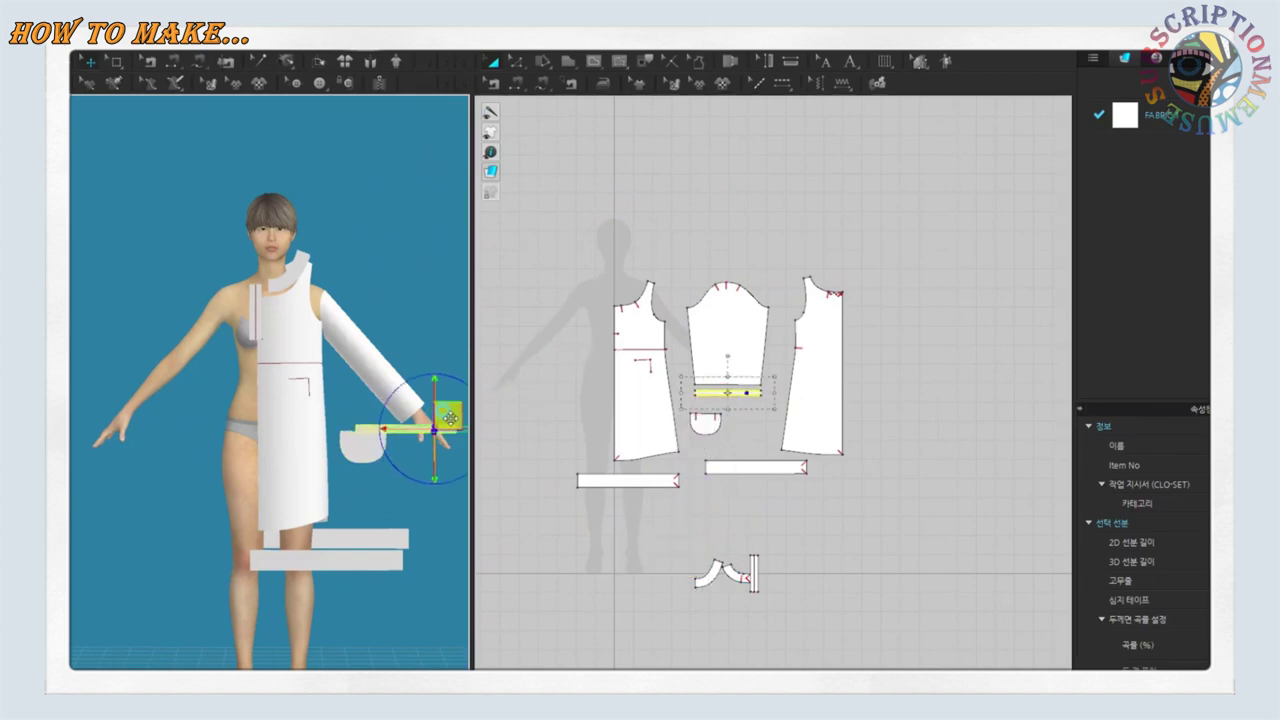
pyautogui.moveTo(716, 561); pyautogui.dragTo(714, 459)
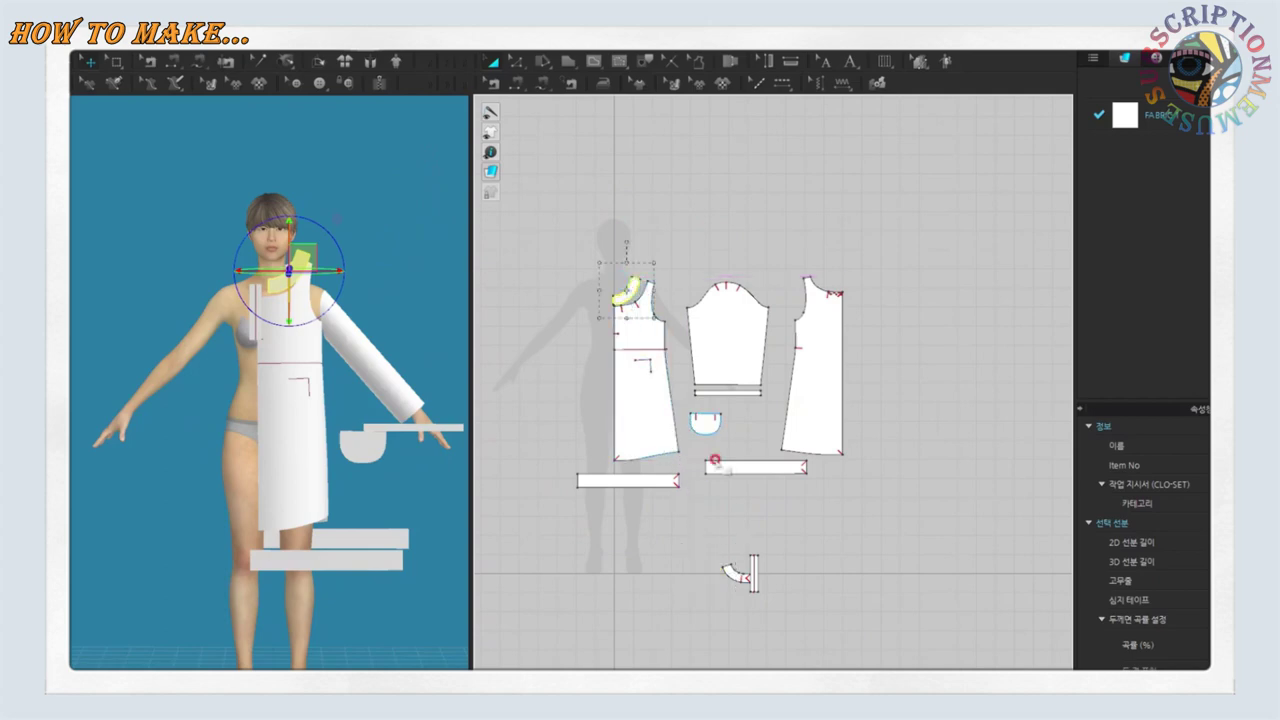
pyautogui.moveTo(722, 564); pyautogui.dragTo(735, 523)
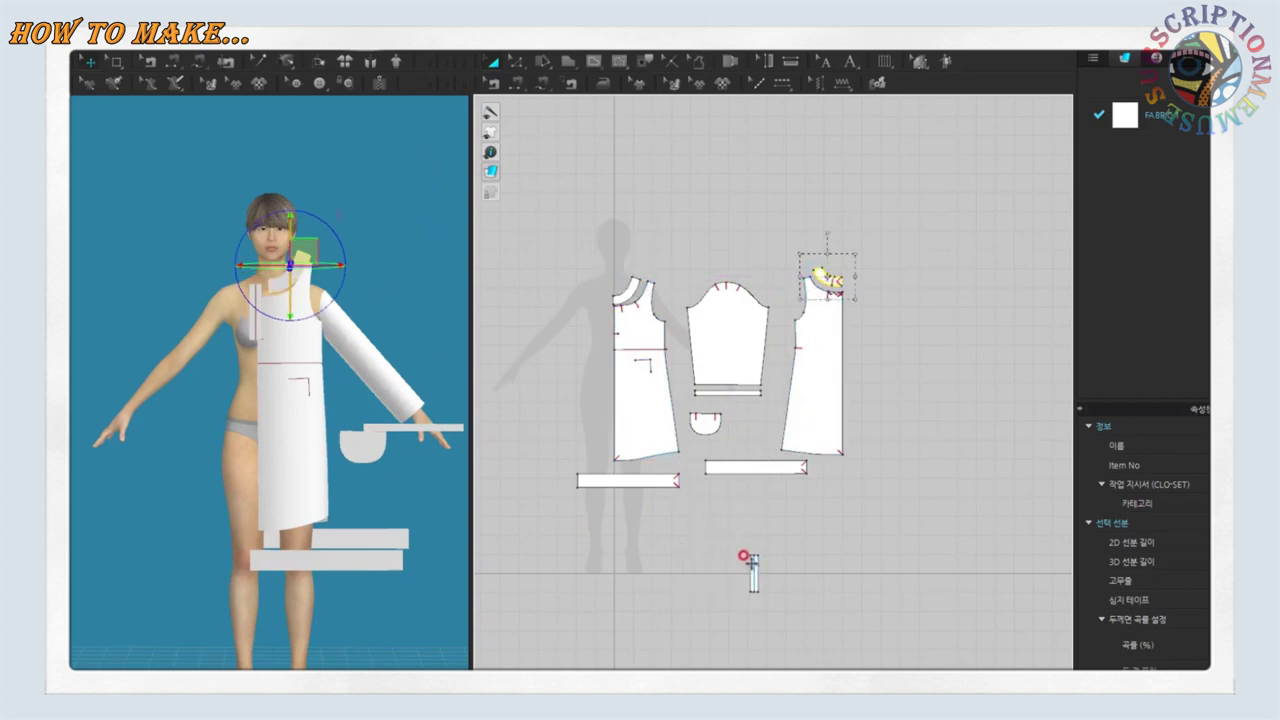
pyautogui.click(747, 560)
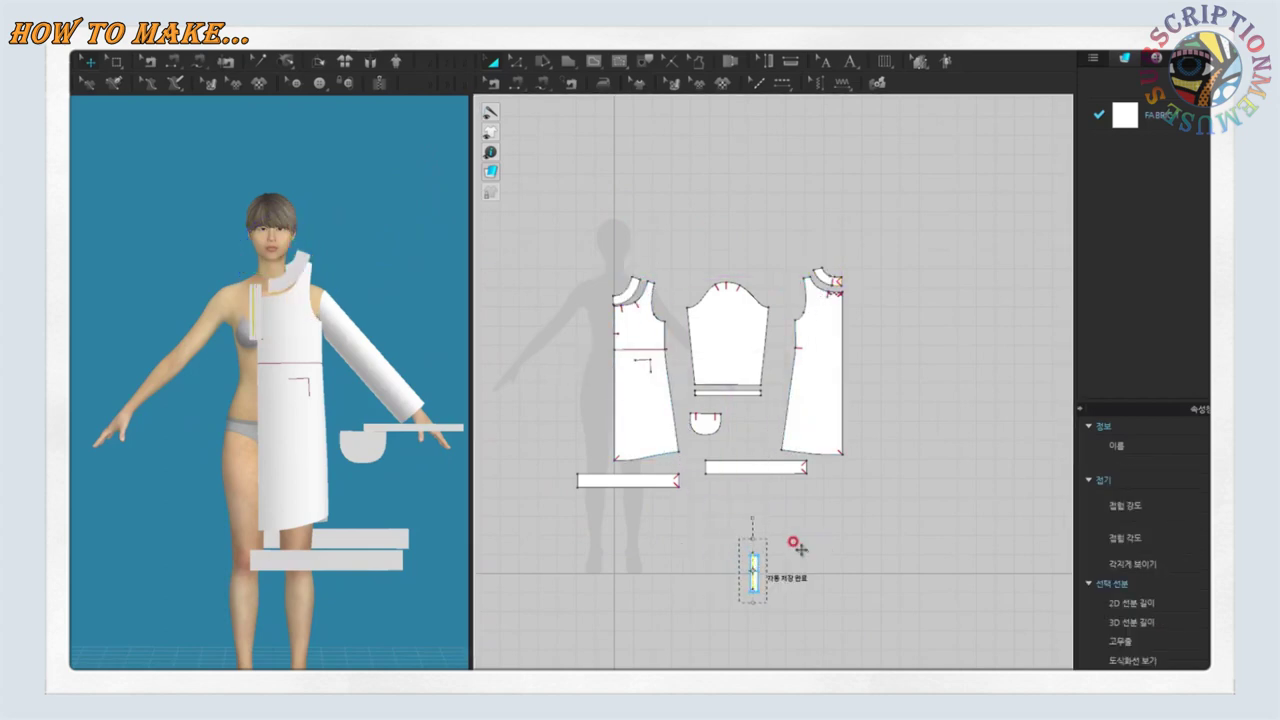
# Move the small strip beside the front bodice and bring the front neckline into view
pyautogui.moveTo(754, 566); pyautogui.dragTo(600, 293)
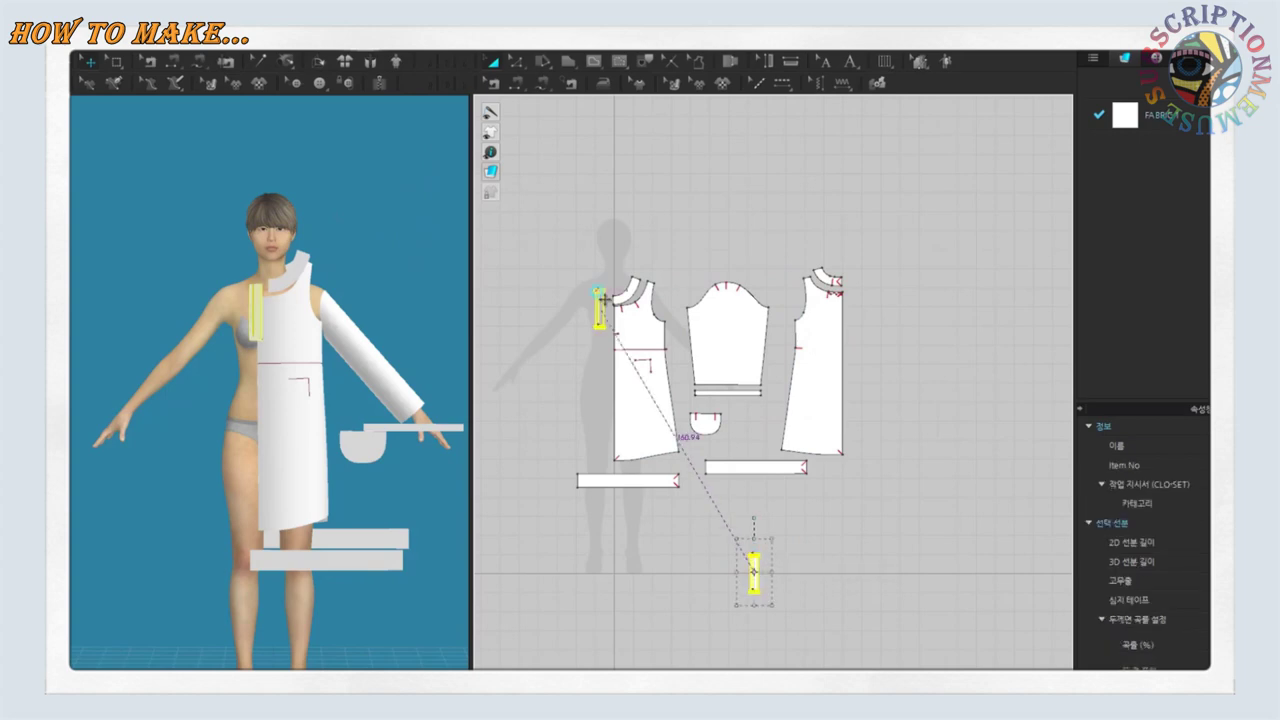
pyautogui.scroll(1, 619, 417)
pyautogui.scroll(2, 619, 417)
pyautogui.scroll(2, 640, 330)
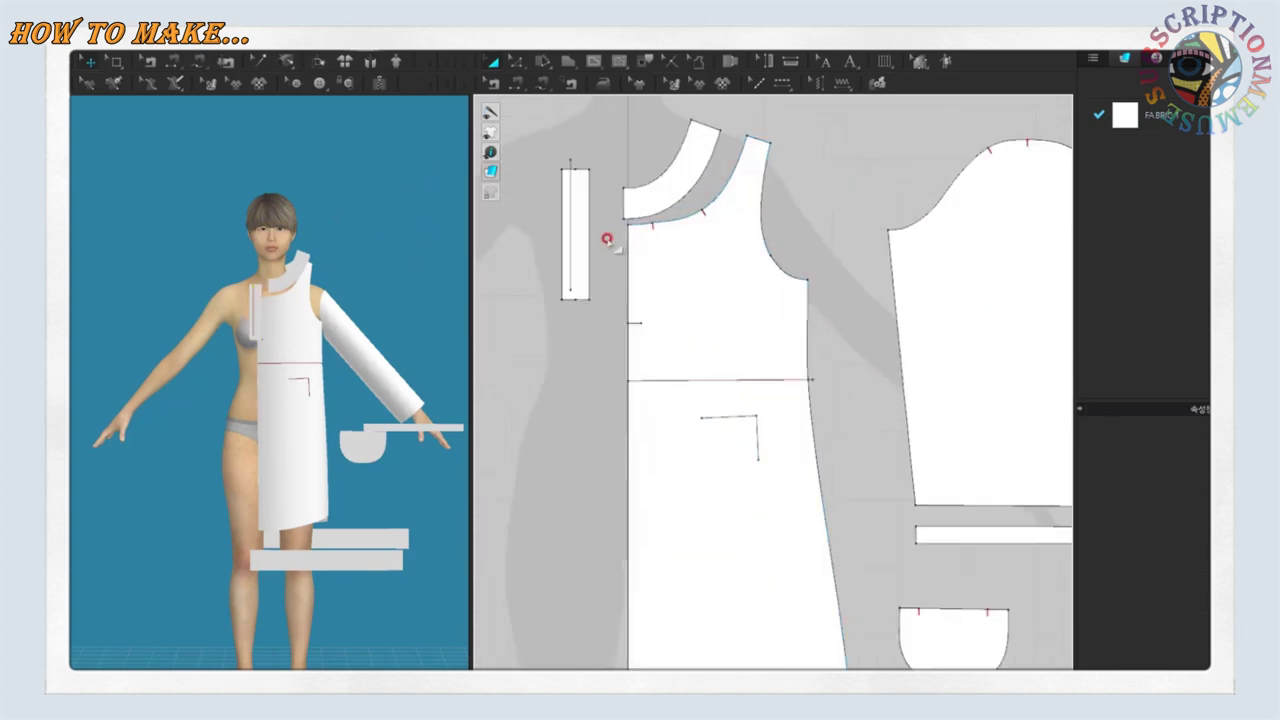
pyautogui.scroll(-5, 547, 331)
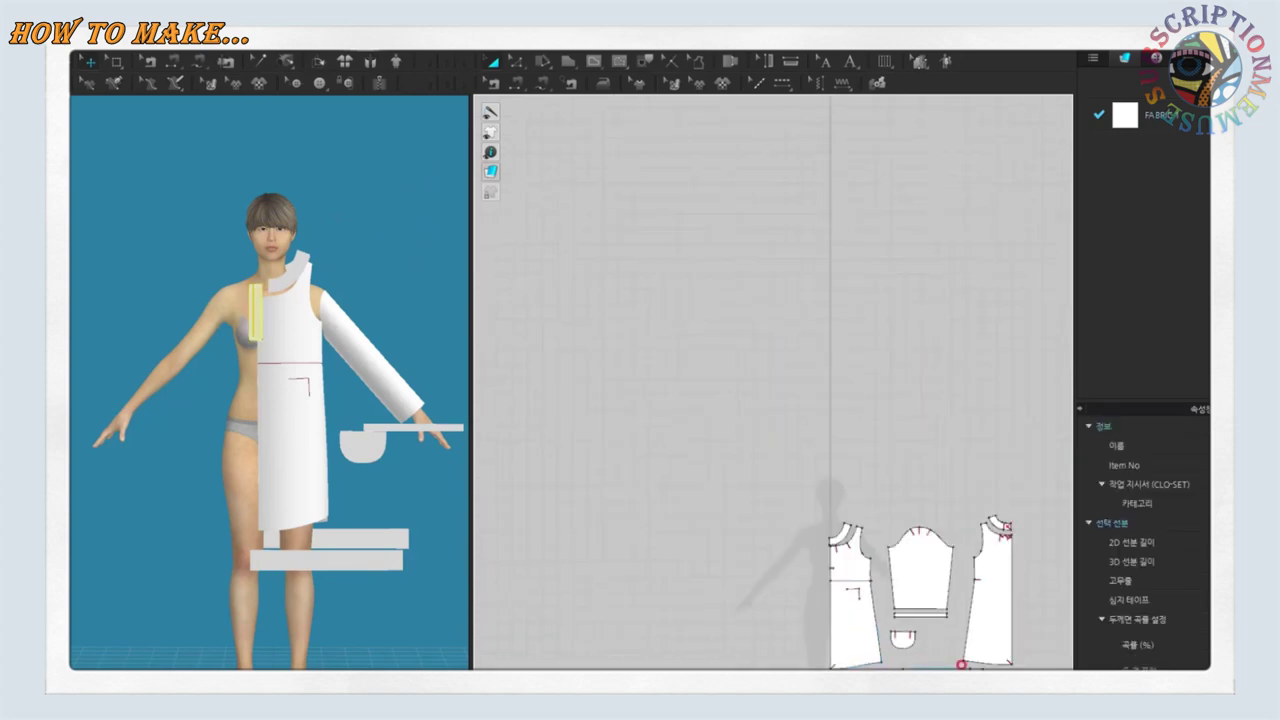
pyautogui.scroll(2, 834, 491)
pyautogui.scroll(5, 765, 499)
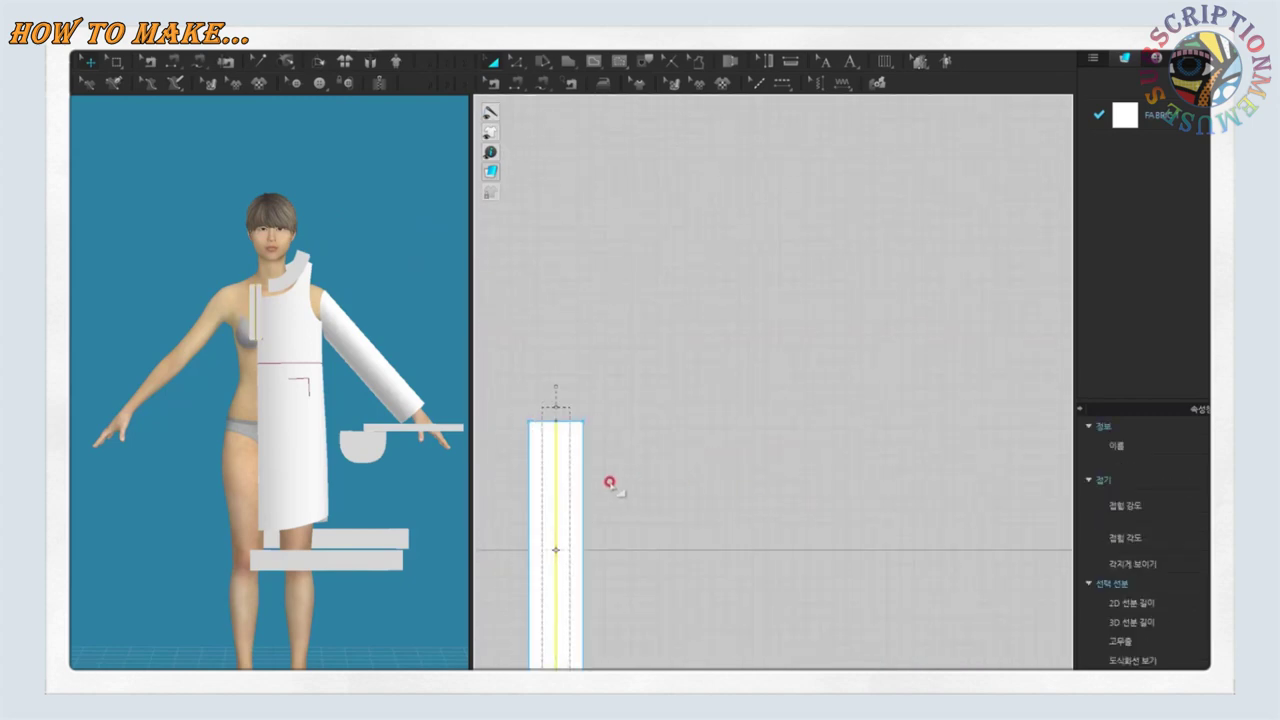
pyautogui.click(580, 445)
pyautogui.scroll(-5, 591, 443)
pyautogui.scroll(-1, 665, 349)
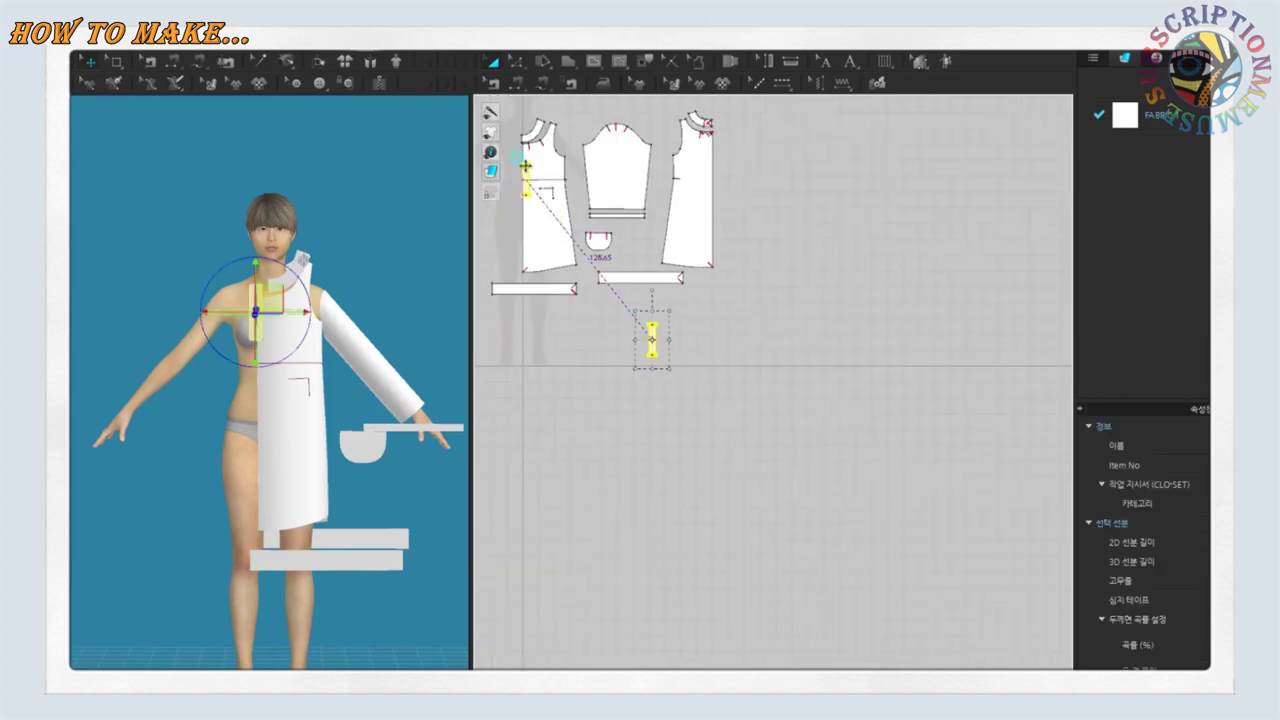
pyautogui.moveTo(525, 165); pyautogui.dragTo(525, 166)
pyautogui.scroll(5, 720, 505)
pyautogui.scroll(-2, 668, 491)
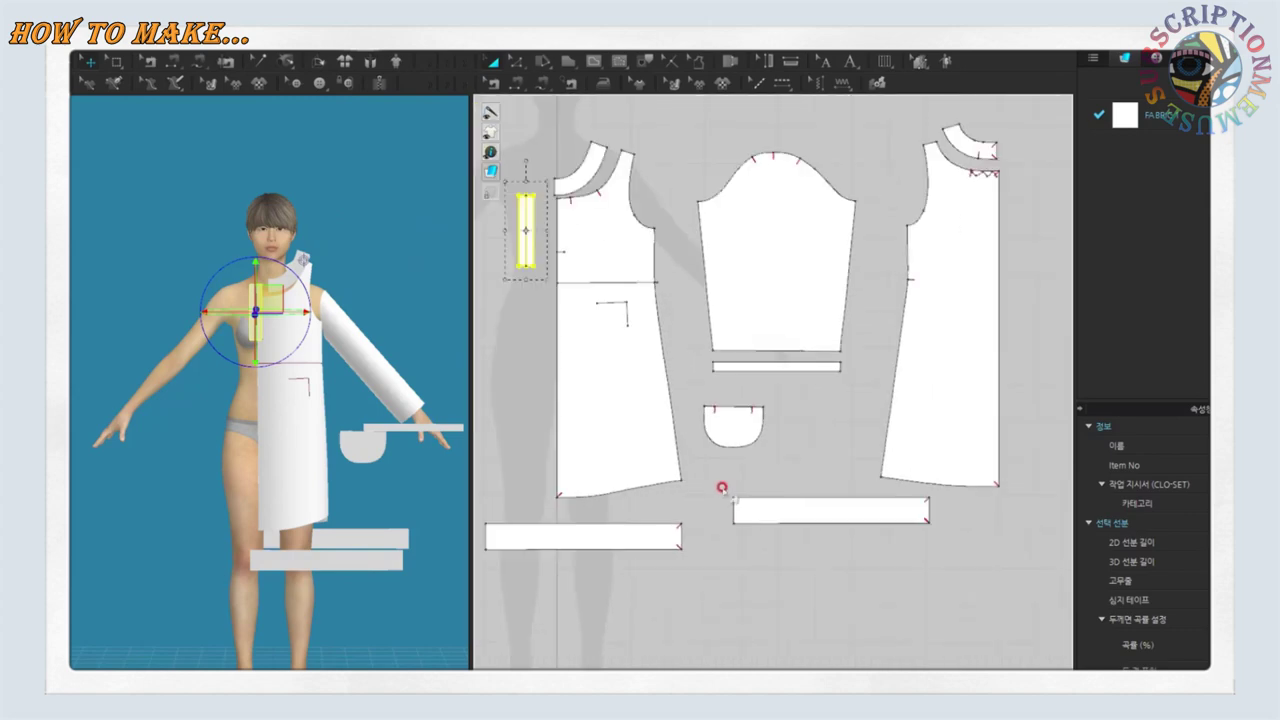
pyautogui.moveTo(526, 388); pyautogui.dragTo(586, 491, button='middle')
pyautogui.click(575, 493)
# Choose Segment Sewing and begin a seam along the neck facing's 13.01 edge
pyautogui.click(538, 86)
pyautogui.scroll(3, 666, 289)
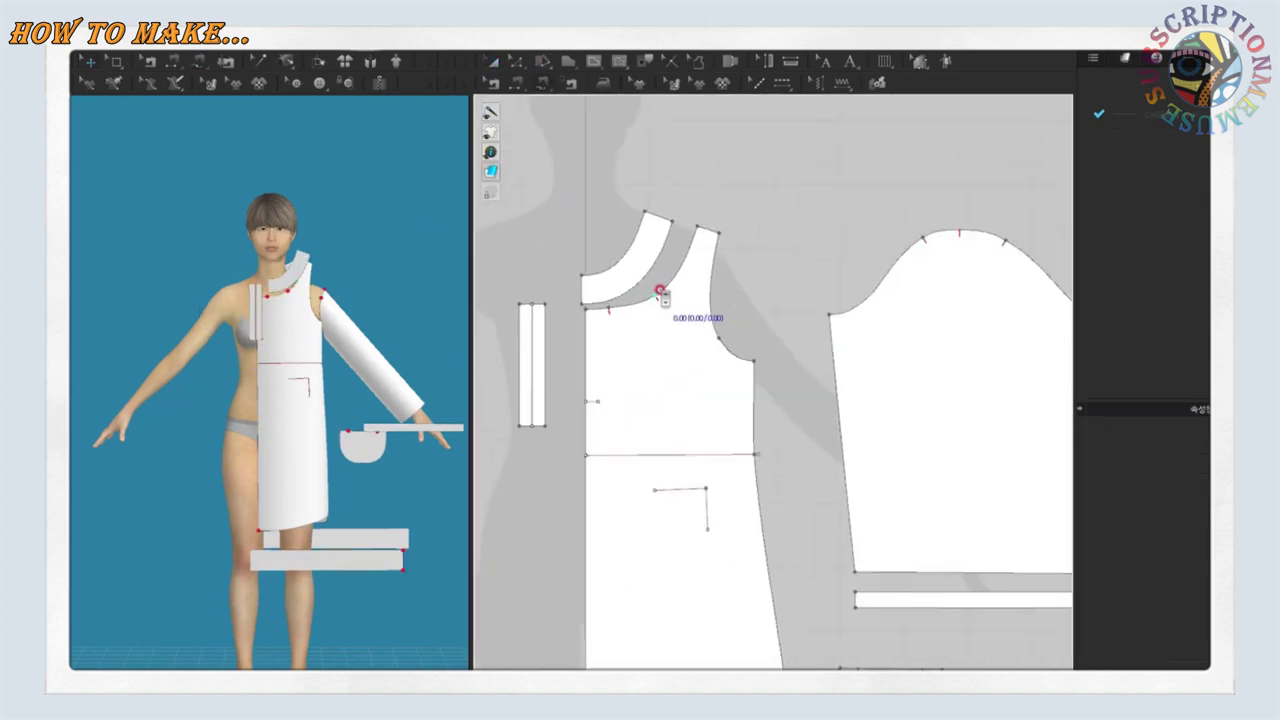
pyautogui.scroll(3, 662, 250)
pyautogui.click(722, 183)
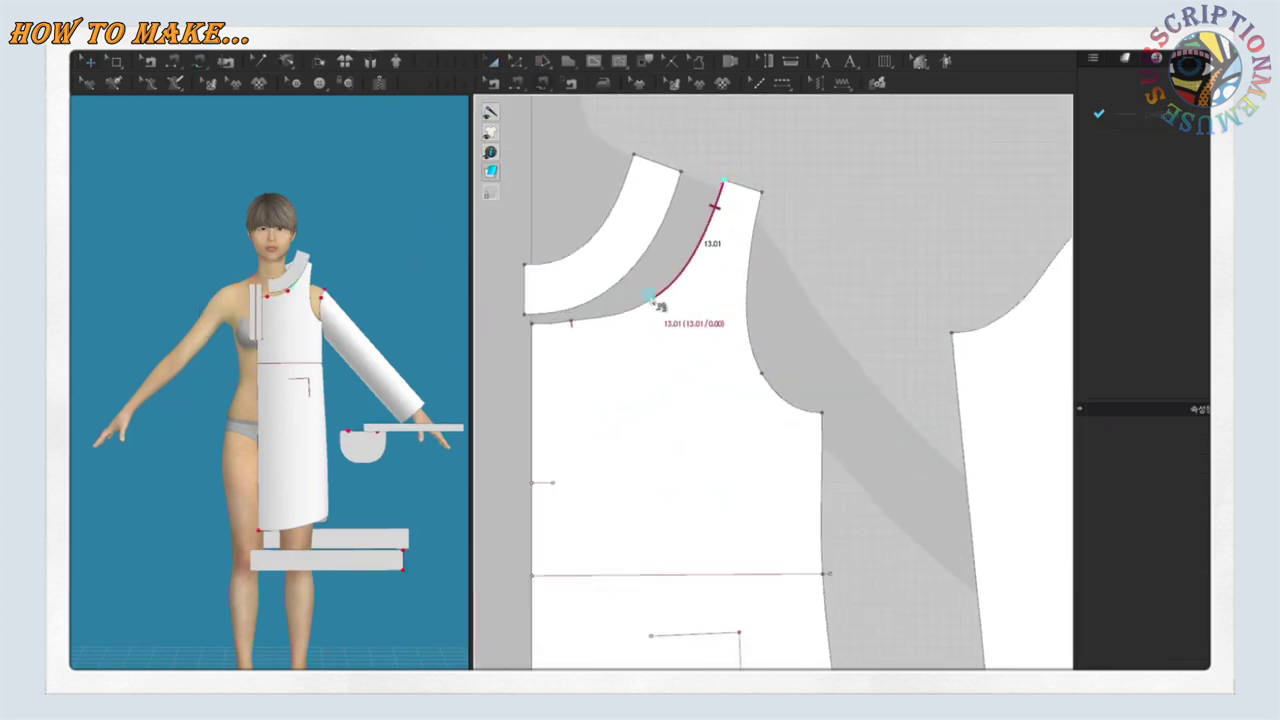
# Sew the front neck facing's segments, including the short 4.36 one, to the front bodice neckline
pyautogui.click(652, 298)
pyautogui.click(680, 173)
pyautogui.click(607, 287)
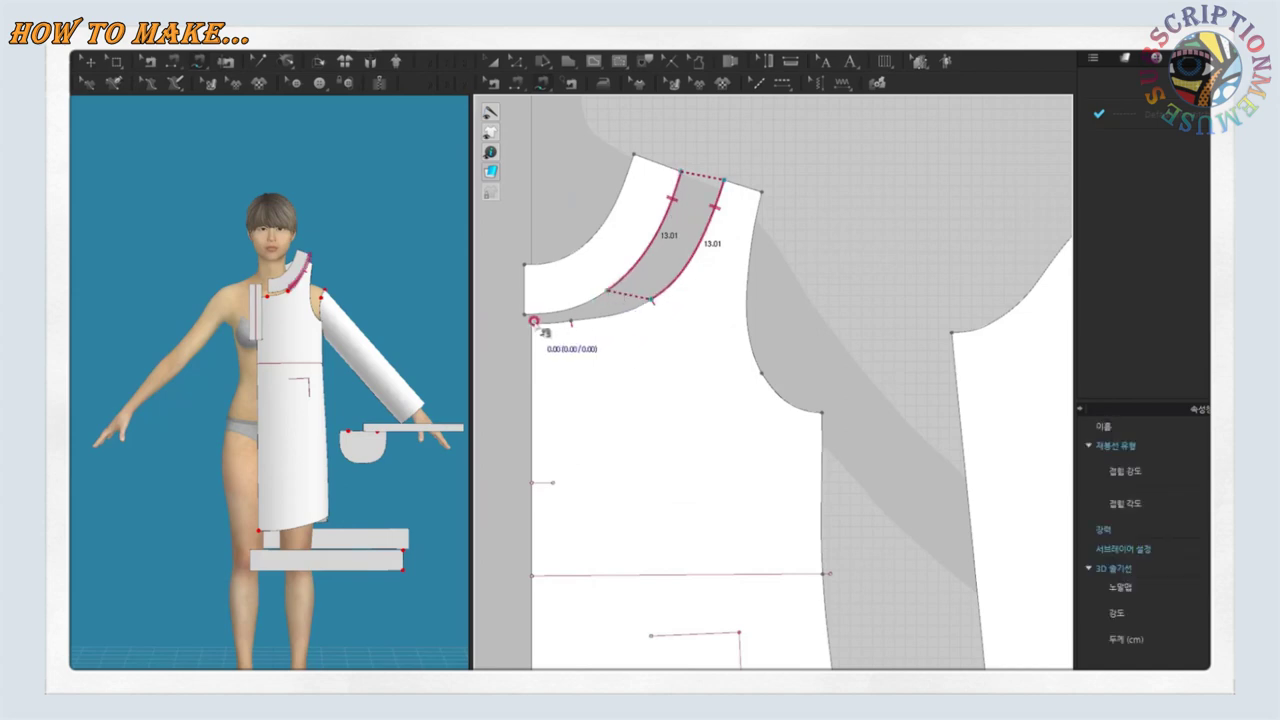
pyautogui.click(530, 322)
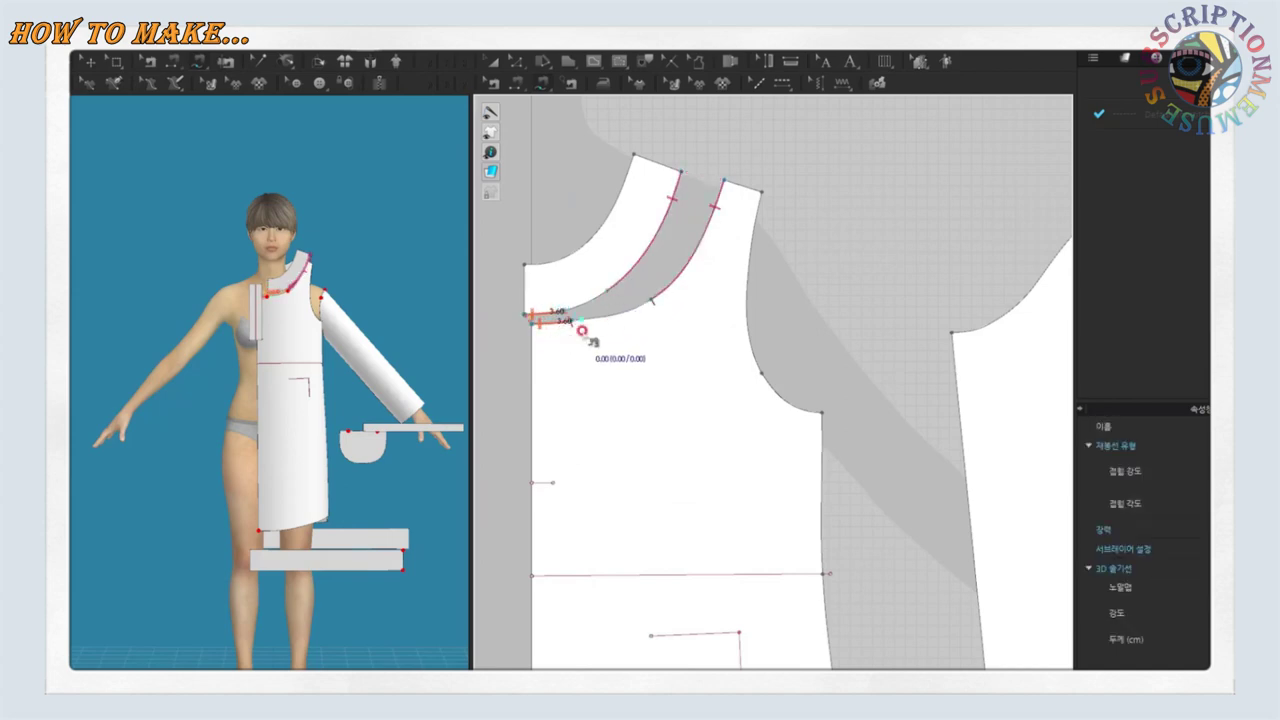
pyautogui.scroll(2, 586, 329)
pyautogui.click(624, 262)
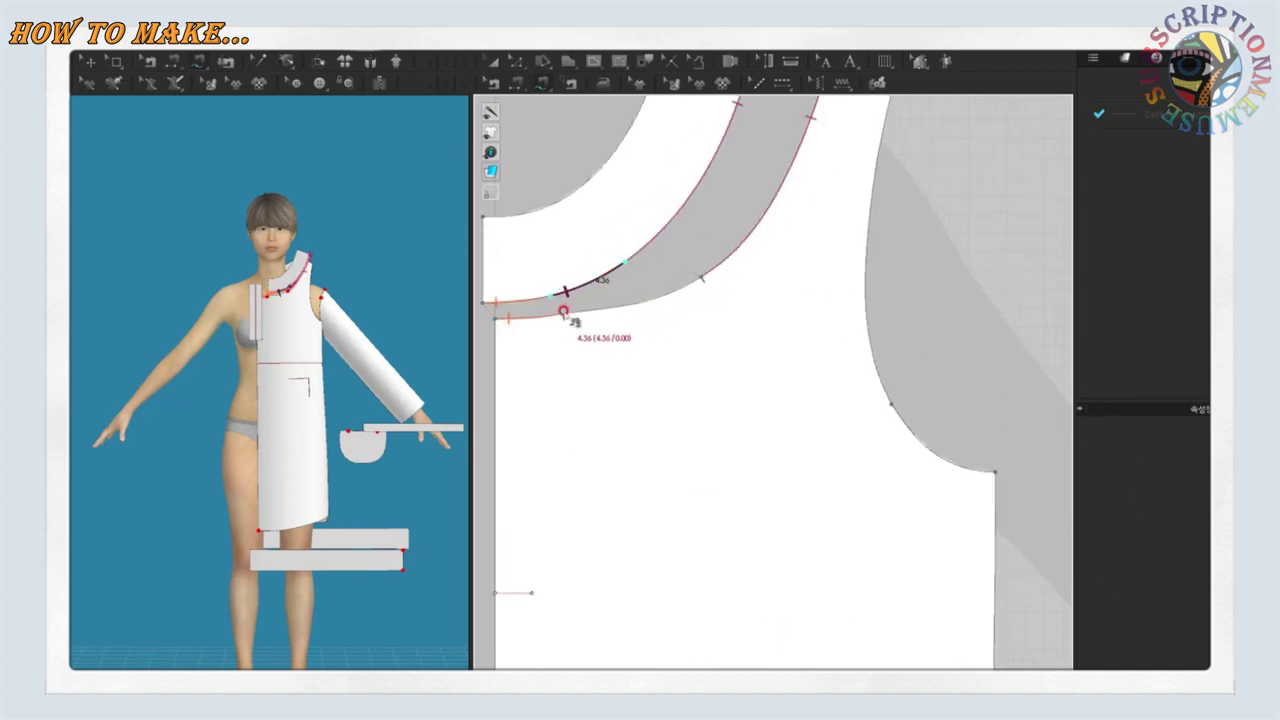
pyautogui.click(563, 312)
pyautogui.scroll(-2, 703, 316)
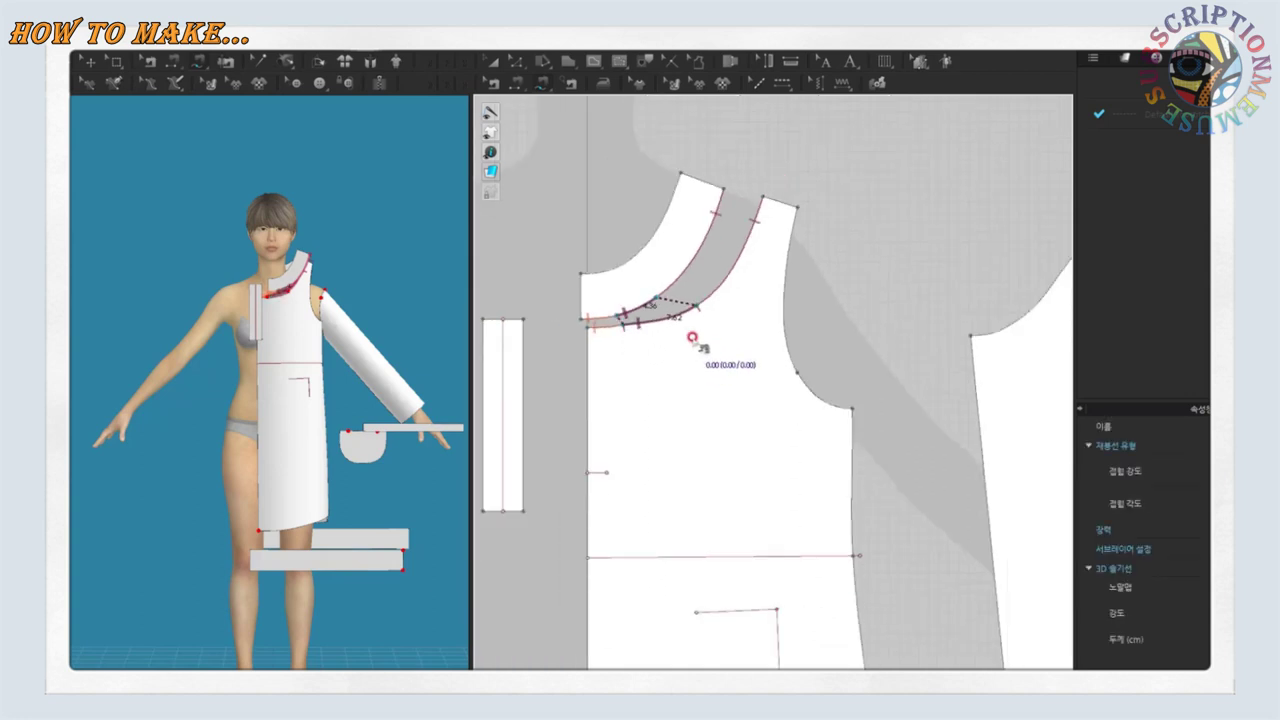
# Switch to Free Sewing for the lower neck curve and expand the Z-axis distance settings
pyautogui.click(842, 86)
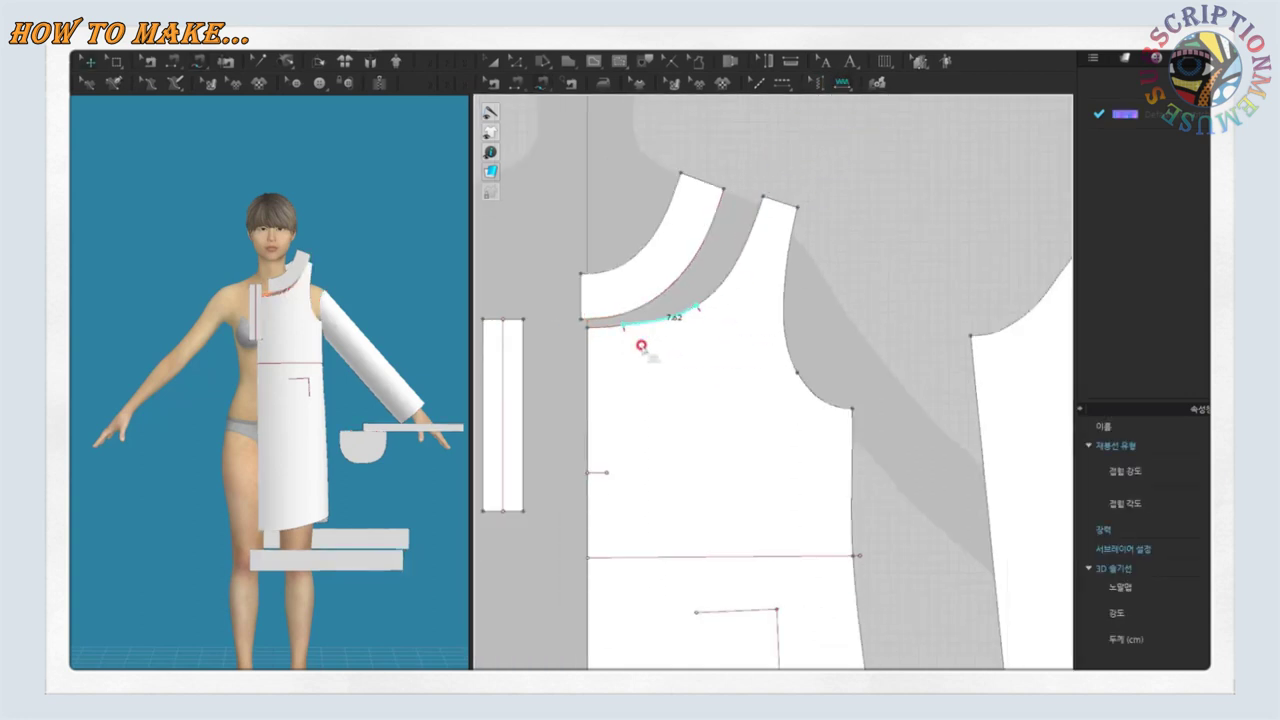
pyautogui.click(694, 328)
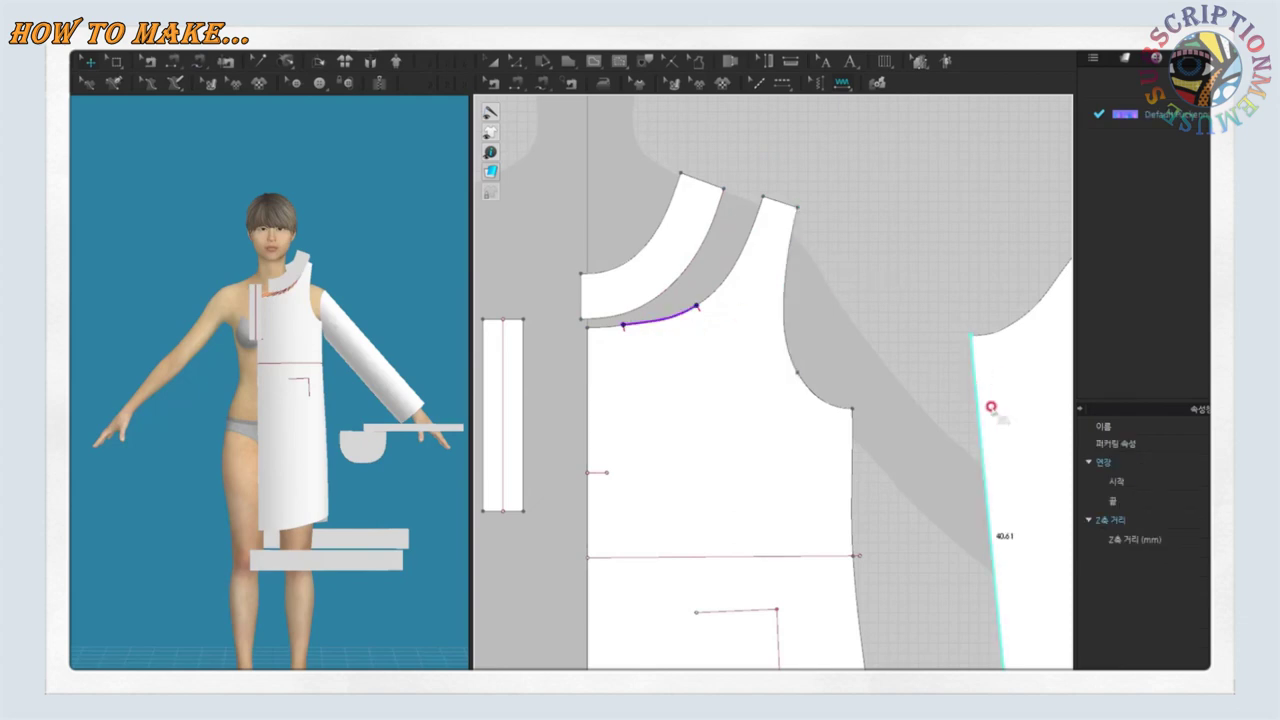
pyautogui.click(1091, 521)
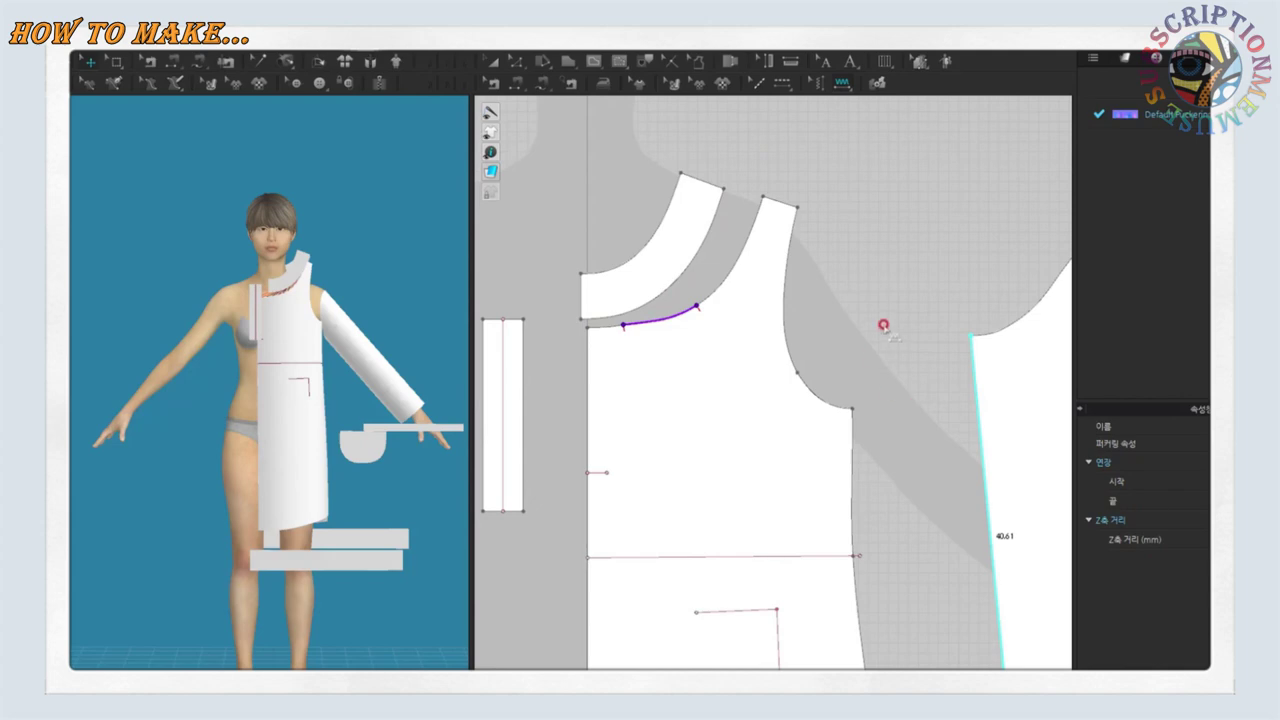
pyautogui.scroll(-5, 884, 326)
pyautogui.scroll(3, 783, 349)
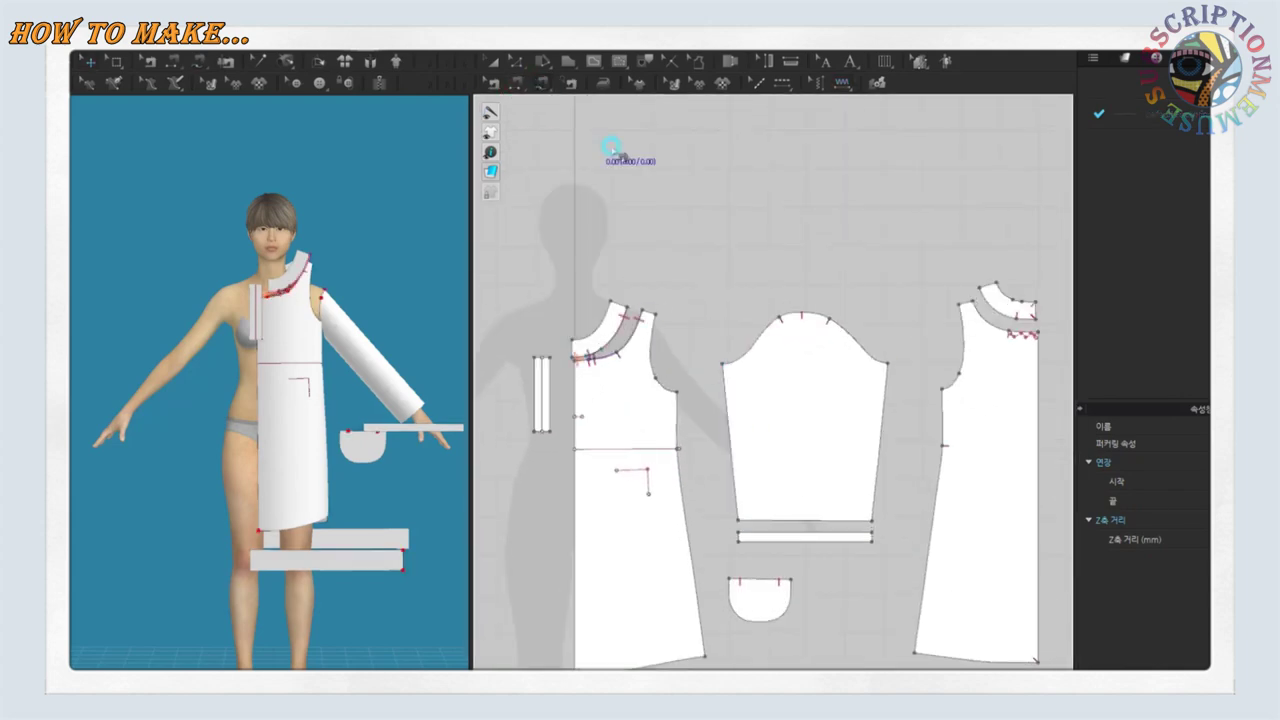
# Sew one half of the sleeve cap to the first bodice armhole
pyautogui.scroll(2, 800, 404)
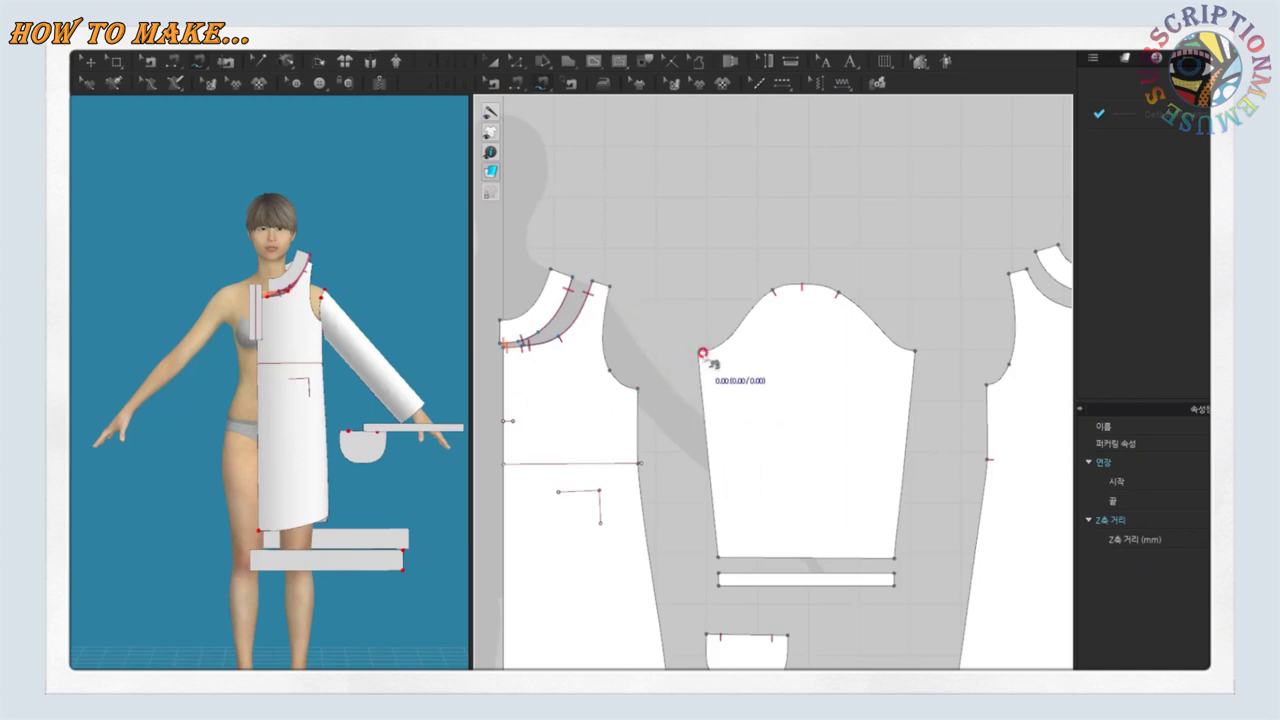
pyautogui.click(697, 352)
pyautogui.click(773, 290)
pyautogui.click(637, 387)
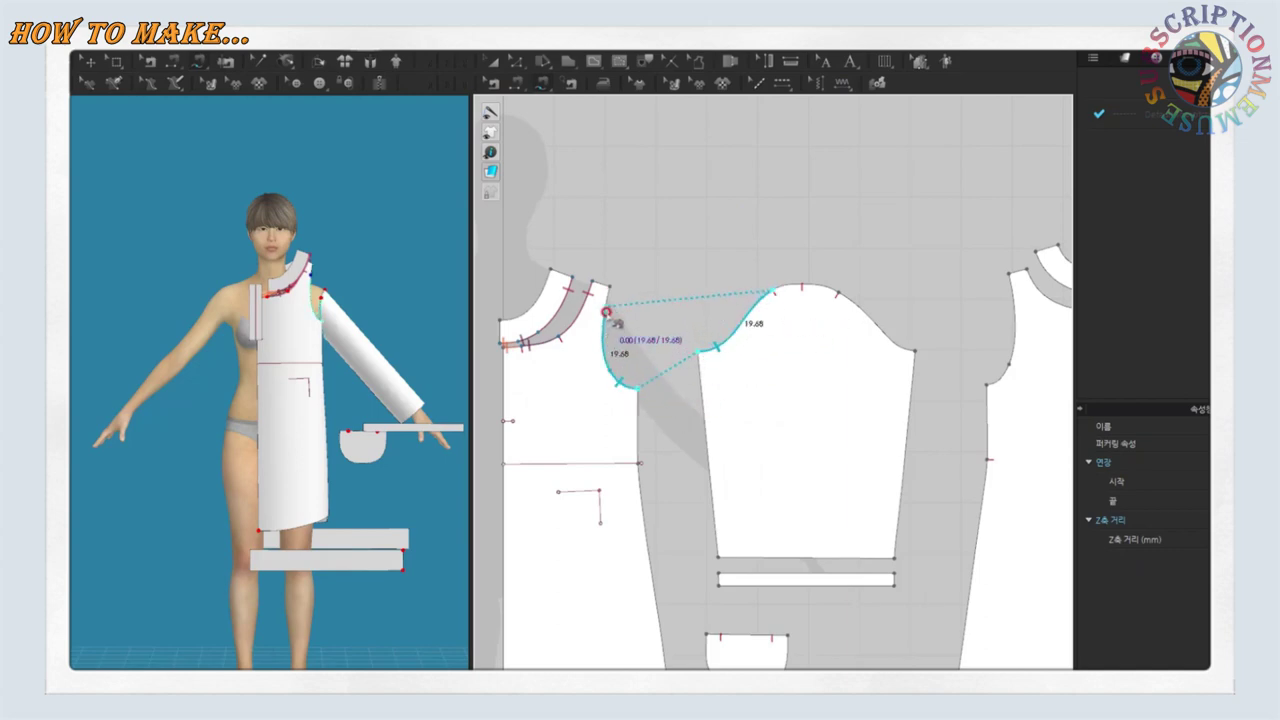
pyautogui.click(606, 302)
pyautogui.scroll(3, 619, 316)
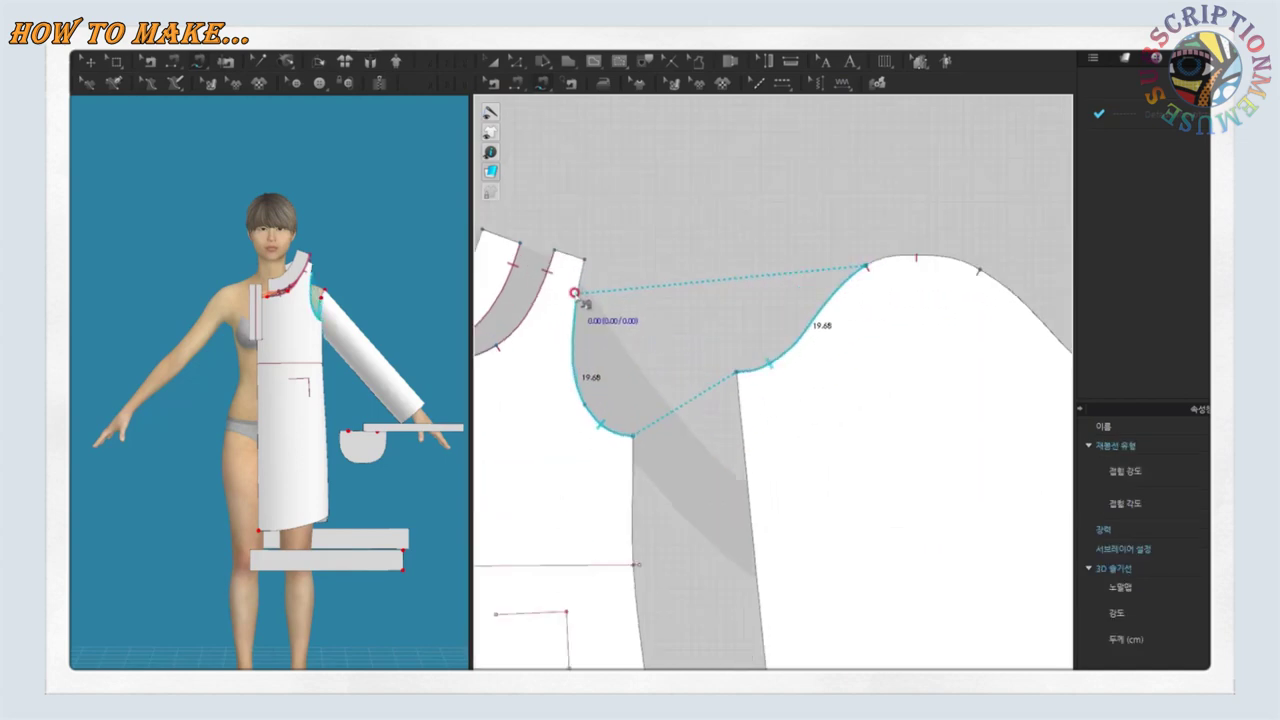
pyautogui.click(885, 258)
# Sew the other sleeve cap half to the second armhole and set puckering along the cap top
pyautogui.scroll(-3, 866, 290)
pyautogui.scroll(2, 890, 383)
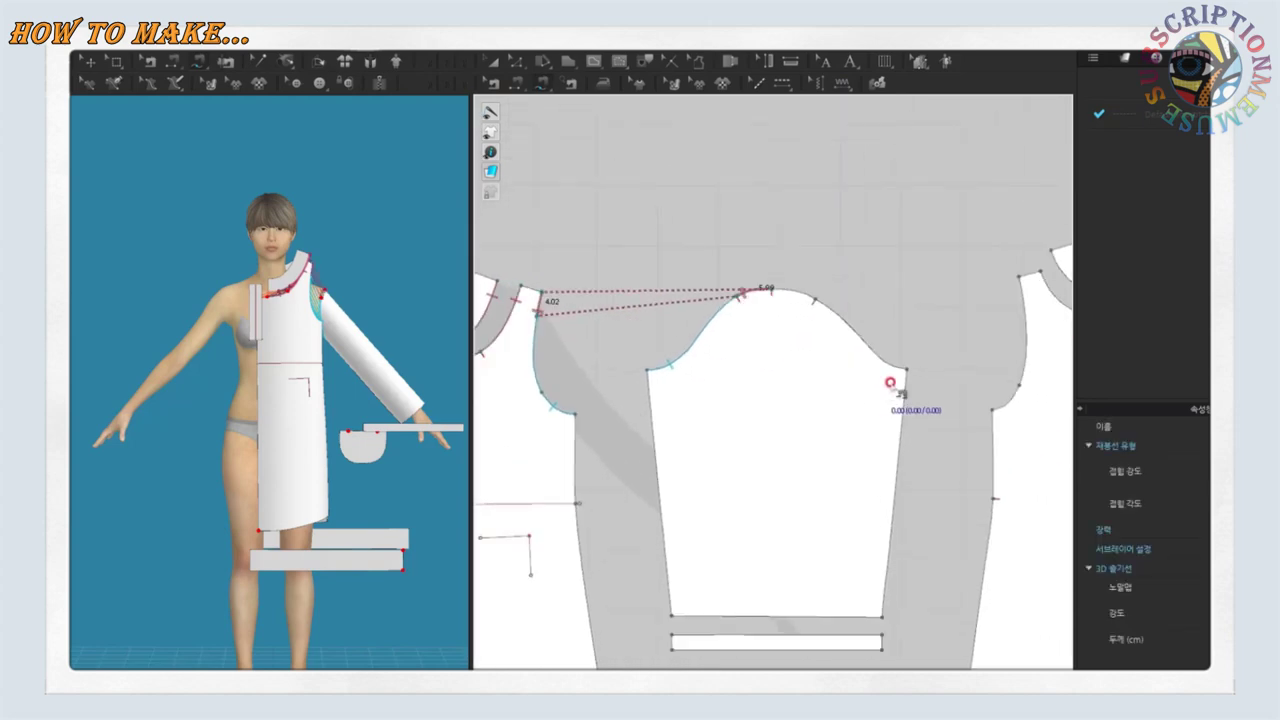
pyautogui.scroll(-2, 890, 383)
pyautogui.scroll(3, 663, 300)
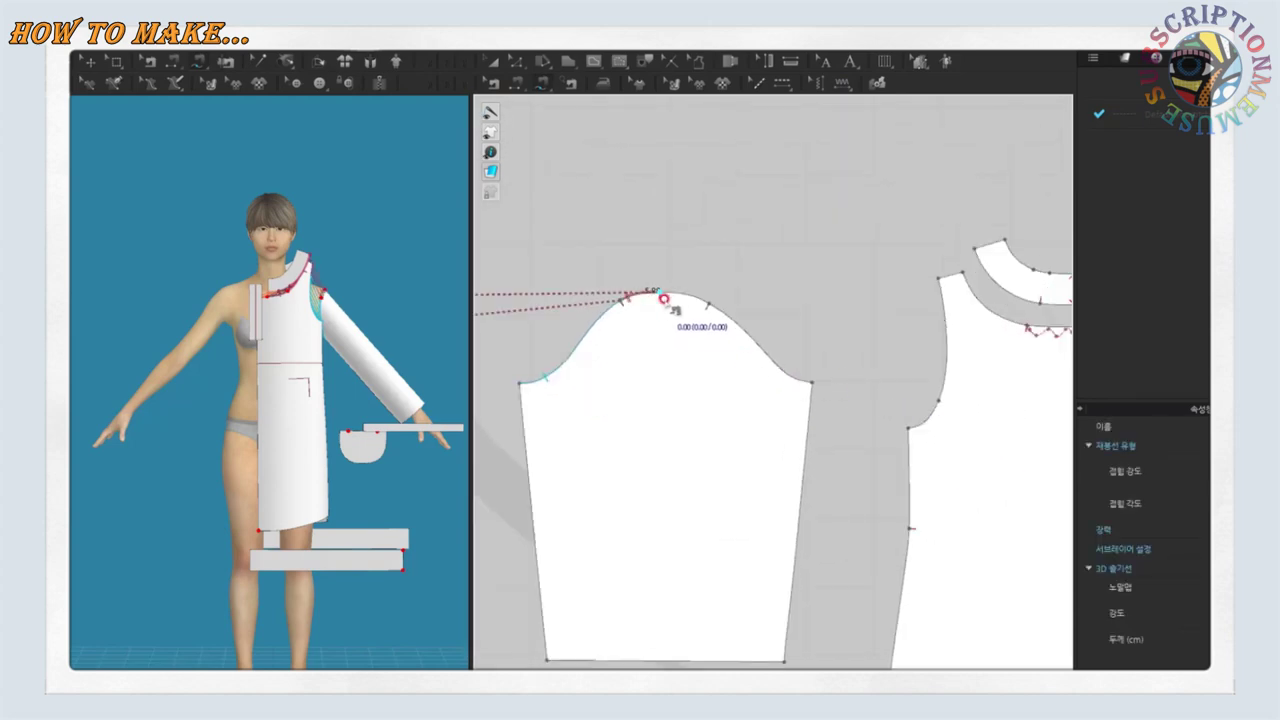
pyautogui.click(808, 382)
pyautogui.click(712, 306)
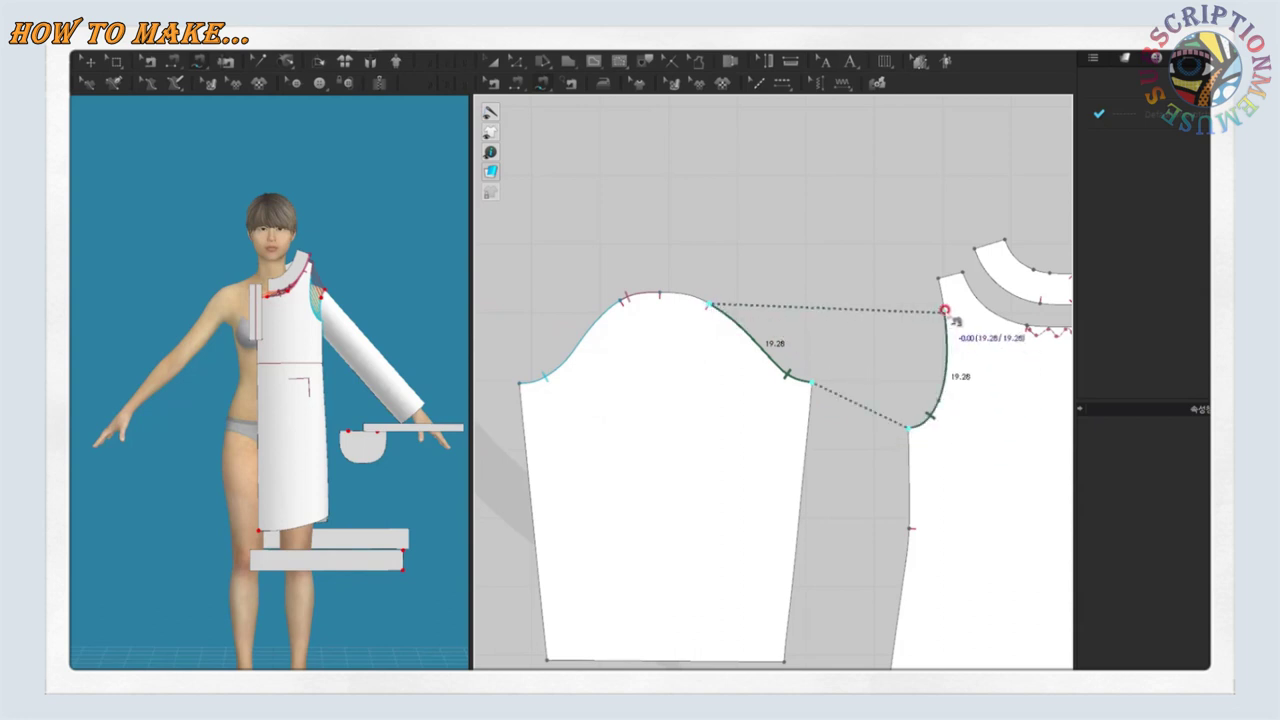
pyautogui.click(940, 280)
pyautogui.click(708, 303)
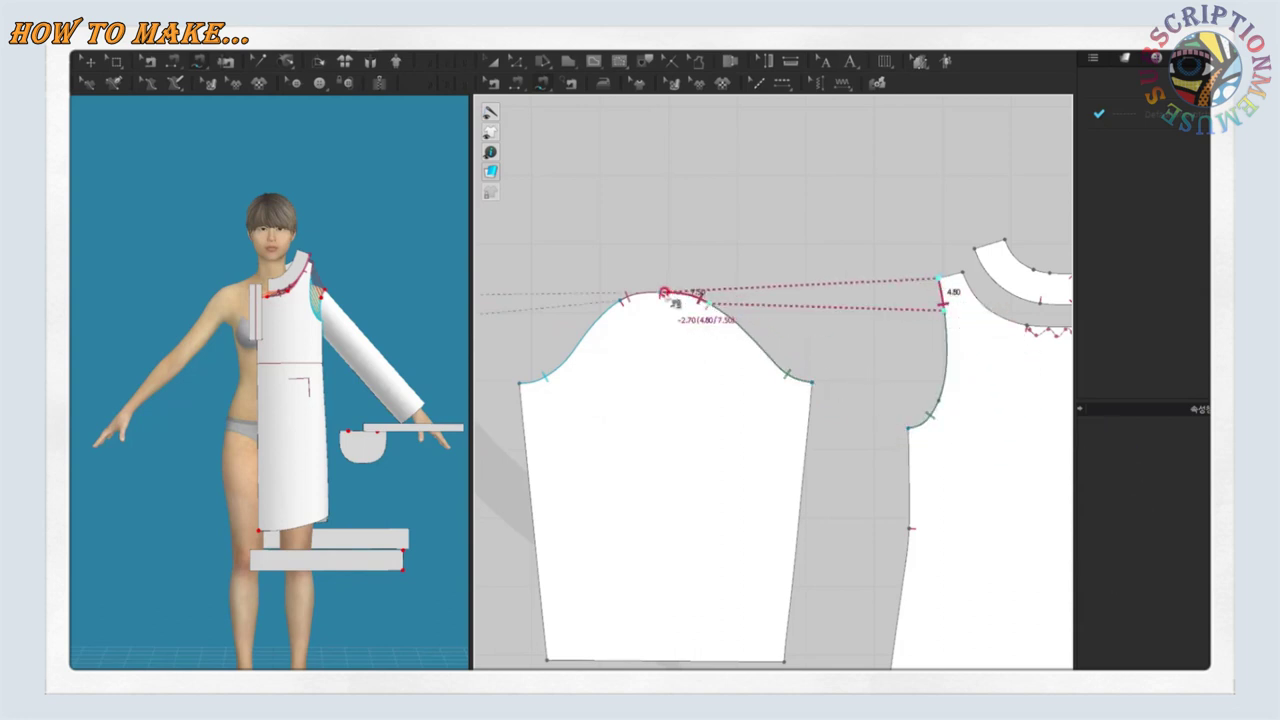
pyautogui.click(840, 88)
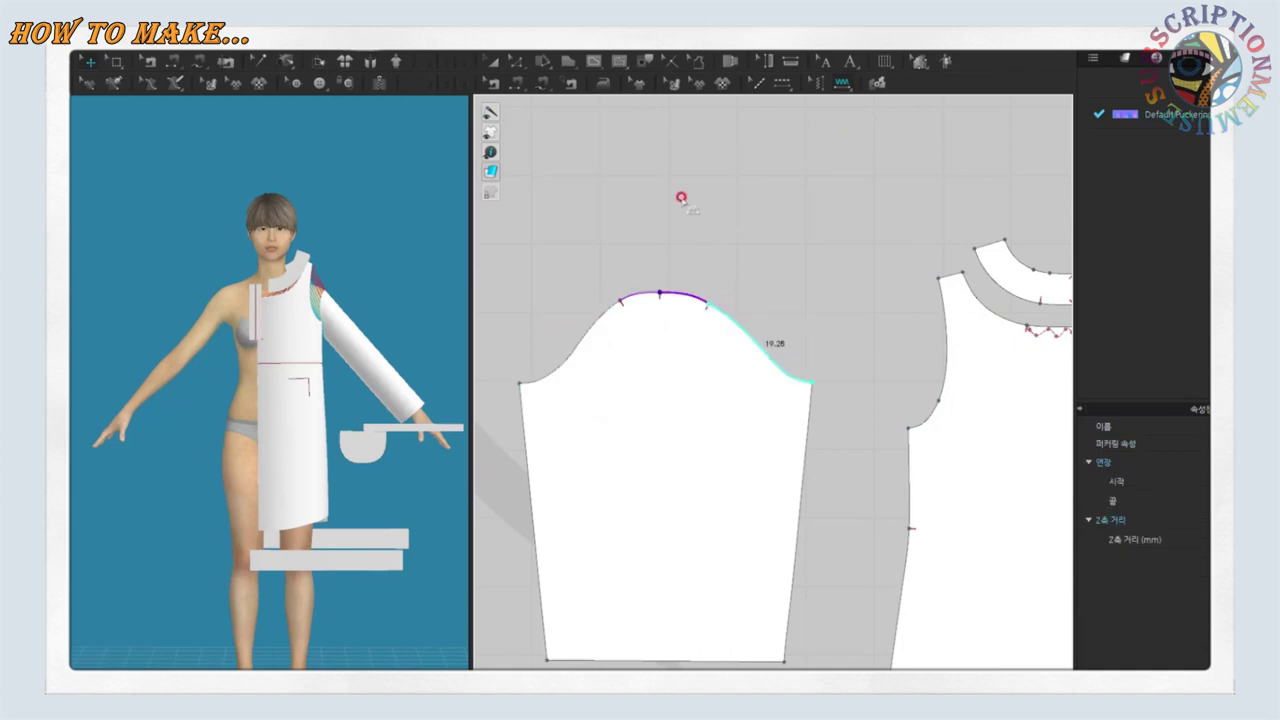
# Sew the neck band's inner curve to the bodice neckline
pyautogui.scroll(-5, 808, 434)
pyautogui.scroll(5, 843, 391)
pyautogui.scroll(2, 908, 286)
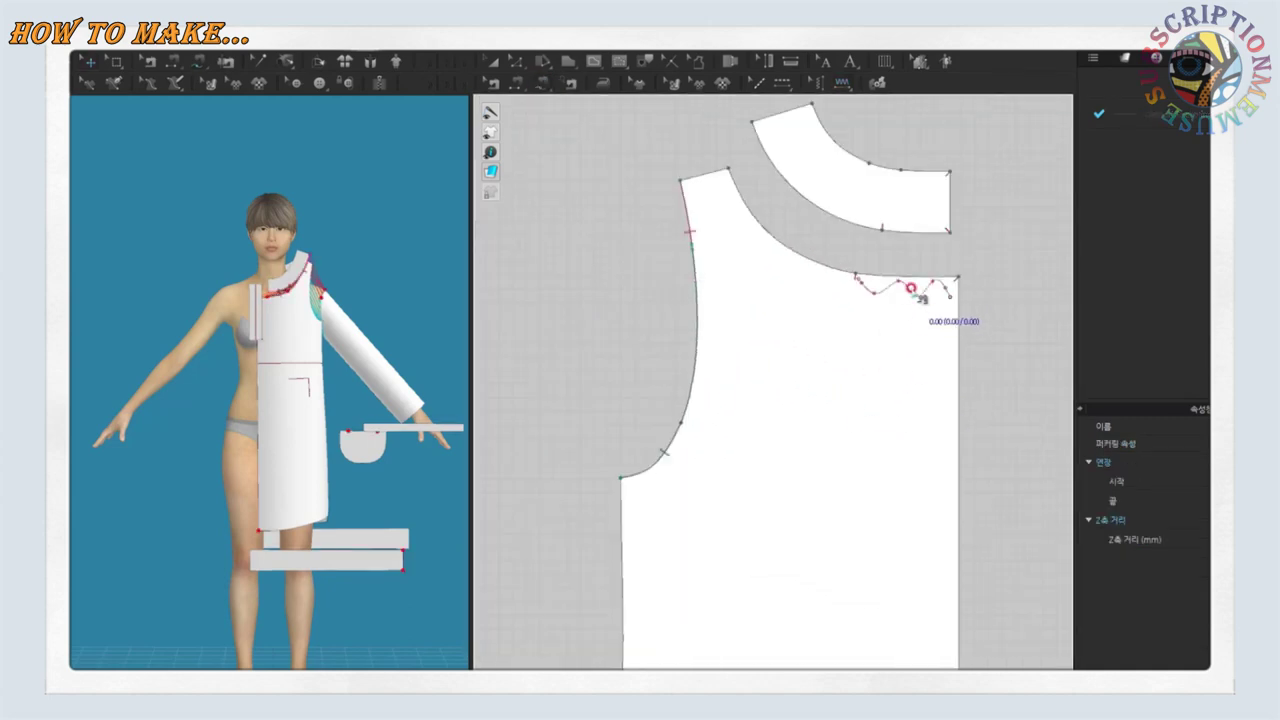
pyautogui.click(750, 127)
pyautogui.click(862, 229)
pyautogui.click(728, 170)
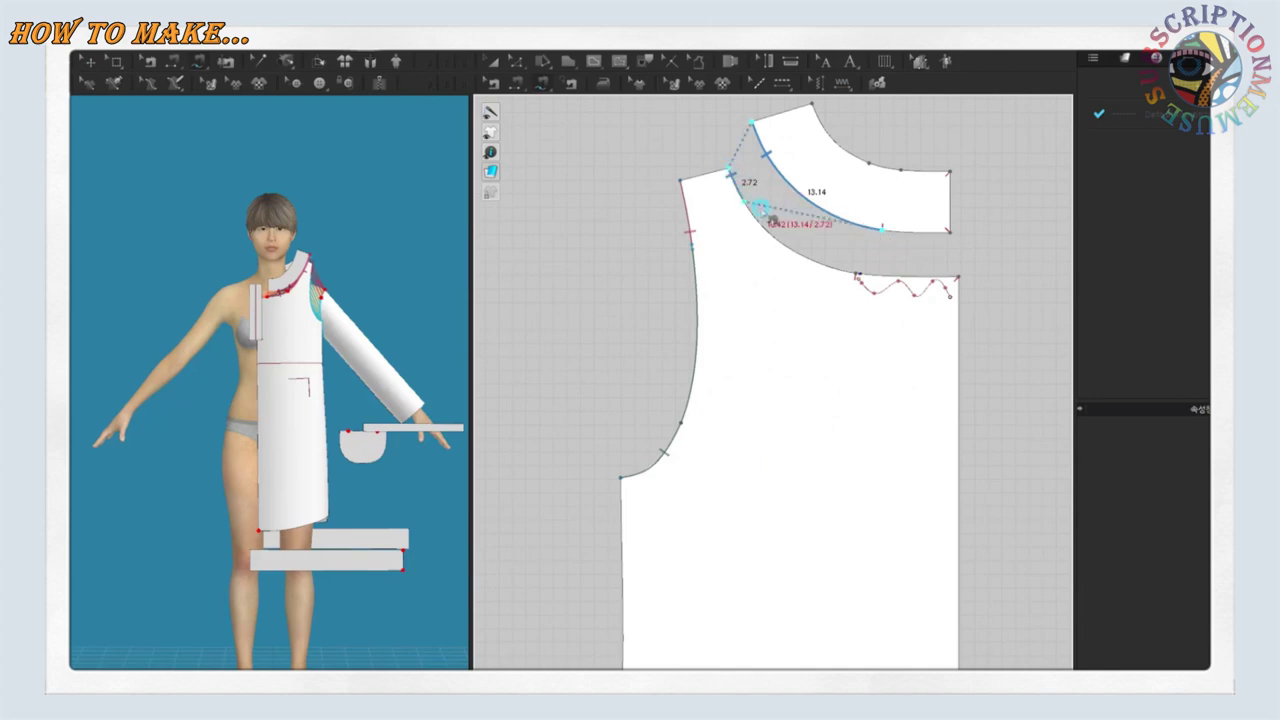
pyautogui.scroll(3, 863, 277)
pyautogui.click(857, 277)
pyautogui.scroll(-2, 850, 300)
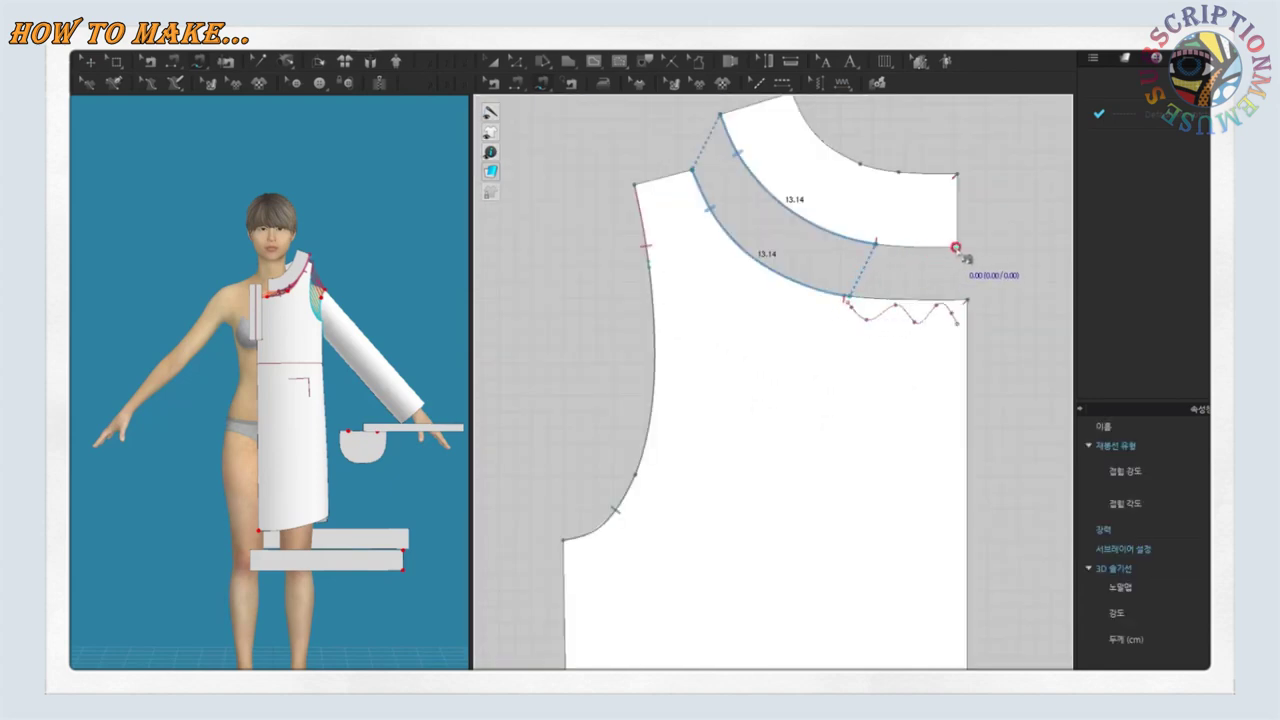
# Sew the band's short edge to the bodice top edge and add puckering there
pyautogui.click(876, 244)
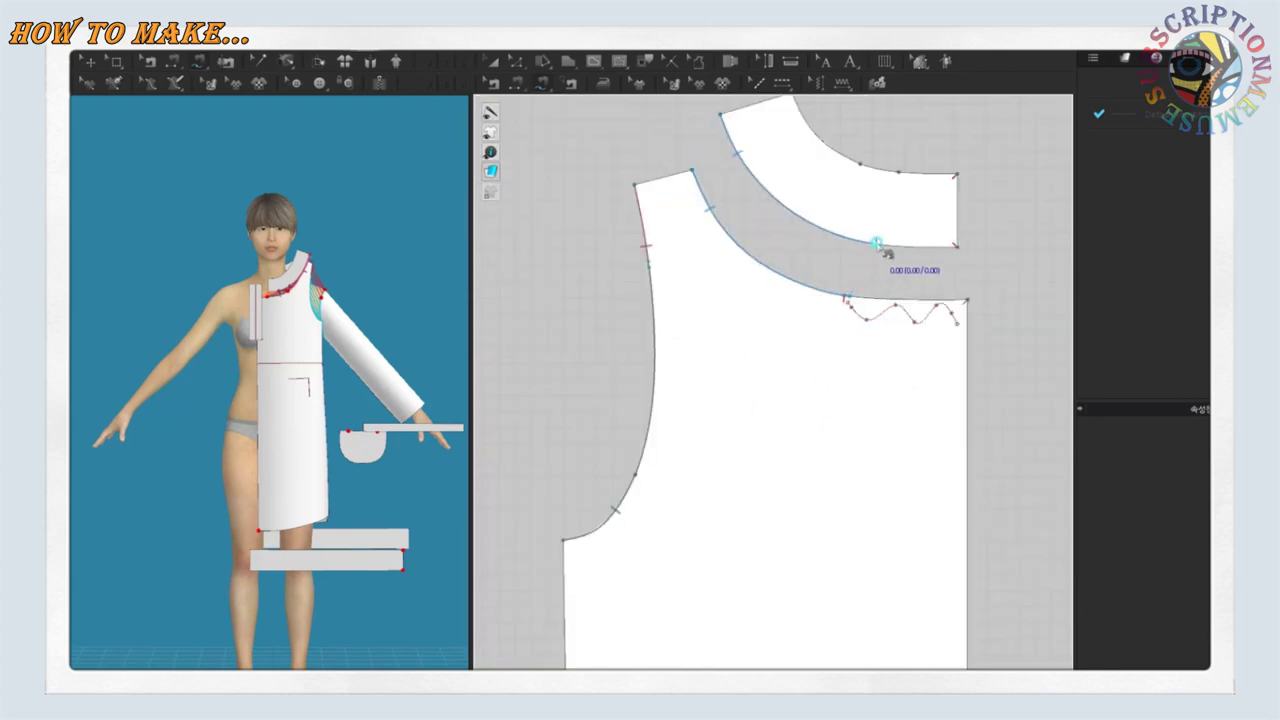
pyautogui.click(851, 295)
pyautogui.scroll(2, 980, 275)
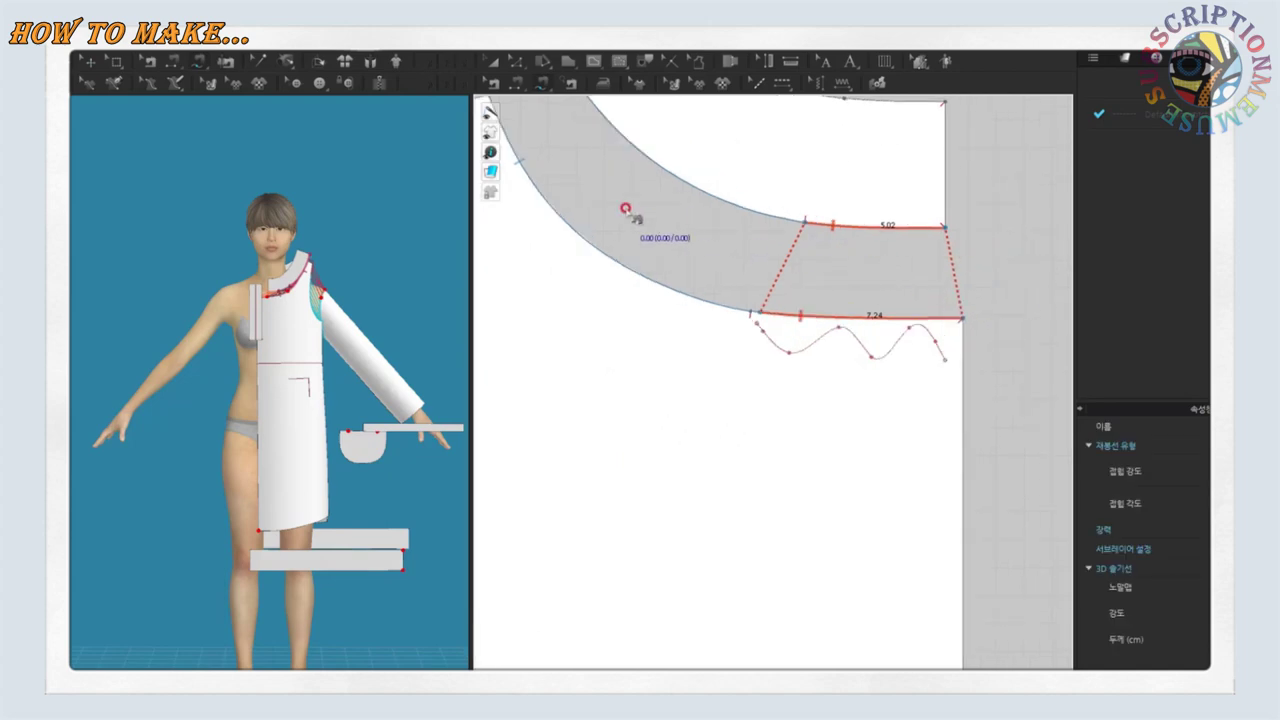
pyautogui.click(843, 83)
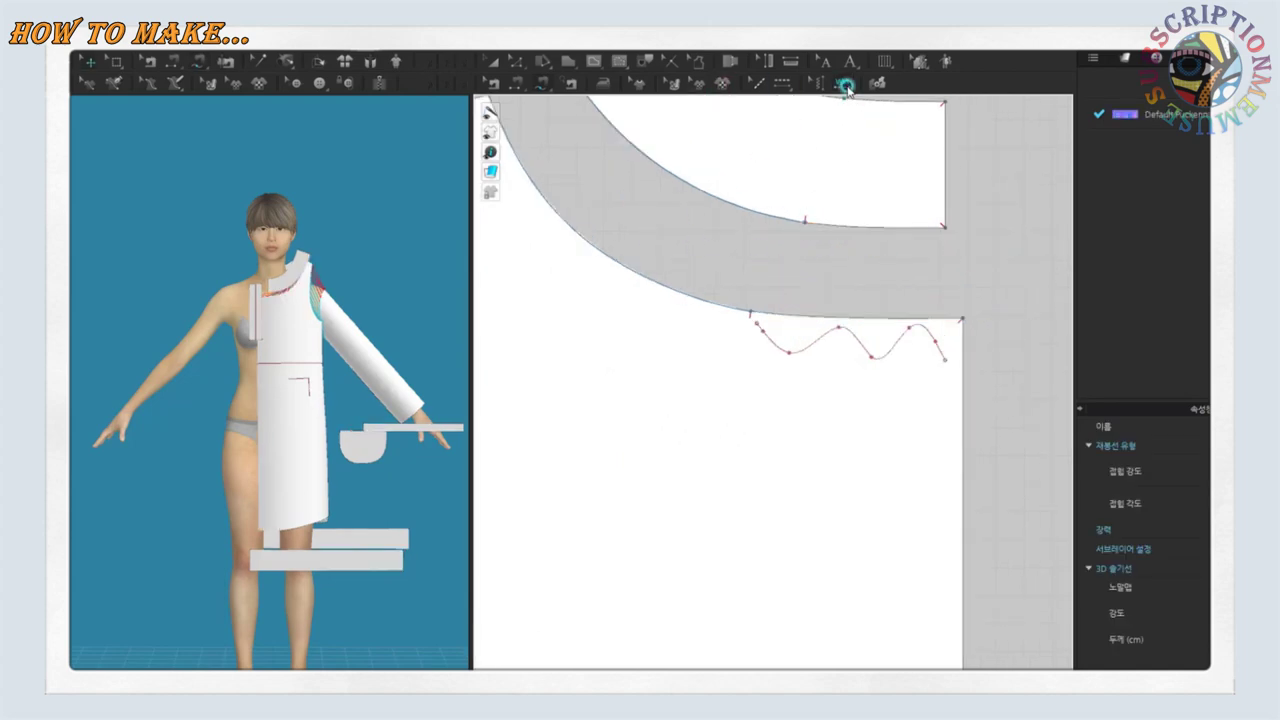
# Return to sewing and straighten the left part of the wavy line on the bodice
pyautogui.click(541, 84)
pyautogui.click(514, 63)
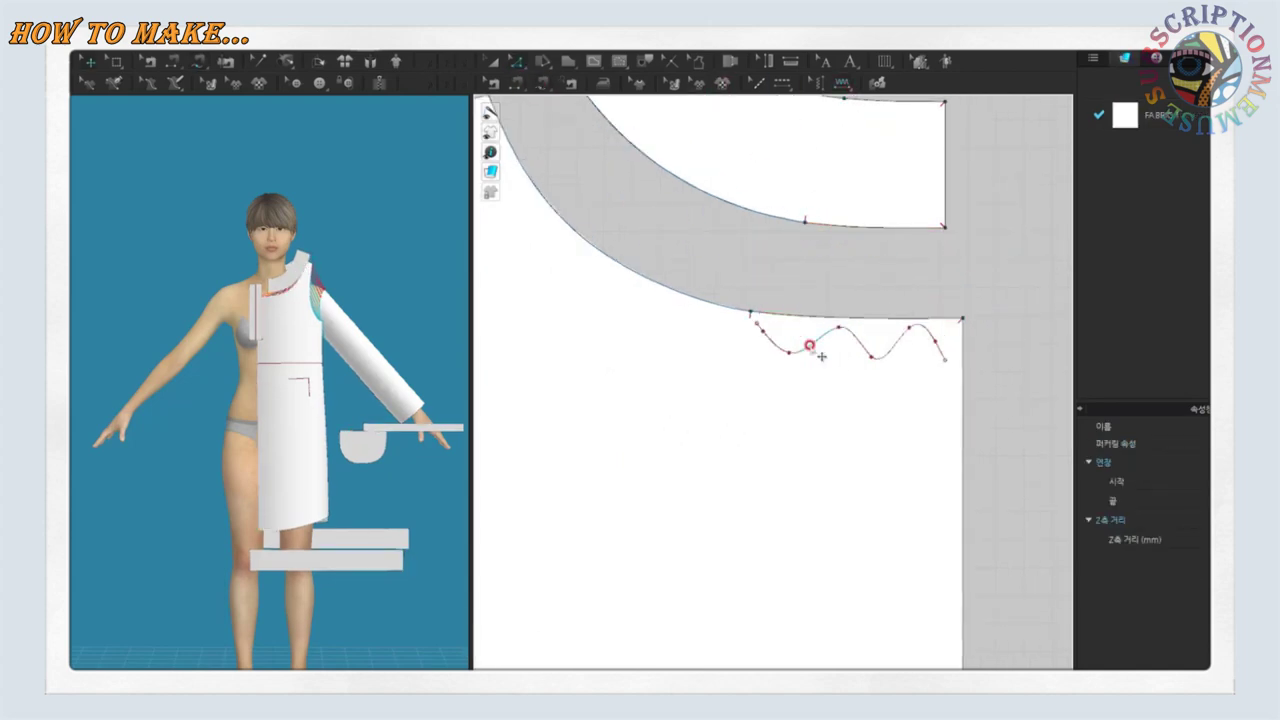
pyautogui.click(763, 340)
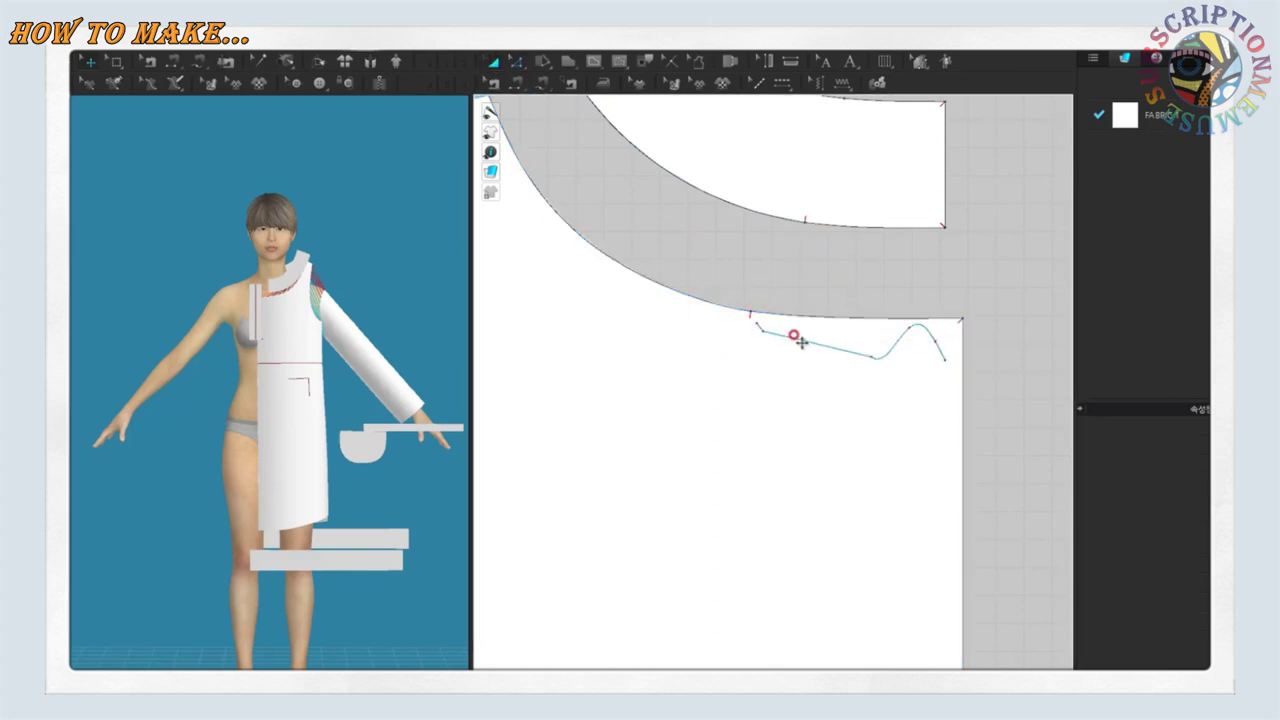
pyautogui.scroll(-5, 800, 342)
pyautogui.scroll(-3, 763, 423)
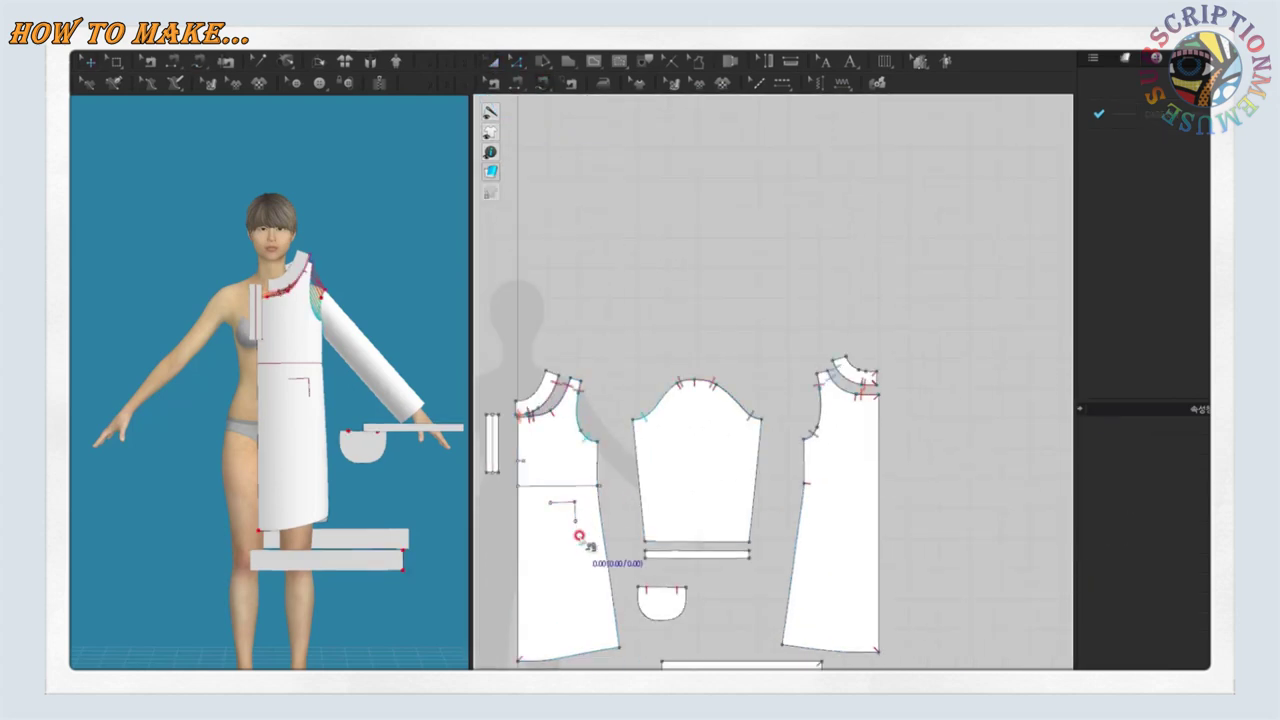
# Shift the layout right and join the front neck-band edge to the back piece with a 4.62 seam
pyautogui.scroll(2, 606, 540)
pyautogui.scroll(2, 629, 563)
pyautogui.scroll(-2, 654, 563)
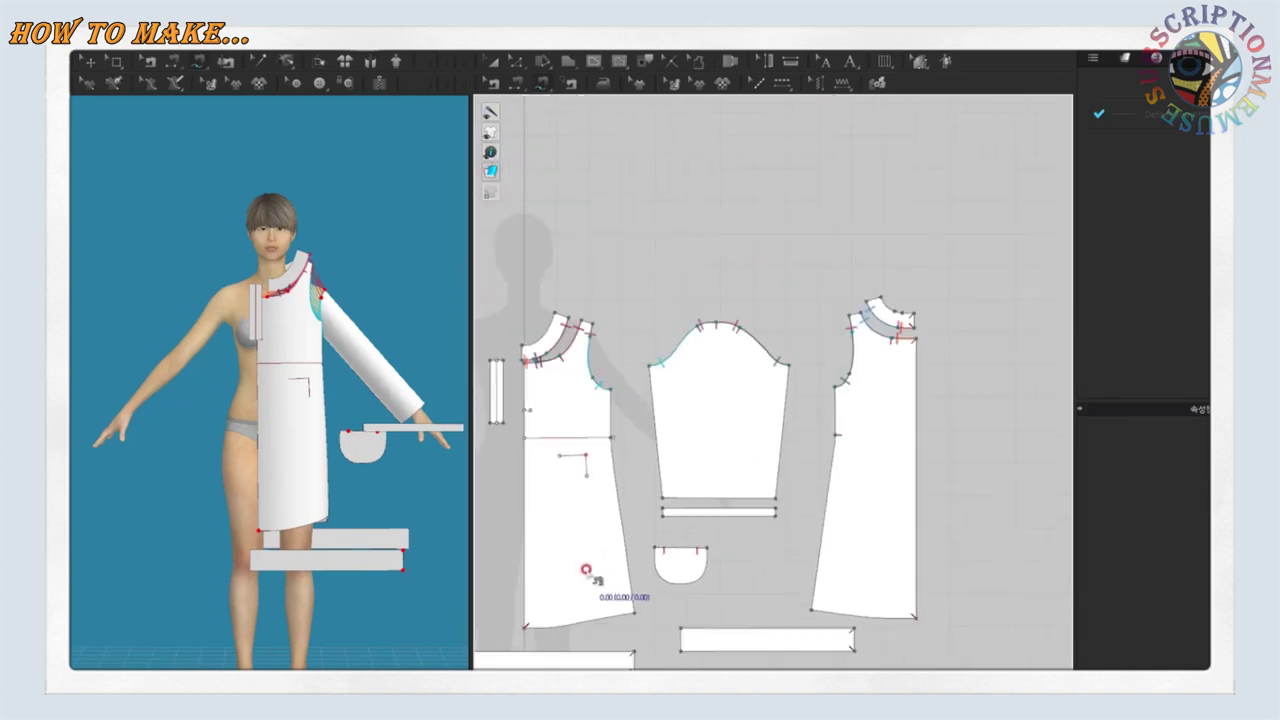
pyautogui.moveTo(590, 565); pyautogui.dragTo(628, 568, button='middle')
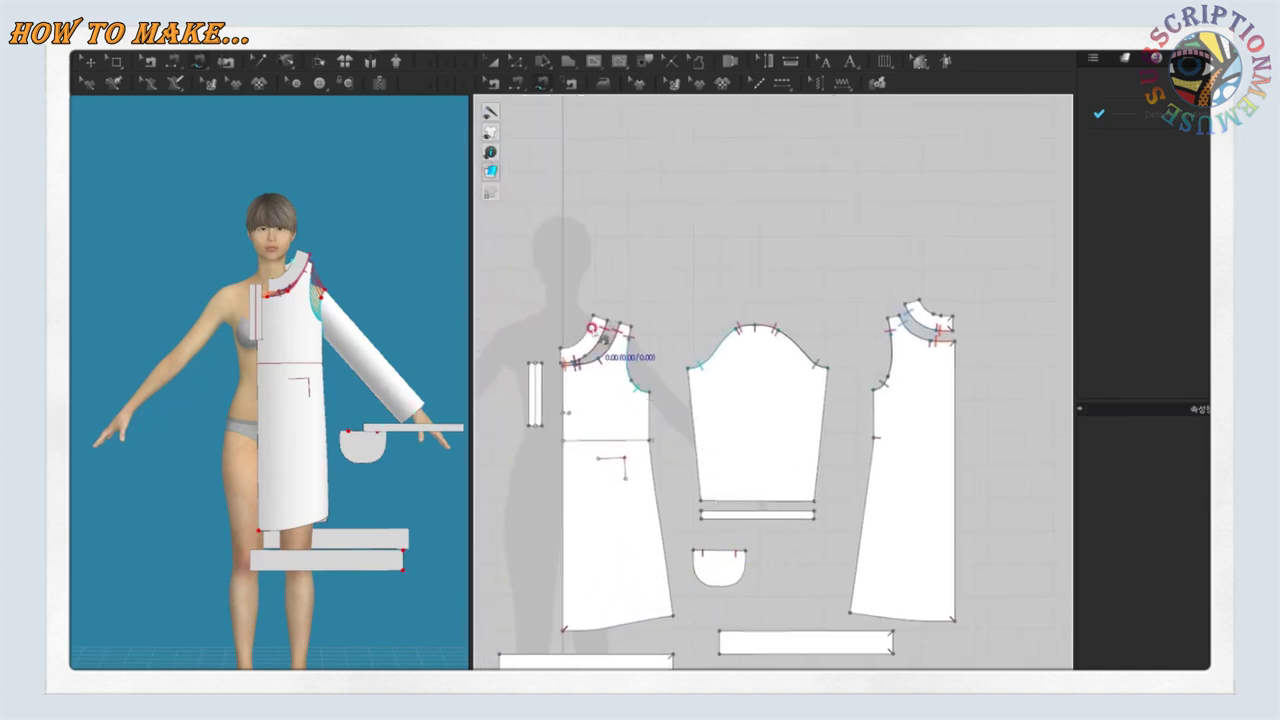
pyautogui.click(913, 297)
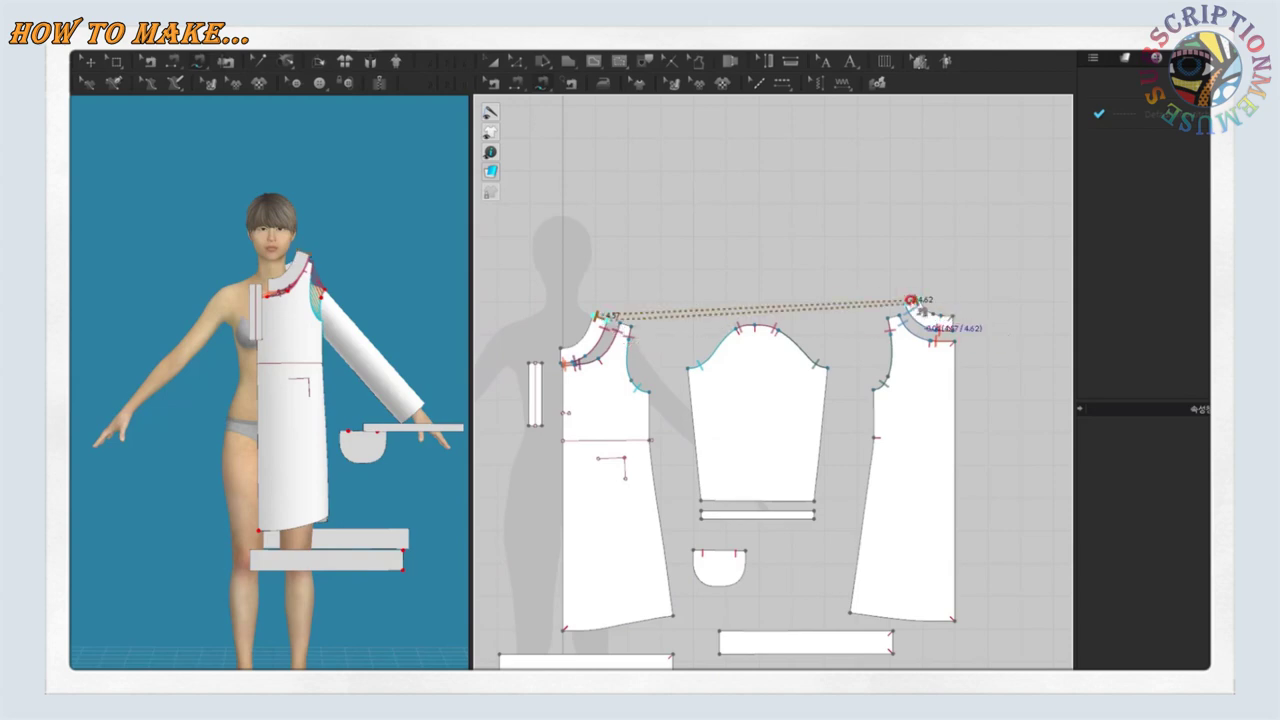
pyautogui.click(620, 324)
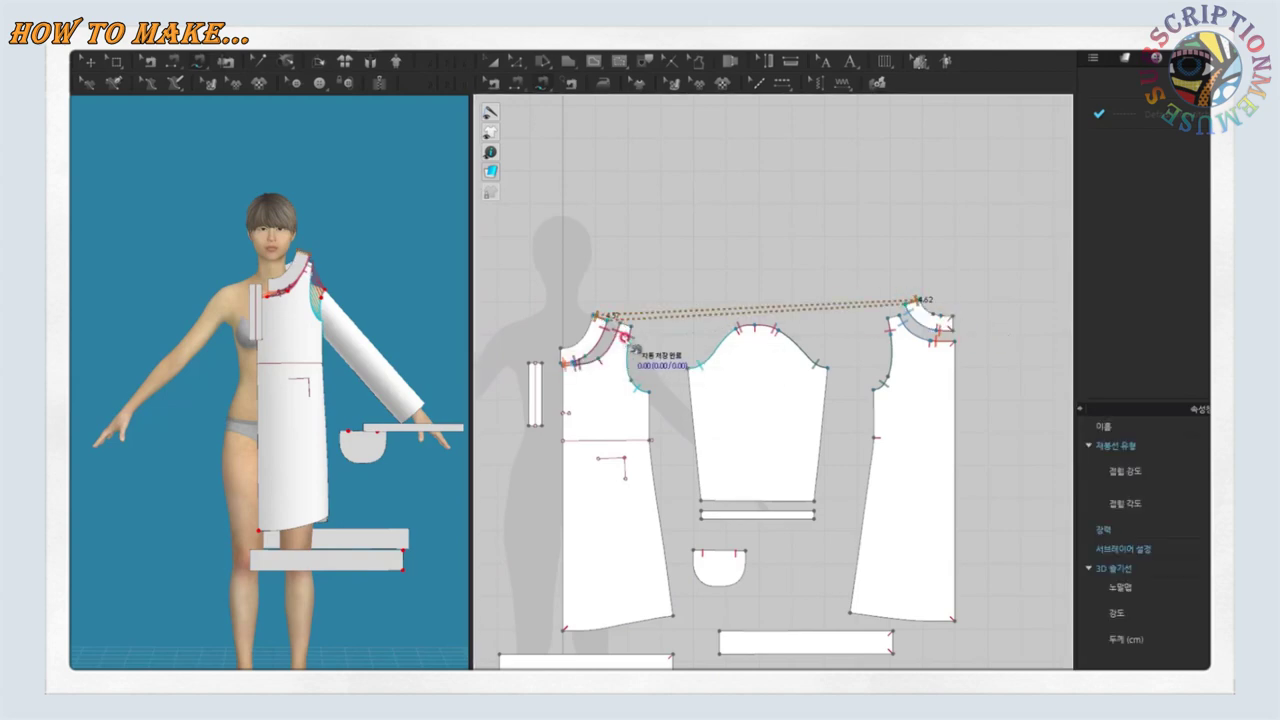
pyautogui.scroll(3, 628, 326)
pyautogui.scroll(-3, 908, 350)
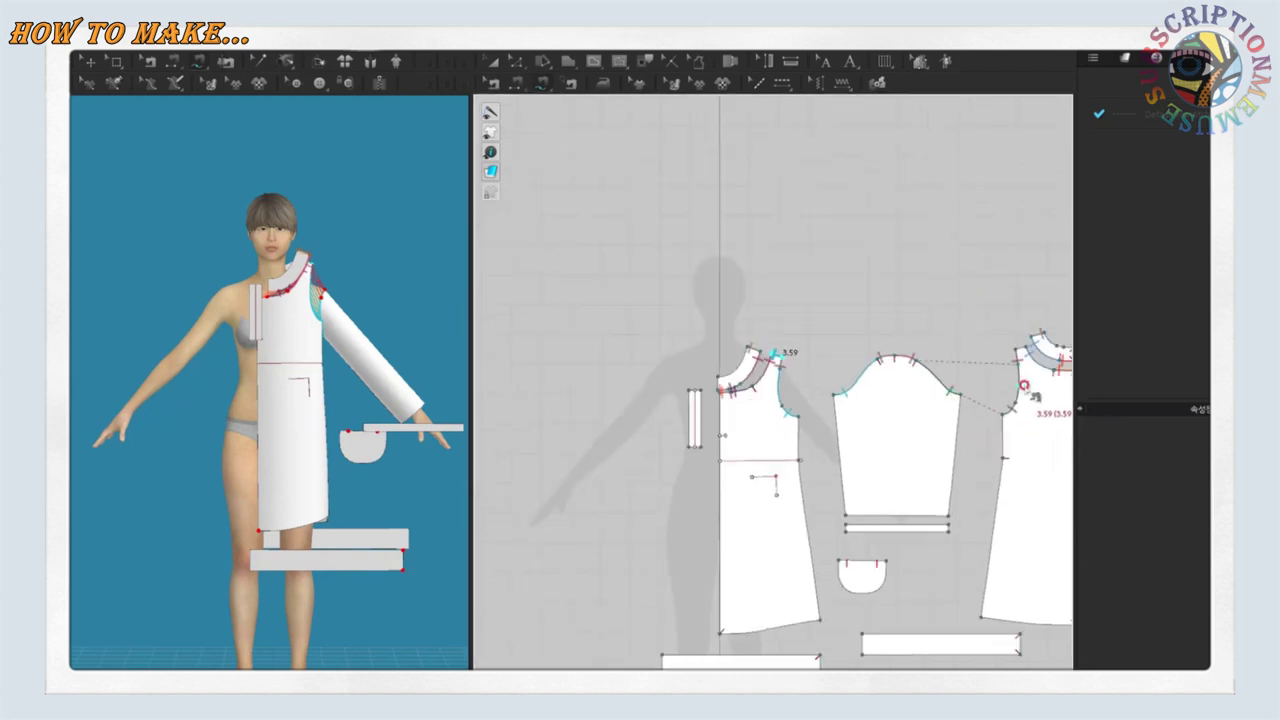
pyautogui.scroll(2, 1022, 345)
# Sew the shoulder, the sleeve's underarm edges, and the cuff band to the sleeve hem
pyautogui.click(1027, 320)
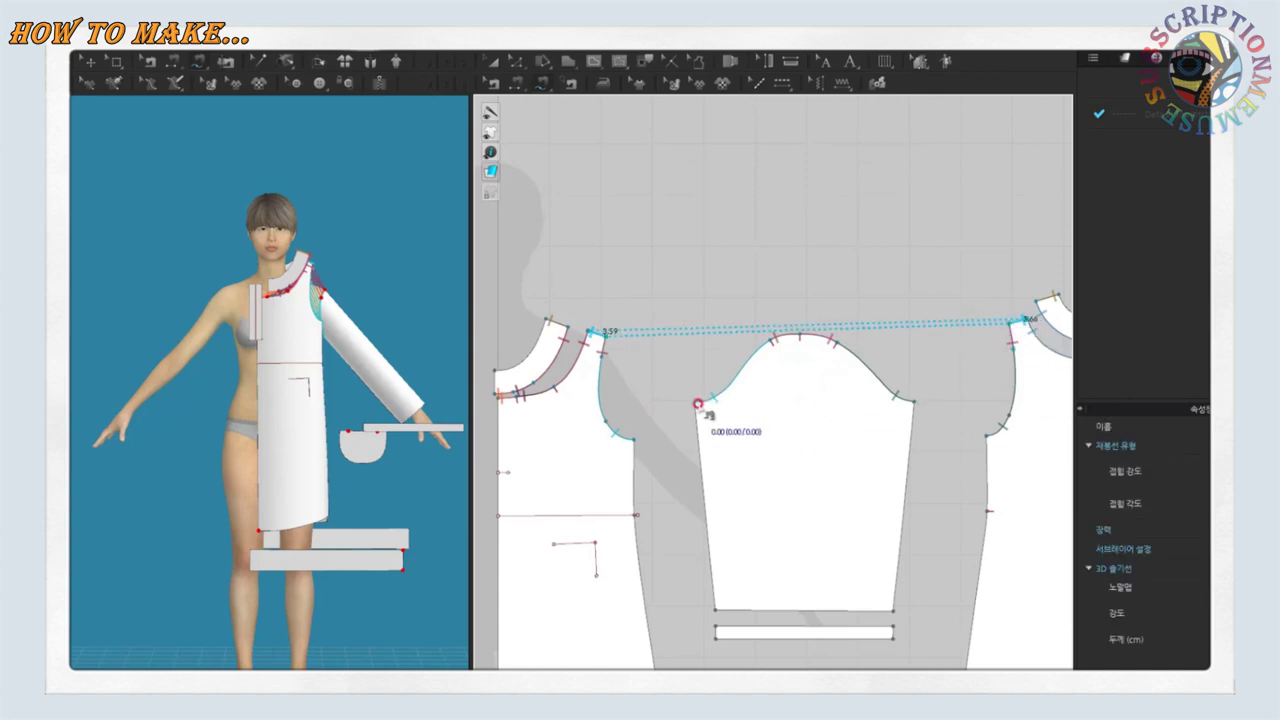
pyautogui.click(894, 610)
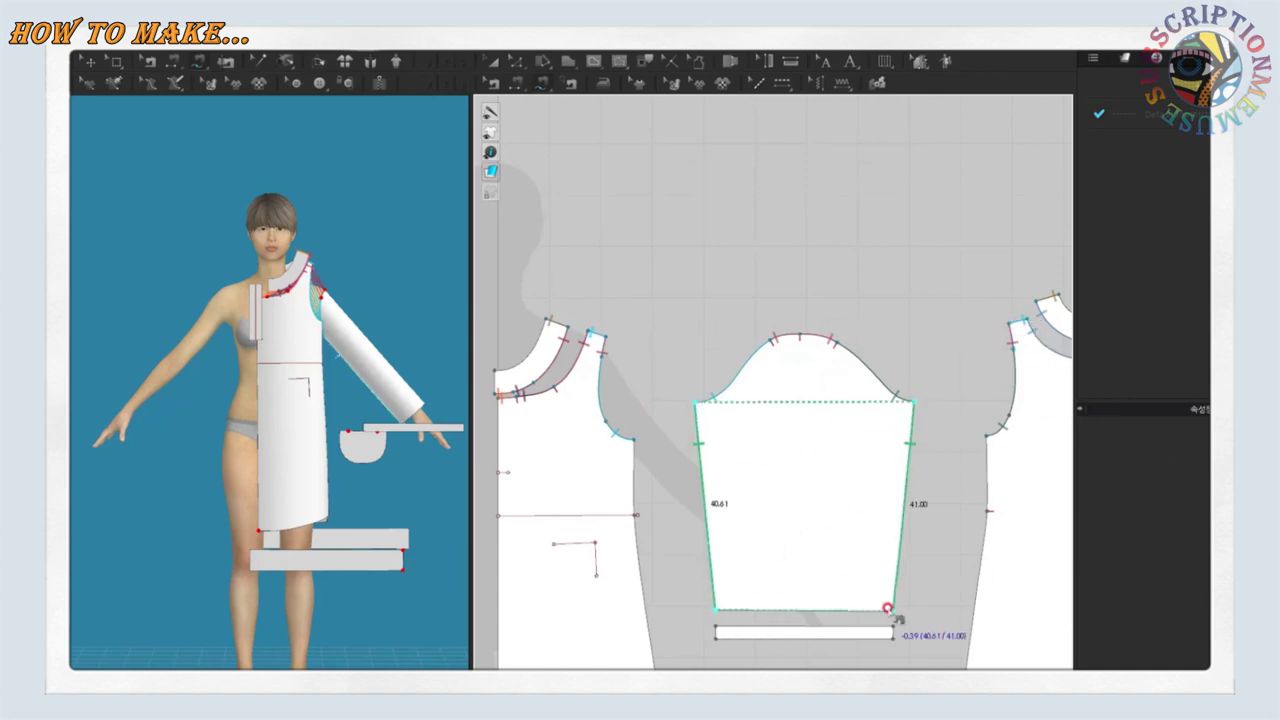
pyautogui.scroll(3, 887, 616)
pyautogui.scroll(-3, 760, 651)
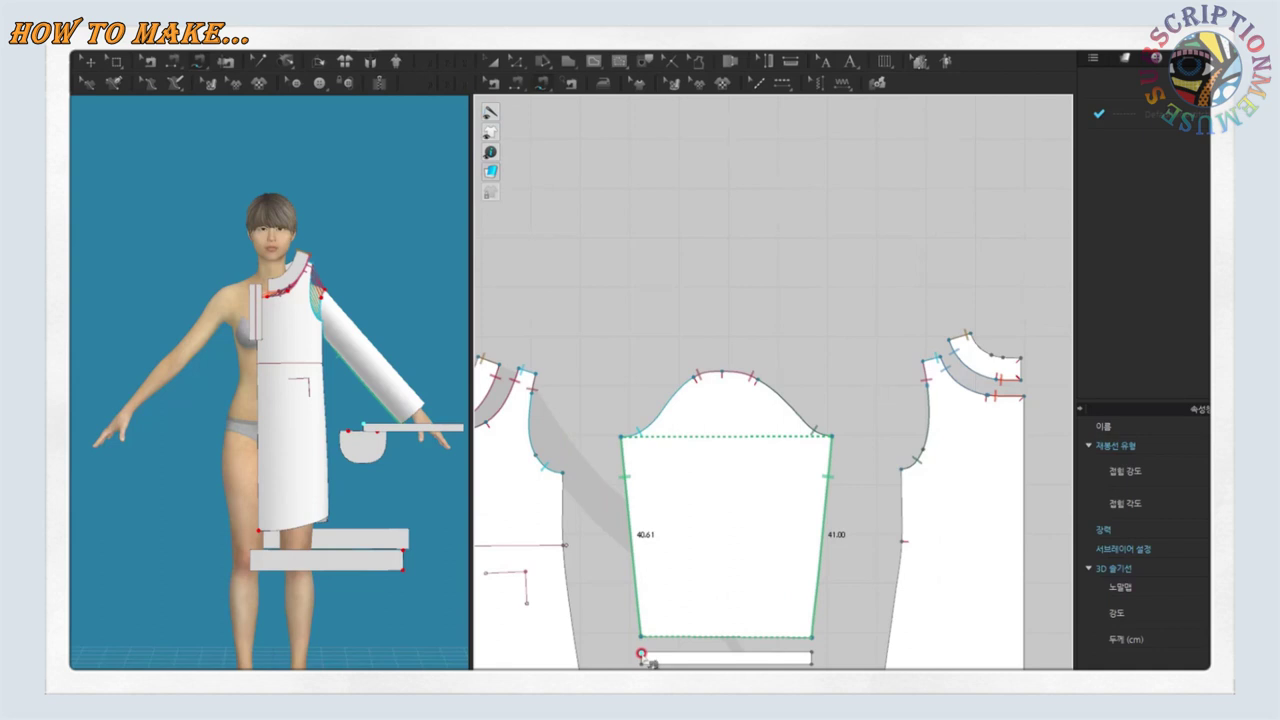
pyautogui.click(642, 655)
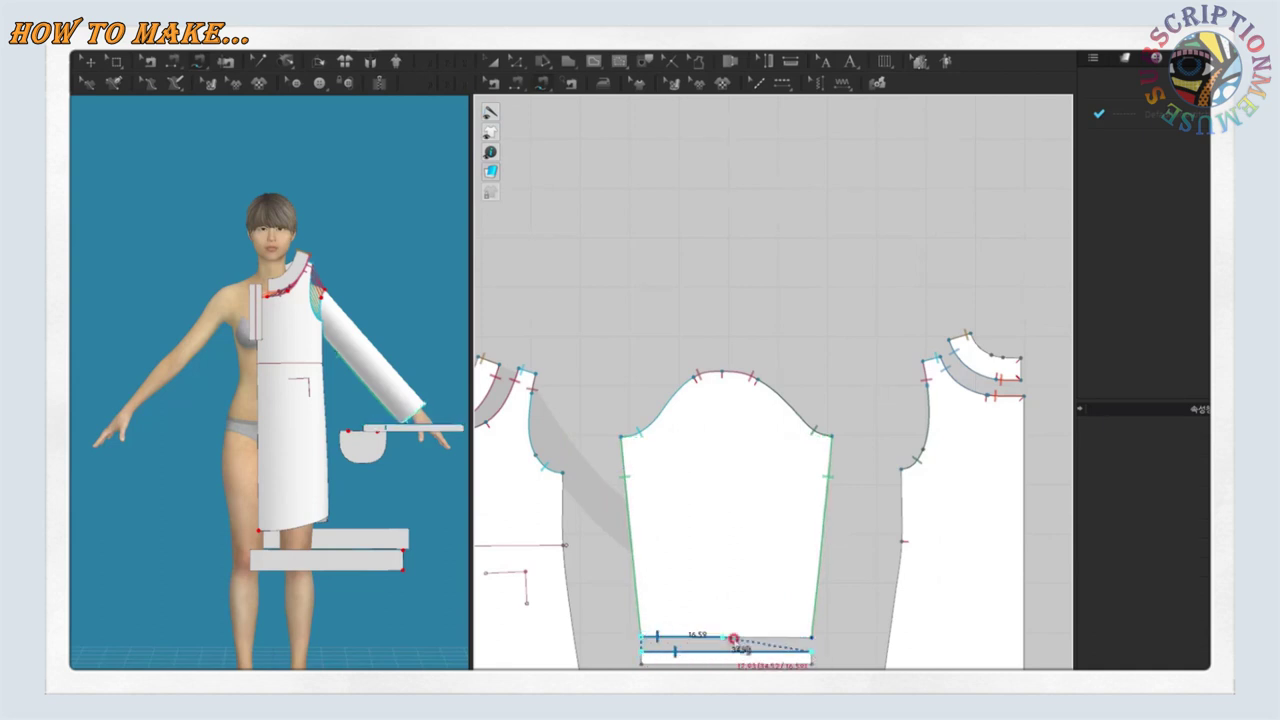
pyautogui.click(811, 655)
pyautogui.scroll(-3, 820, 655)
pyautogui.scroll(2, 578, 474)
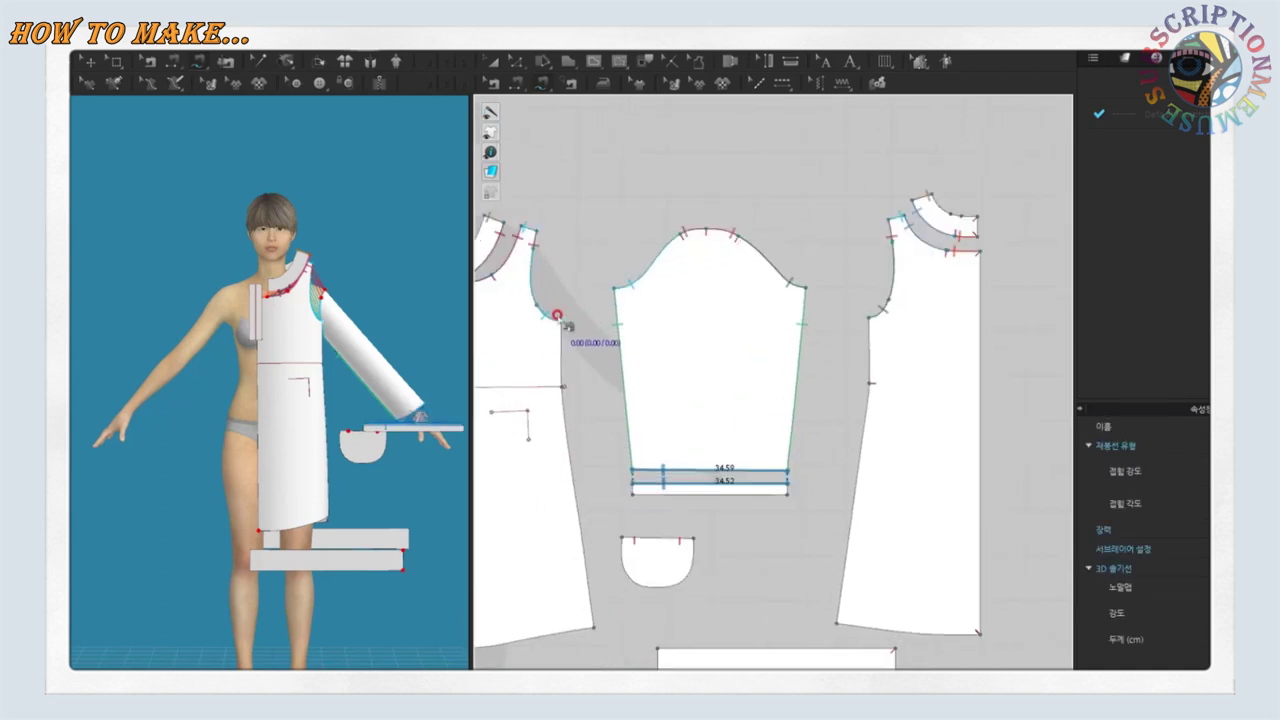
# Sew the front and back bodice side edges together
pyautogui.click(560, 325)
pyautogui.click(594, 625)
pyautogui.click(873, 320)
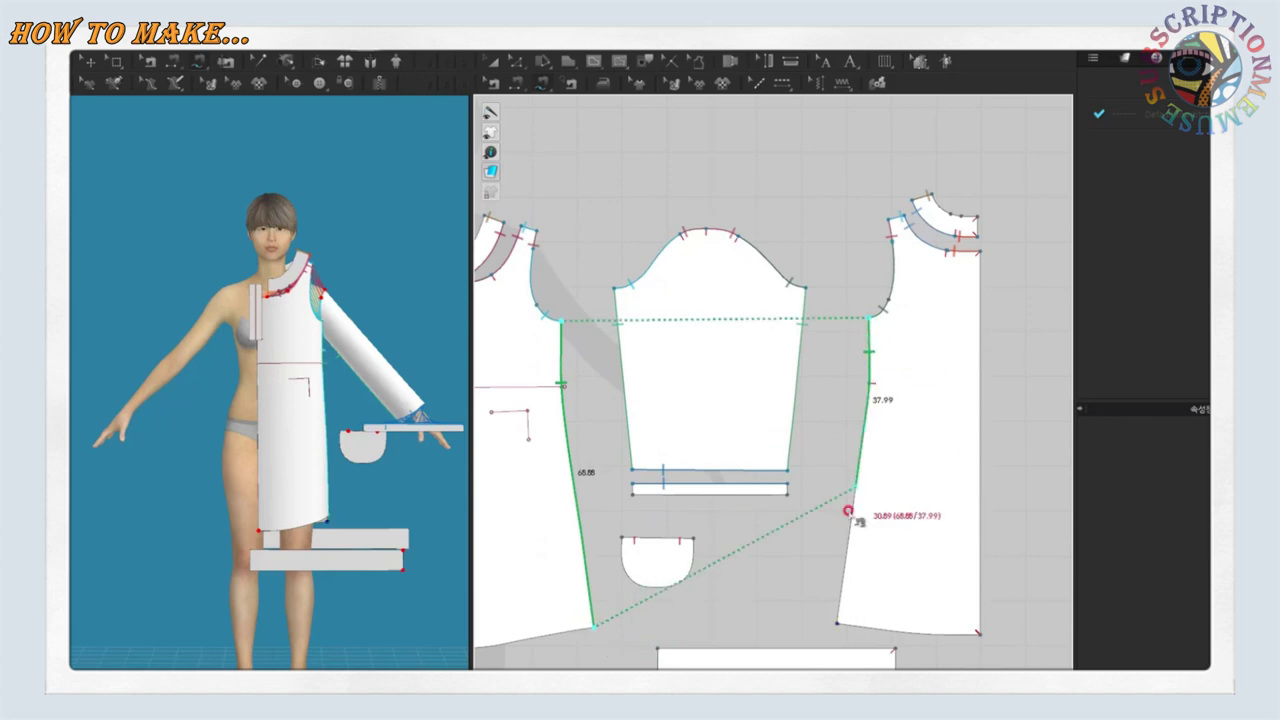
pyautogui.click(836, 622)
# Sew the hem ruffle strip's top edge to the back and front hems
pyautogui.click(658, 648)
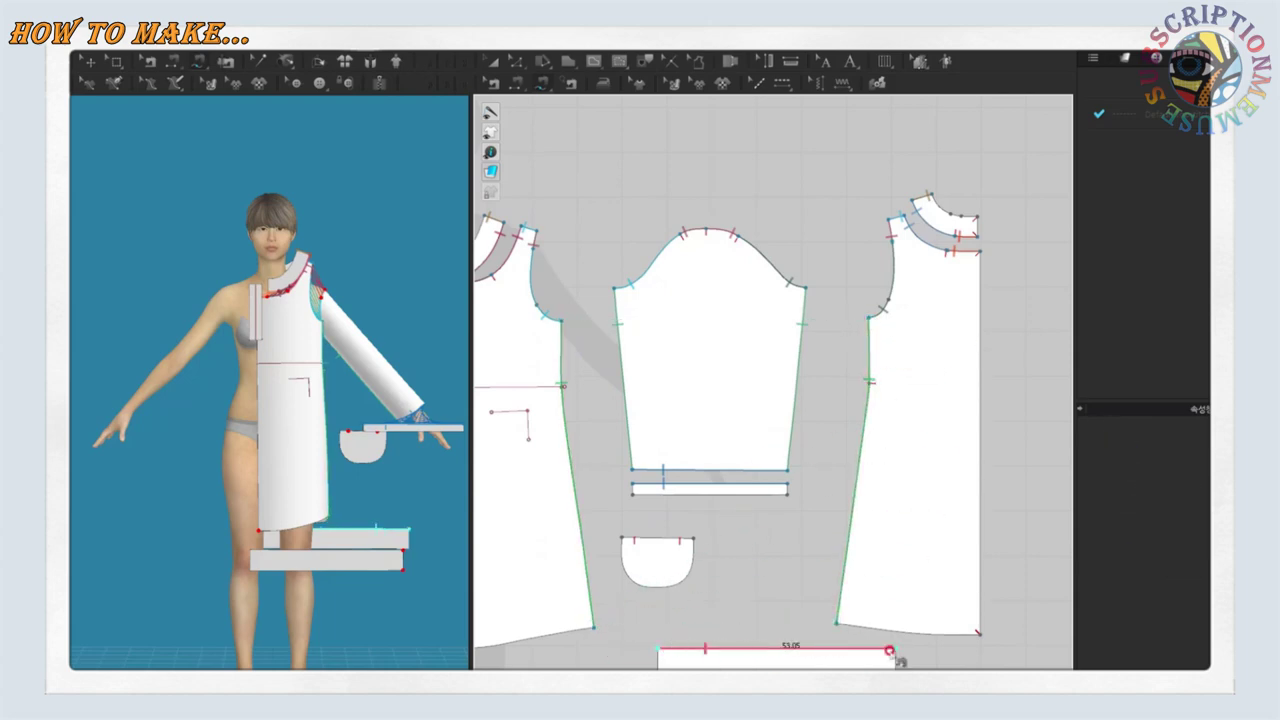
pyautogui.click(838, 624)
pyautogui.click(980, 632)
pyautogui.scroll(-3, 660, 640)
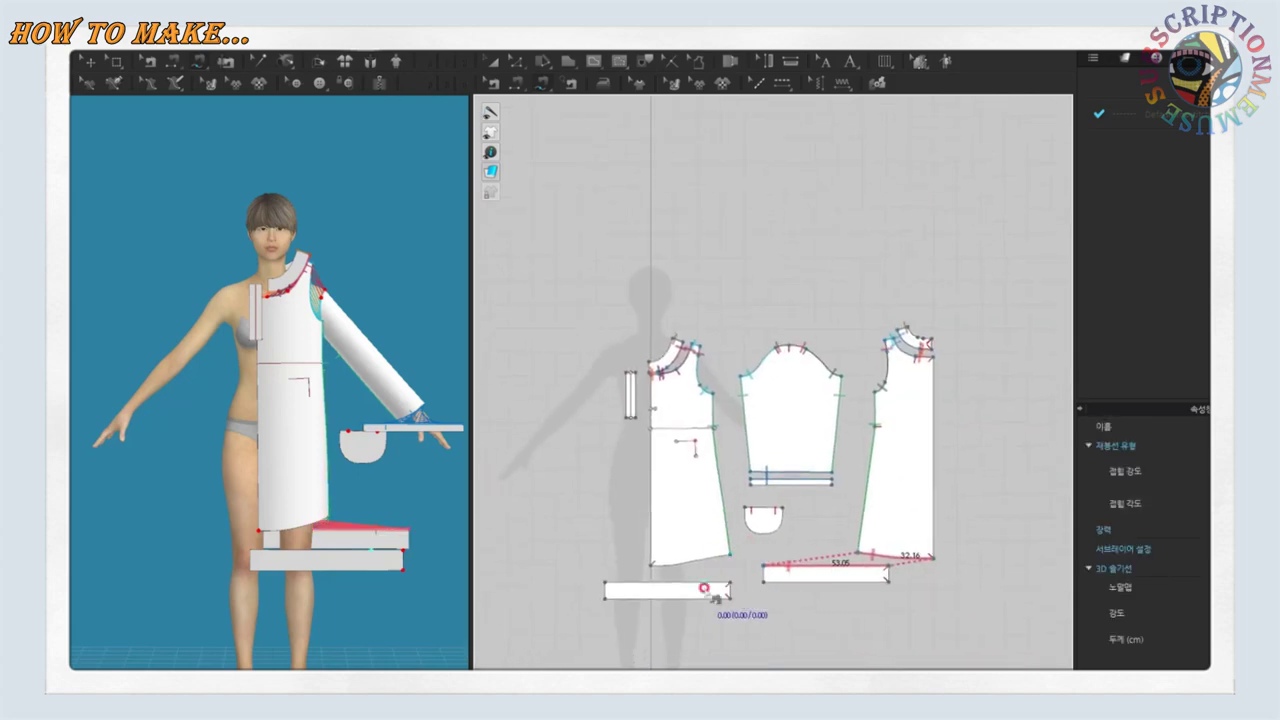
pyautogui.scroll(3, 663, 597)
pyautogui.click(612, 548)
pyautogui.click(748, 530)
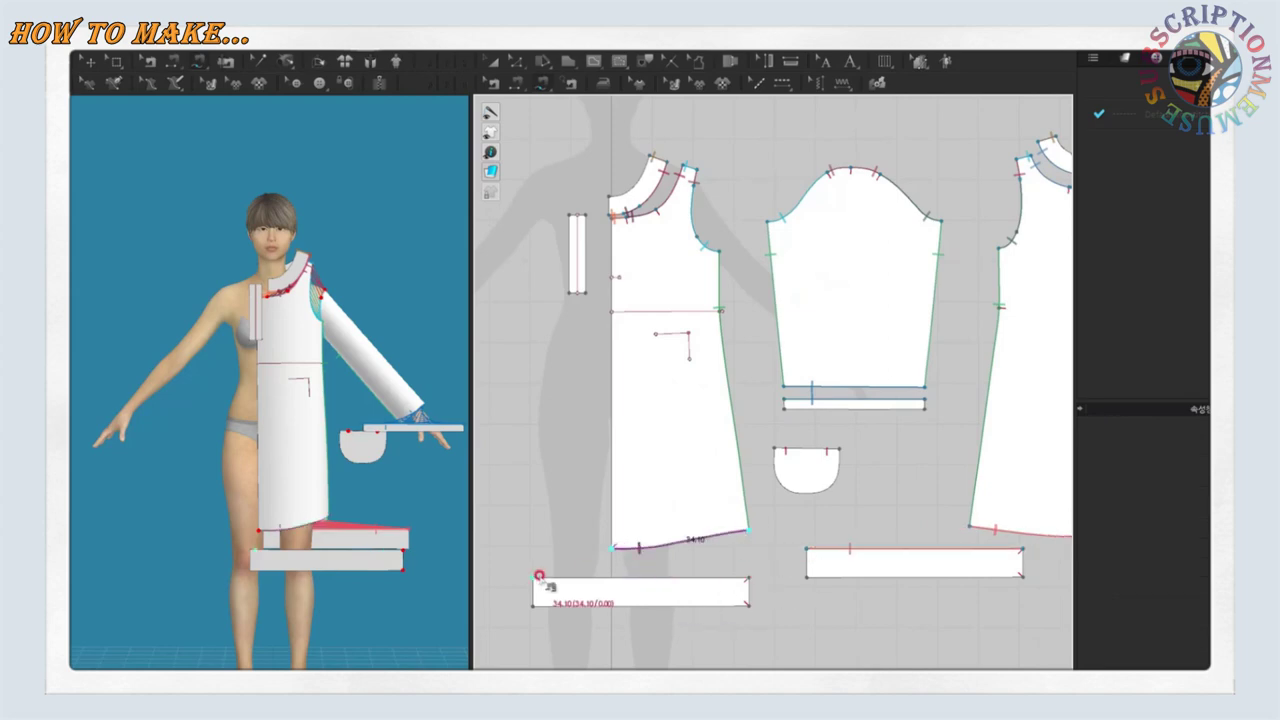
pyautogui.click(533, 577)
pyautogui.click(749, 577)
pyautogui.scroll(-1, 590, 513)
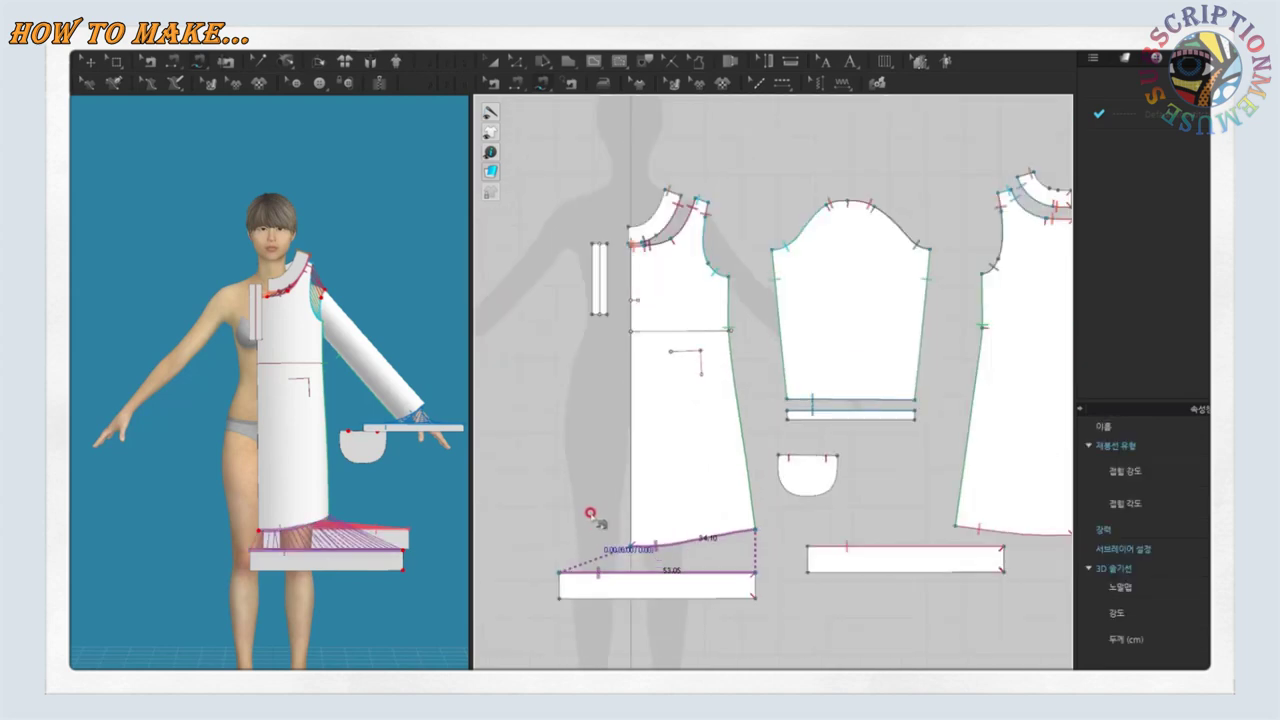
# With Select/Move, select the narrow strip piece and apply an option from its context menu
pyautogui.rightClick(762, 168)
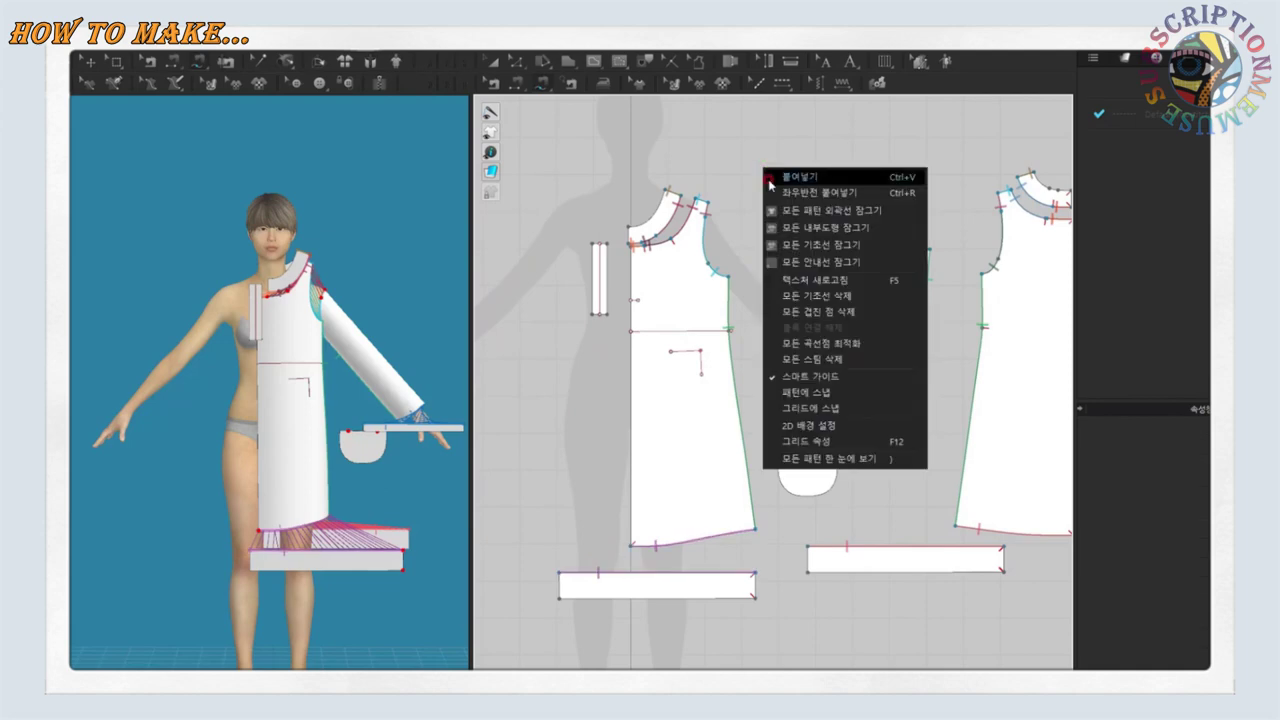
pyautogui.rightClick(626, 176)
pyautogui.scroll(2, 637, 293)
pyautogui.scroll(-2, 652, 408)
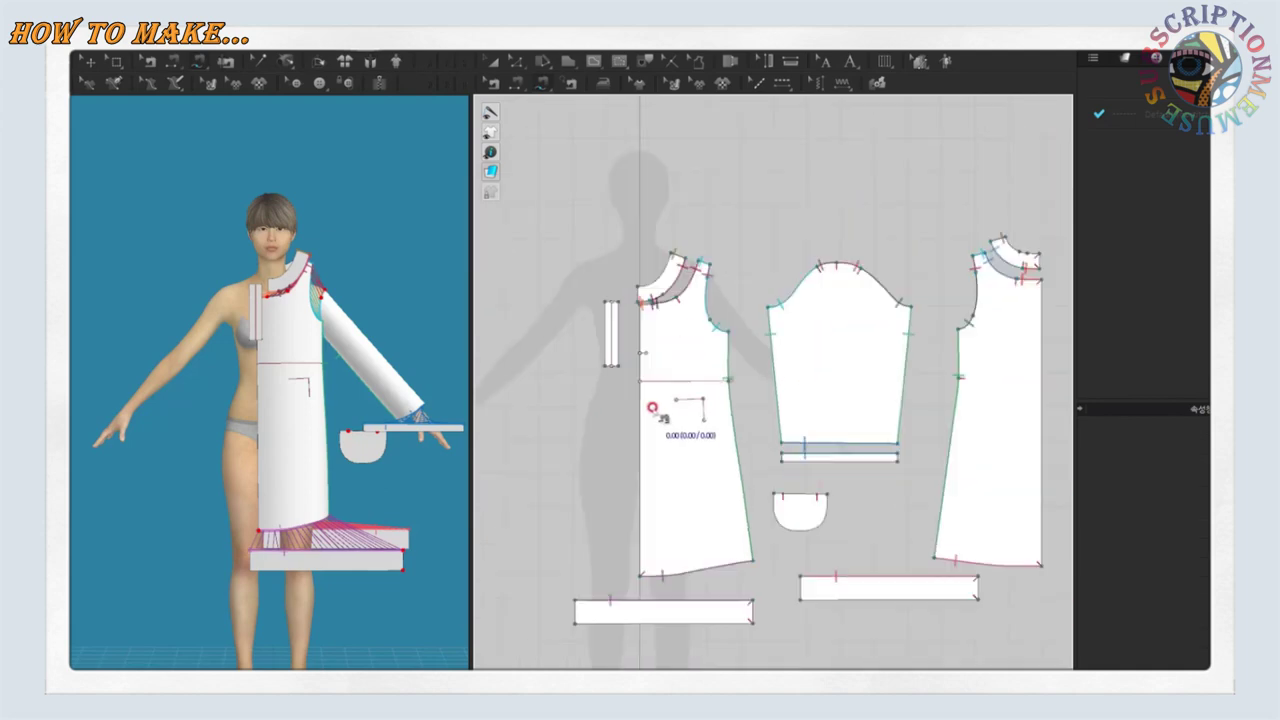
pyautogui.rightClick(702, 185)
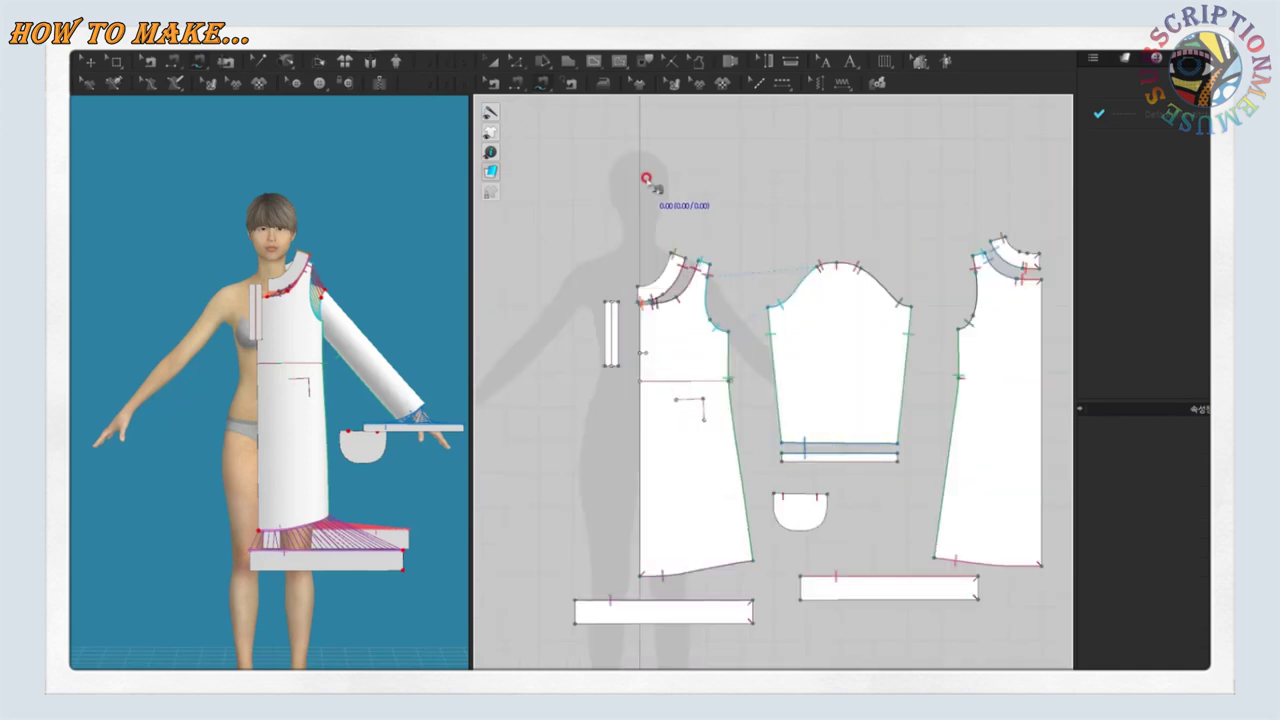
pyautogui.click(491, 64)
pyautogui.click(612, 331)
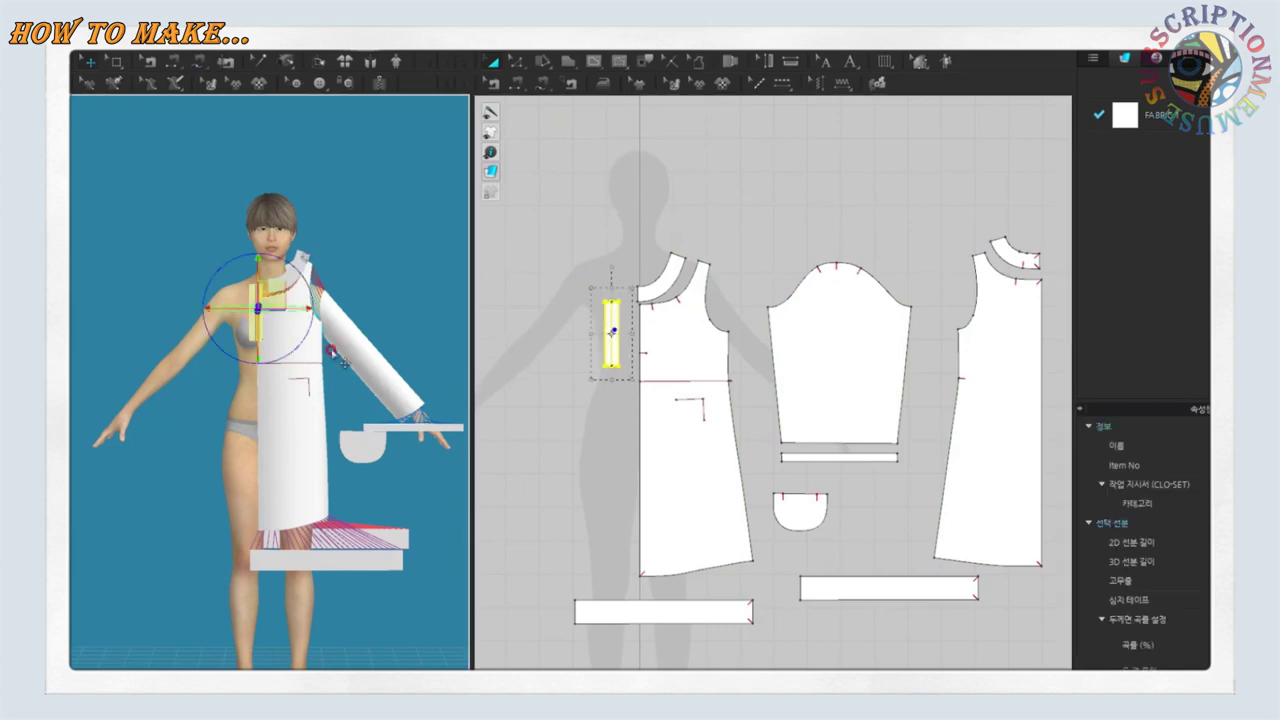
pyautogui.keyDown('shift'); pyautogui.click(363, 452); pyautogui.keyUp('shift')
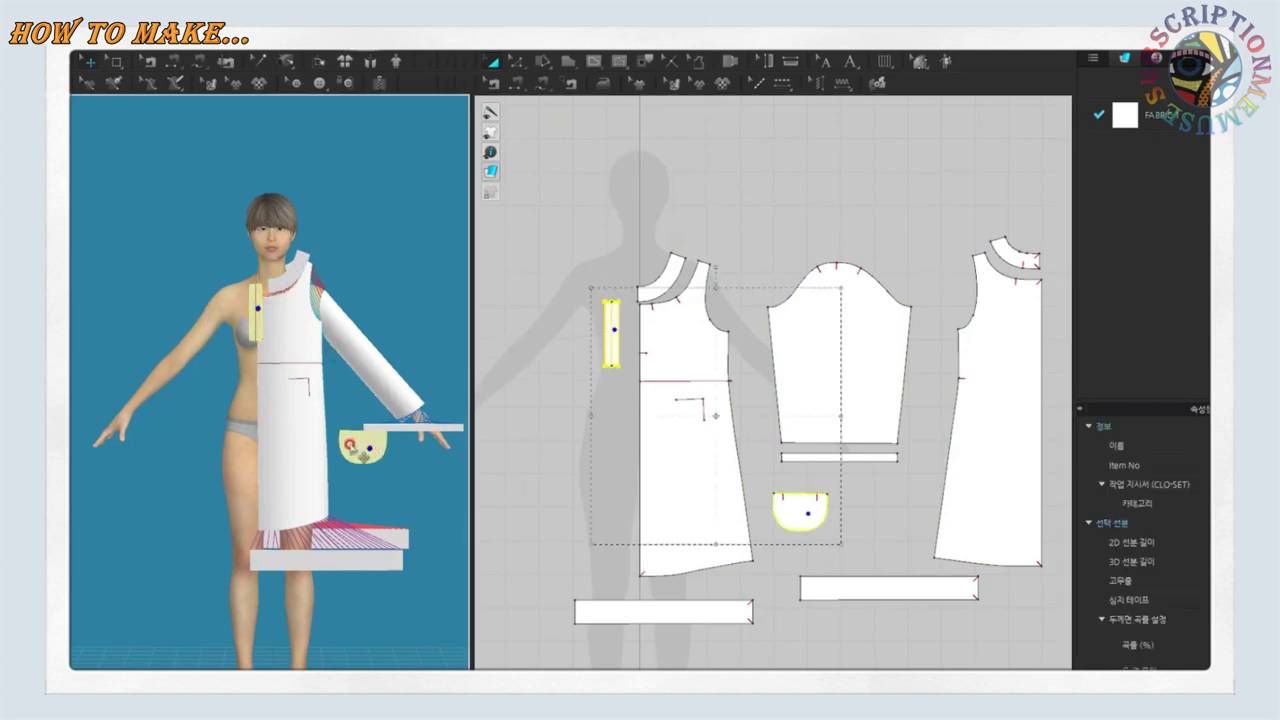
pyautogui.click(540, 317)
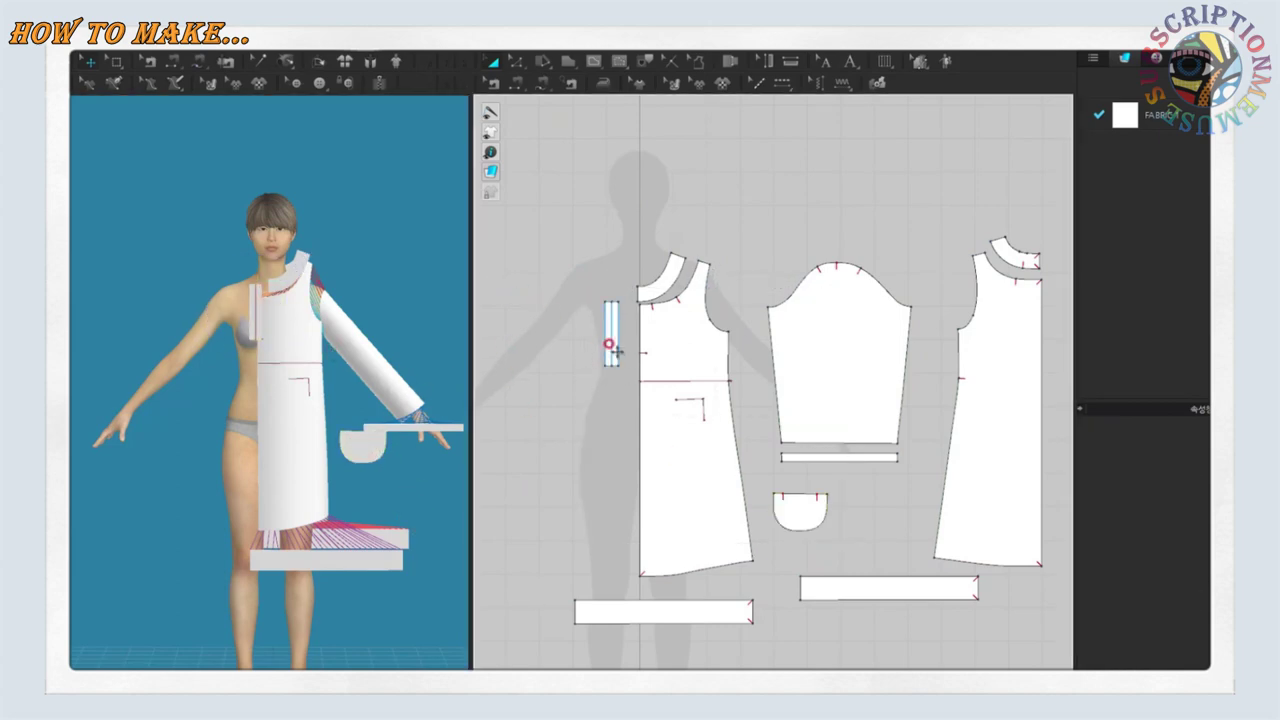
pyautogui.click(263, 333)
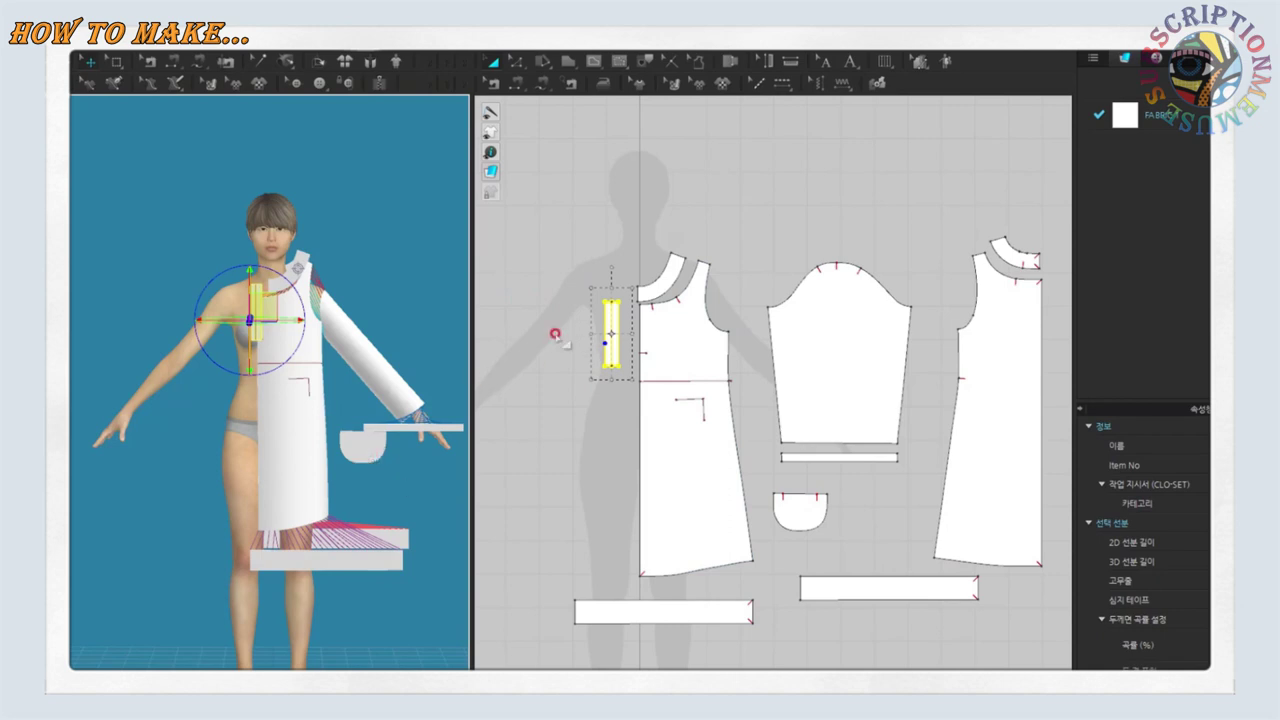
pyautogui.scroll(2, 586, 351)
pyautogui.scroll(3, 580, 352)
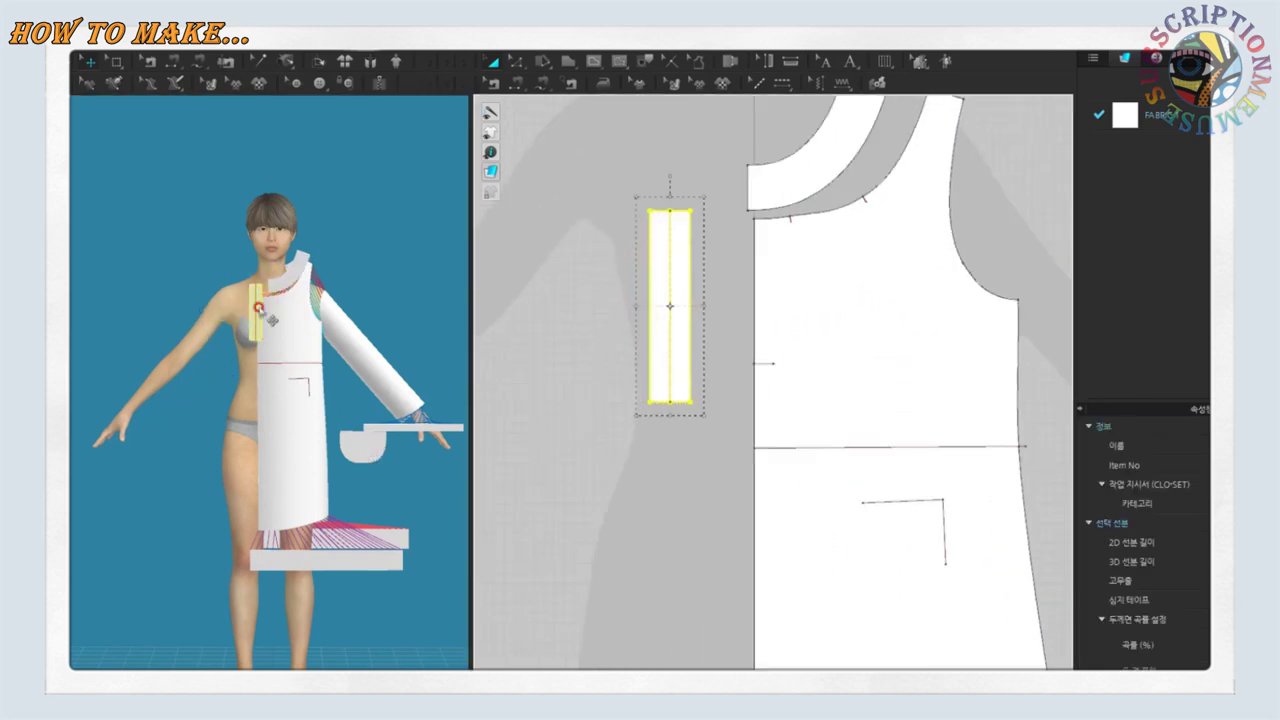
pyautogui.rightClick(663, 342)
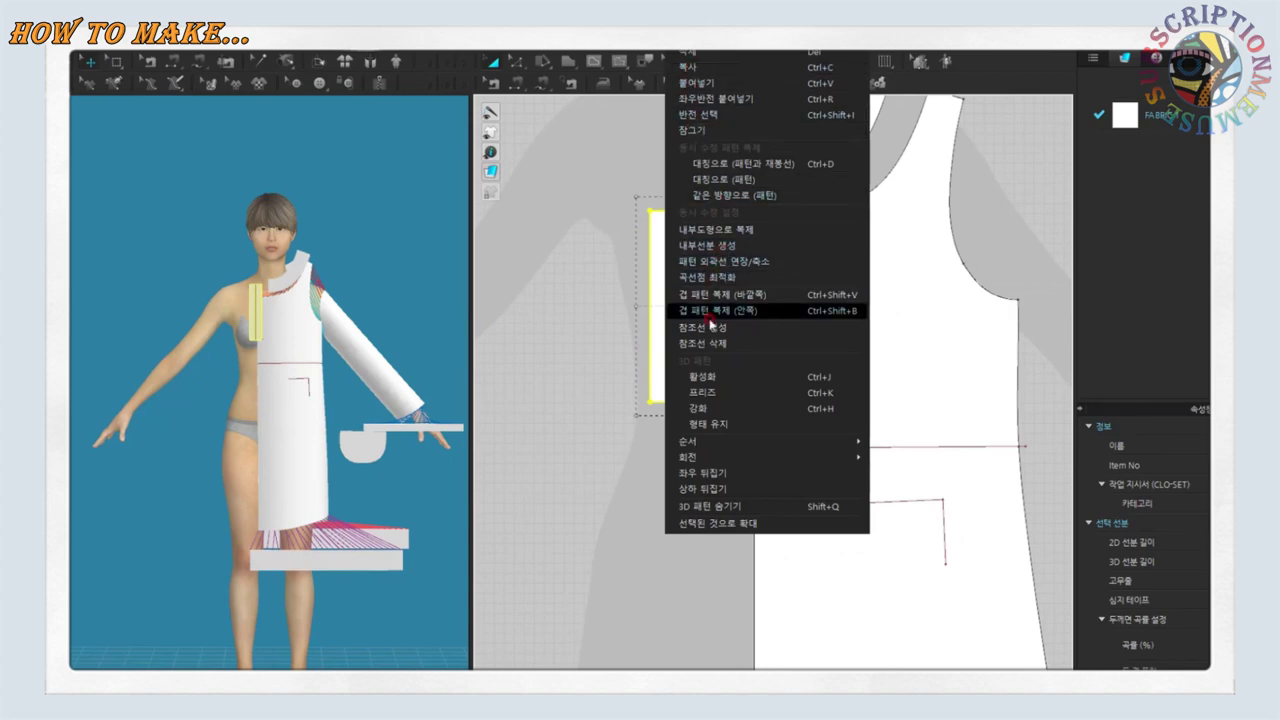
pyautogui.click(670, 378)
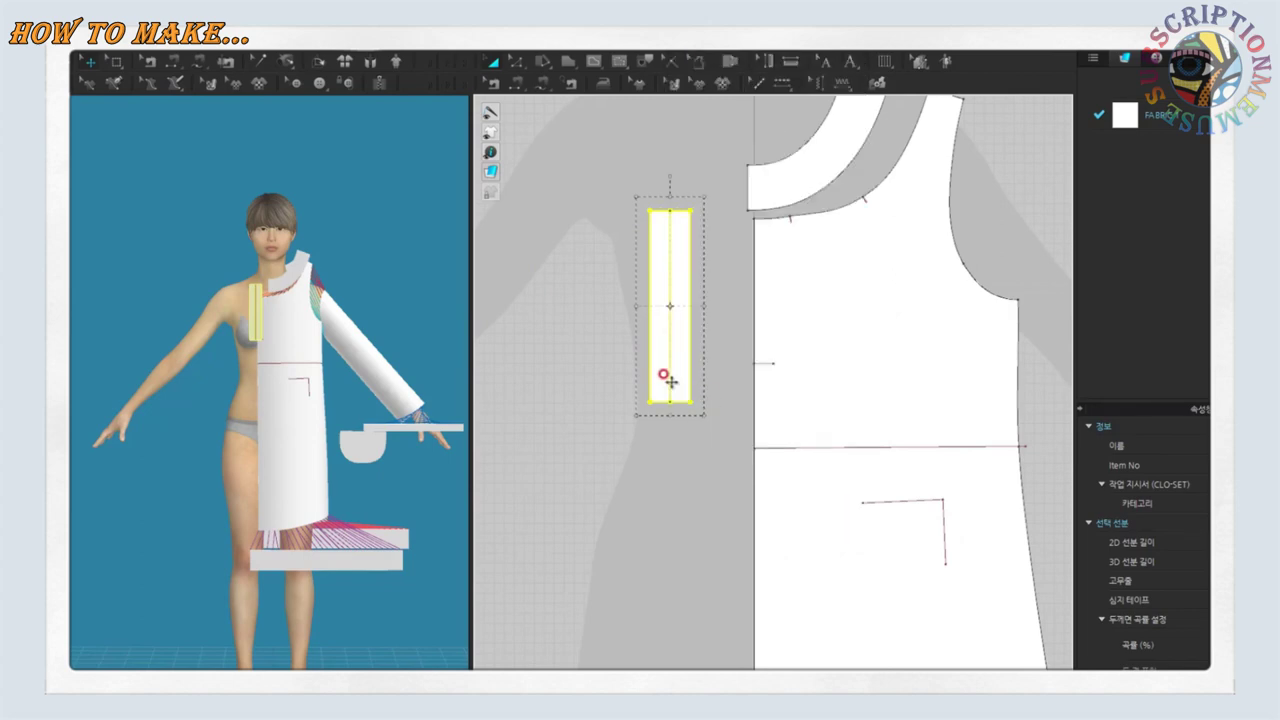
# Freeze the pocket piece hanging beside the avatar's hand
pyautogui.click(367, 447)
pyautogui.rightClick(350, 452)
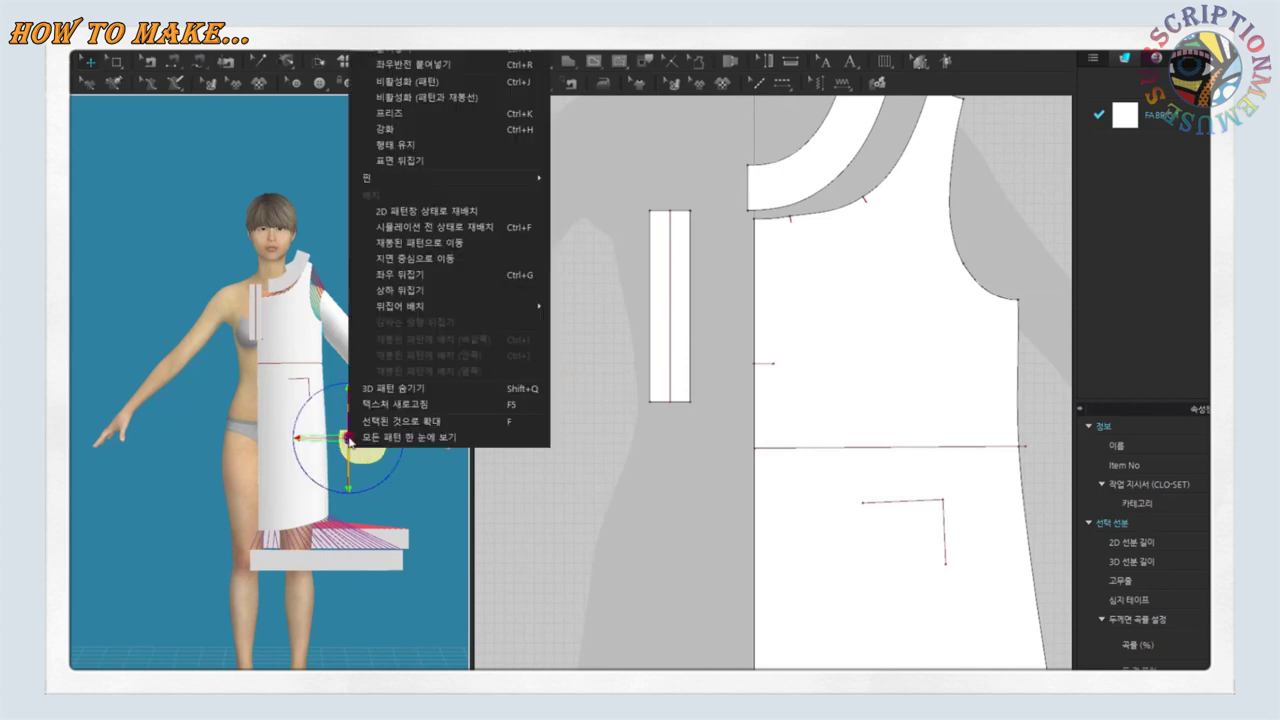
pyautogui.click(403, 117)
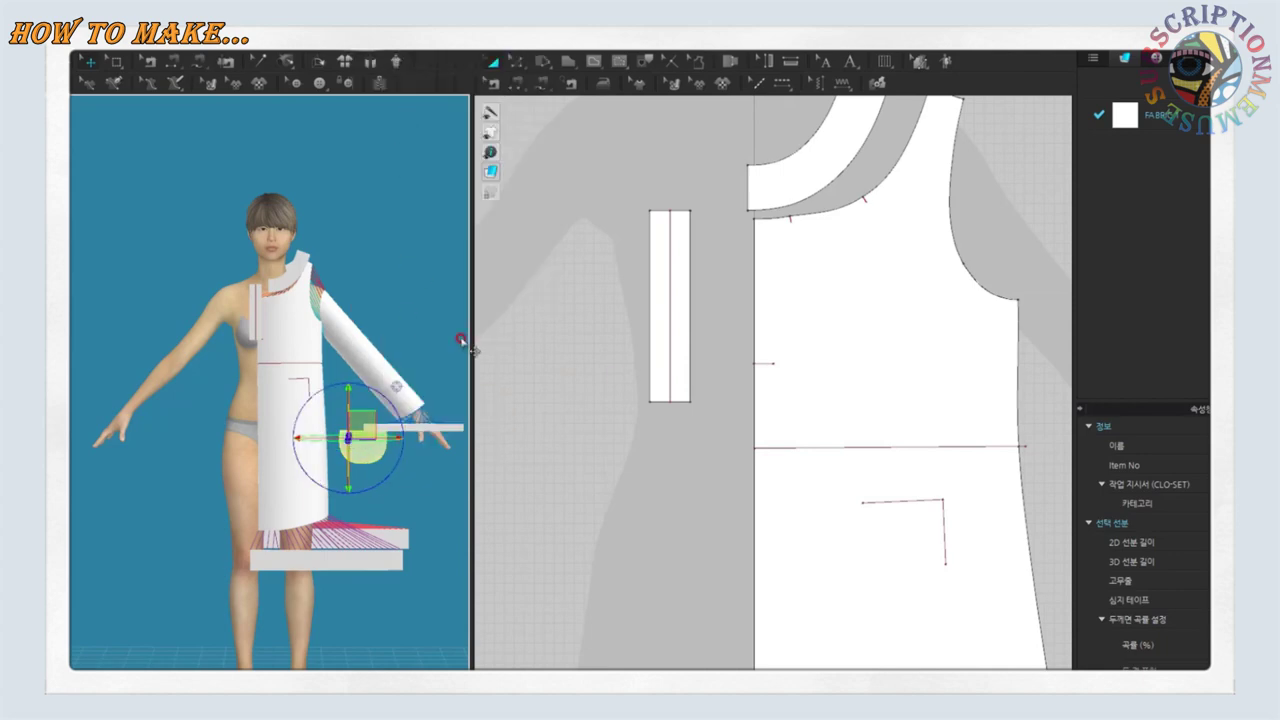
pyautogui.scroll(-3, 634, 486)
pyautogui.scroll(-3, 622, 602)
# Widen and orbit the 3D view, then select the two bottom band strips
pyautogui.moveTo(472, 378); pyautogui.dragTo(720, 385)
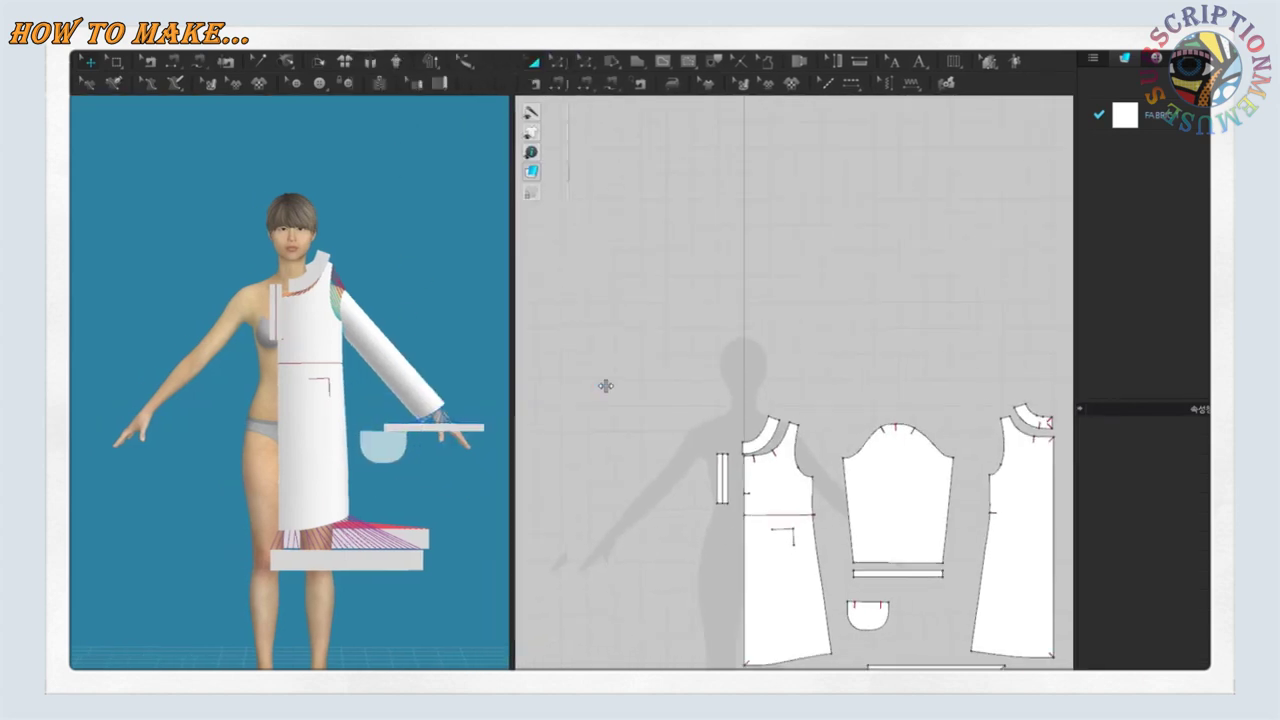
pyautogui.moveTo(614, 394); pyautogui.dragTo(575, 455, button='right')
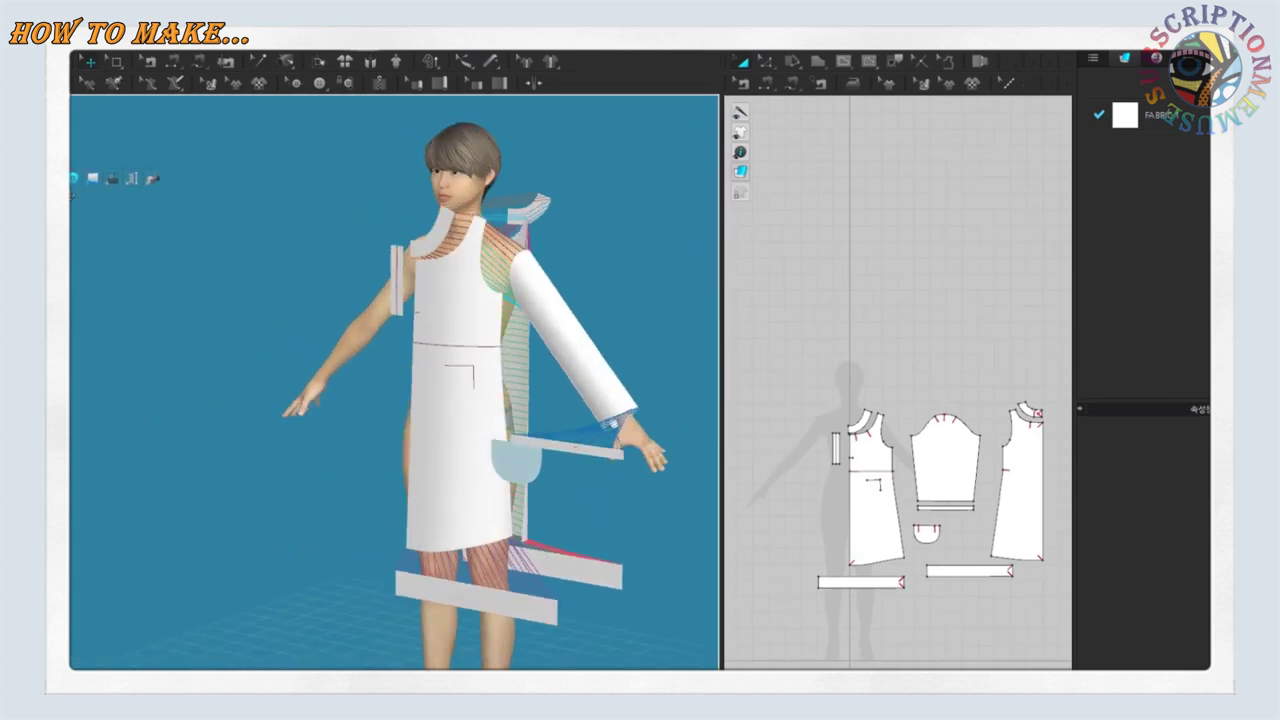
pyautogui.click(112, 198)
pyautogui.click(618, 455)
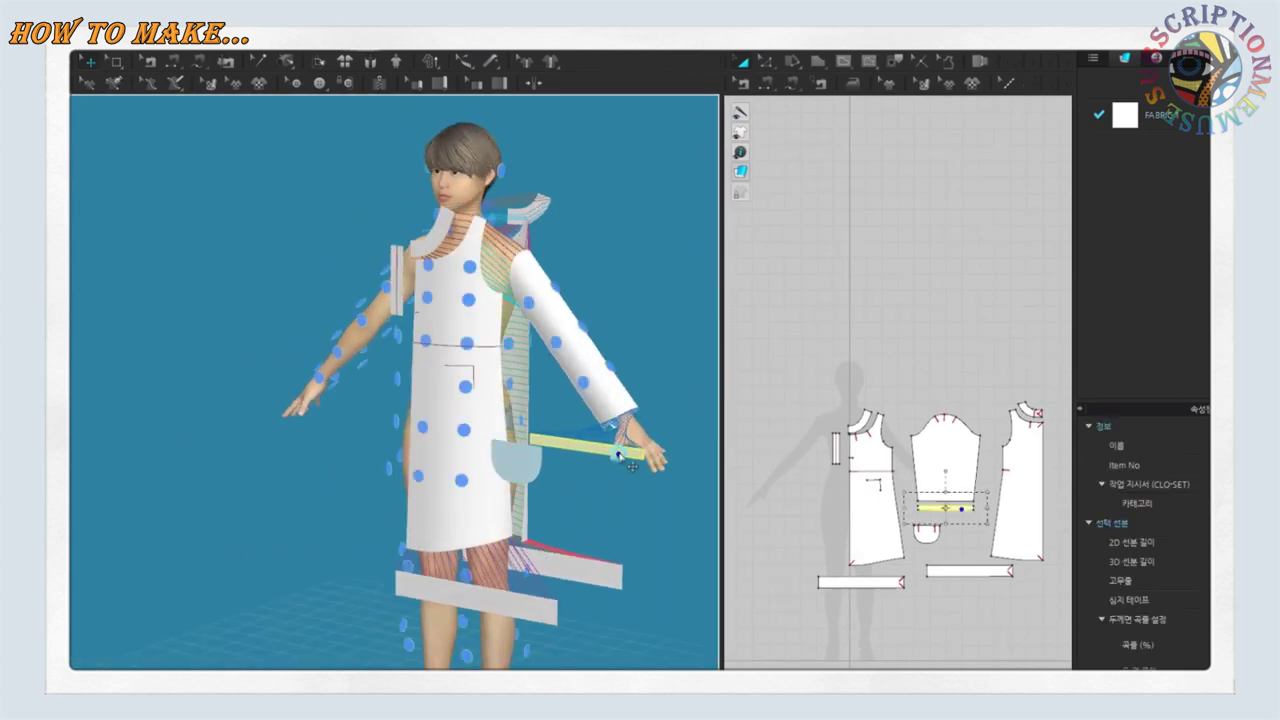
pyautogui.moveTo(626, 444)
pyautogui.mouseDown(button='right')
pyautogui.moveTo(551, 431)
pyautogui.moveTo(645, 515)
pyautogui.moveTo(640, 480)
pyautogui.mouseUp(button='right')
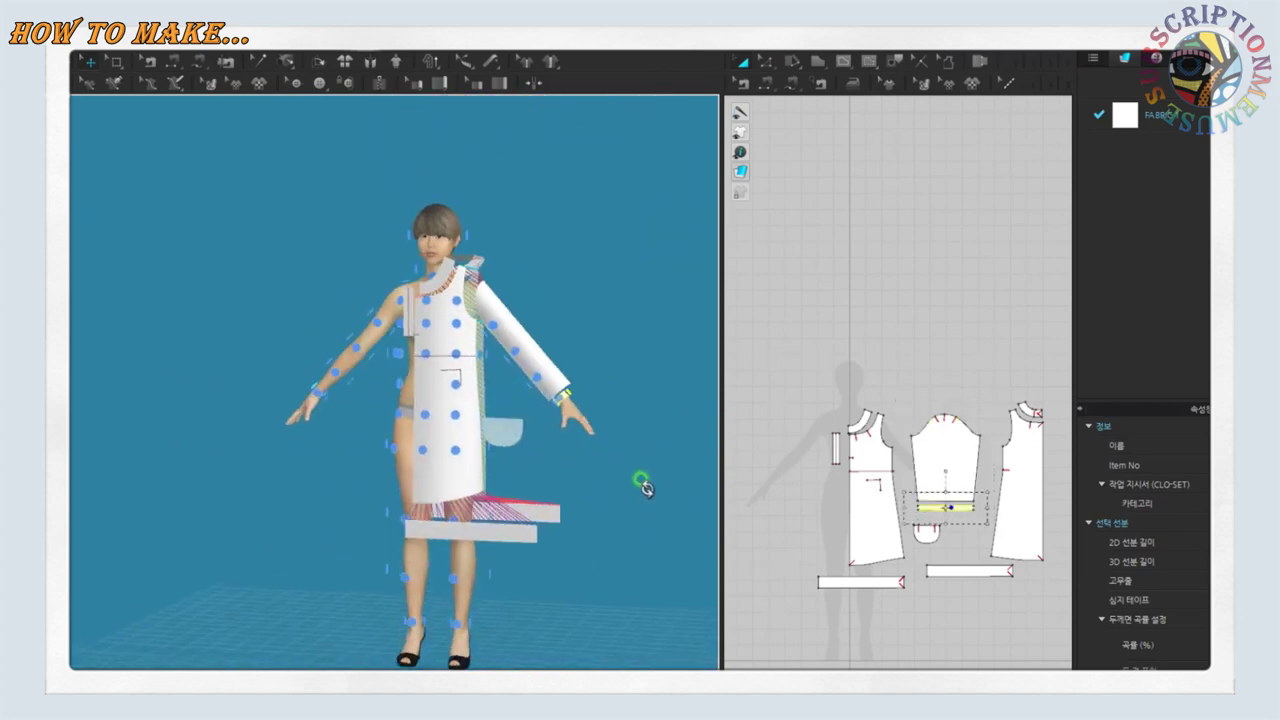
pyautogui.moveTo(600, 520)
pyautogui.mouseDown(button='right')
pyautogui.moveTo(430, 520)
pyautogui.moveTo(455, 537)
pyautogui.moveTo(700, 531)
pyautogui.mouseUp(button='right')
pyautogui.click(430, 530)
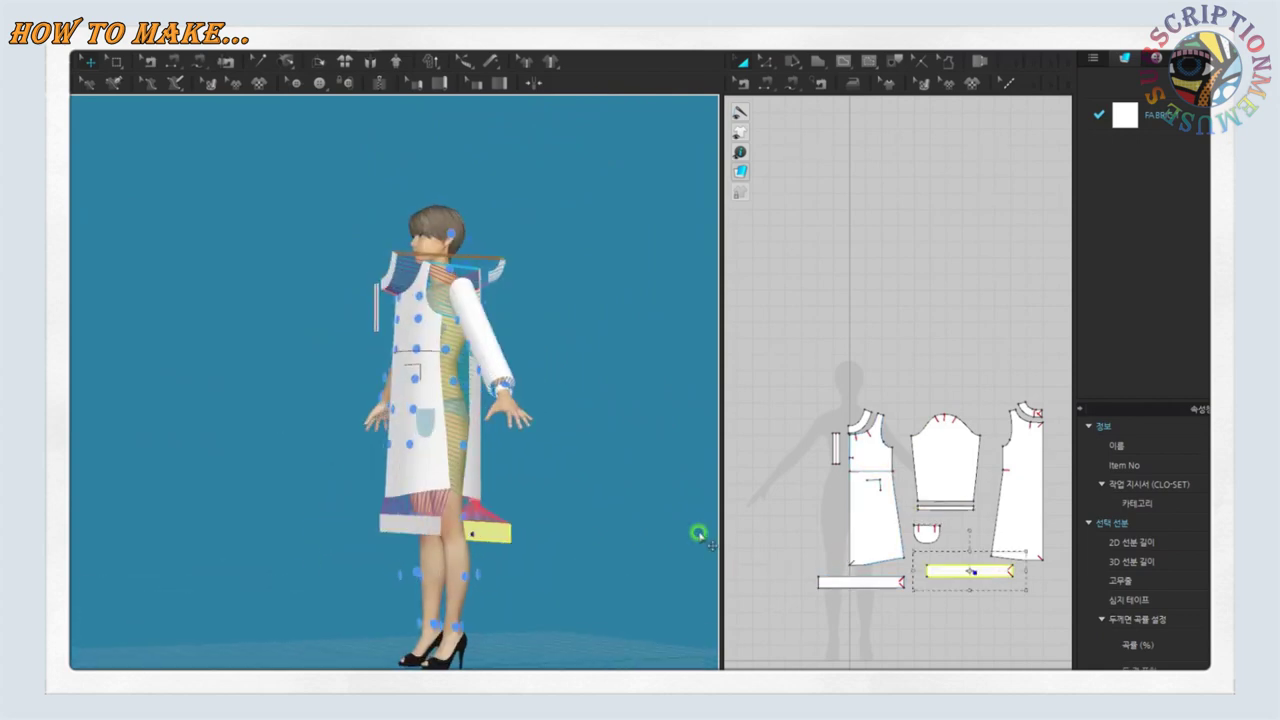
pyautogui.scroll(1, 940, 612)
pyautogui.click(499, 533)
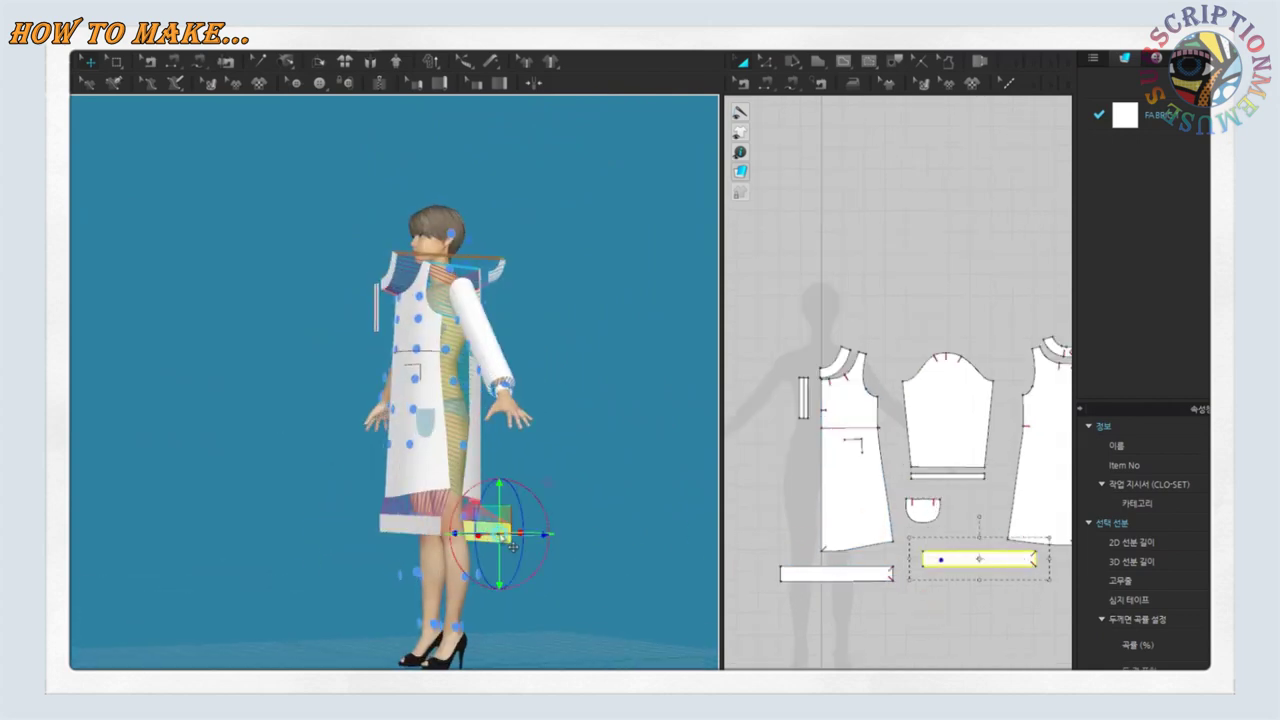
pyautogui.click(432, 526)
pyautogui.scroll(2, 956, 604)
# Sew the 6.97 and 7.09 short ends of the two bottom band strips together
pyautogui.click(791, 84)
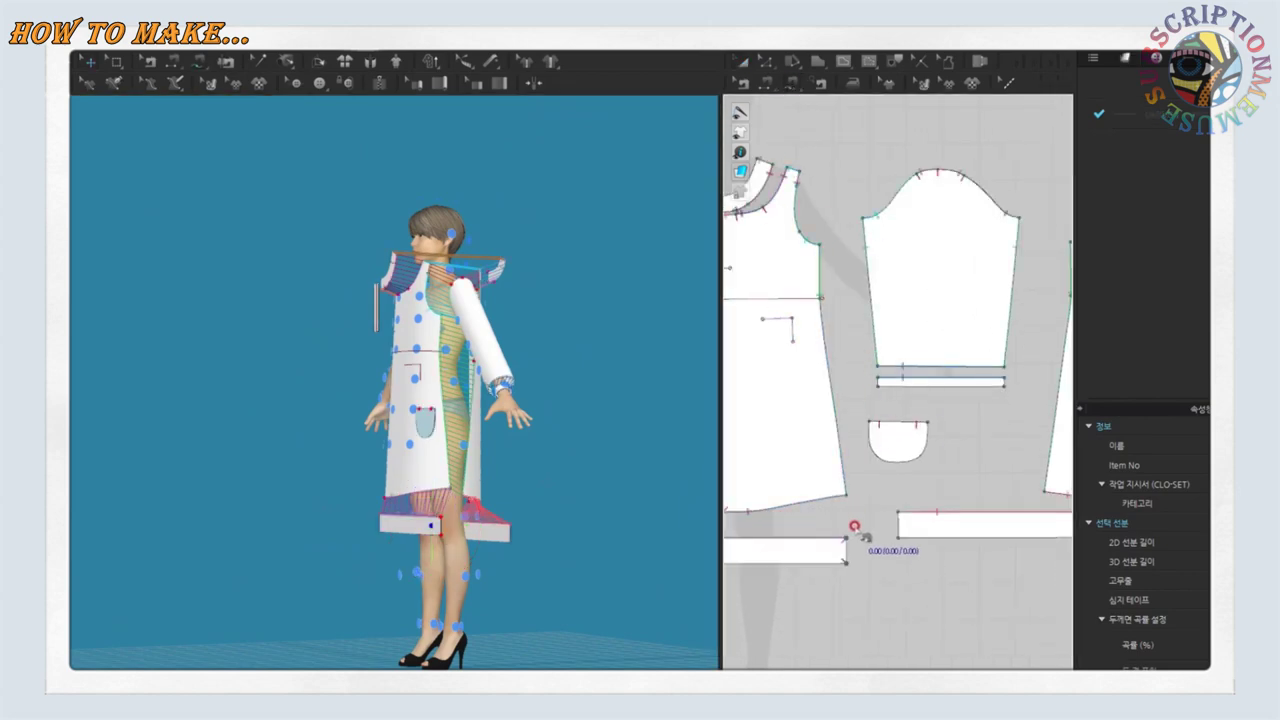
pyautogui.click(902, 517)
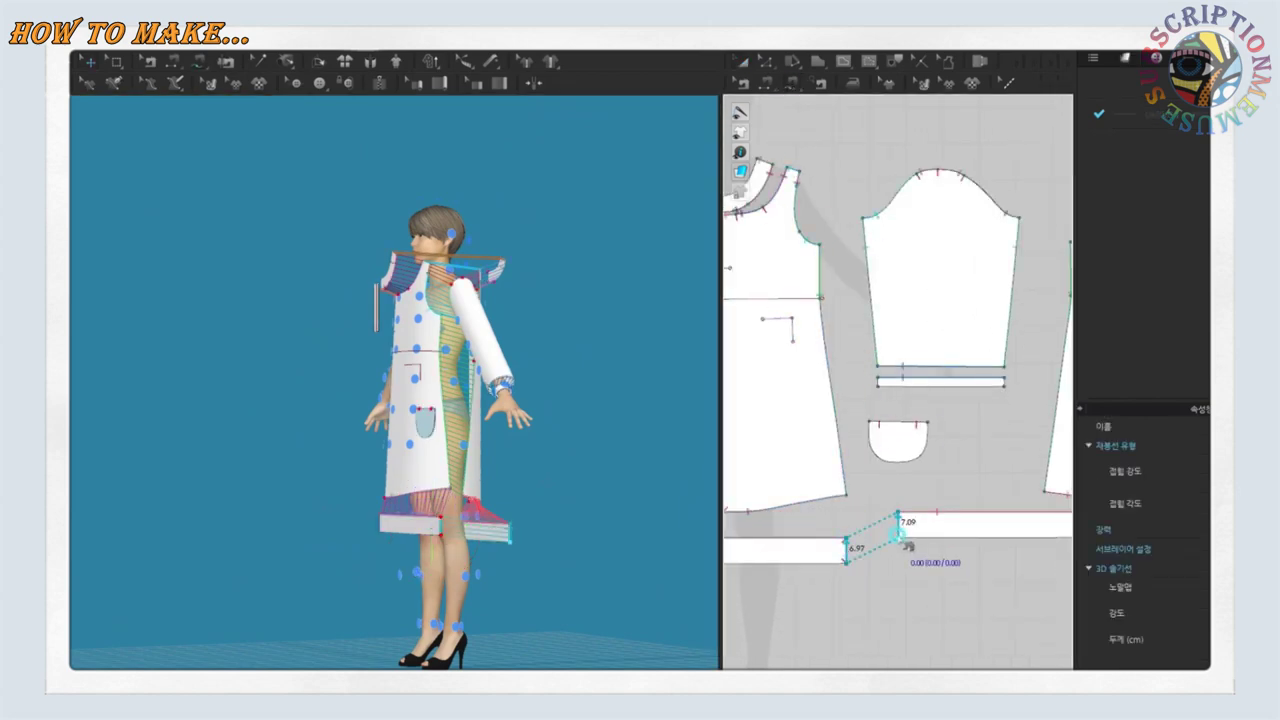
pyautogui.scroll(-4, 897, 420)
pyautogui.moveTo(652, 467); pyautogui.dragTo(482, 460)
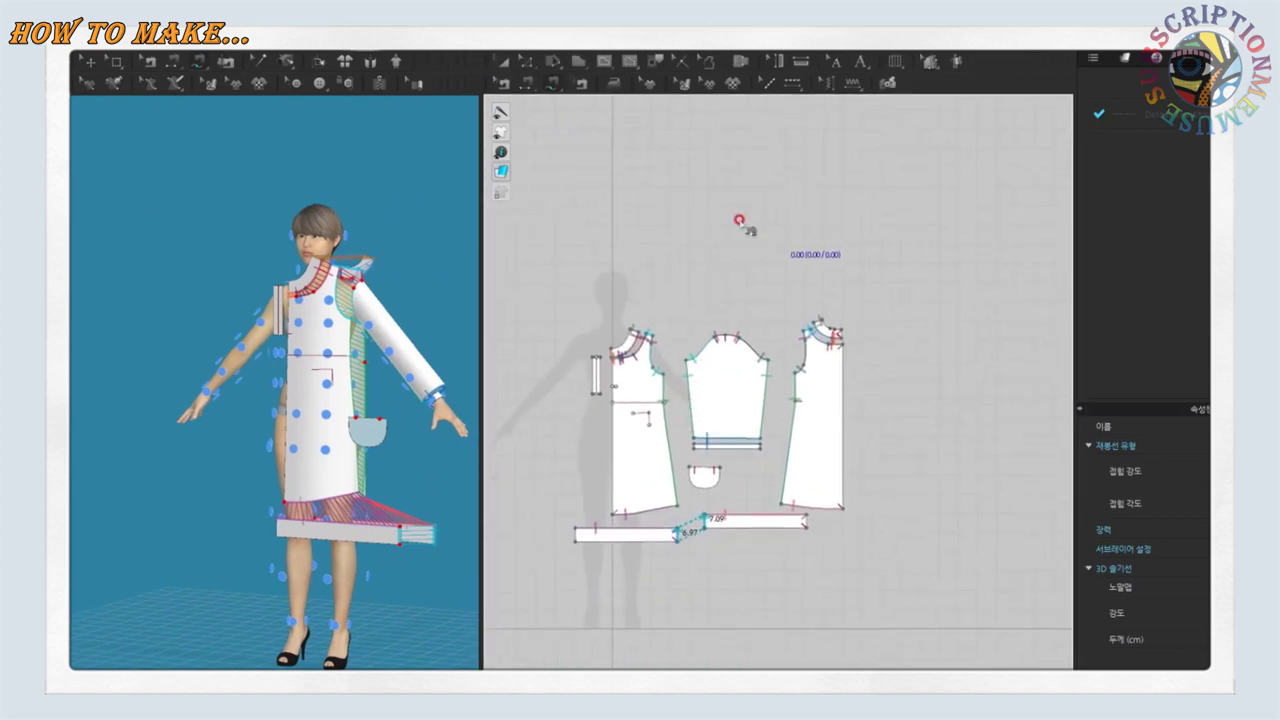
pyautogui.press('a')
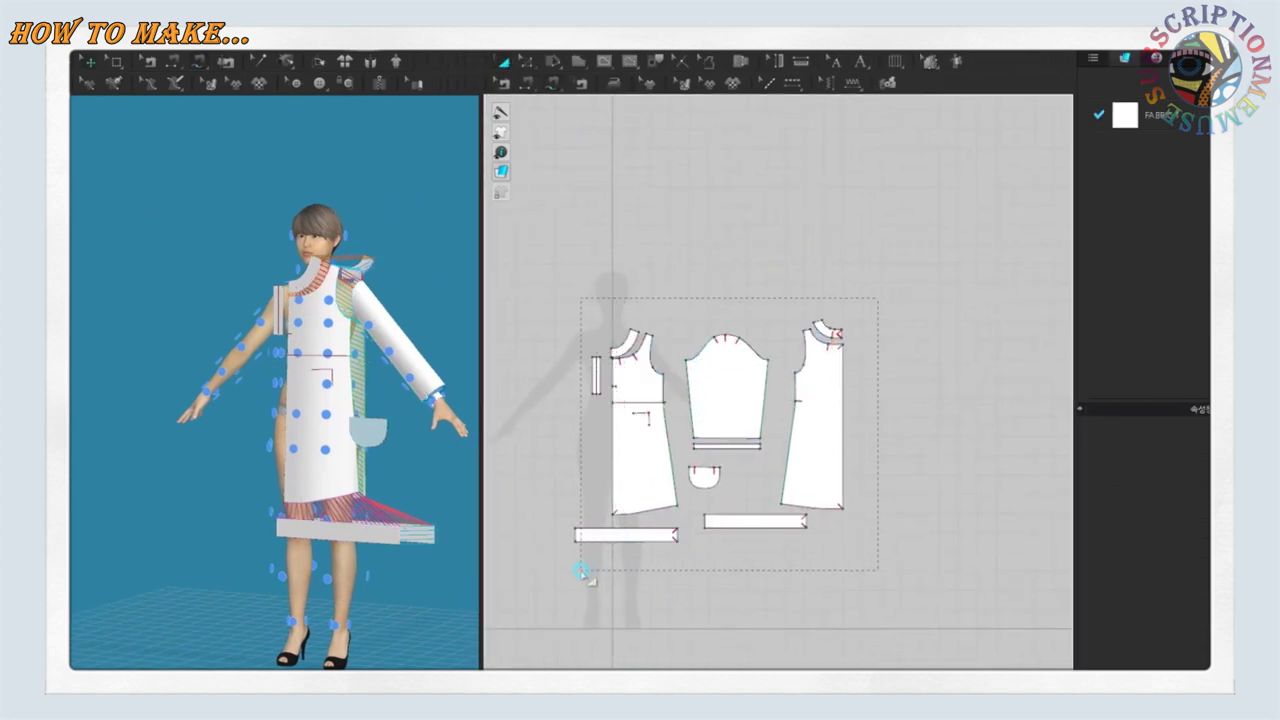
# Box-select the bodice, sleeve, pocket and band pieces and place Symmetric (Pattern and Sewing) copies on the left
pyautogui.moveTo(590, 570); pyautogui.dragTo(591, 570)
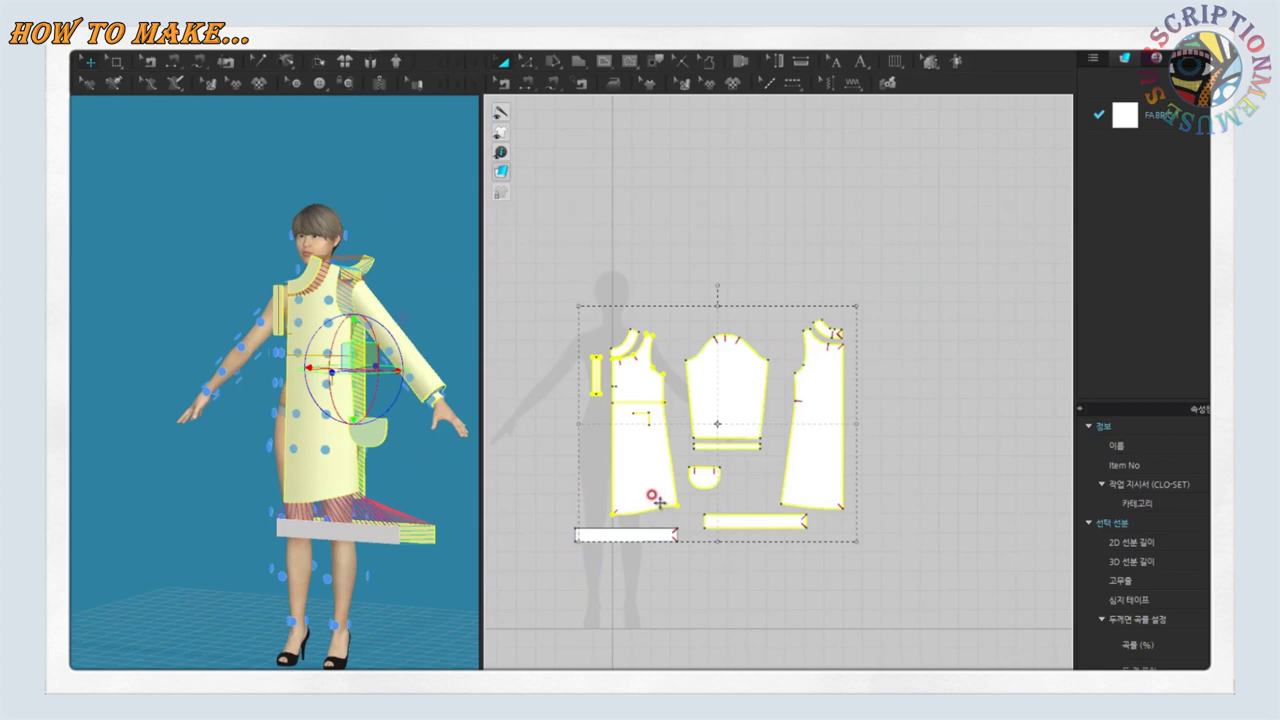
pyautogui.moveTo(650, 478); pyautogui.dragTo(710, 385)
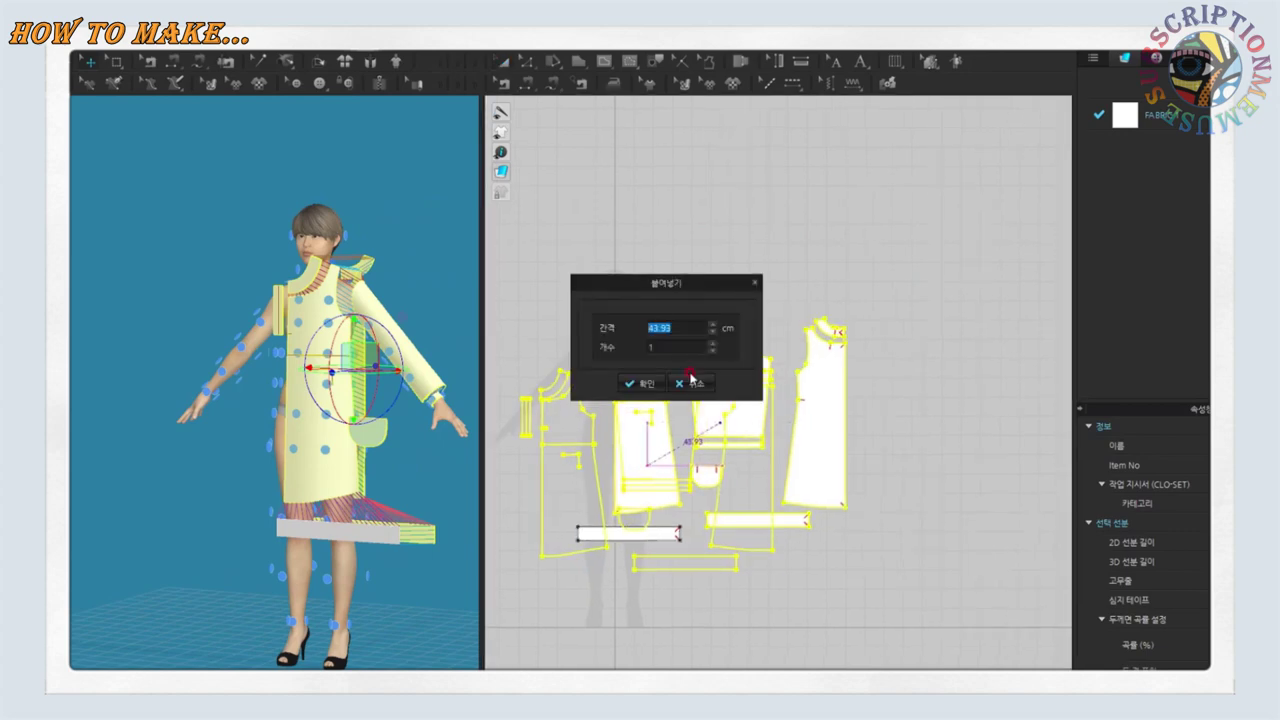
pyautogui.moveTo(710, 385); pyautogui.dragTo(680, 362)
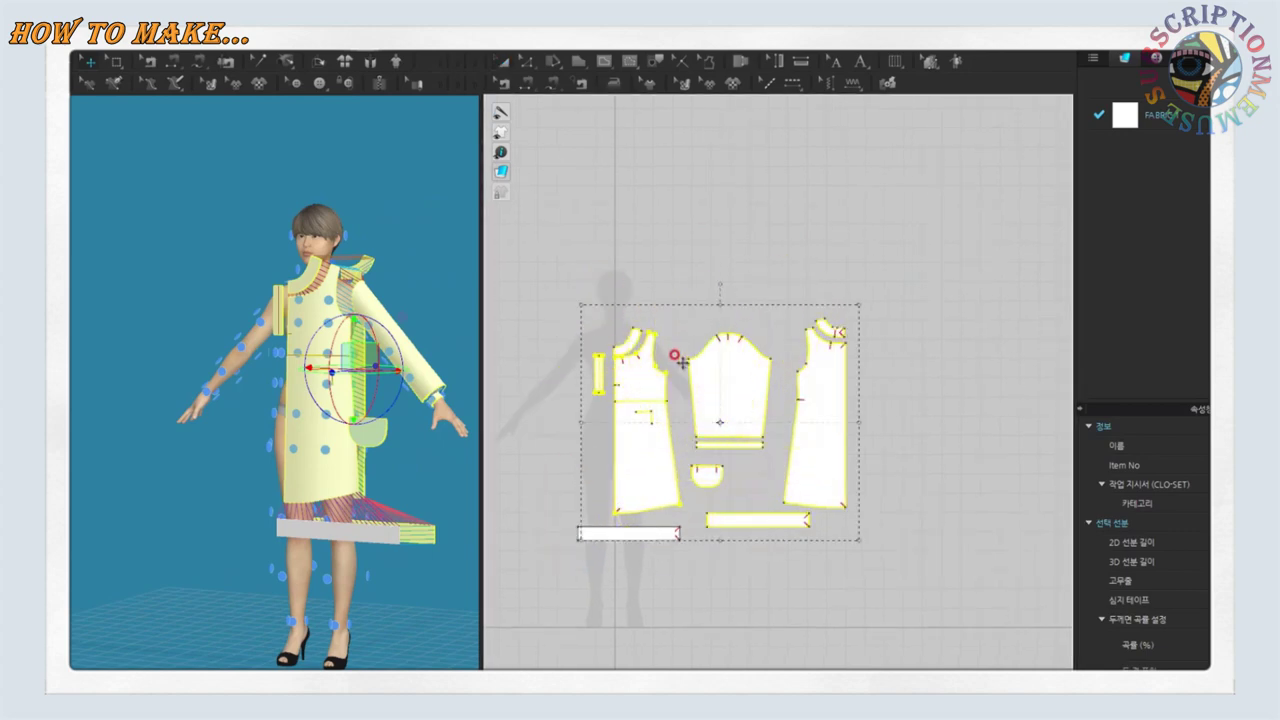
pyautogui.rightClick(848, 290)
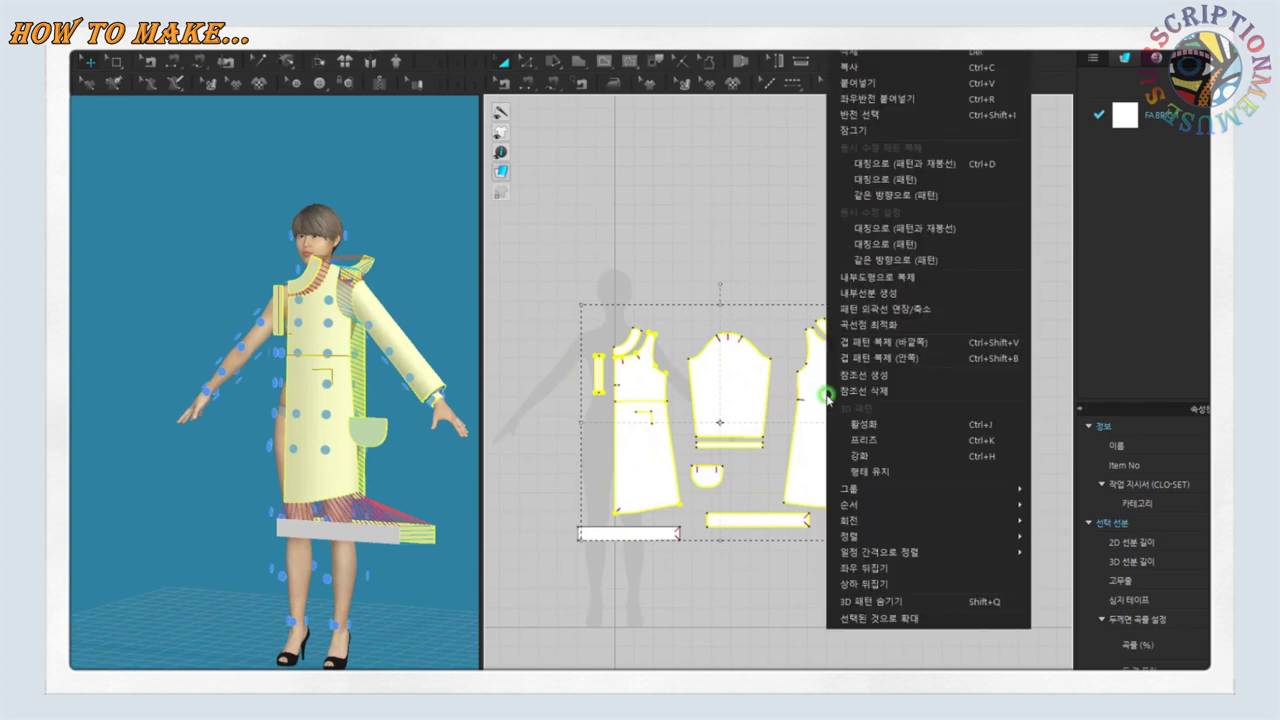
pyautogui.click(892, 172)
pyautogui.scroll(-2, 540, 400)
pyautogui.scroll(4, 680, 440)
pyautogui.scroll(2, 650, 422)
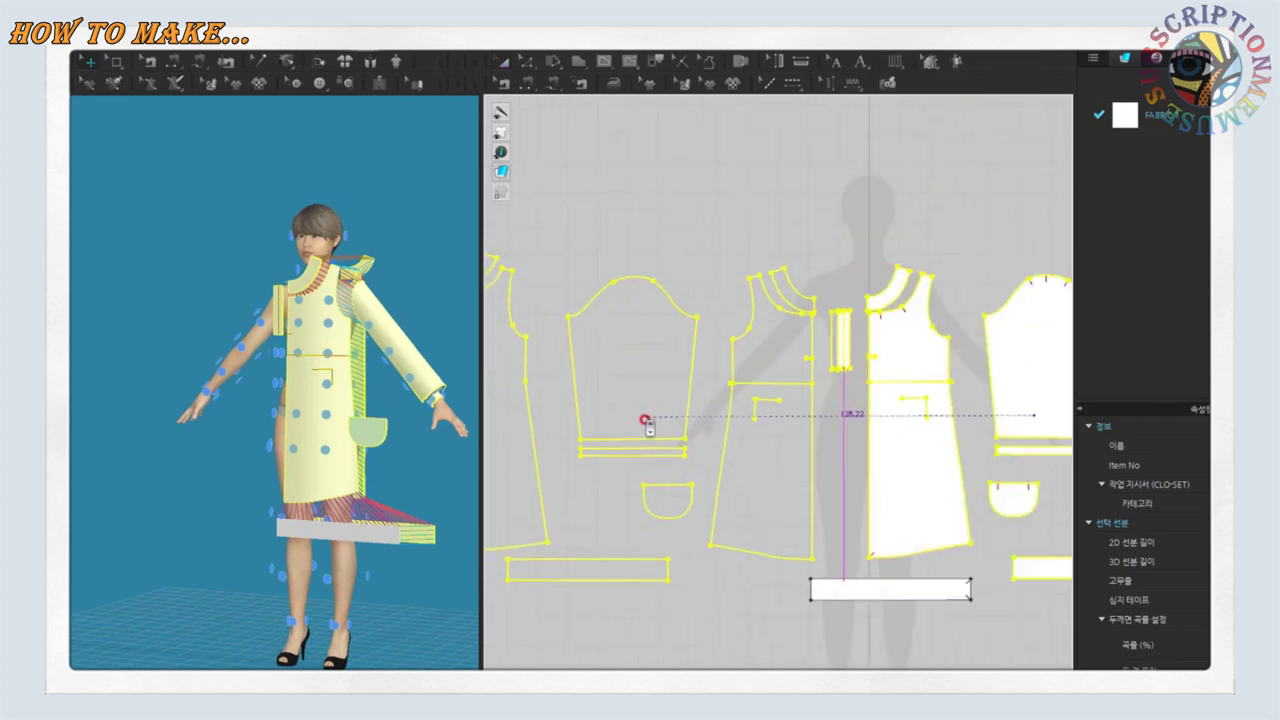
pyautogui.click(677, 429)
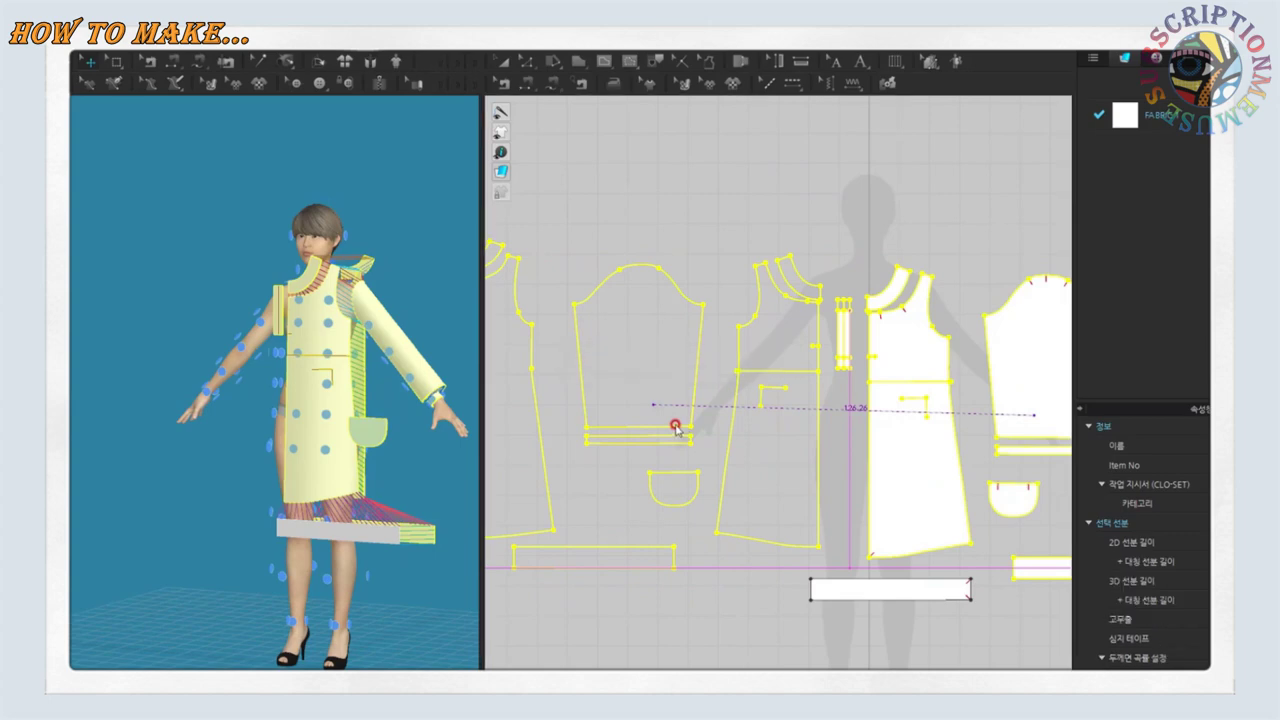
pyautogui.click(717, 209)
# Zoom and pan the 2D window to bring the band strips into view
pyautogui.scroll(-3, 950, 370)
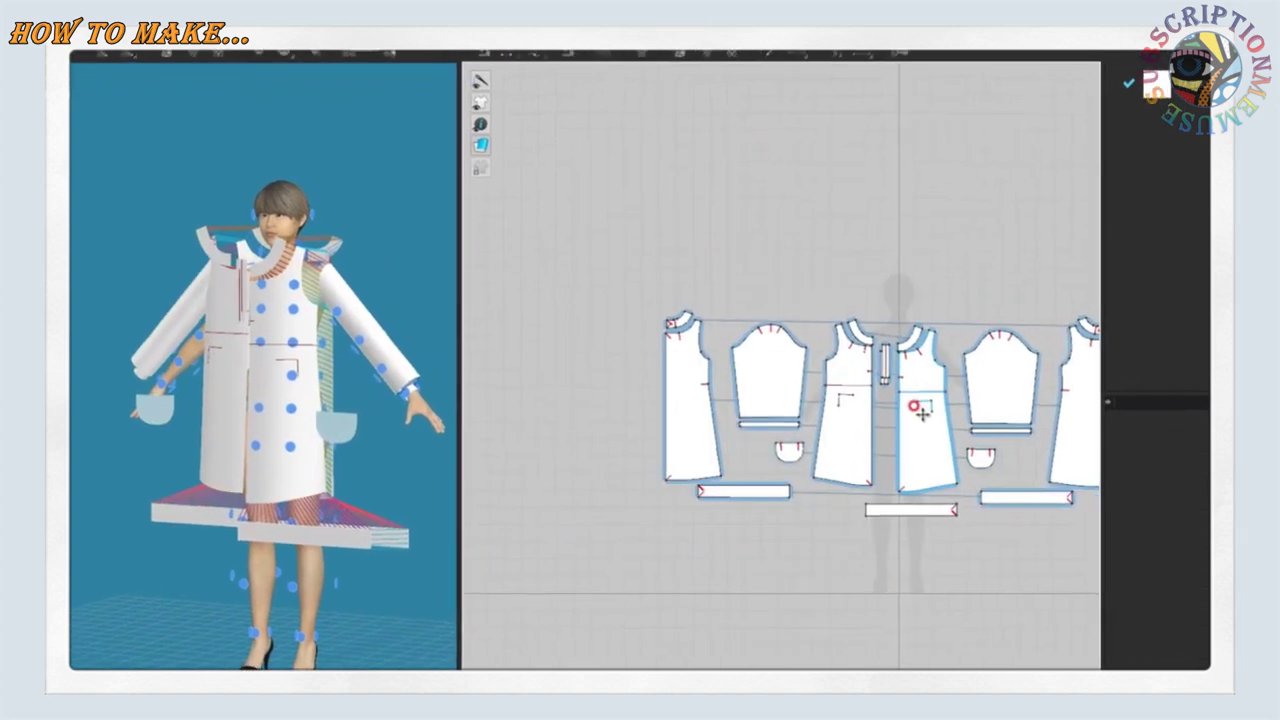
pyautogui.scroll(3, 947, 368)
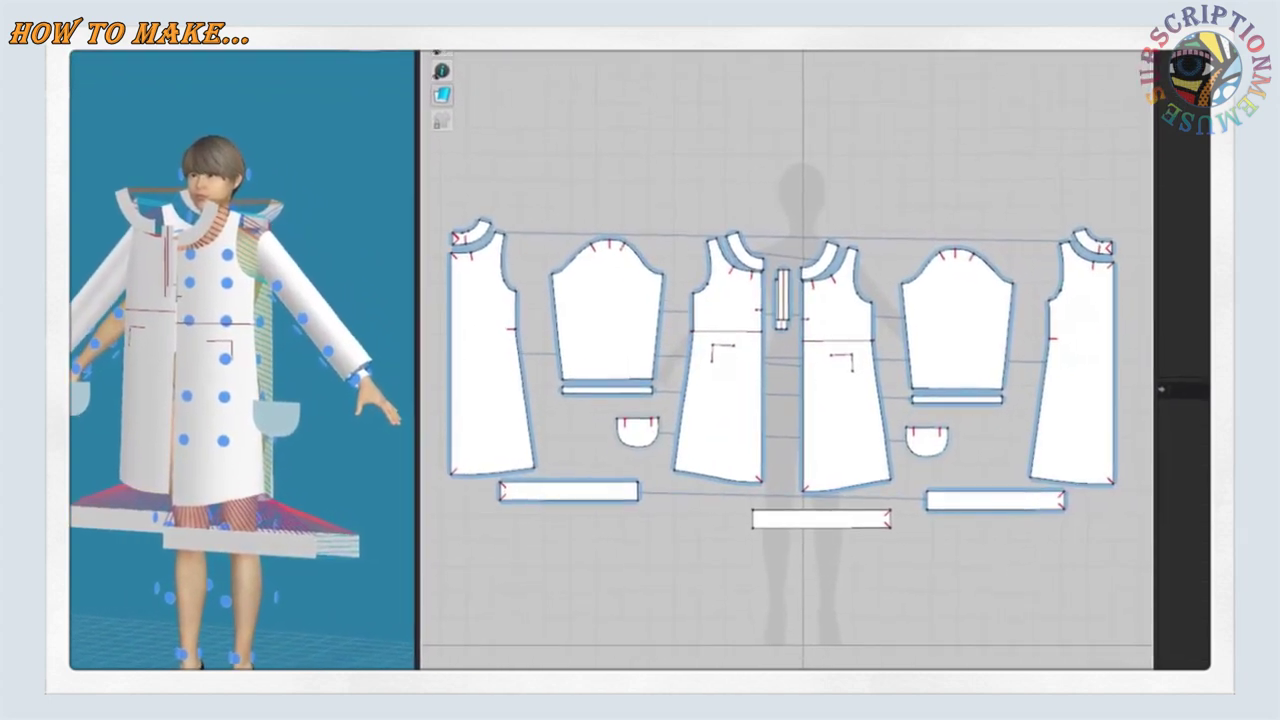
pyautogui.scroll(3, 777, 356)
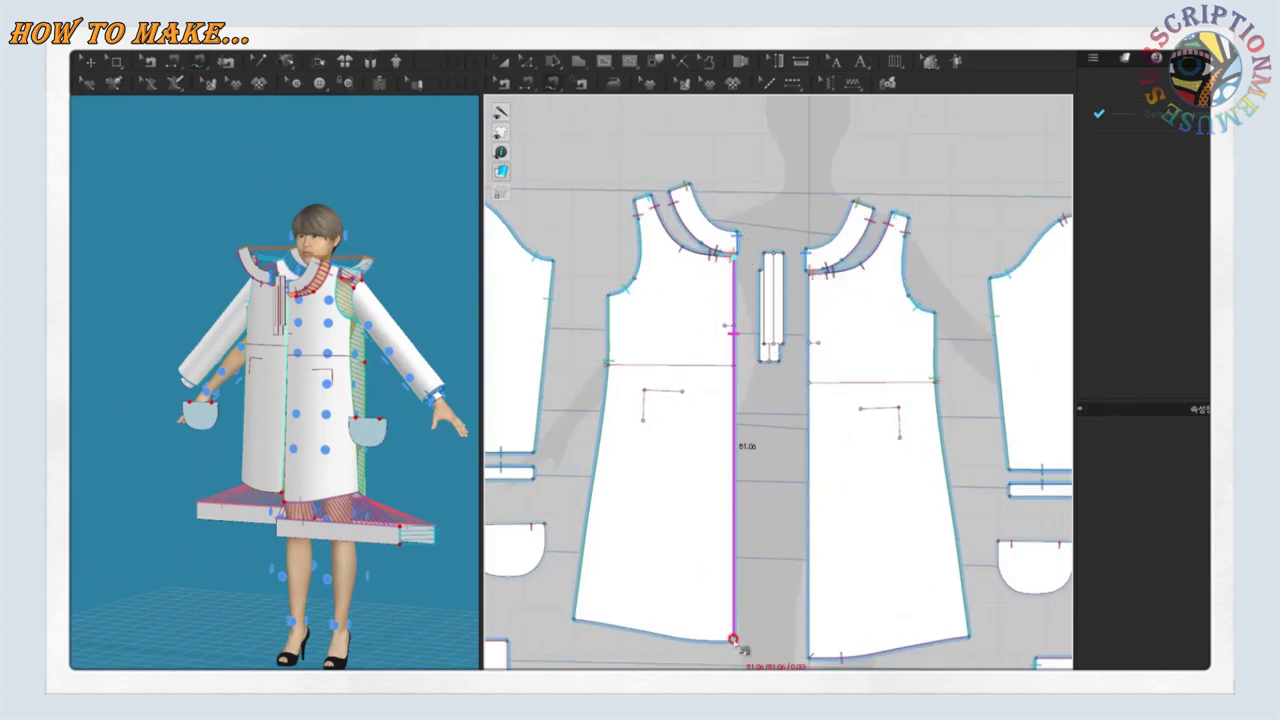
pyautogui.scroll(-2, 800, 560)
pyautogui.scroll(-2, 771, 606)
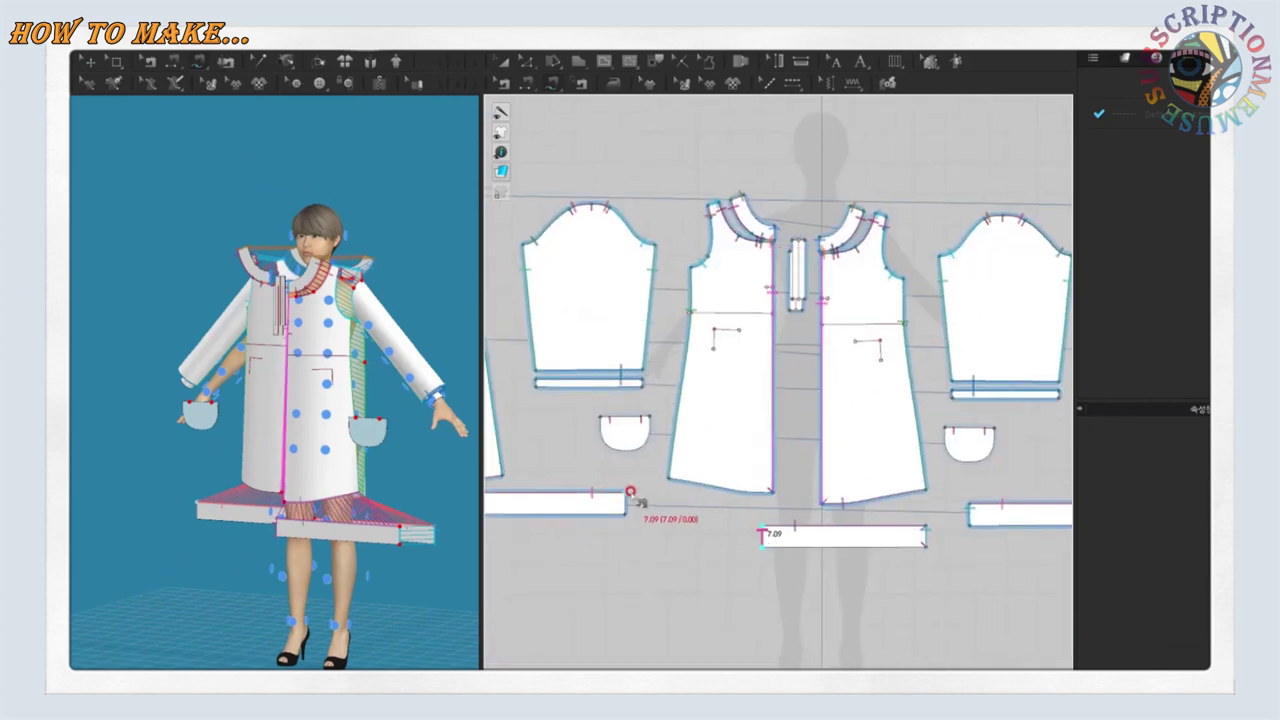
pyautogui.moveTo(628, 503); pyautogui.dragTo(606, 488, button='middle')
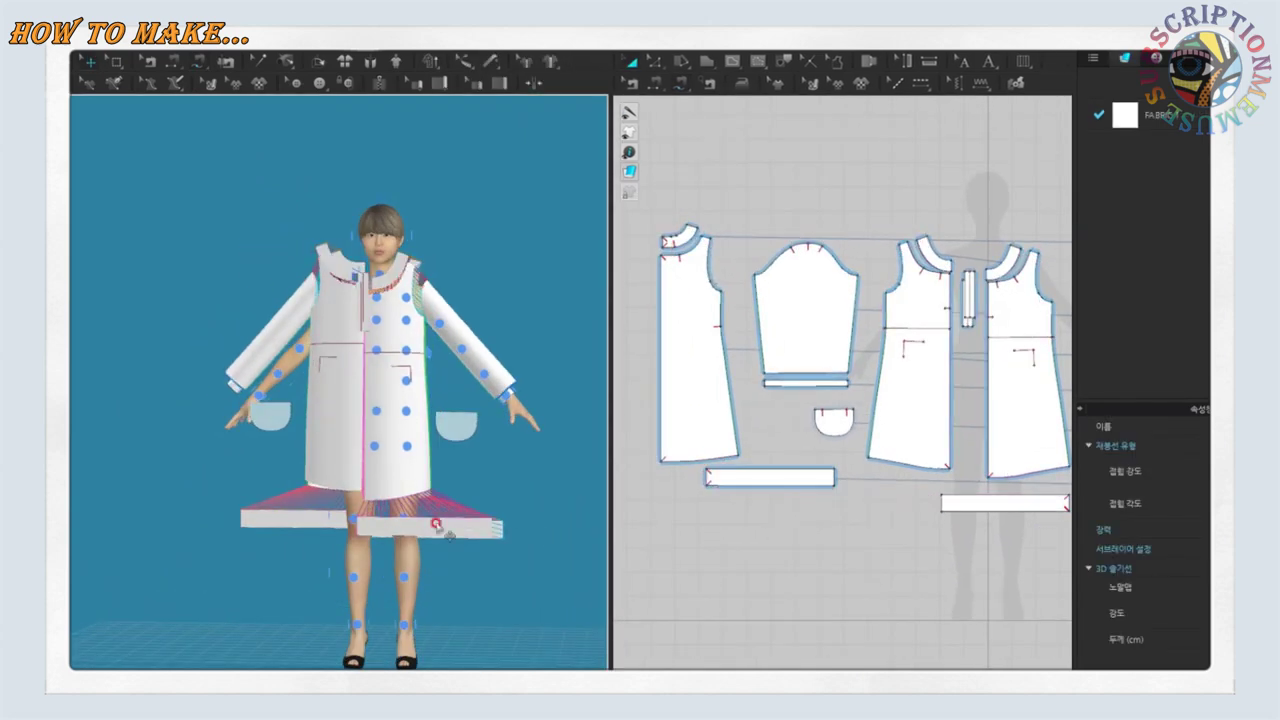
# Copy the middle bottom band piece and paste the copy below the front panels
pyautogui.click(770, 478)
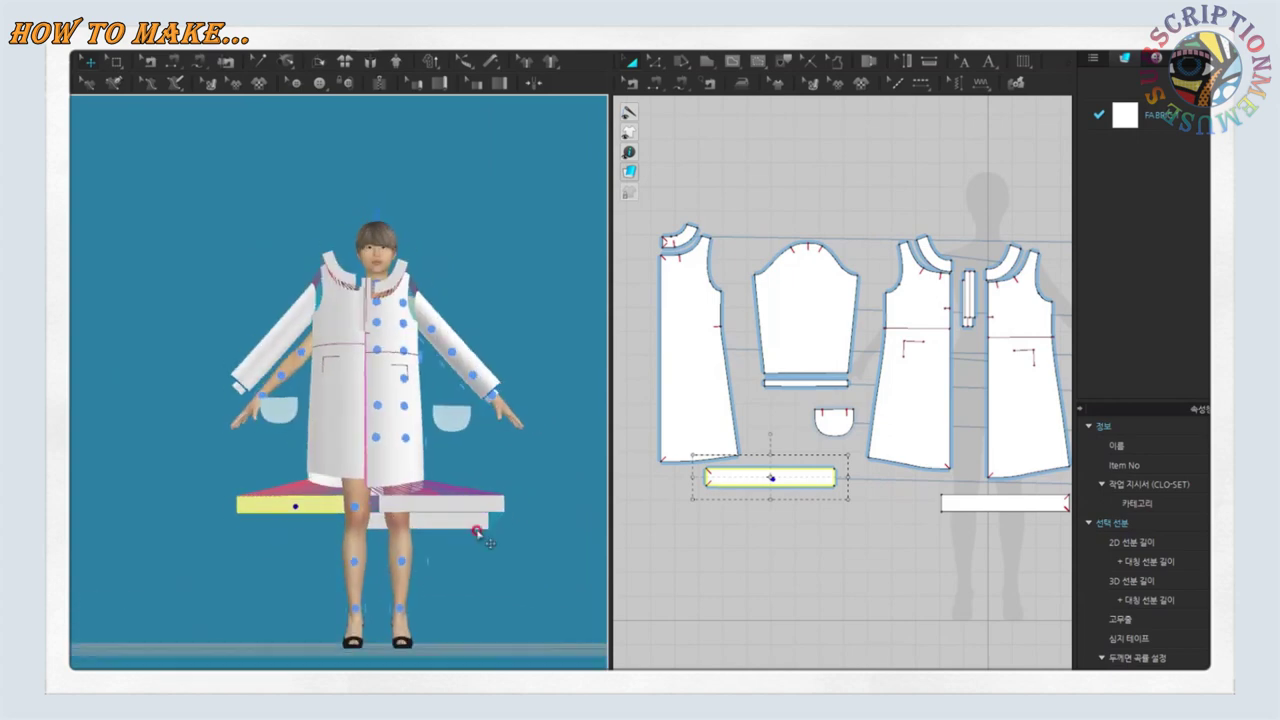
pyautogui.scroll(-2, 766, 477)
pyautogui.scroll(2, 680, 496)
pyautogui.click(874, 519)
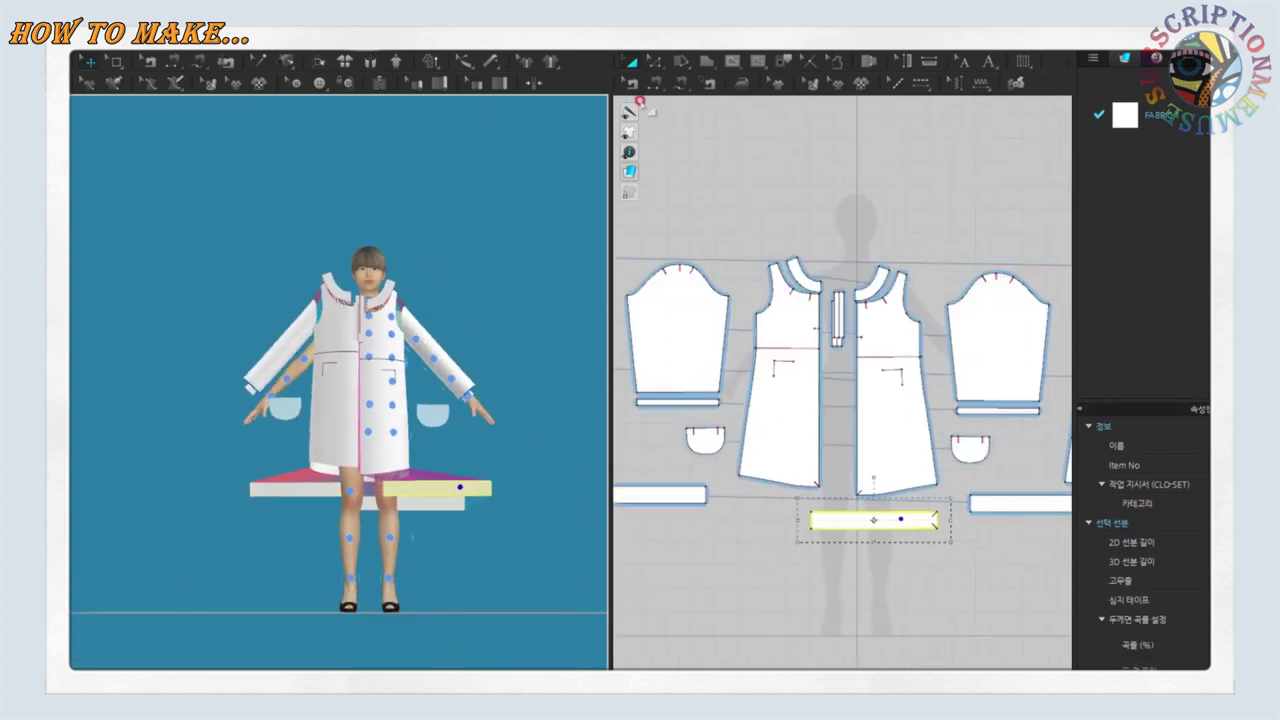
pyautogui.rightClick(814, 520)
pyautogui.click(850, 545)
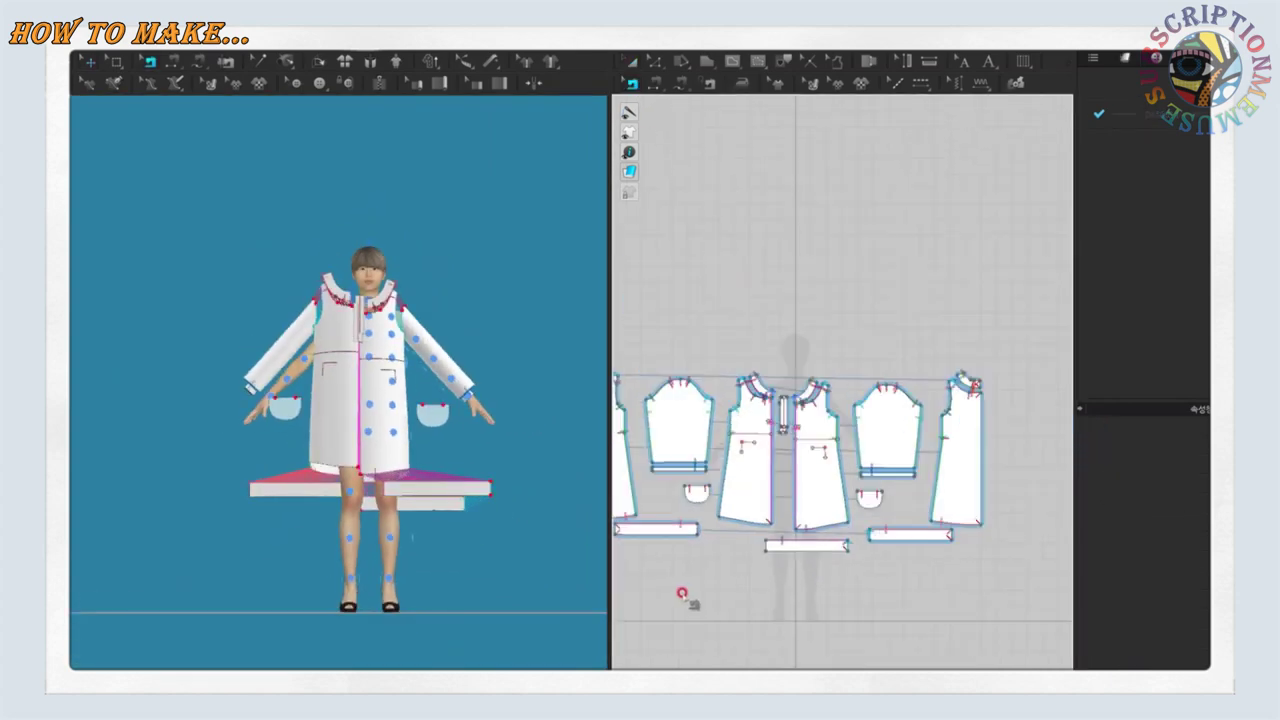
pyautogui.scroll(2, 738, 526)
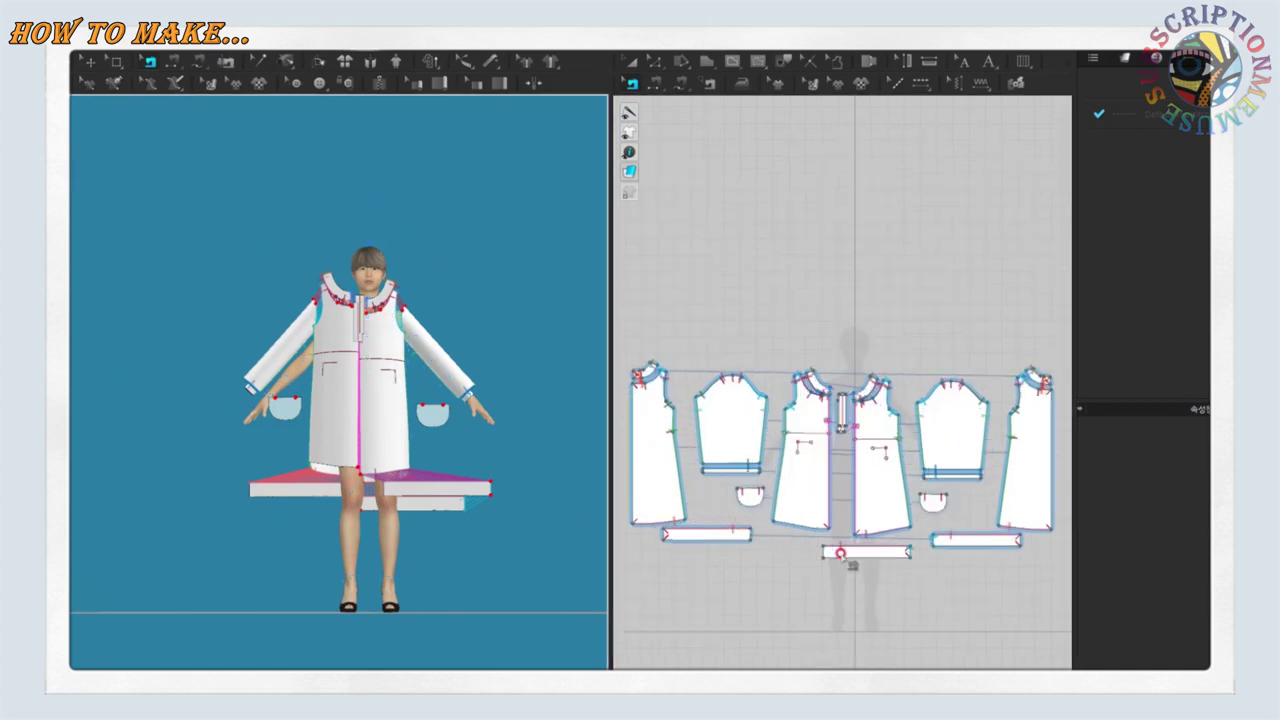
pyautogui.rightClick(786, 206)
pyautogui.click(769, 294)
pyautogui.rightClick(845, 534)
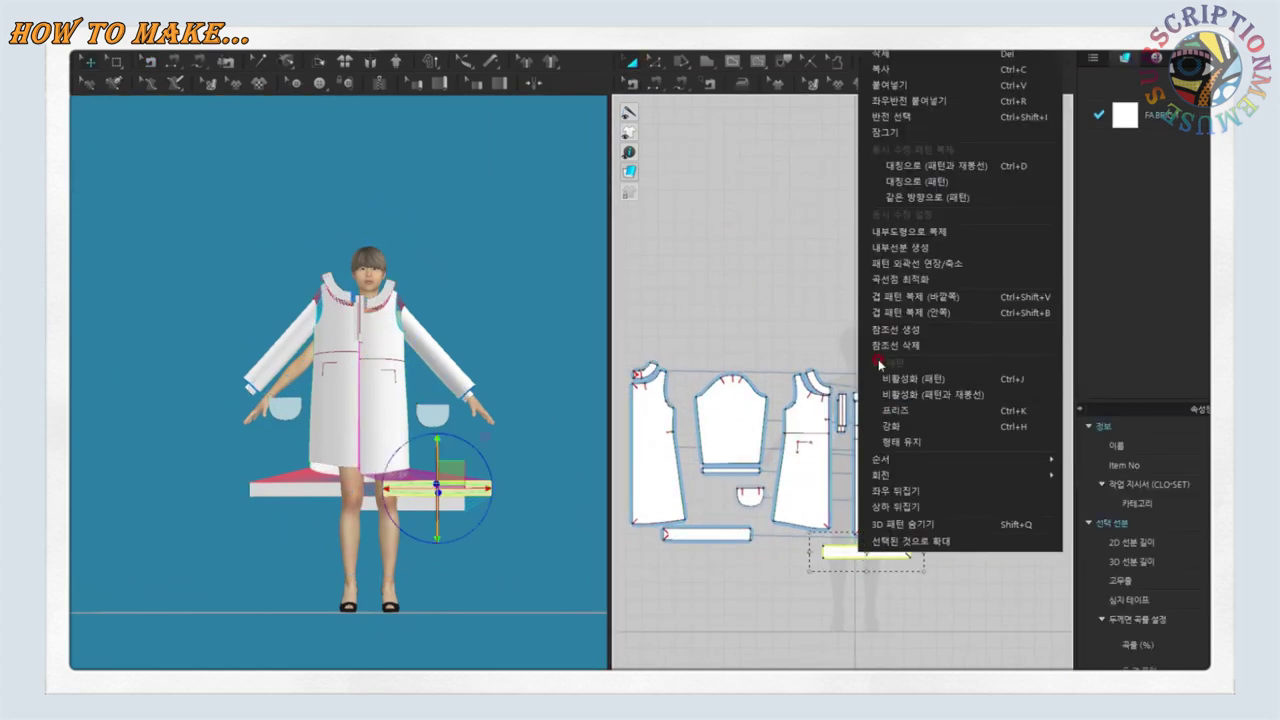
pyautogui.click(900, 86)
pyautogui.click(843, 563)
# Turn the avatar to its back and select the back band piece
pyautogui.scroll(4, 805, 560)
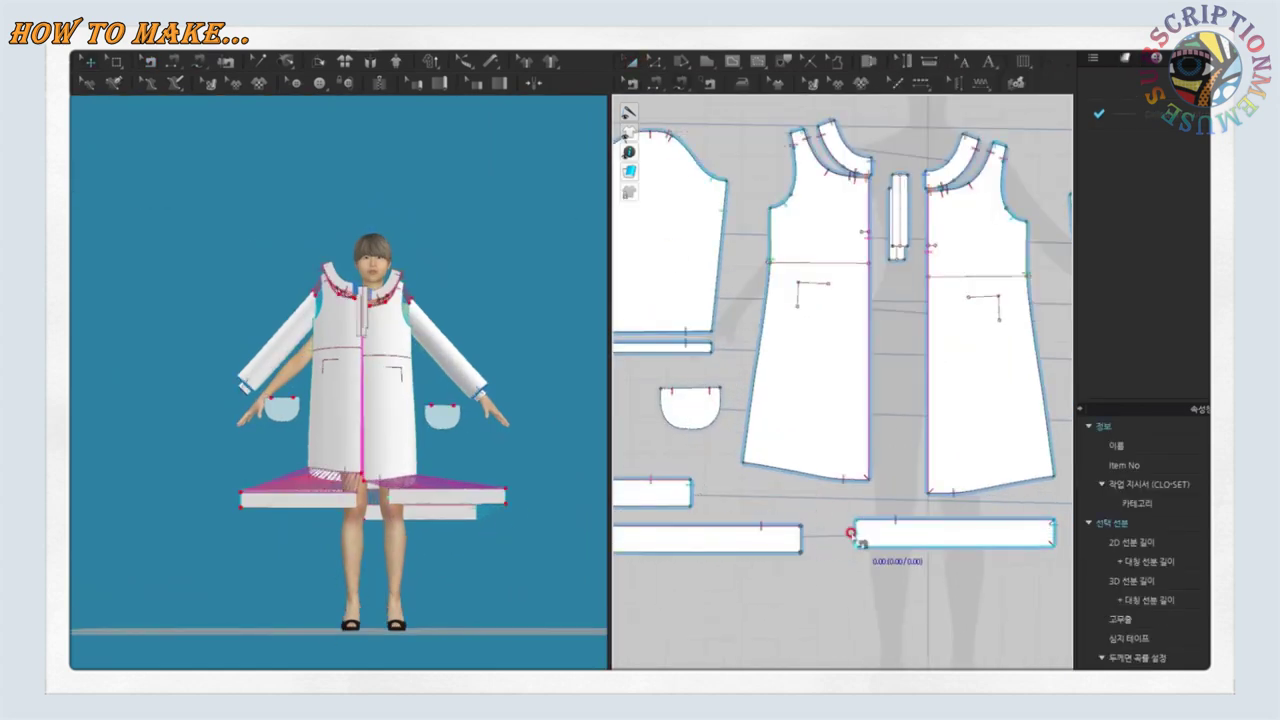
pyautogui.moveTo(494, 520); pyautogui.dragTo(163, 517, button='right')
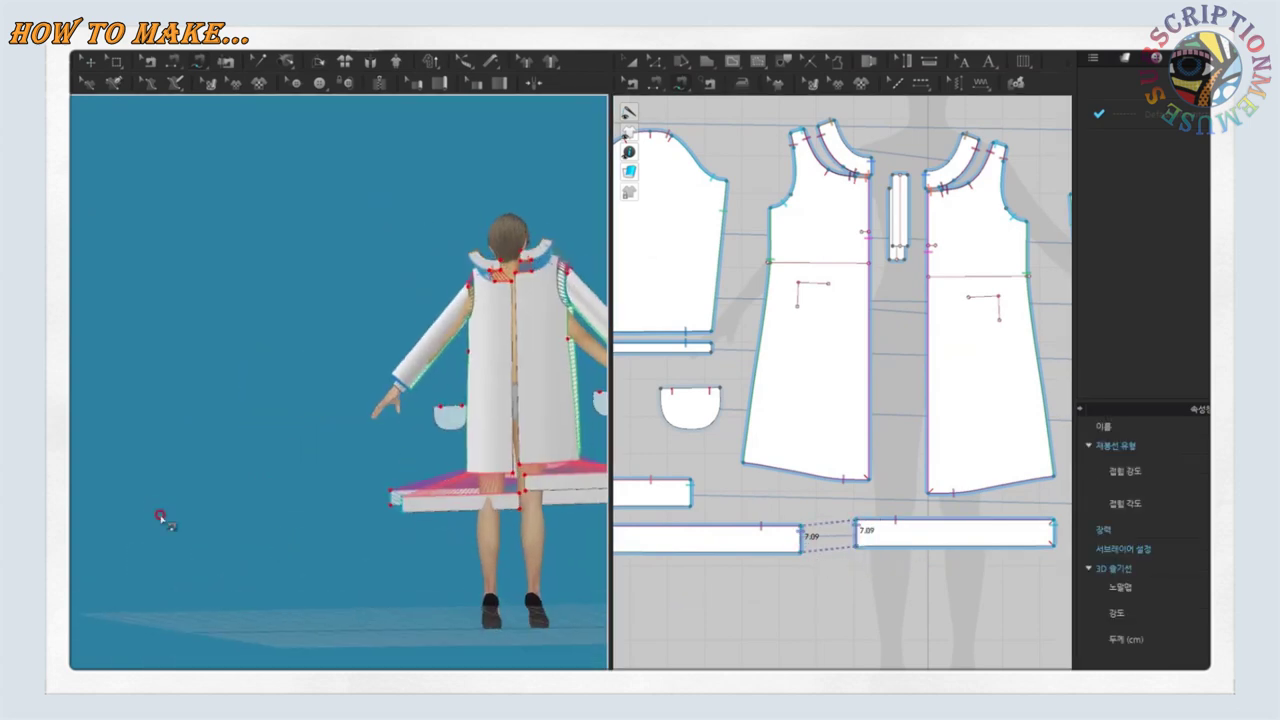
pyautogui.scroll(2, 330, 400)
pyautogui.scroll(2, 467, 522)
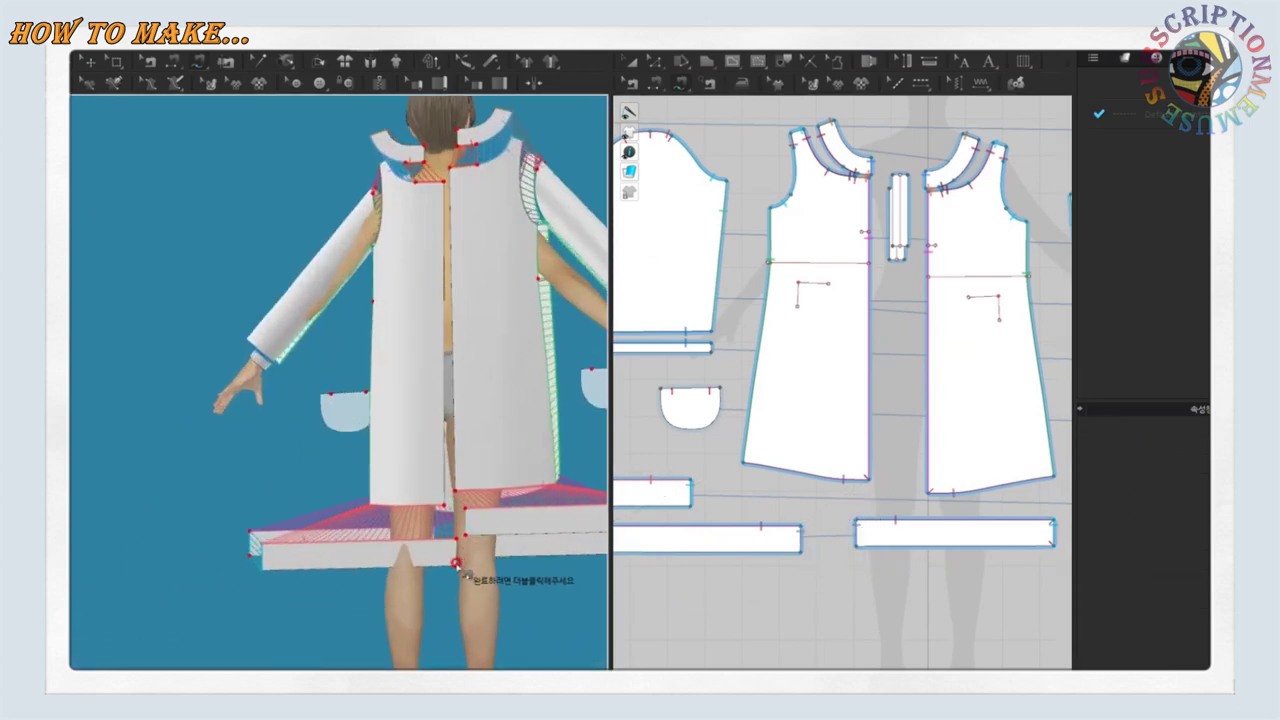
pyautogui.click(430, 545)
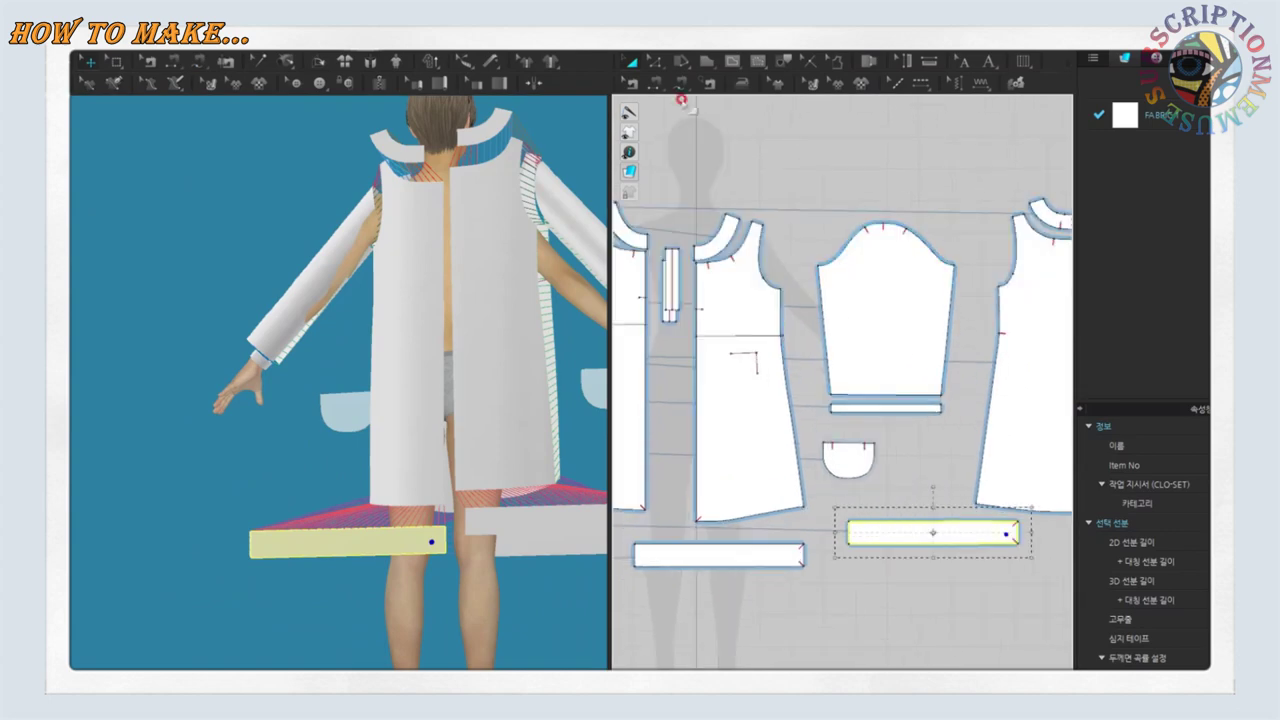
# Sew the two centre-back edges together with an 85.51 seam
pyautogui.scroll(2, 476, 521)
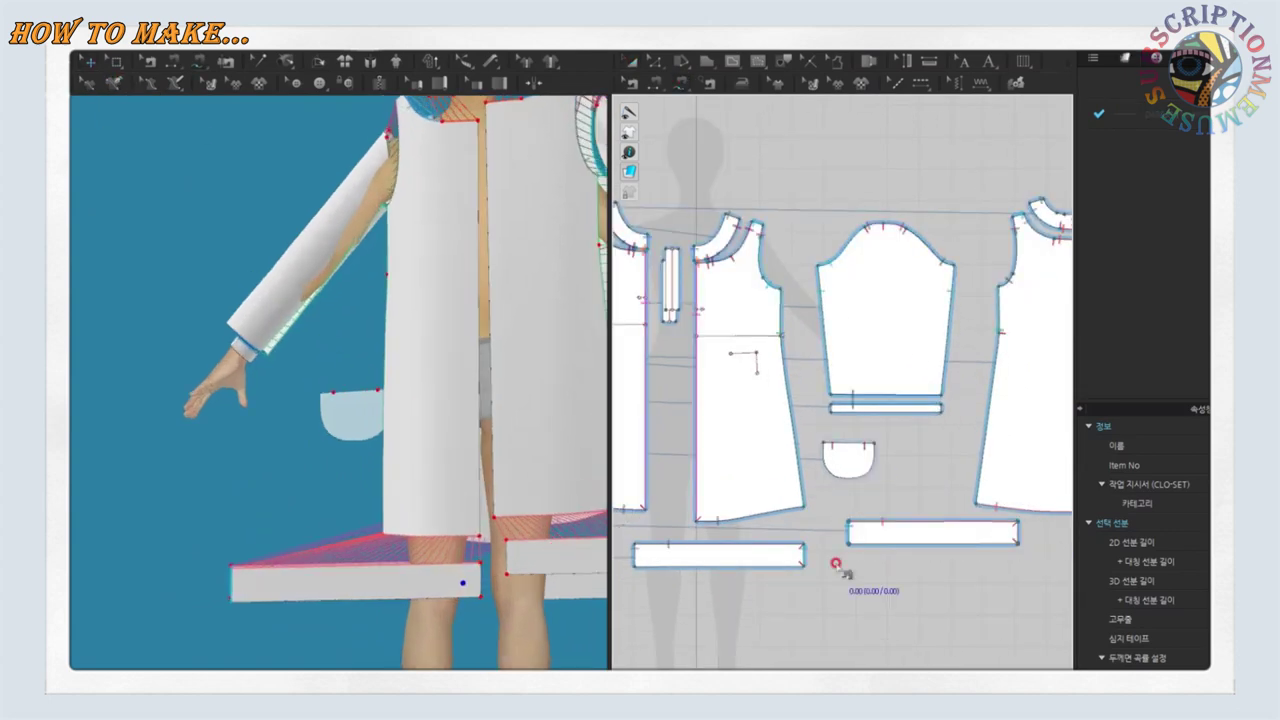
pyautogui.scroll(-2, 1015, 524)
pyautogui.scroll(-2, 848, 537)
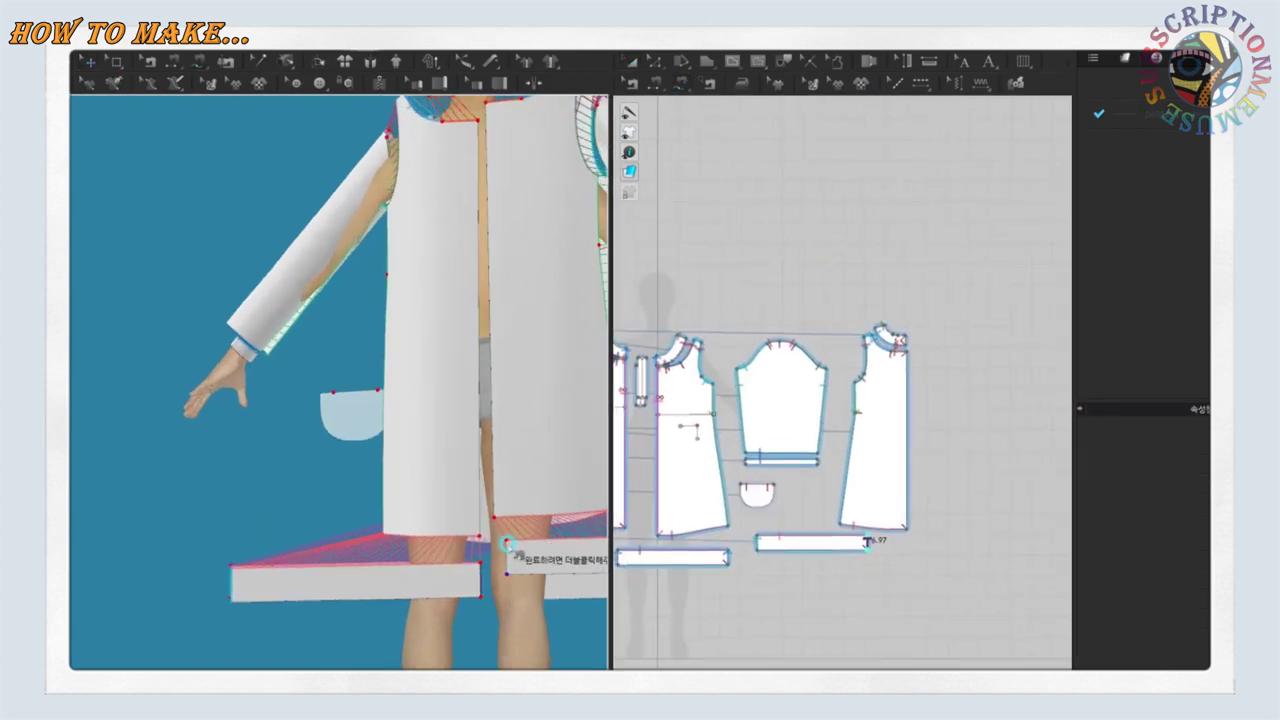
pyautogui.scroll(2, 510, 575)
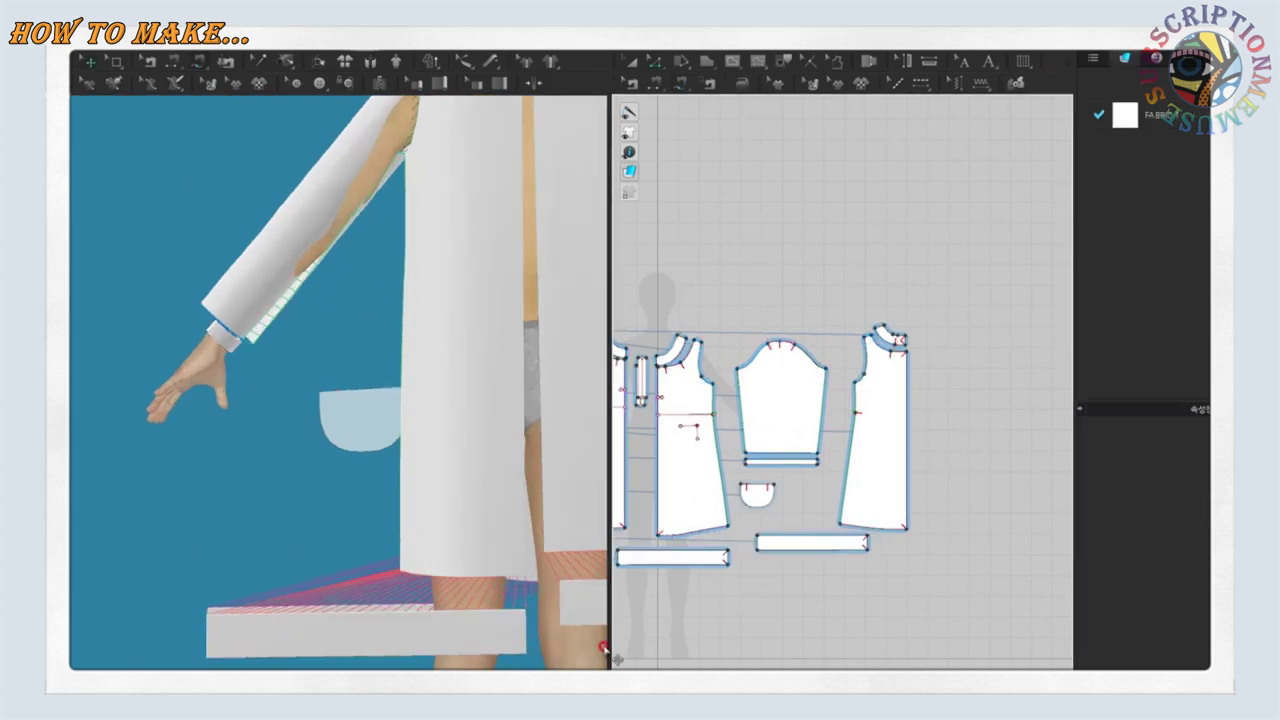
pyautogui.scroll(1, 557, 623)
pyautogui.scroll(1, 543, 586)
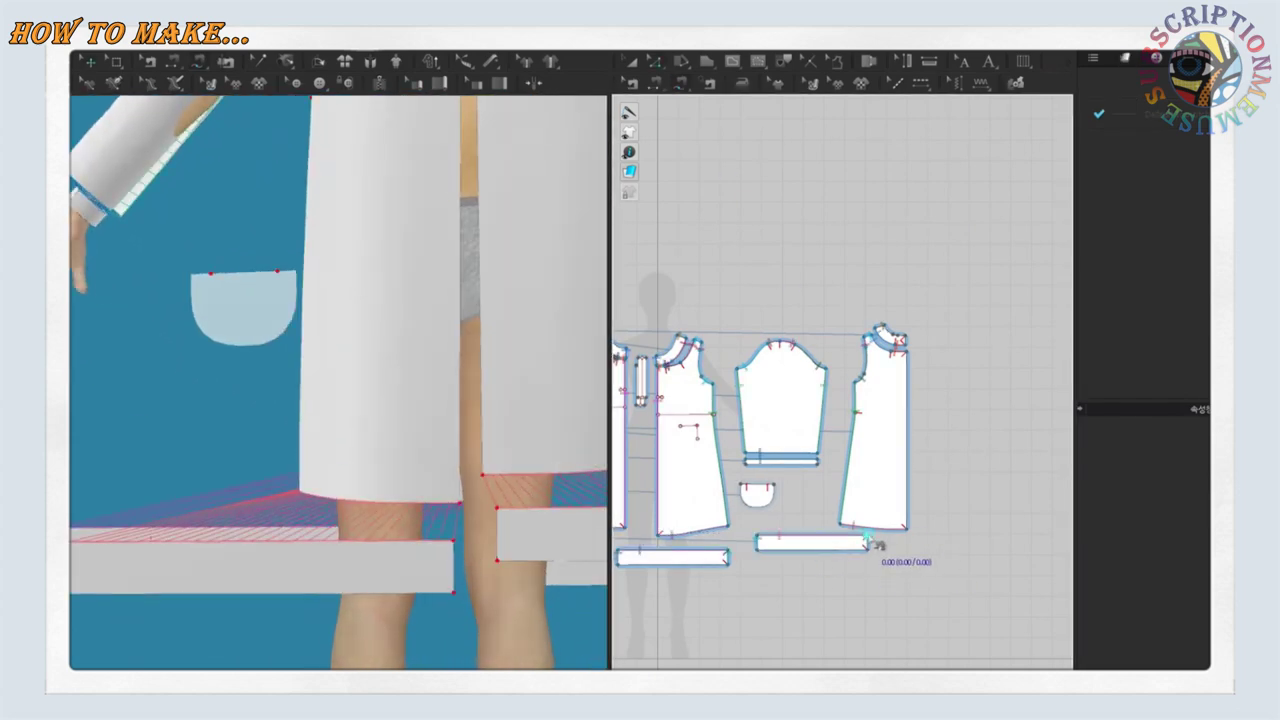
pyautogui.scroll(2, 546, 556)
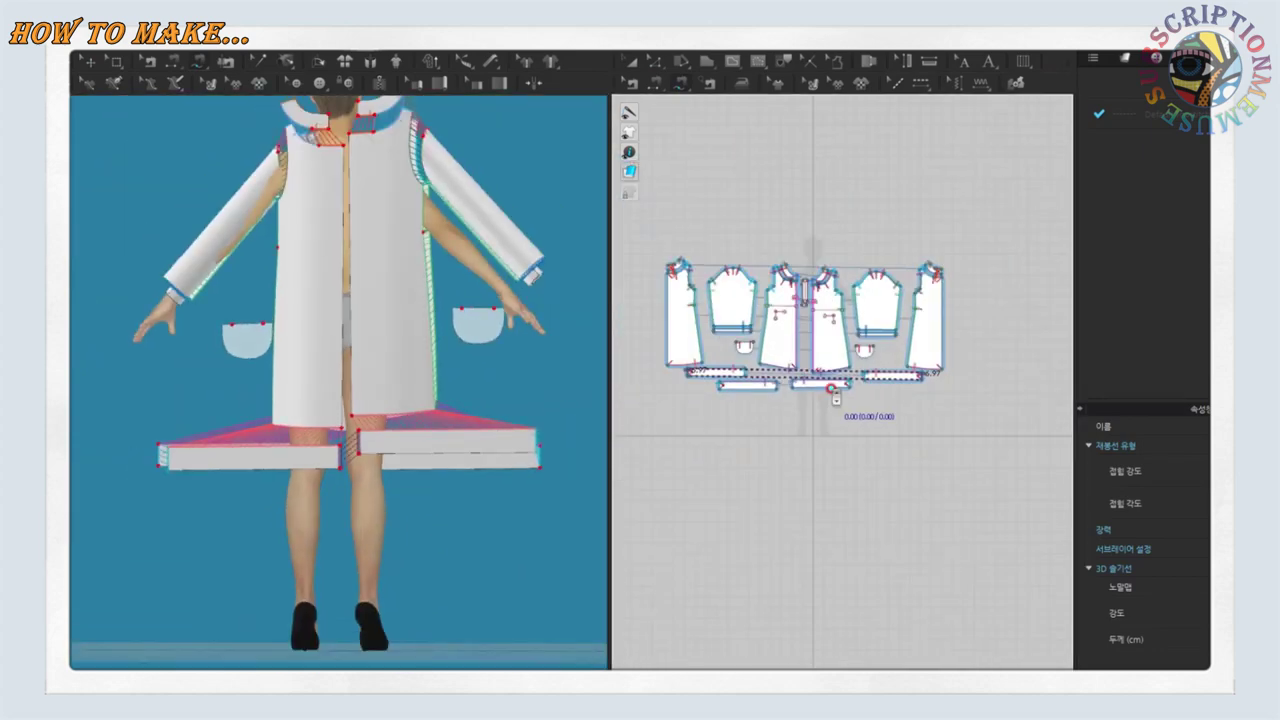
pyautogui.scroll(1, 832, 390)
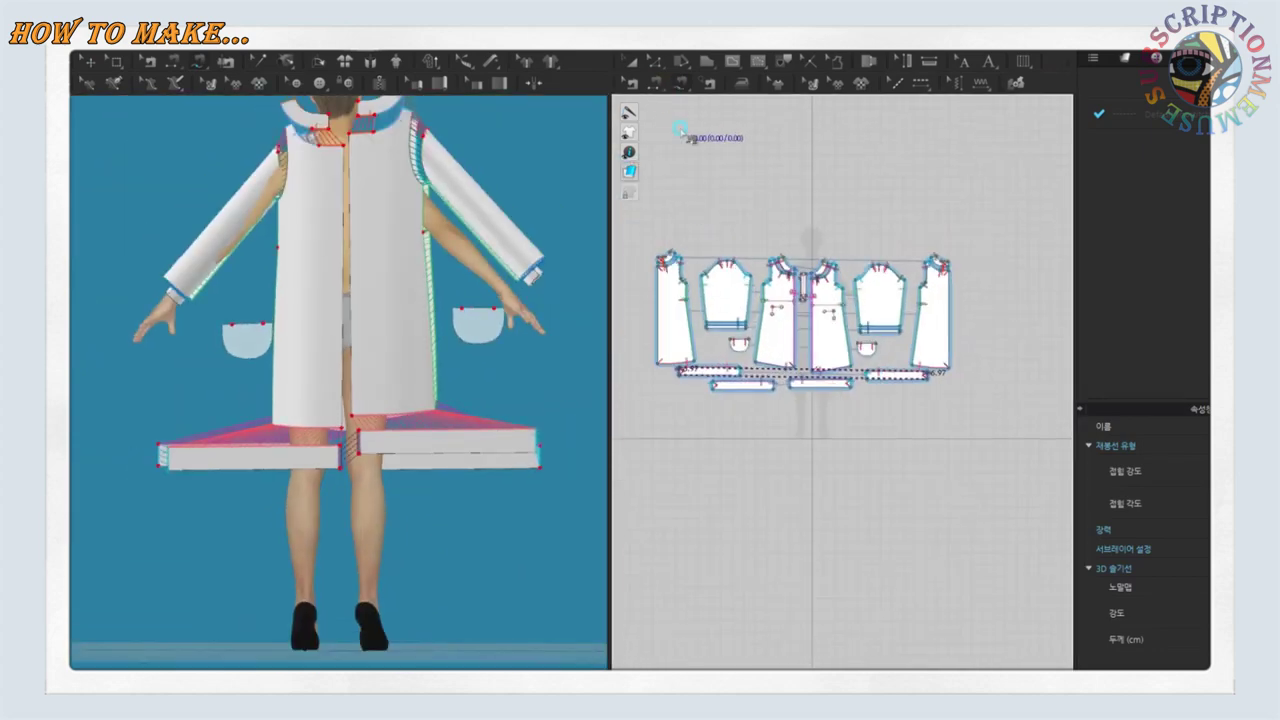
pyautogui.click(946, 270)
pyautogui.click(660, 337)
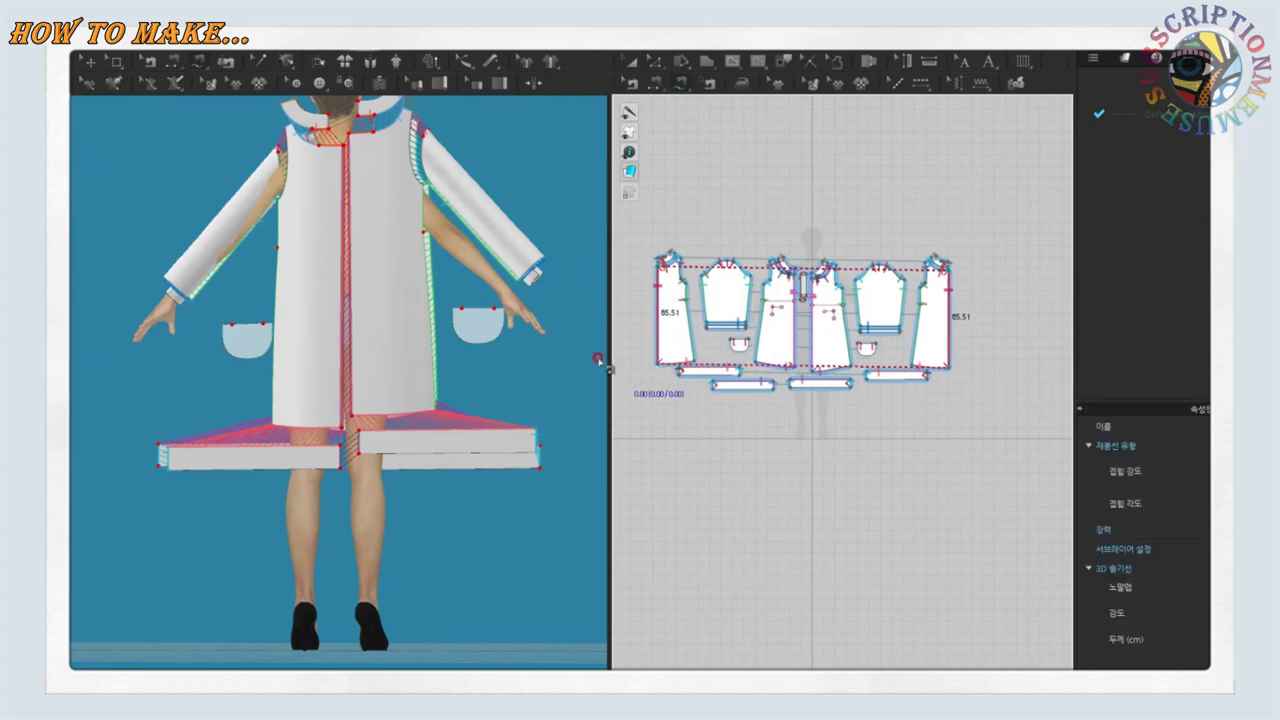
pyautogui.scroll(-2, 665, 345)
# Widen the 3D window beside the patterns and view the sewn dress halves from the front
pyautogui.press('a')
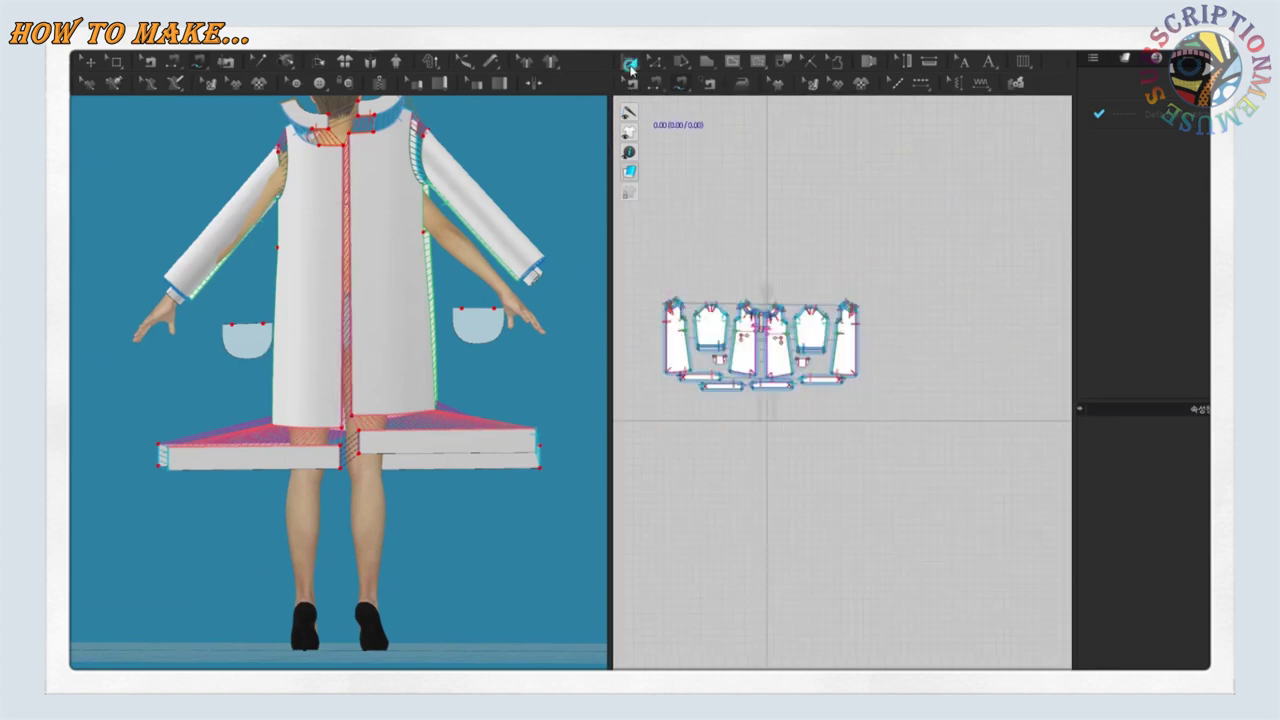
pyautogui.press('2')
pyautogui.scroll(2, 462, 360)
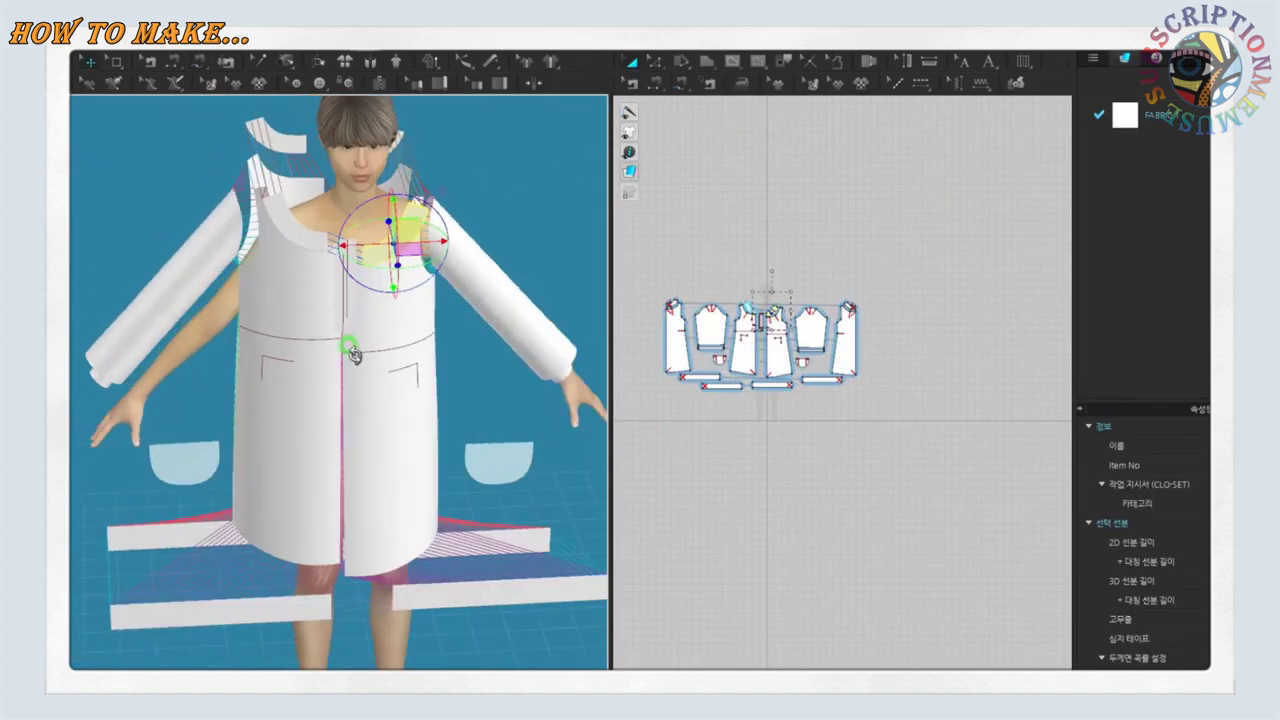
pyautogui.scroll(-1, 349, 351)
pyautogui.moveTo(608, 415); pyautogui.dragTo(818, 415)
pyautogui.scroll(2, 910, 492)
pyautogui.scroll(-2, 737, 323)
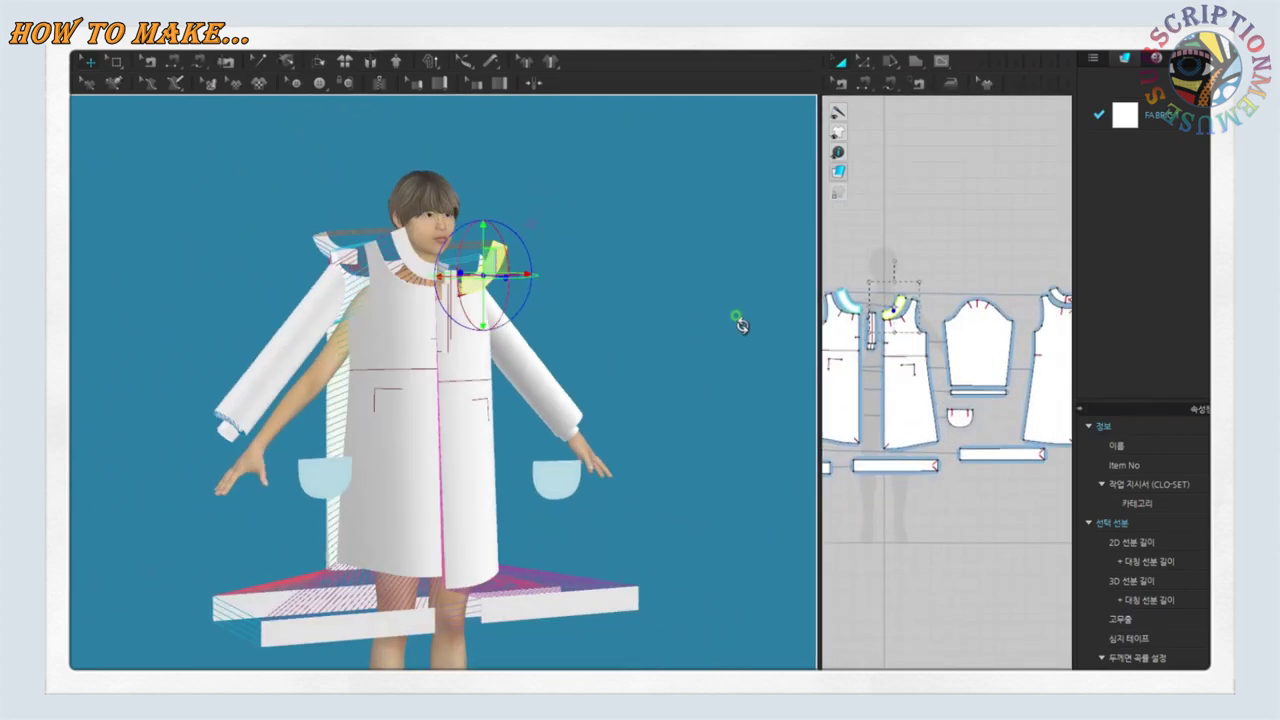
pyautogui.moveTo(737, 323)
pyautogui.mouseDown(button='right')
pyautogui.moveTo(700, 400)
pyautogui.moveTo(706, 422)
pyautogui.moveTo(657, 506)
pyautogui.moveTo(386, 486)
pyautogui.moveTo(733, 488)
pyautogui.moveTo(374, 486)
pyautogui.moveTo(537, 486)
pyautogui.moveTo(666, 418)
pyautogui.mouseUp(button='right')
pyautogui.click(655, 430)
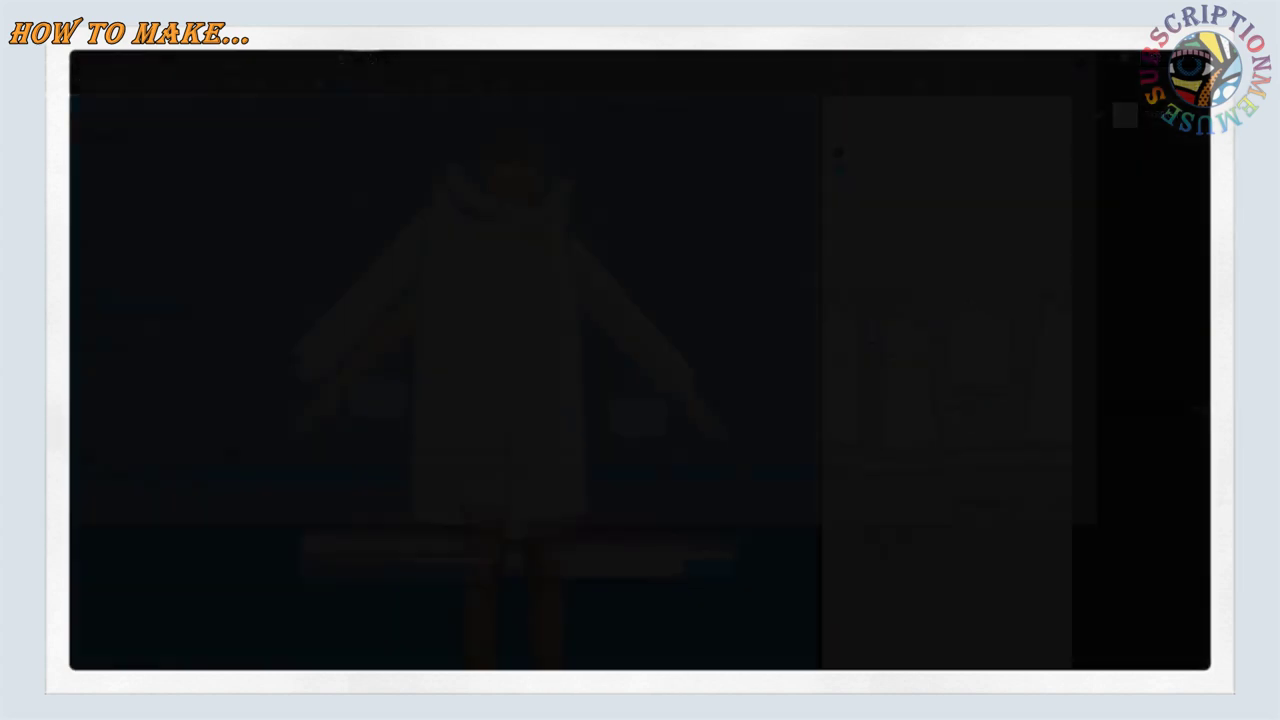
# Save the project as the homwear project file (*.zprj)
pyautogui.write('homwear')
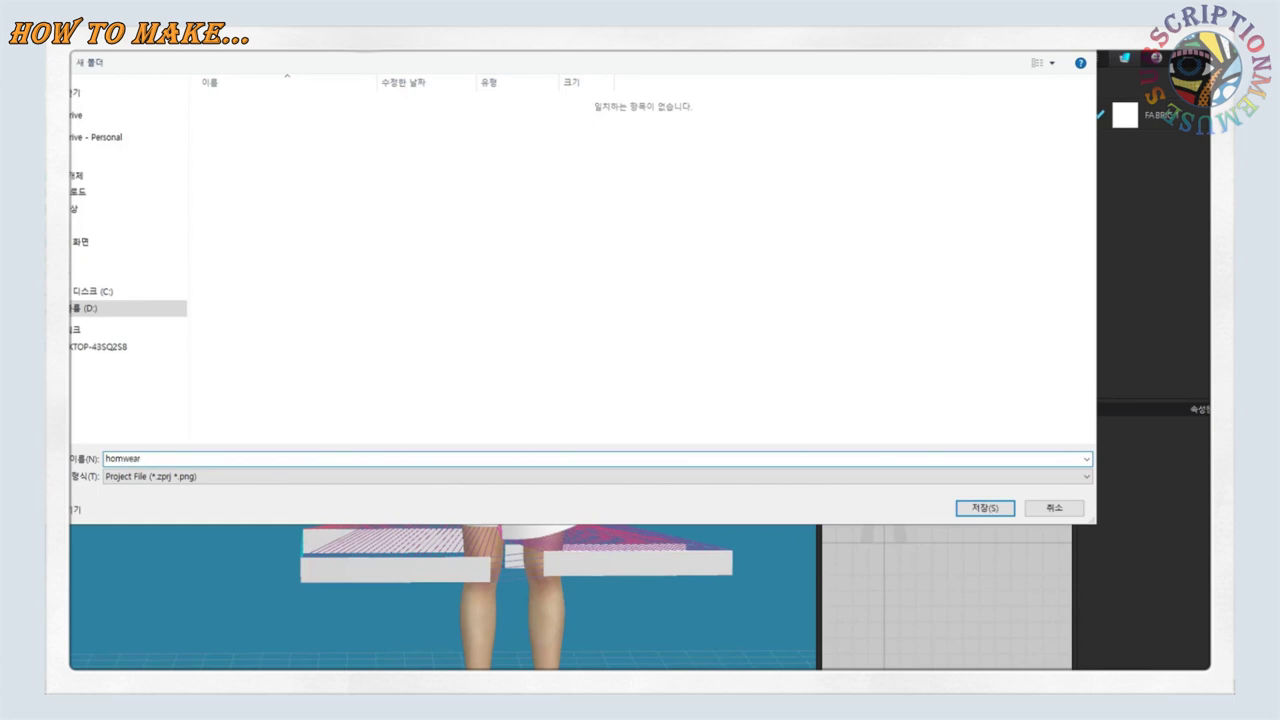
pyautogui.press('Return')
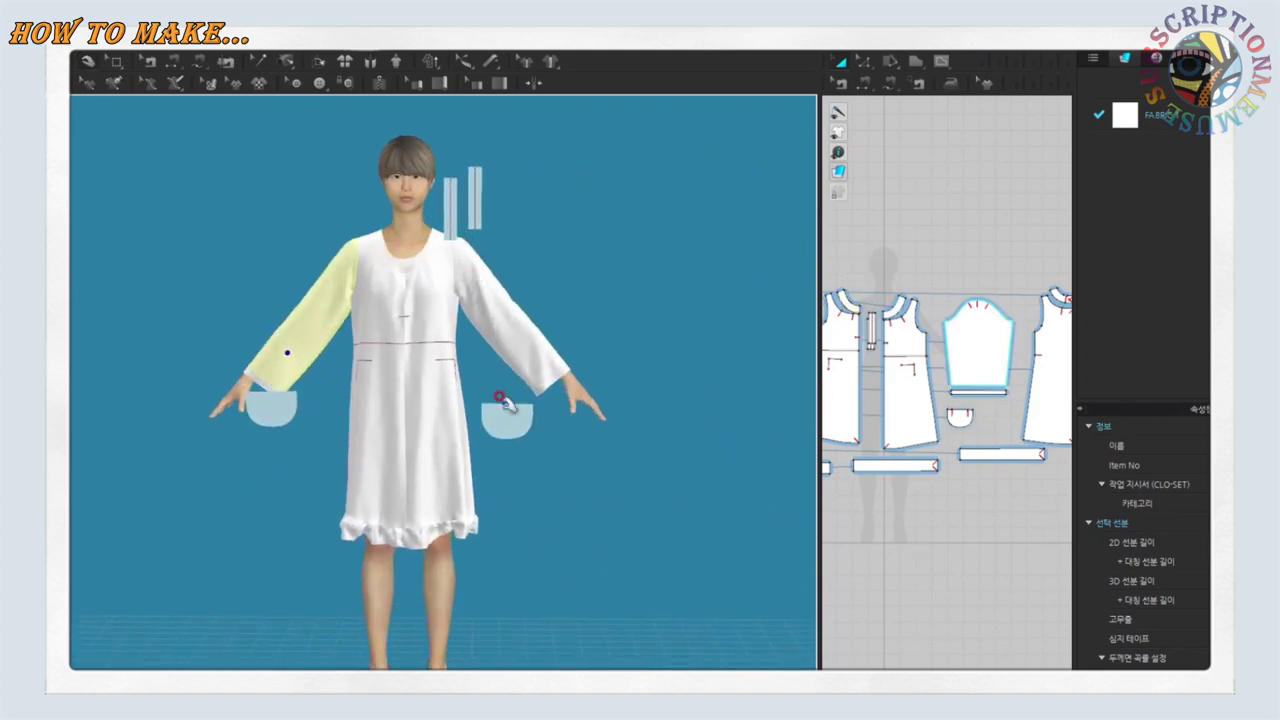
# Orbit around the avatar, checking the ruffled hem, sleeves and back panels
pyautogui.scroll(2, 545, 350)
pyautogui.scroll(2, 491, 428)
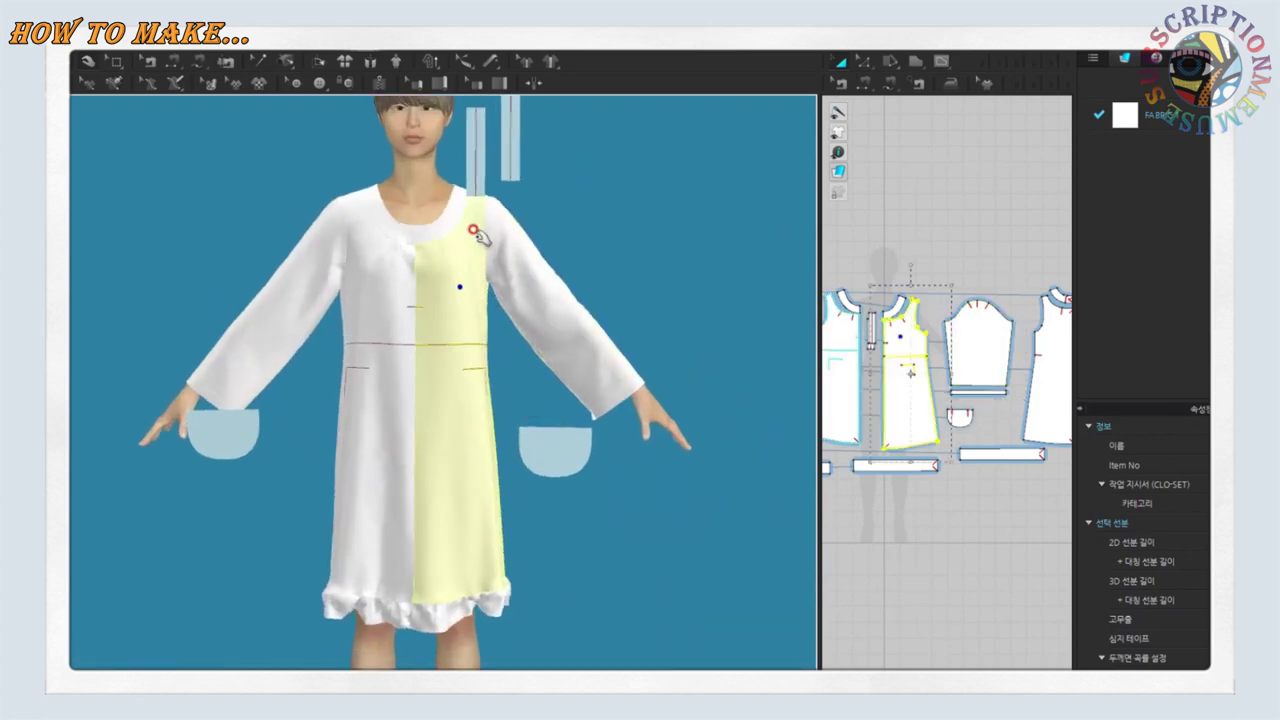
pyautogui.click(543, 612)
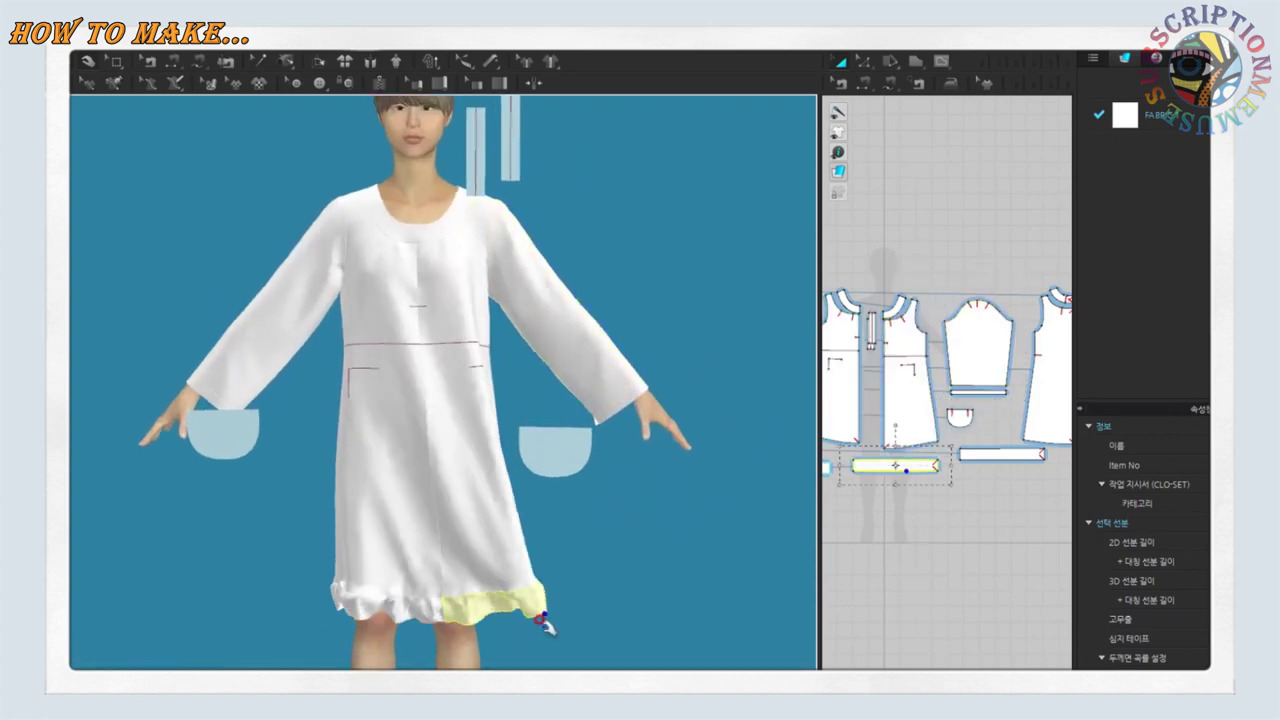
pyautogui.click(244, 617)
pyautogui.click(430, 606)
pyautogui.moveTo(537, 580); pyautogui.dragTo(265, 558, button='right')
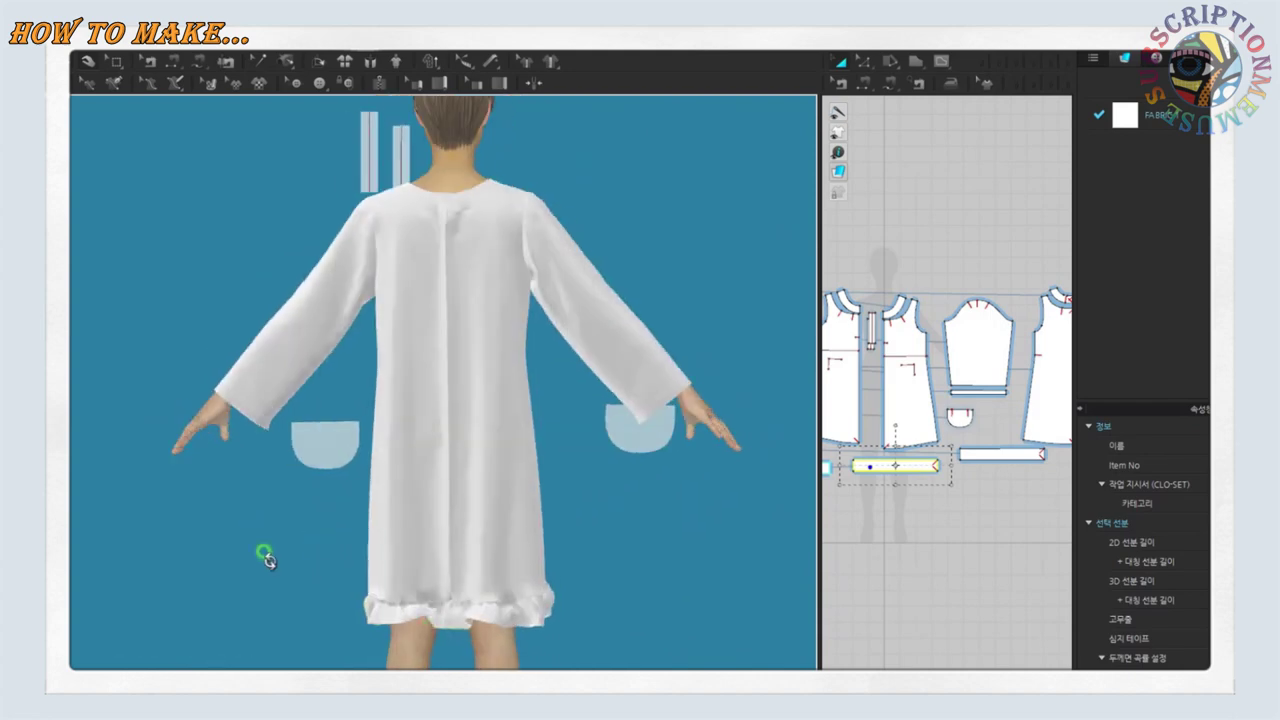
pyautogui.click(520, 420)
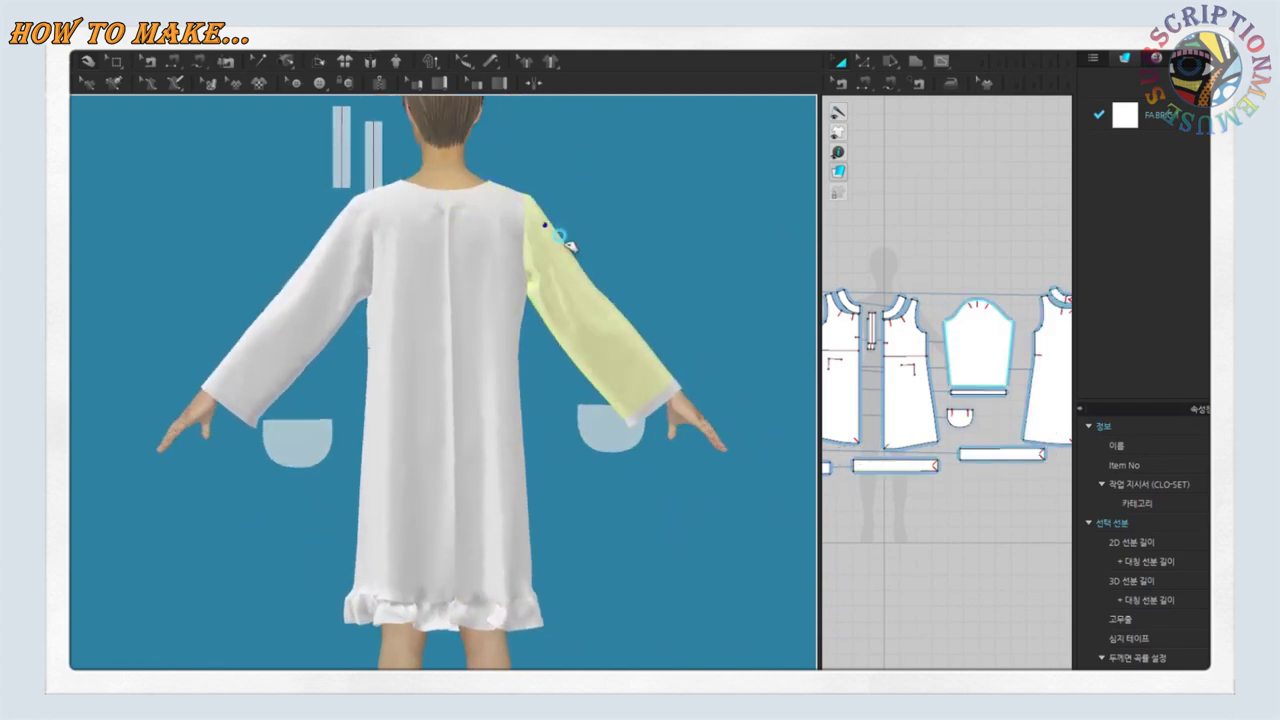
pyautogui.click(643, 371)
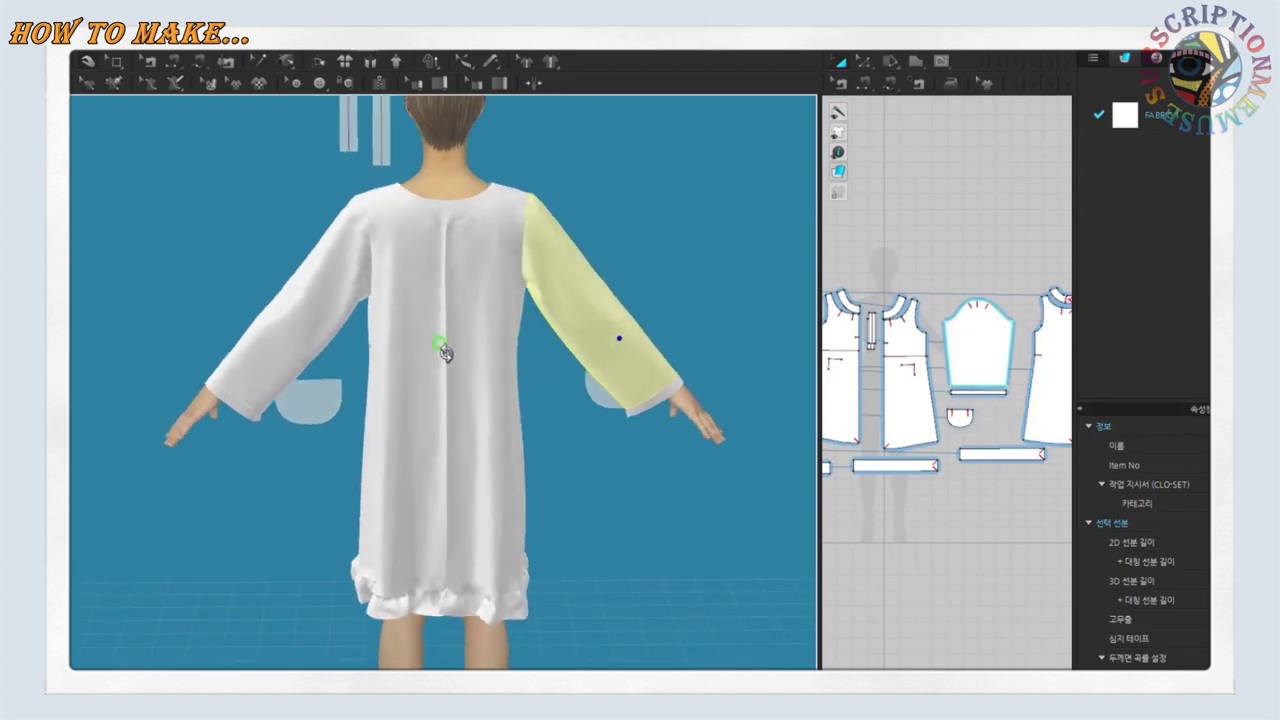
pyautogui.moveTo(437, 349)
pyautogui.mouseDown(button='right')
pyautogui.moveTo(571, 286)
pyautogui.moveTo(592, 346)
pyautogui.moveTo(491, 354)
pyautogui.mouseUp(button='right')
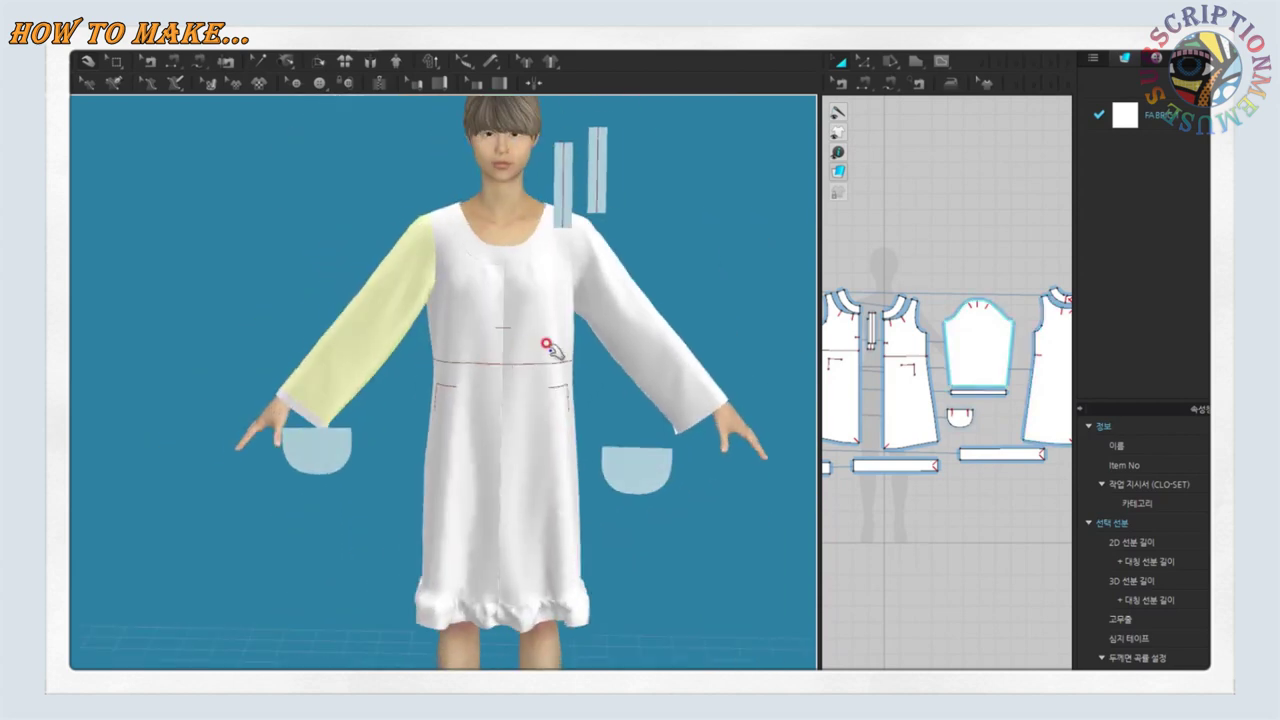
pyautogui.click(660, 312)
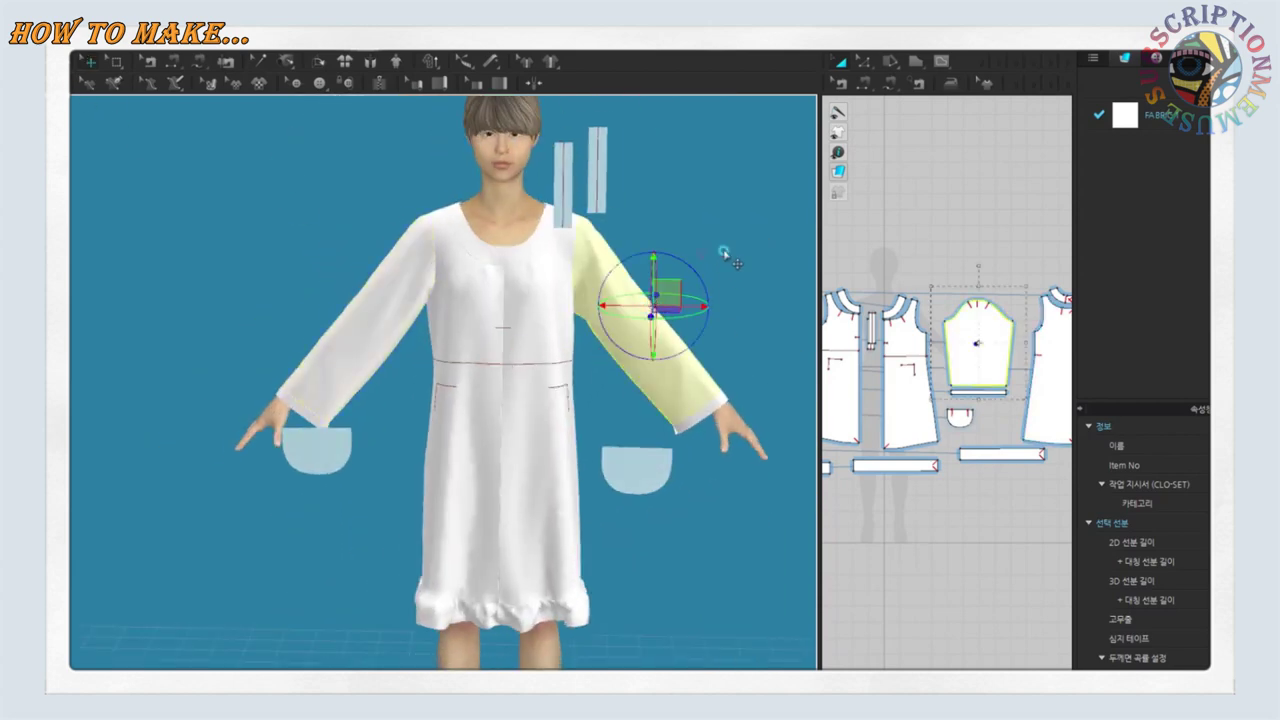
pyautogui.moveTo(723, 251)
pyautogui.mouseDown(button='right')
pyautogui.moveTo(666, 363)
pyautogui.moveTo(423, 286)
pyautogui.moveTo(540, 280)
pyautogui.mouseUp(button='right')
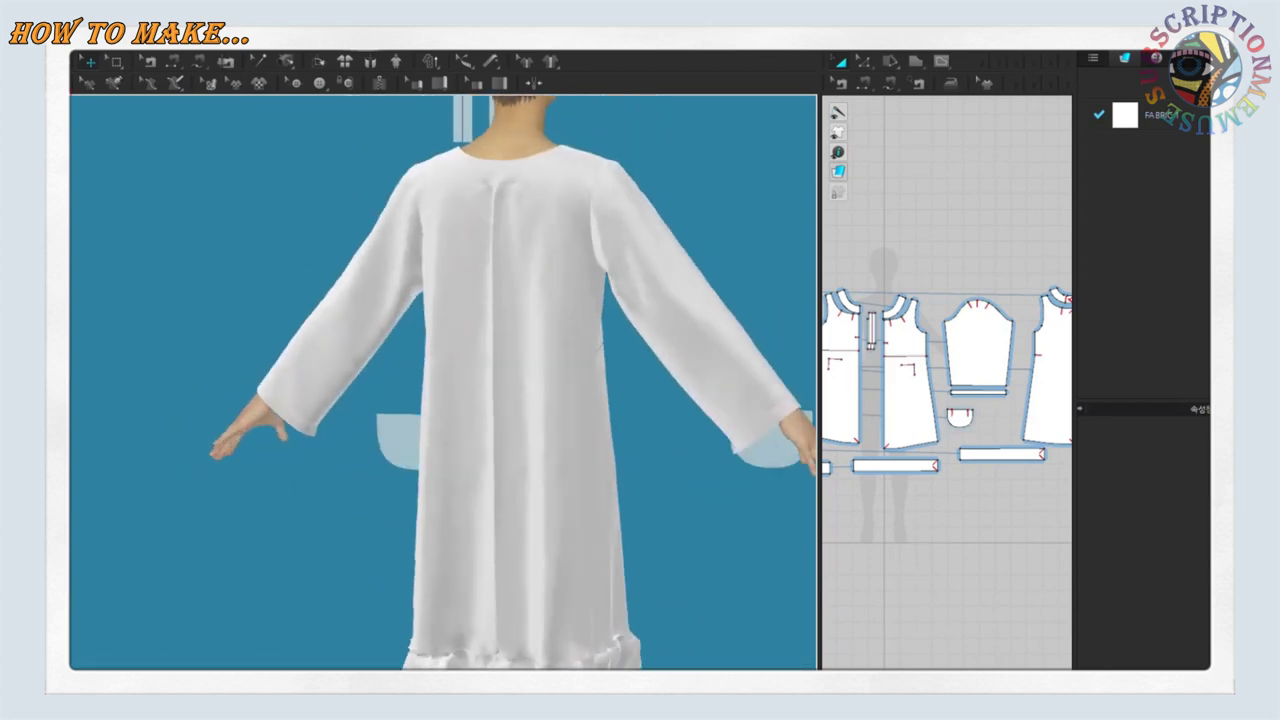
pyautogui.click(582, 290)
# Turn the avatar to the front and zoom in on the right front panel's neckline
pyautogui.scroll(2, 537, 430)
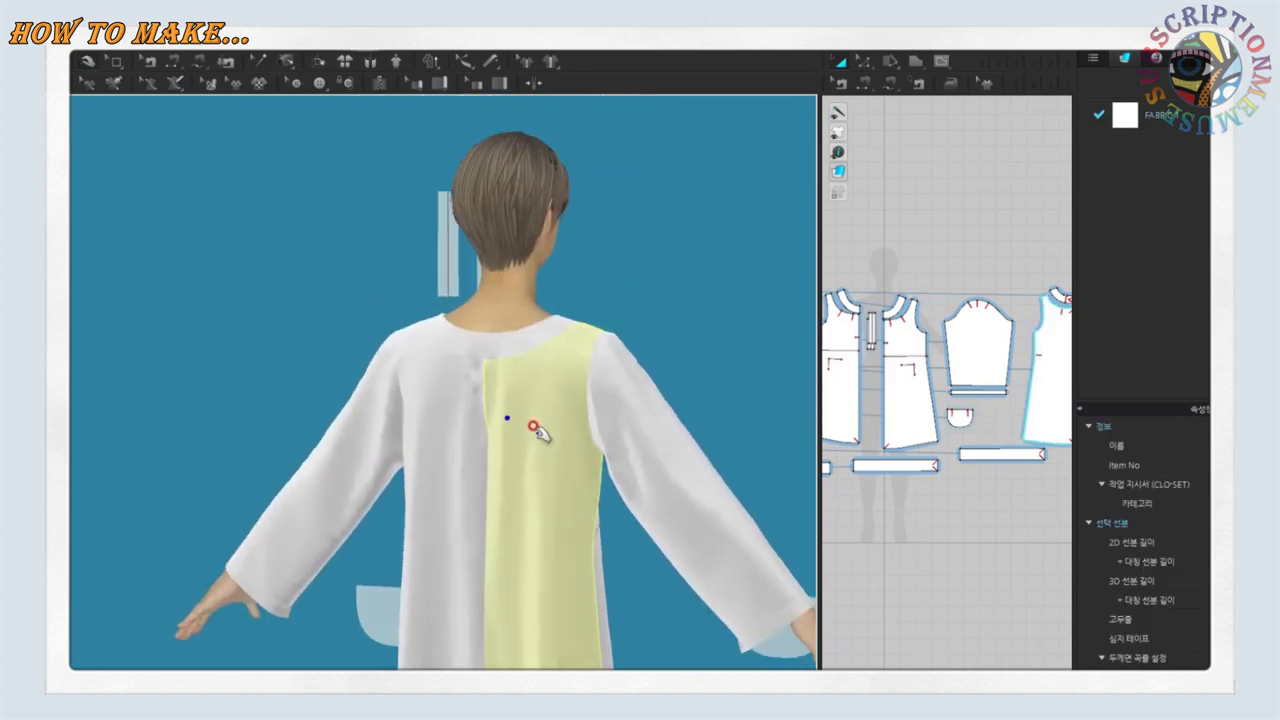
pyautogui.scroll(2, 600, 430)
pyautogui.moveTo(663, 428); pyautogui.dragTo(503, 449, button='right')
pyautogui.scroll(1, 771, 509)
pyautogui.scroll(2, 507, 390)
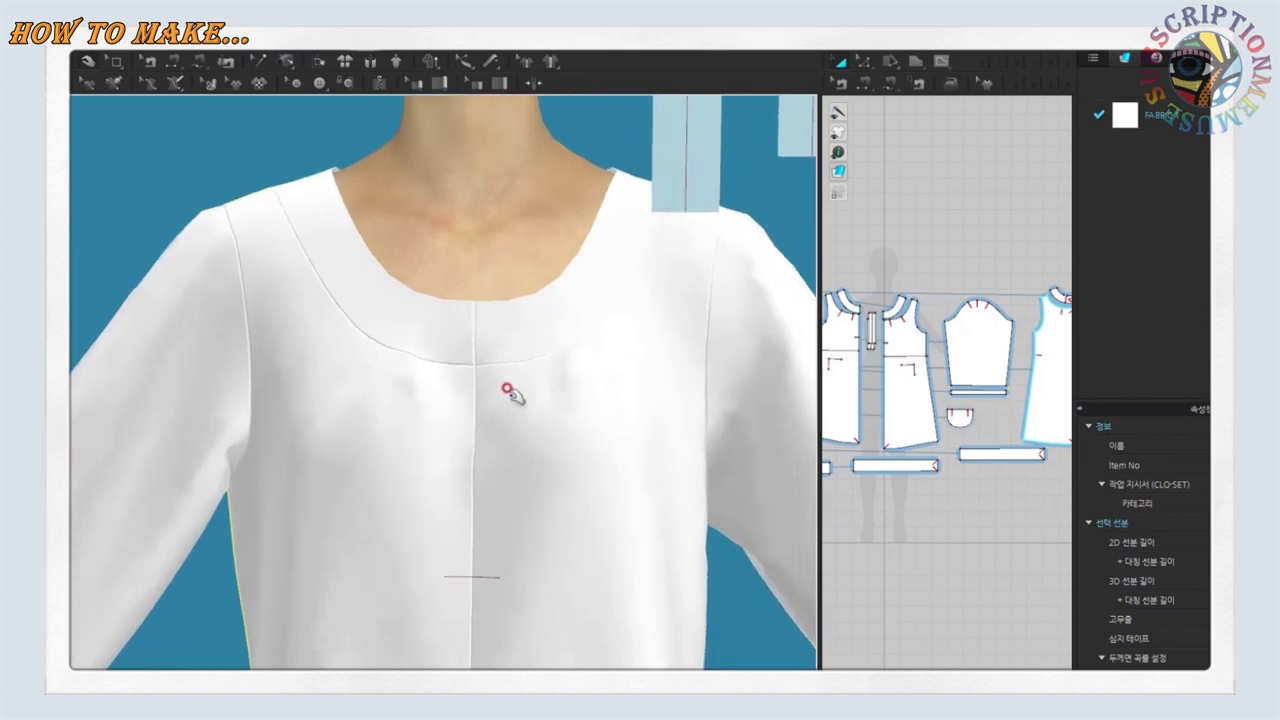
pyautogui.click(573, 331)
pyautogui.scroll(2, 983, 163)
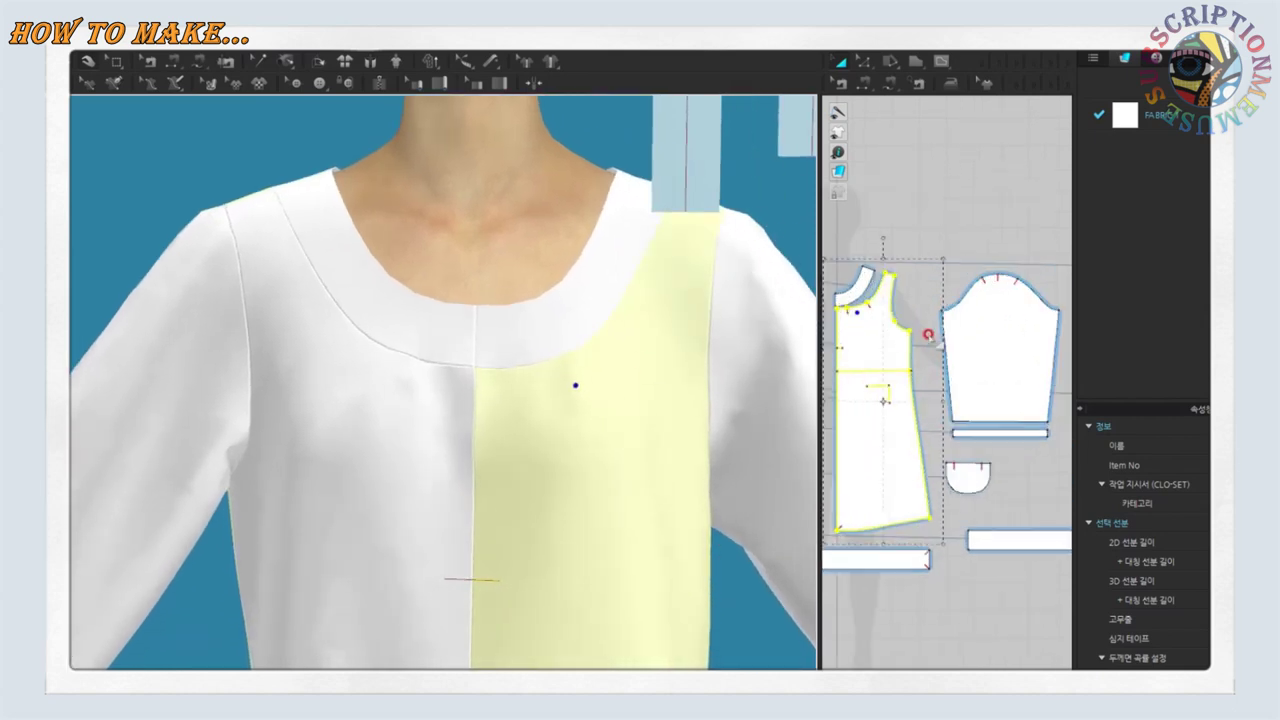
pyautogui.scroll(2, 983, 163)
pyautogui.scroll(2, 983, 163)
pyautogui.scroll(1, 983, 163)
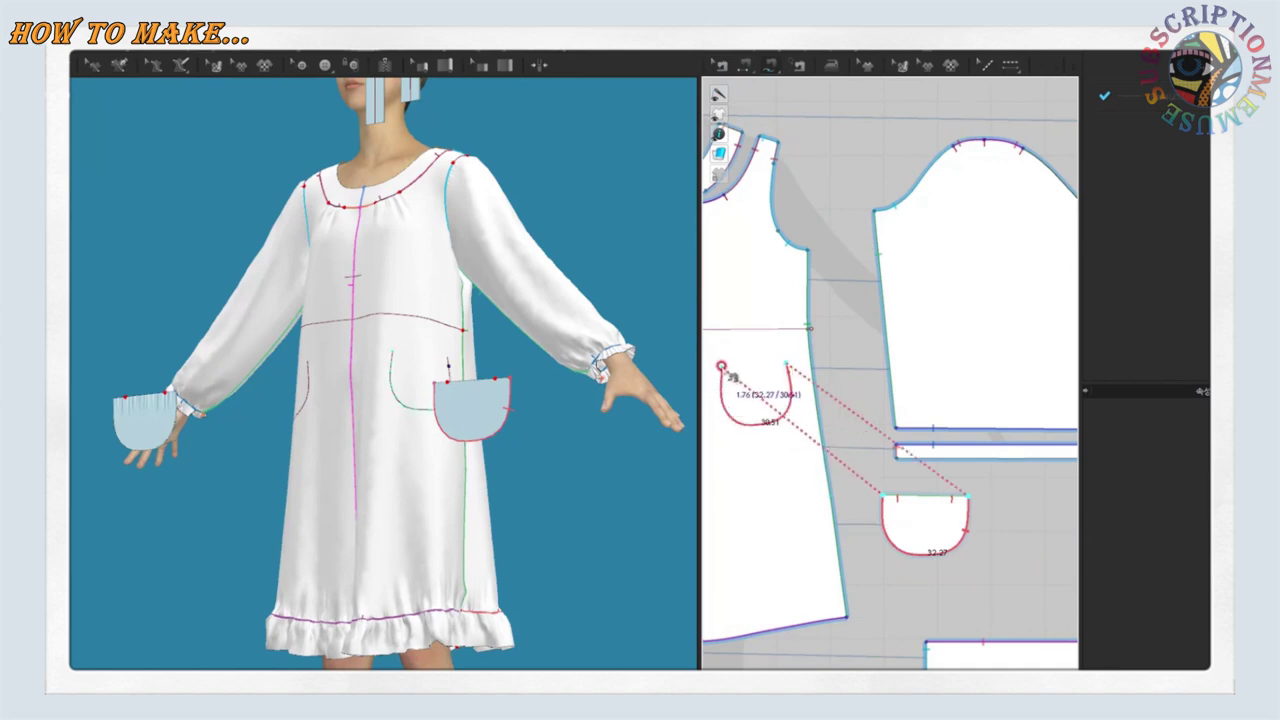
# Finish sewing the pockets to their placement lines and unfreeze the pocket piece
pyautogui.click(806, 436)
pyautogui.press('n')
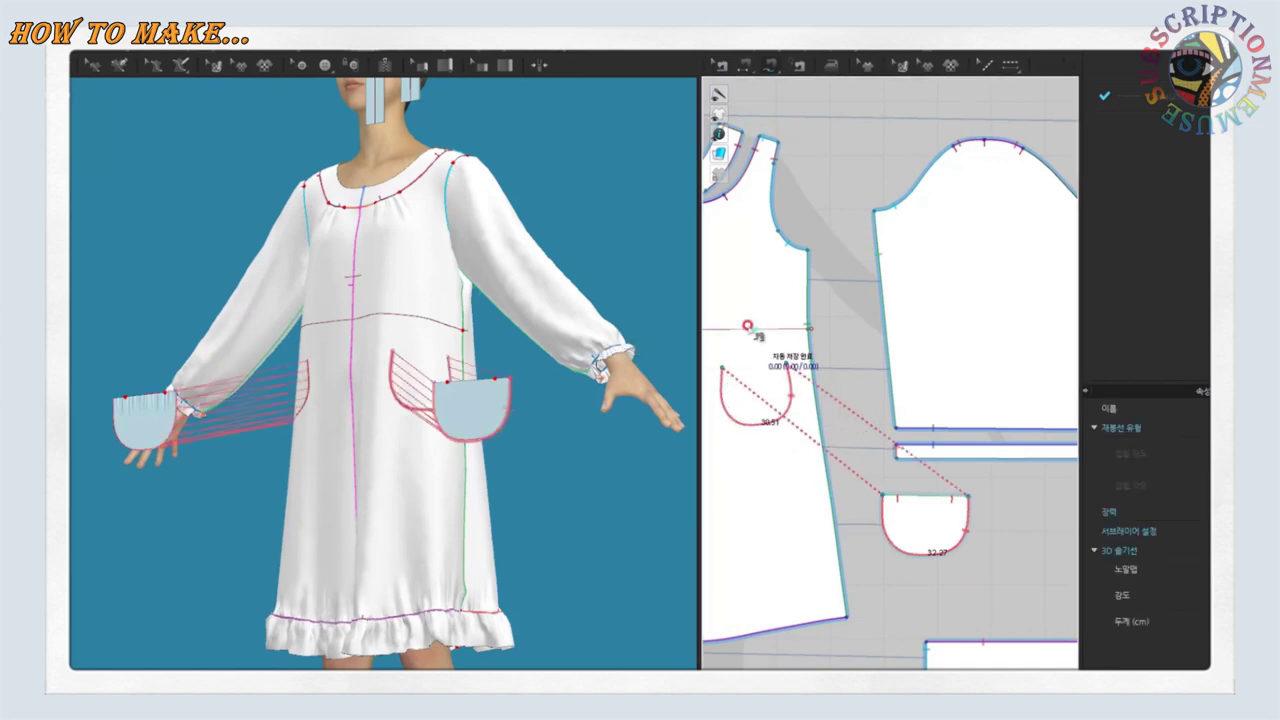
pyautogui.click(905, 514)
pyautogui.rightClick(910, 514)
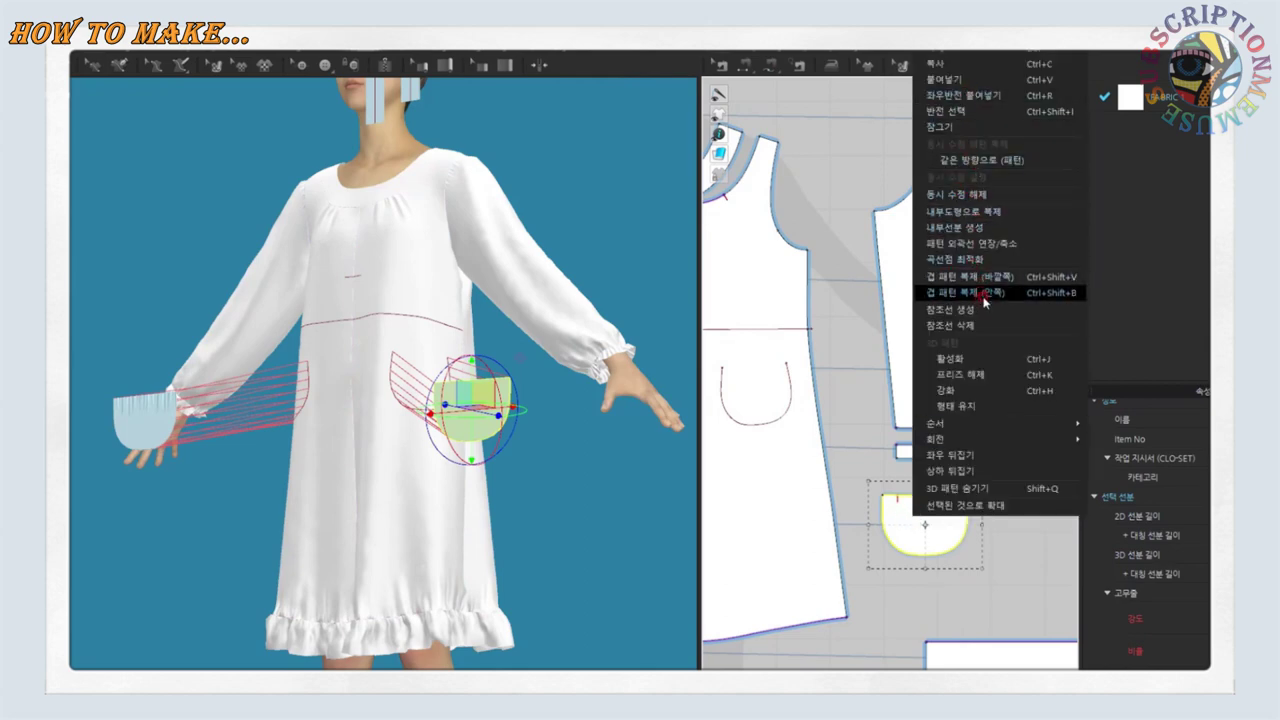
pyautogui.click(984, 377)
# Clear the selection and start the cloth simulation
pyautogui.click(603, 460)
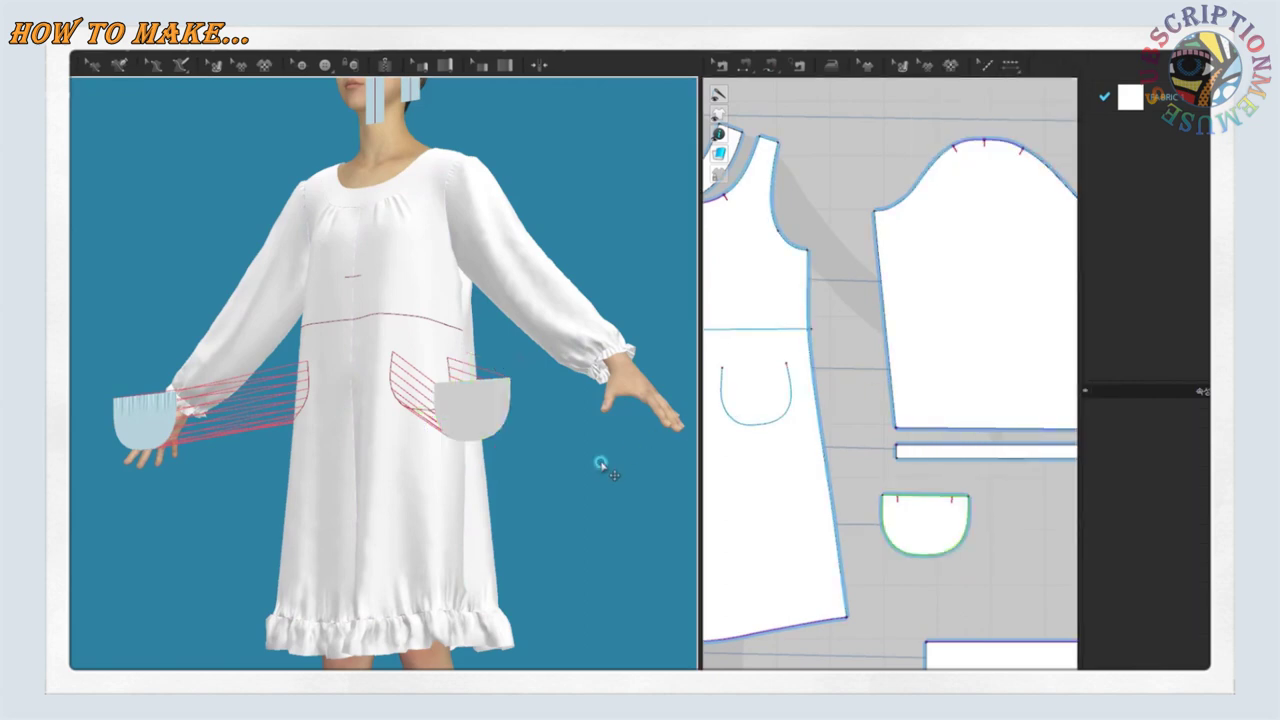
pyautogui.click(92, 65)
pyautogui.click(100, 80)
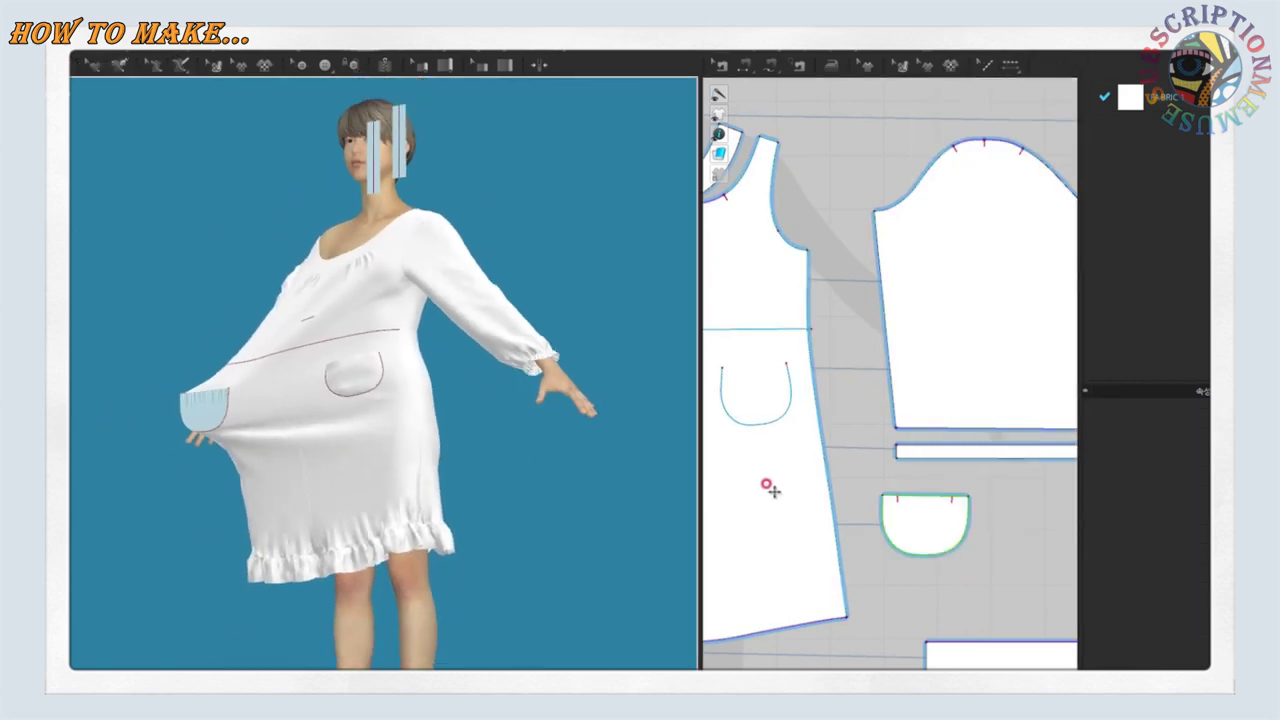
# Unfreeze the stuck pocket so the dress can relax
pyautogui.scroll(-2, 766, 486)
pyautogui.scroll(-2, 914, 491)
pyautogui.scroll(-1, 766, 516)
pyautogui.scroll(2, 770, 525)
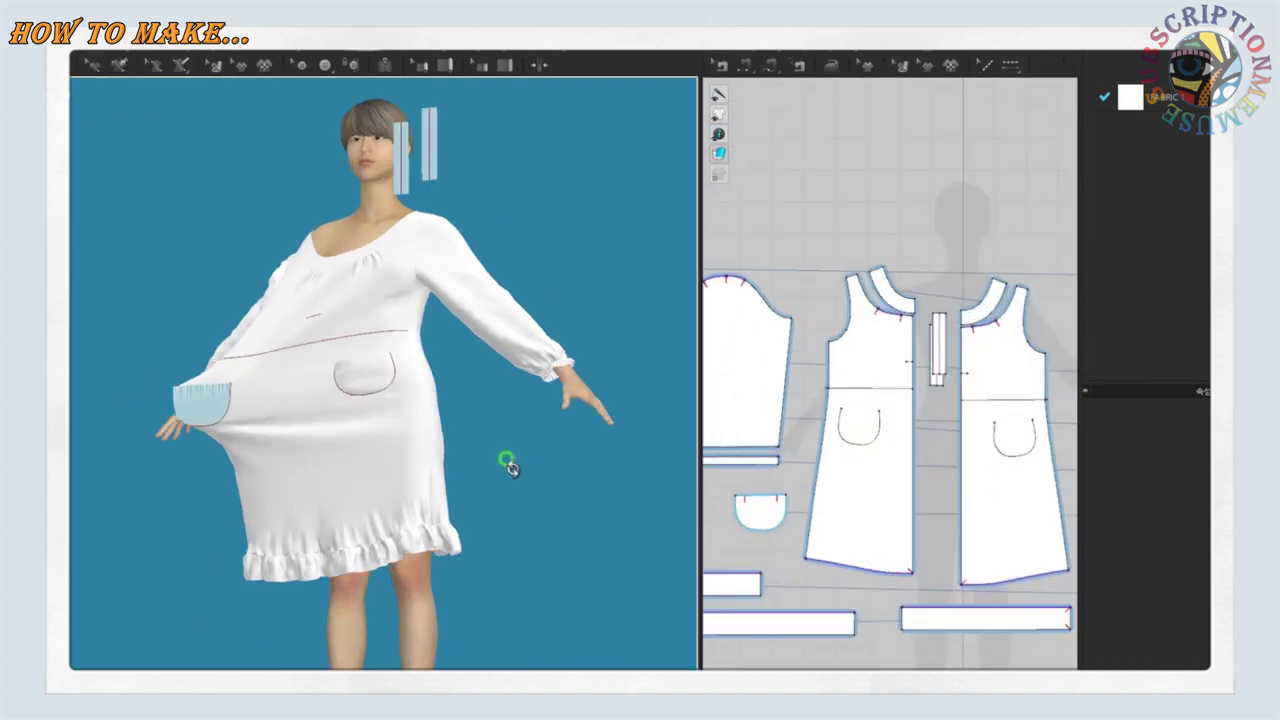
pyautogui.rightClick(205, 408)
pyautogui.click(250, 82)
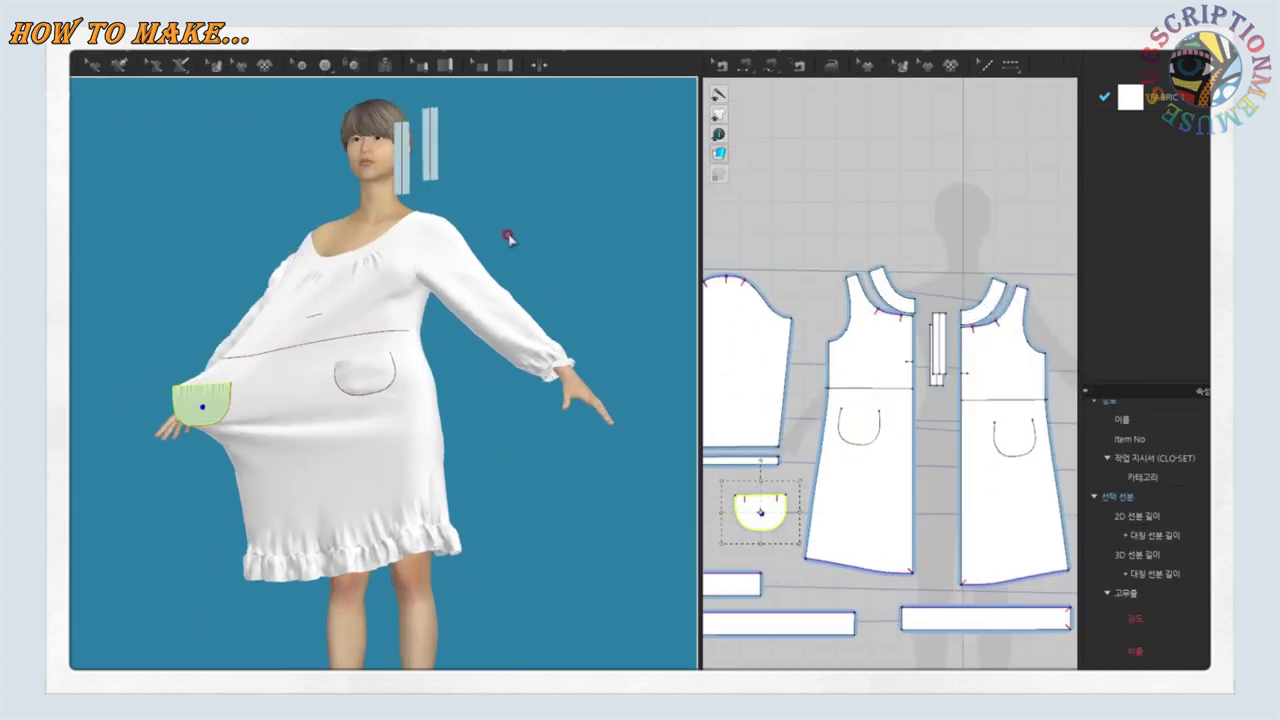
# Orbit the dress and widen the 2D pattern window to check both pockets
pyautogui.scroll(2, 337, 449)
pyautogui.scroll(3, 366, 449)
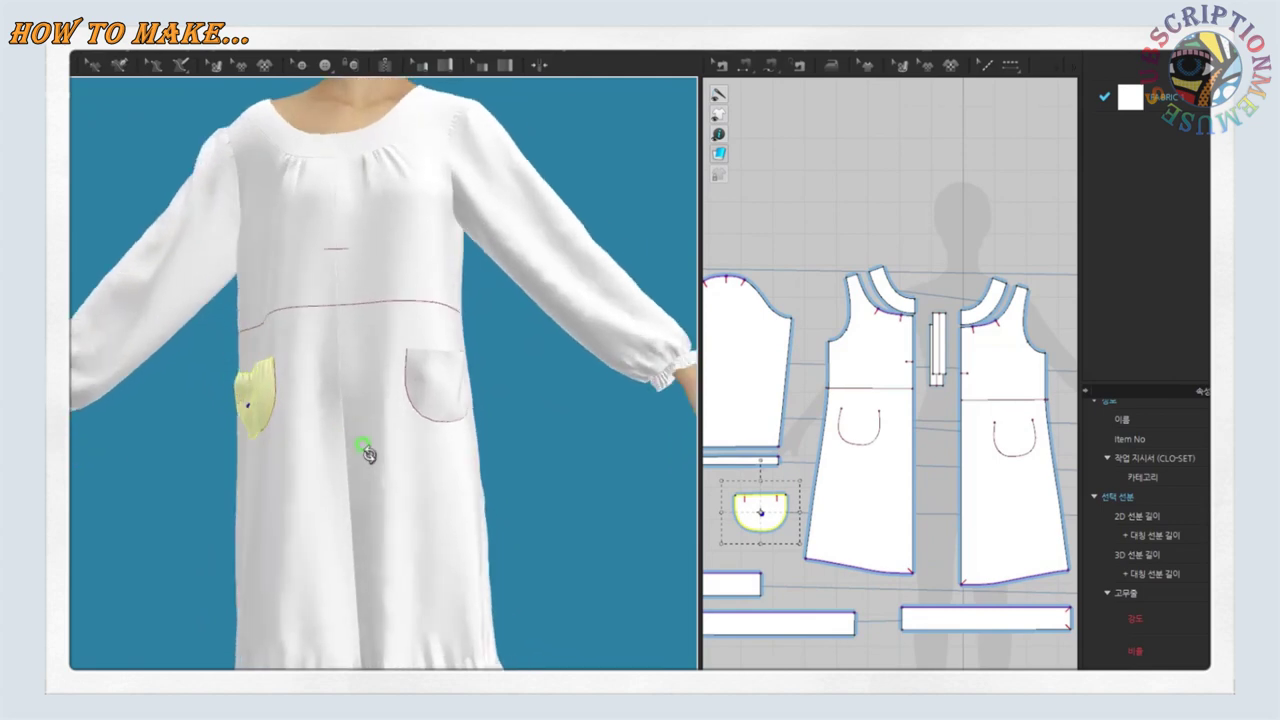
pyautogui.scroll(2, 373, 461)
pyautogui.scroll(-3, 373, 461)
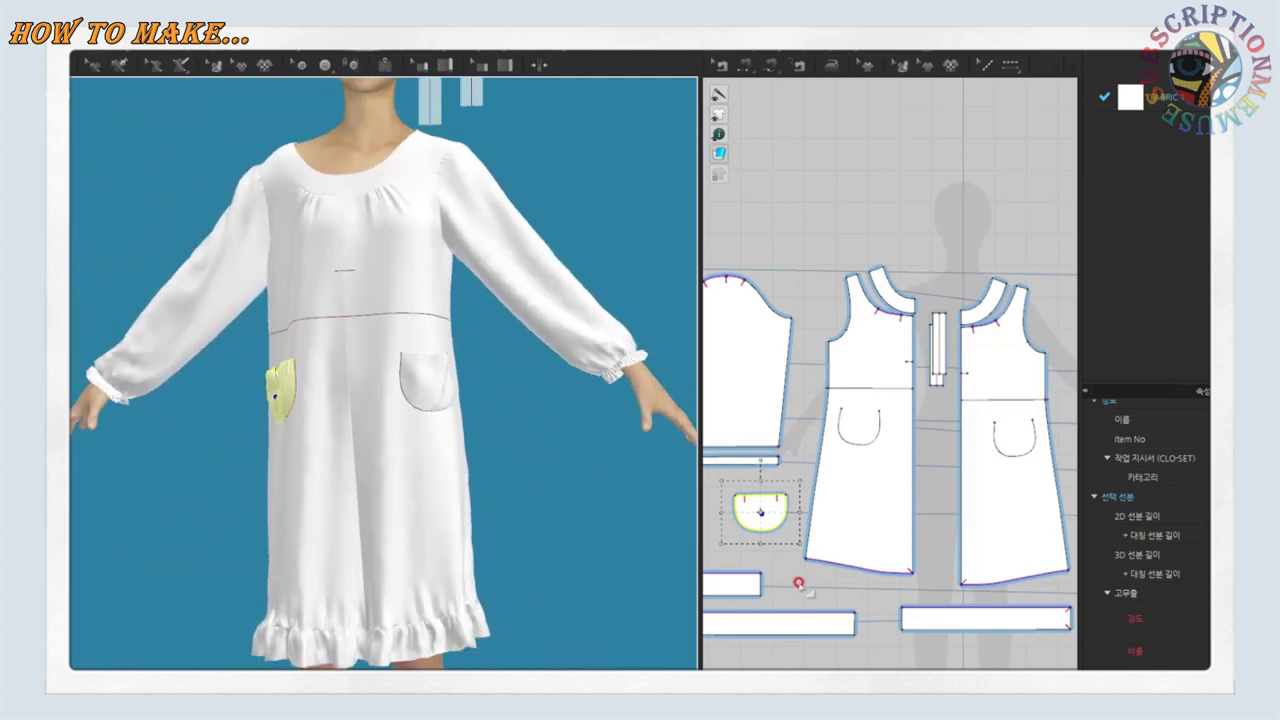
pyautogui.scroll(-1, 799, 583)
pyautogui.scroll(1, 886, 623)
pyautogui.moveTo(571, 443)
pyautogui.mouseDown(button='right')
pyautogui.moveTo(514, 477)
pyautogui.moveTo(377, 484)
pyautogui.mouseUp(button='right')
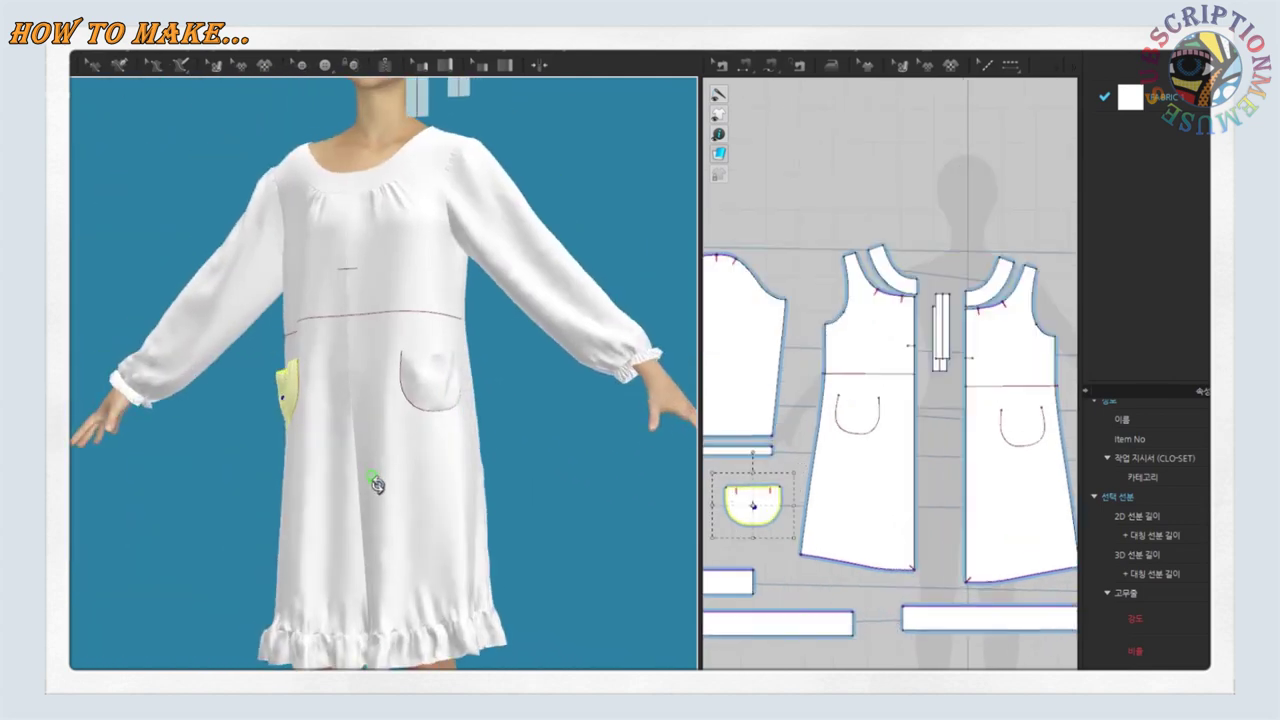
pyautogui.scroll(-1, 829, 591)
pyautogui.scroll(1, 786, 600)
pyautogui.moveTo(462, 438)
pyautogui.mouseDown(button='right')
pyautogui.moveTo(486, 443)
pyautogui.moveTo(390, 405)
pyautogui.mouseUp(button='right')
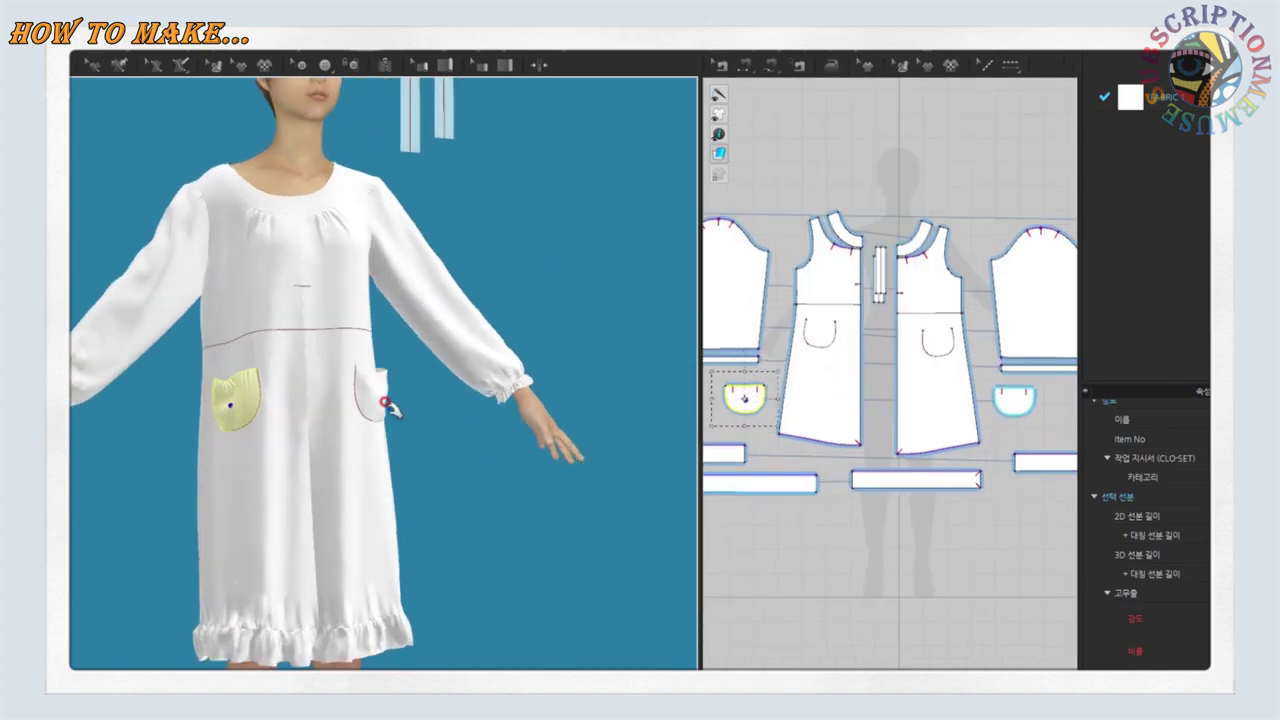
pyautogui.scroll(2, 775, 440)
pyautogui.moveTo(693, 407); pyautogui.dragTo(594, 407)
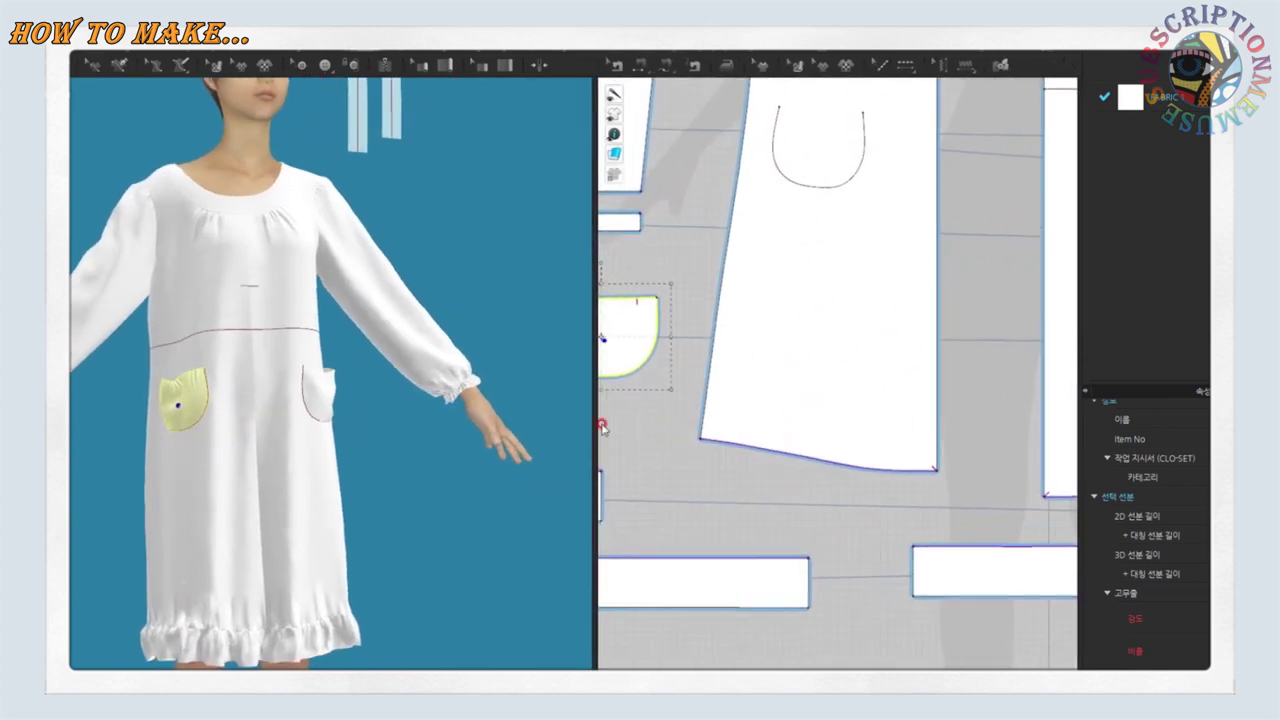
pyautogui.moveTo(528, 480); pyautogui.dragTo(726, 443, button='right')
pyautogui.scroll(-2, 948, 578)
pyautogui.scroll(1, 1000, 580)
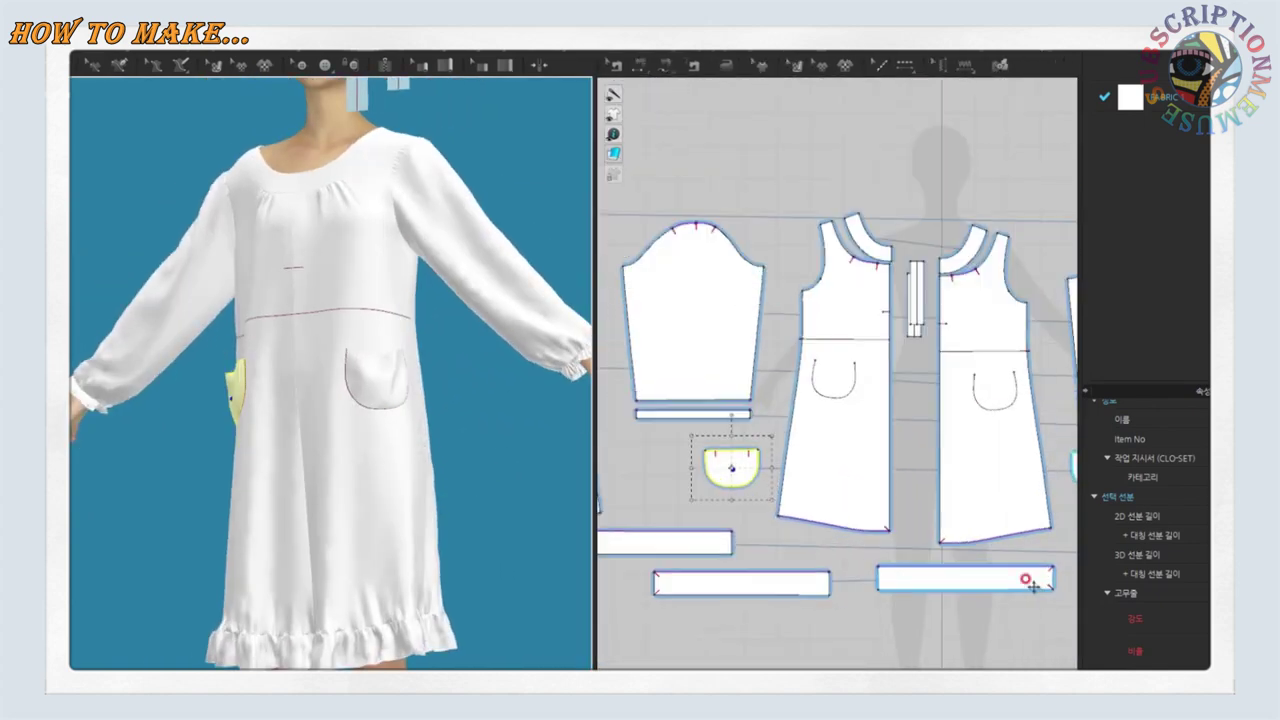
pyautogui.scroll(-2, 1029, 529)
pyautogui.scroll(1, 1015, 462)
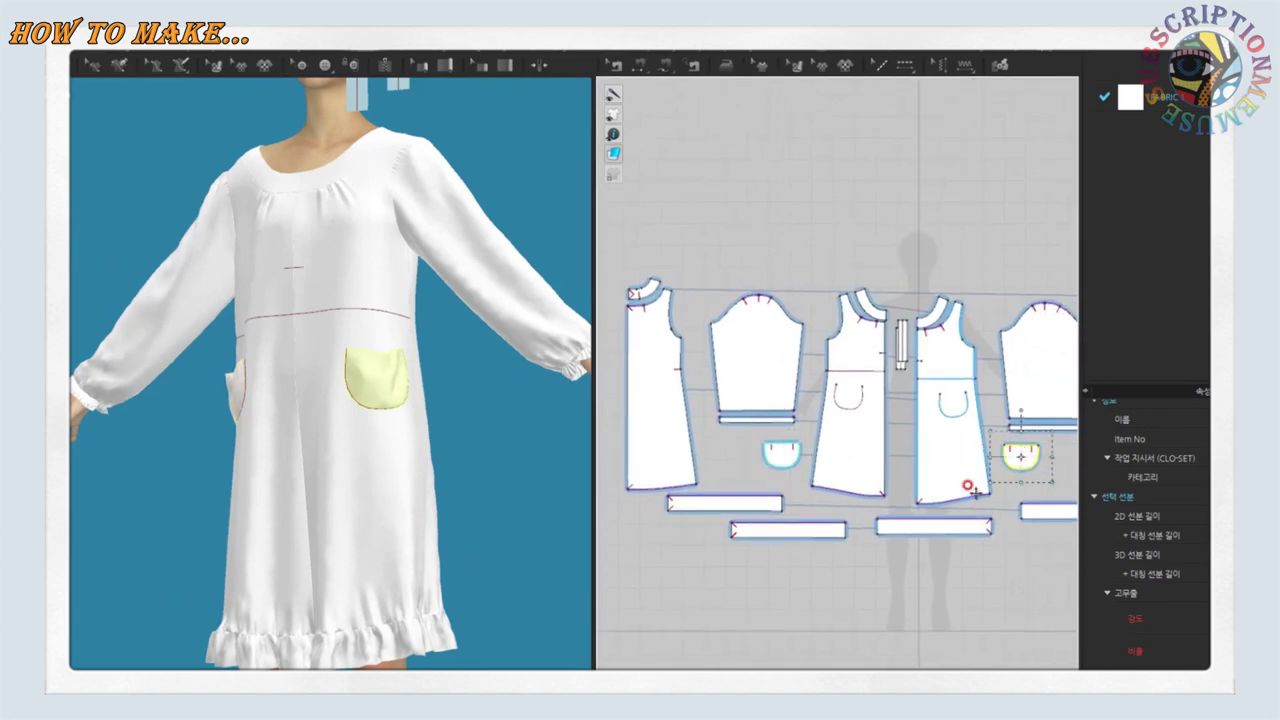
# Delete the misplaced pocket and place a Symmetric (Pattern and Sewing) copy of the remaining one
pyautogui.press('Delete')
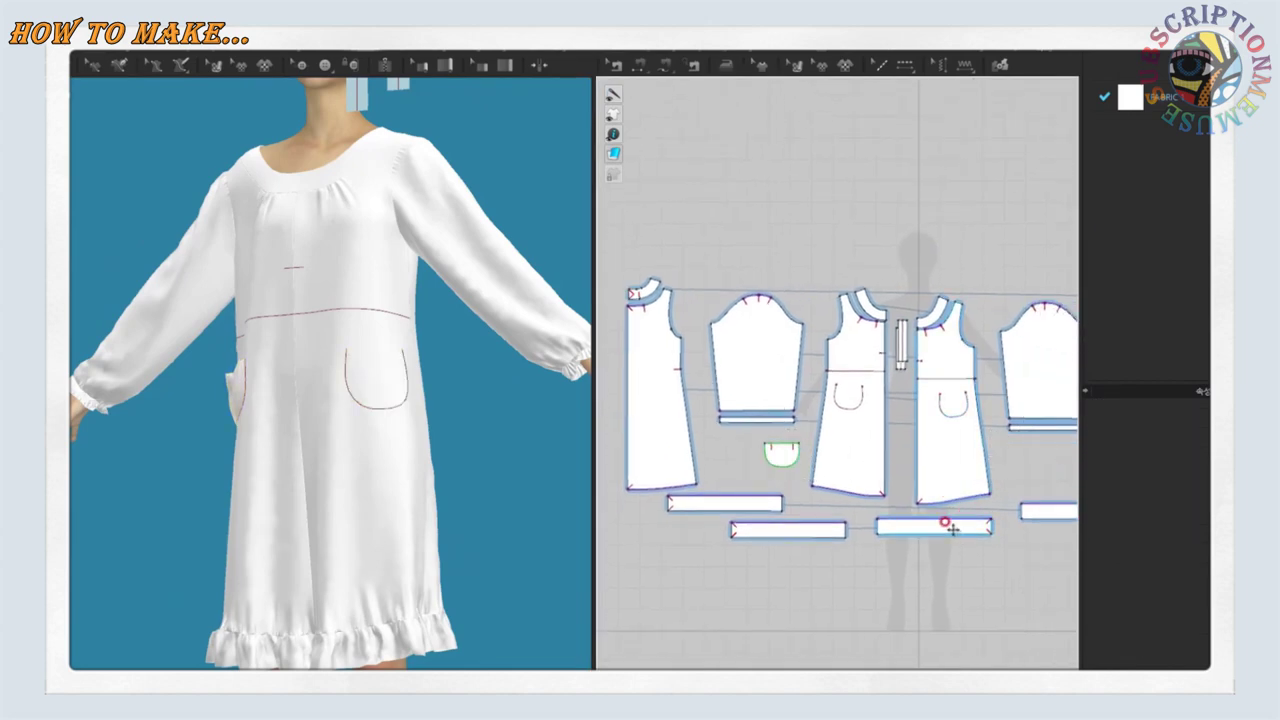
pyautogui.click(793, 457)
pyautogui.rightClick(786, 455)
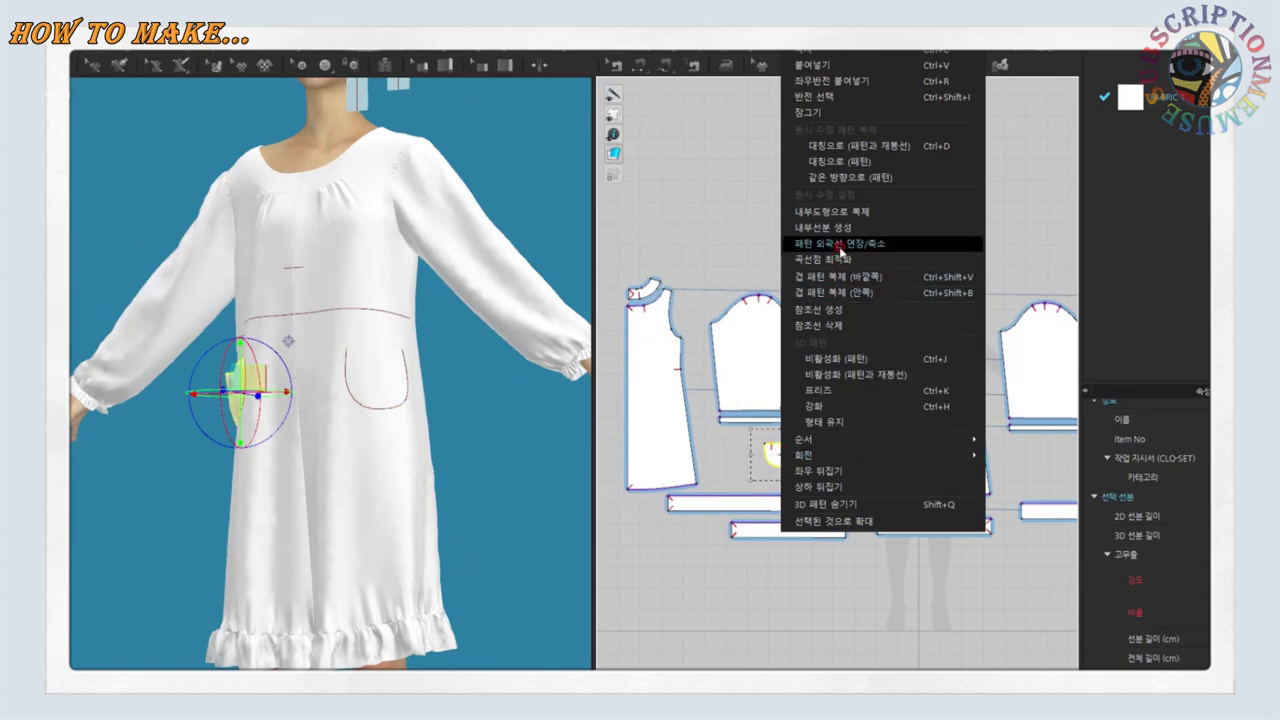
pyautogui.click(872, 148)
pyautogui.click(1015, 472)
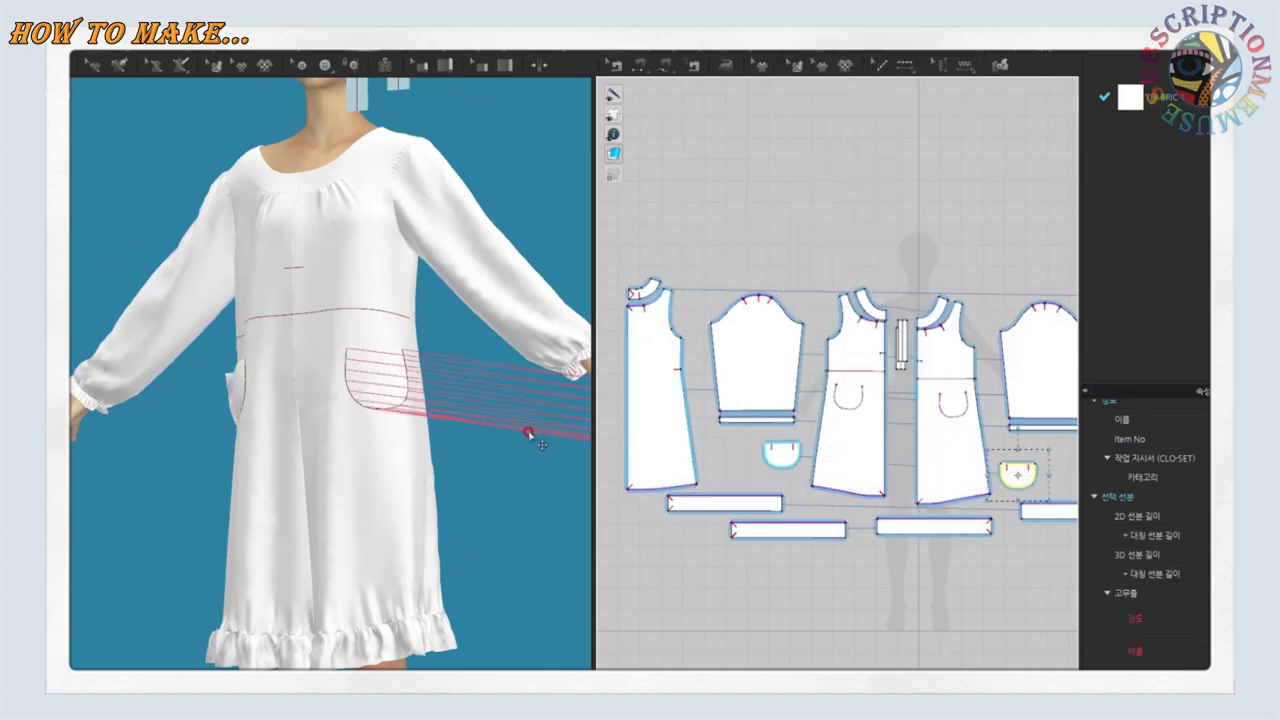
# Inspect the back bodice panels, then return to the front view to check the pockets
pyautogui.scroll(-3, 530, 435)
pyautogui.scroll(-2, 537, 486)
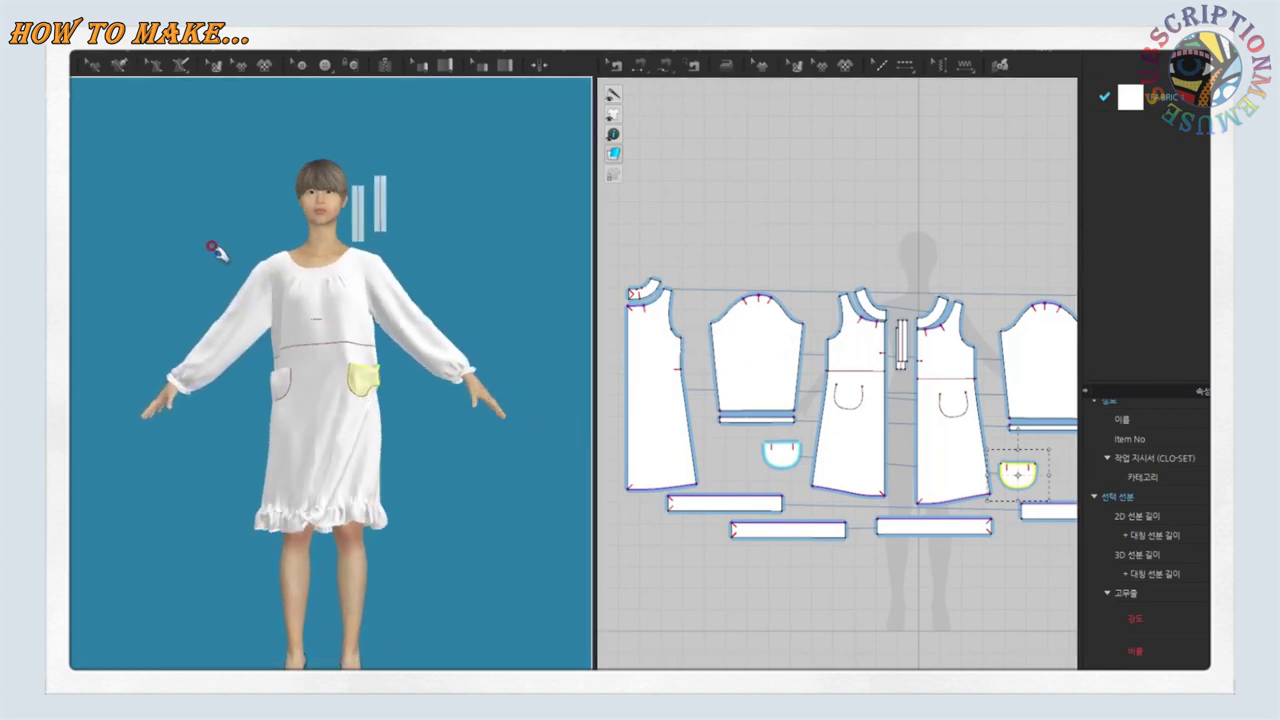
pyautogui.scroll(2, 288, 388)
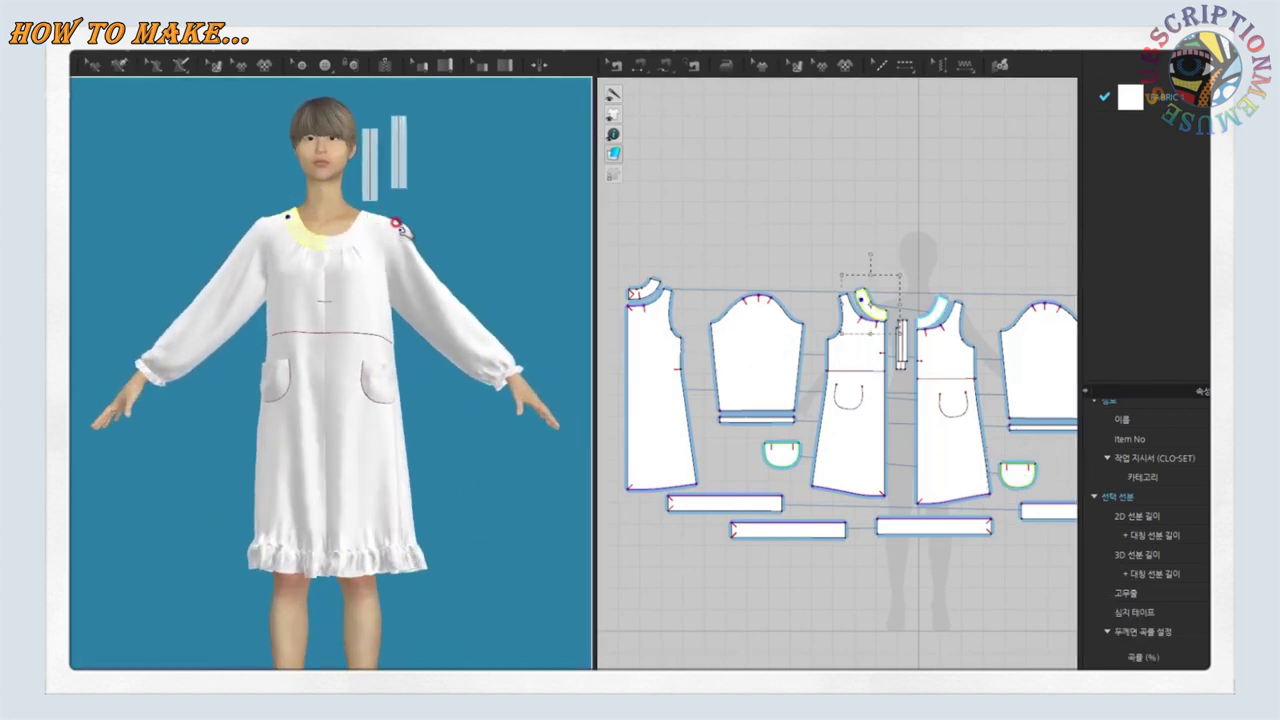
pyautogui.click(400, 232)
pyautogui.moveTo(340, 357); pyautogui.dragTo(451, 371, button='right')
pyautogui.click(494, 268)
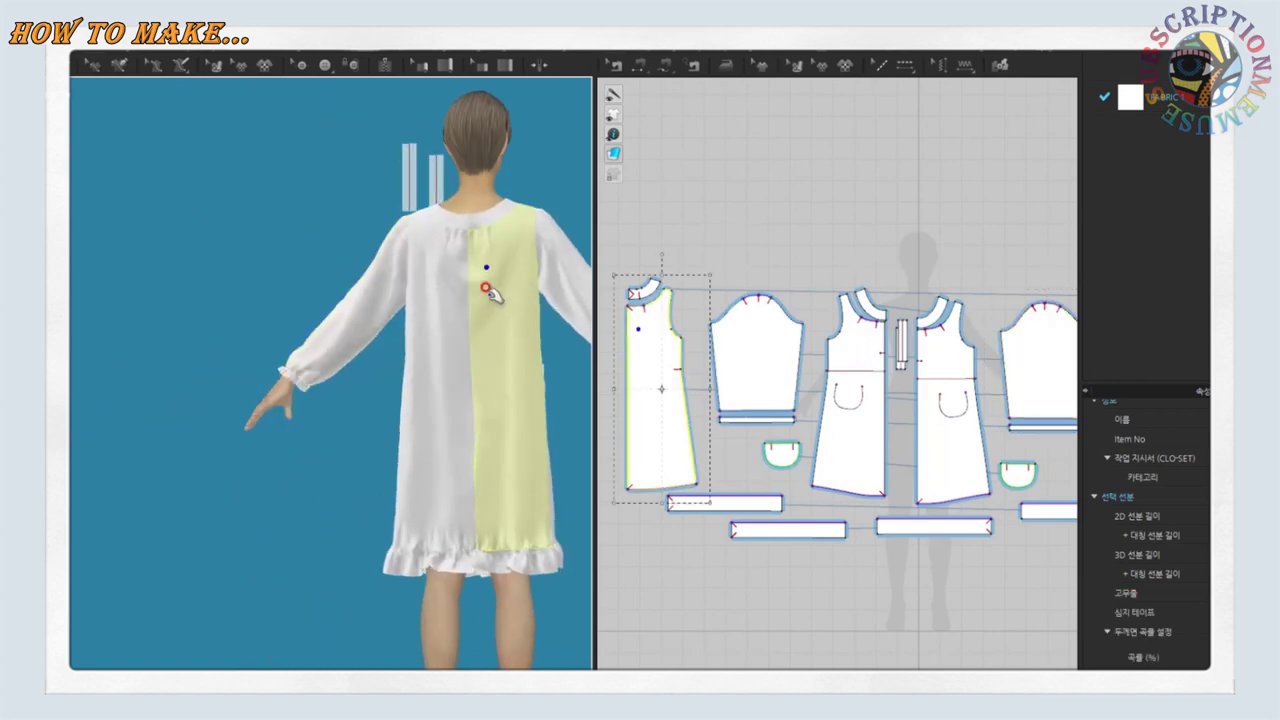
pyautogui.scroll(3, 357, 271)
pyautogui.scroll(3, 320, 277)
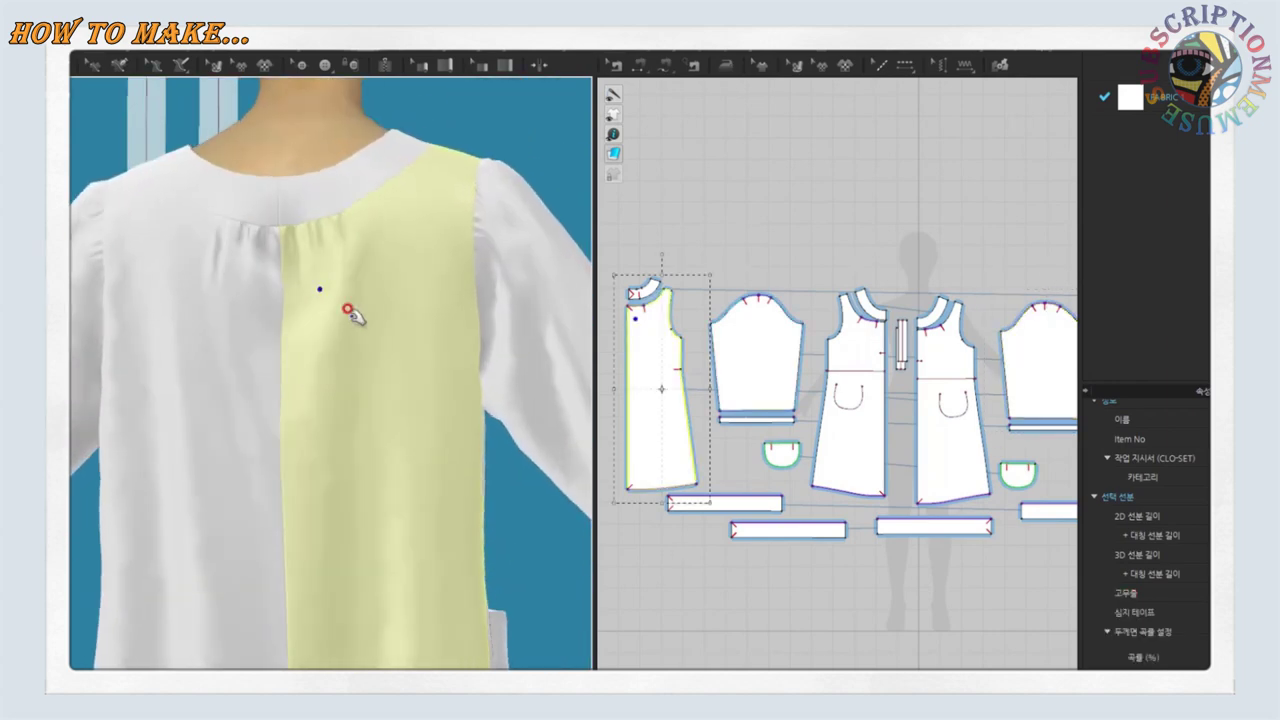
pyautogui.click(233, 237)
pyautogui.press('0')
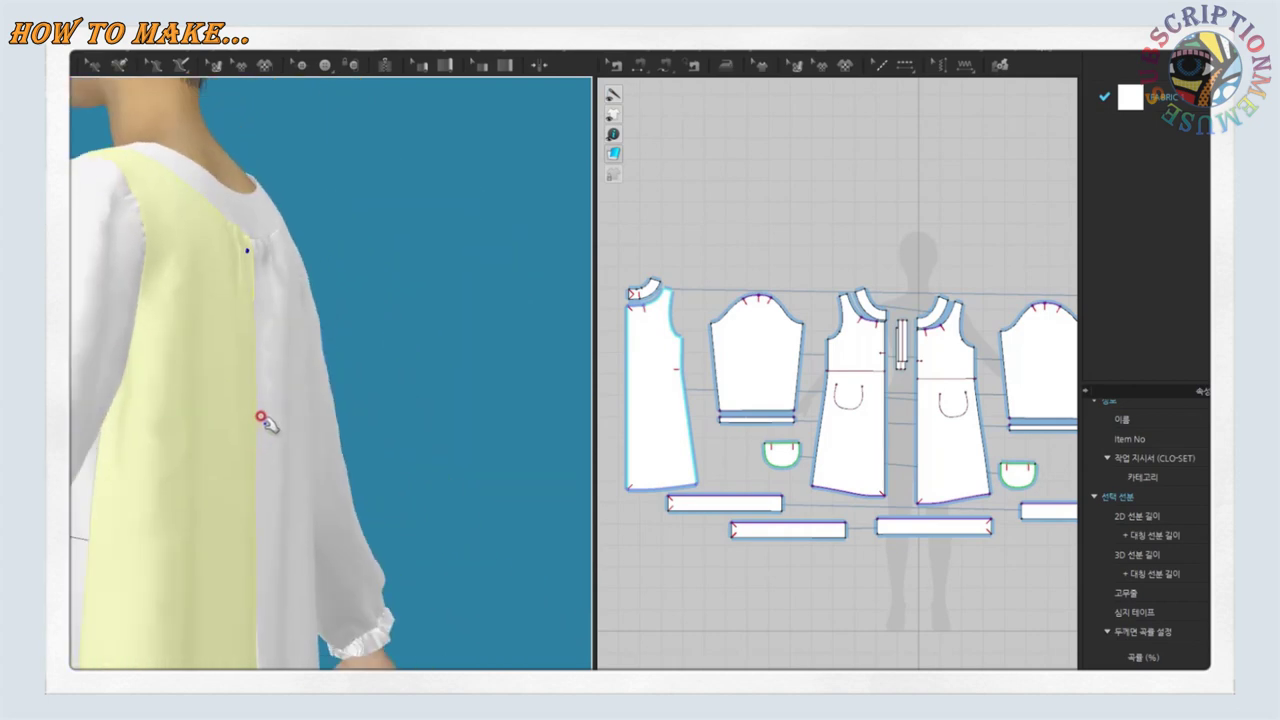
pyautogui.moveTo(337, 447)
pyautogui.mouseDown(button='right')
pyautogui.moveTo(509, 400)
pyautogui.moveTo(466, 484)
pyautogui.mouseUp(button='right')
pyautogui.scroll(2, 842, 469)
pyautogui.scroll(3, 760, 505)
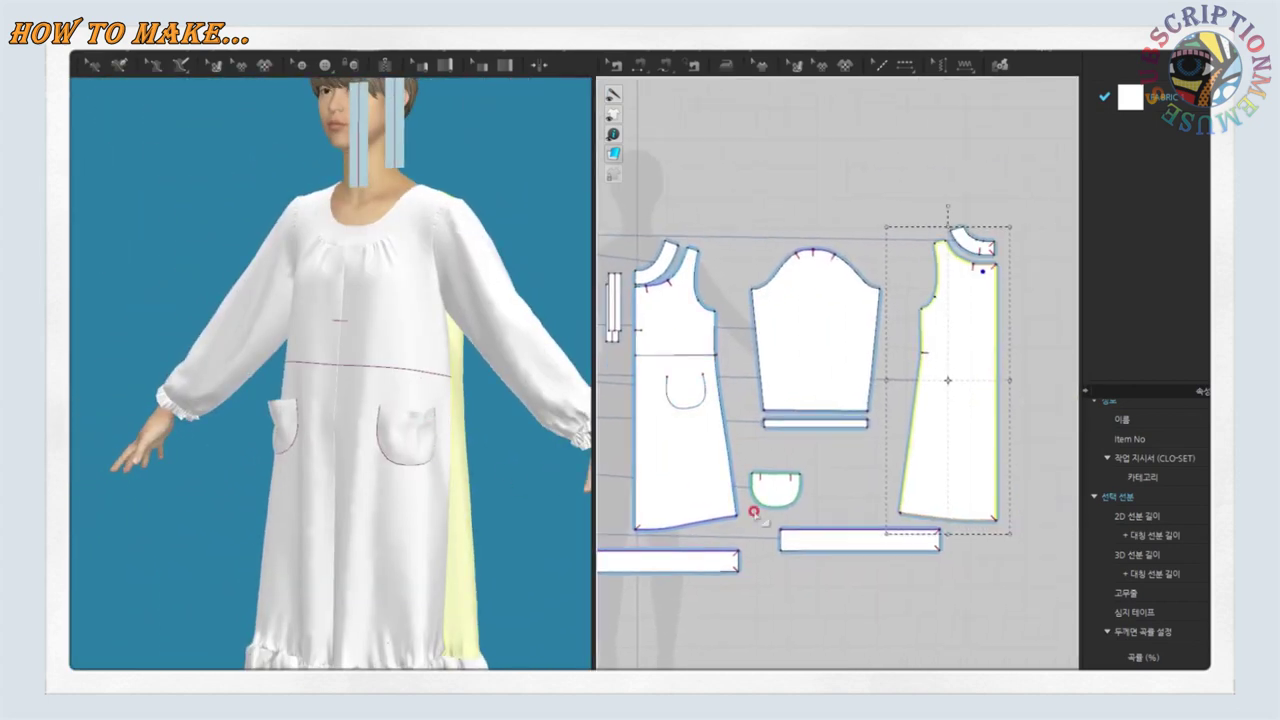
pyautogui.scroll(5, 816, 426)
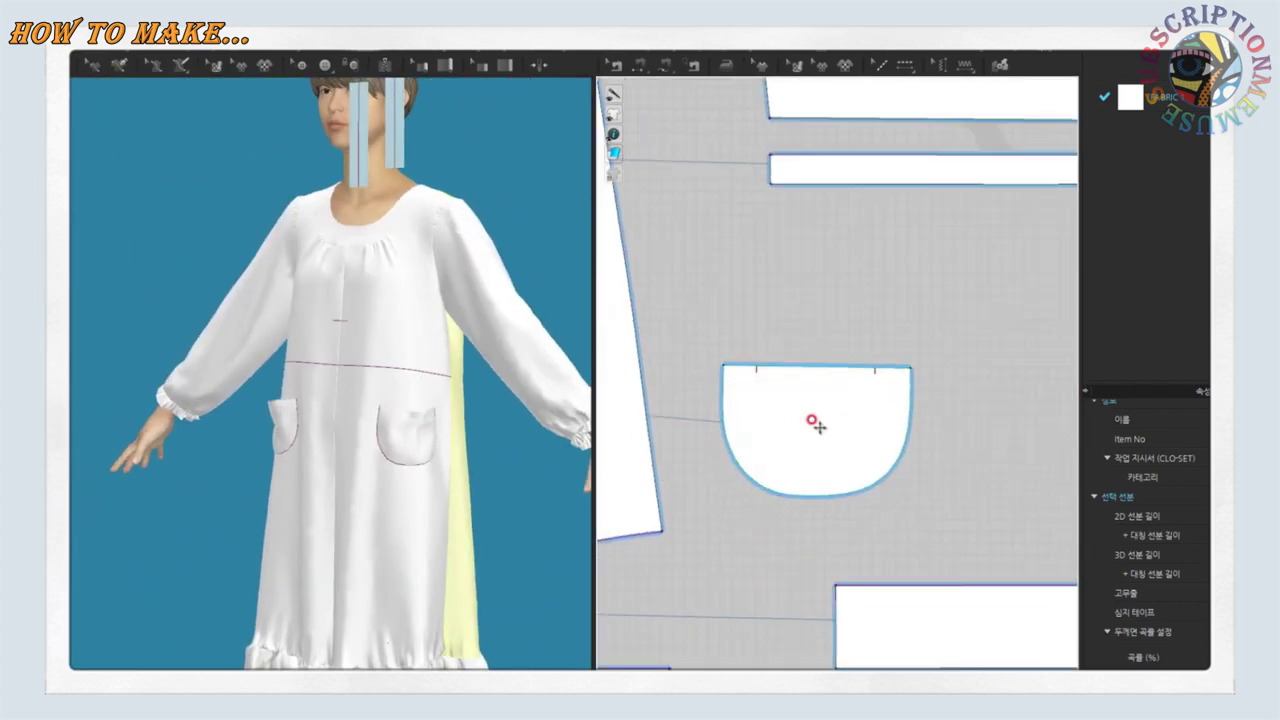
# Select the pocket's top edge and inspect the pocket on the avatar
pyautogui.click(838, 376)
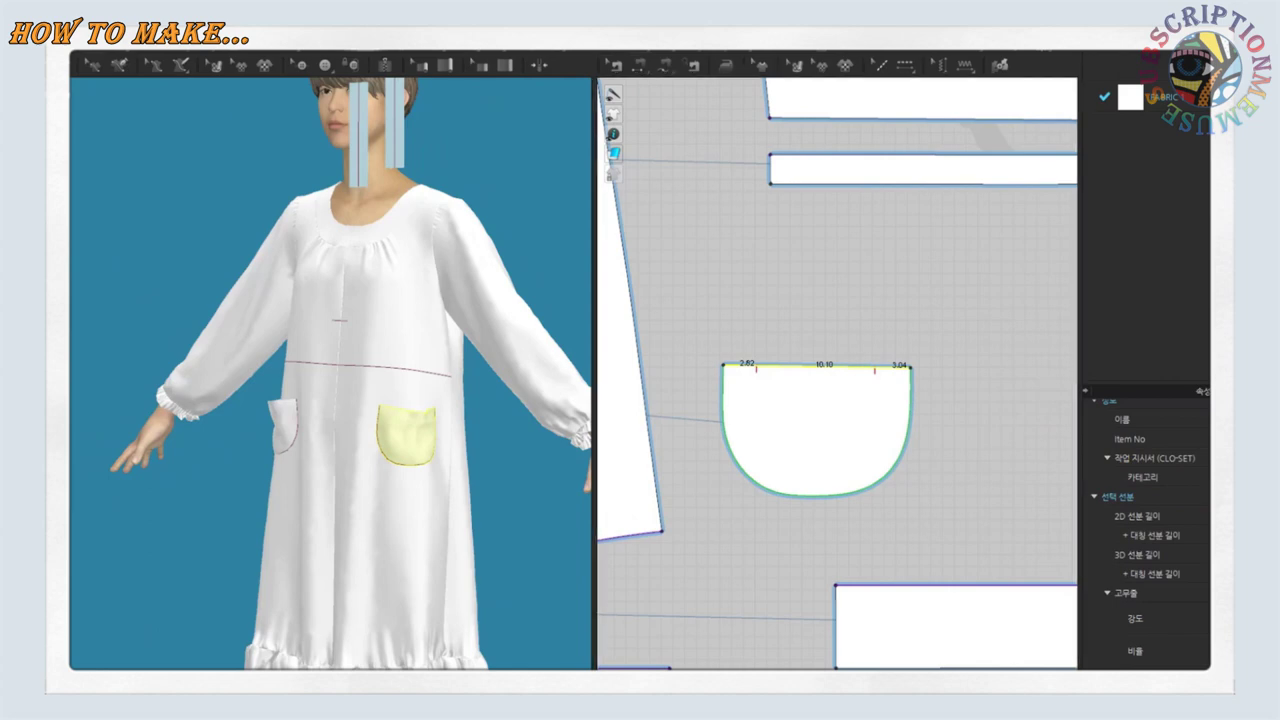
pyautogui.scroll(-3, 1140, 500)
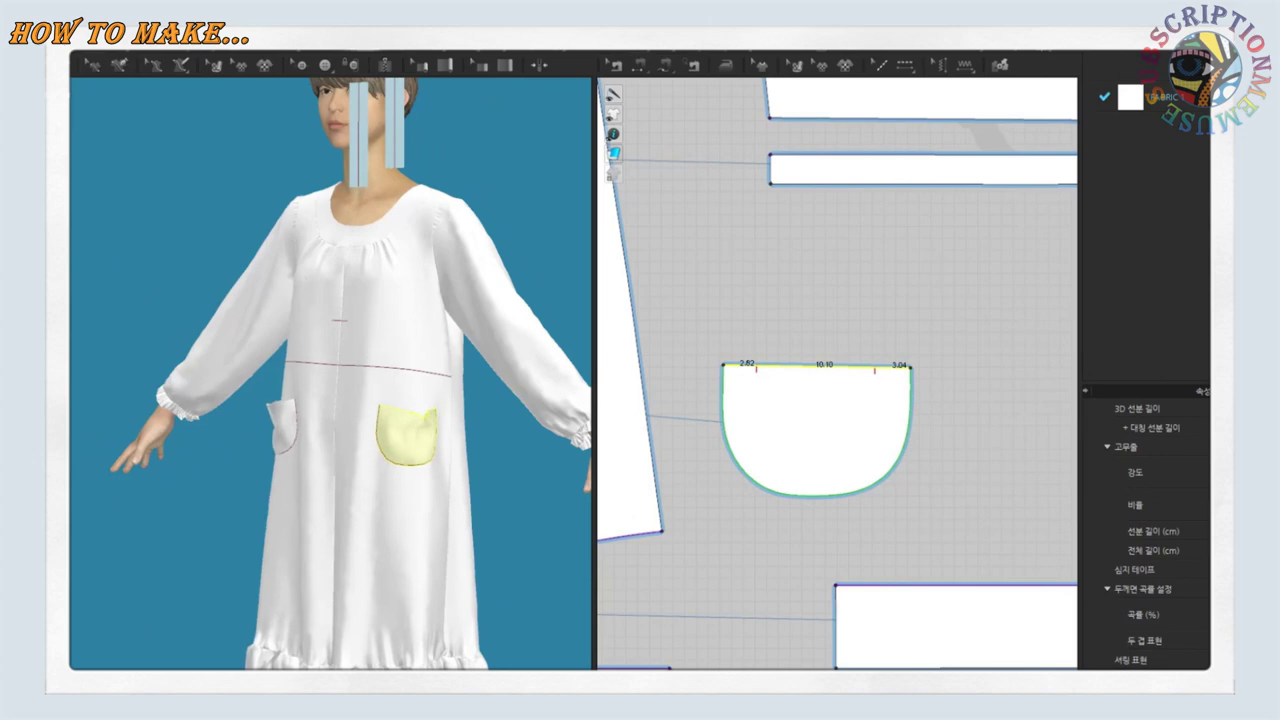
pyautogui.scroll(3, 950, 520)
pyautogui.scroll(2, 527, 478)
pyautogui.scroll(1, 527, 478)
pyautogui.scroll(2, 900, 540)
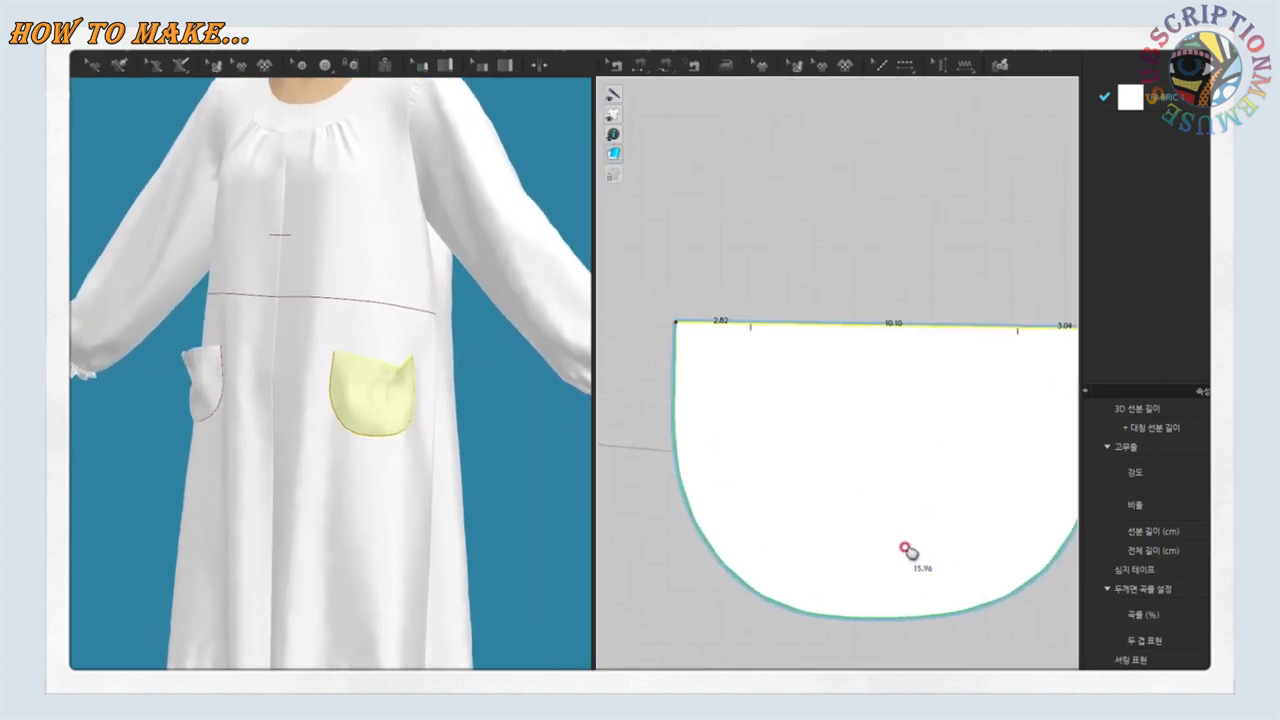
pyautogui.moveTo(480, 470); pyautogui.dragTo(429, 466, button='right')
pyautogui.scroll(-3, 815, 477)
pyautogui.click(870, 398)
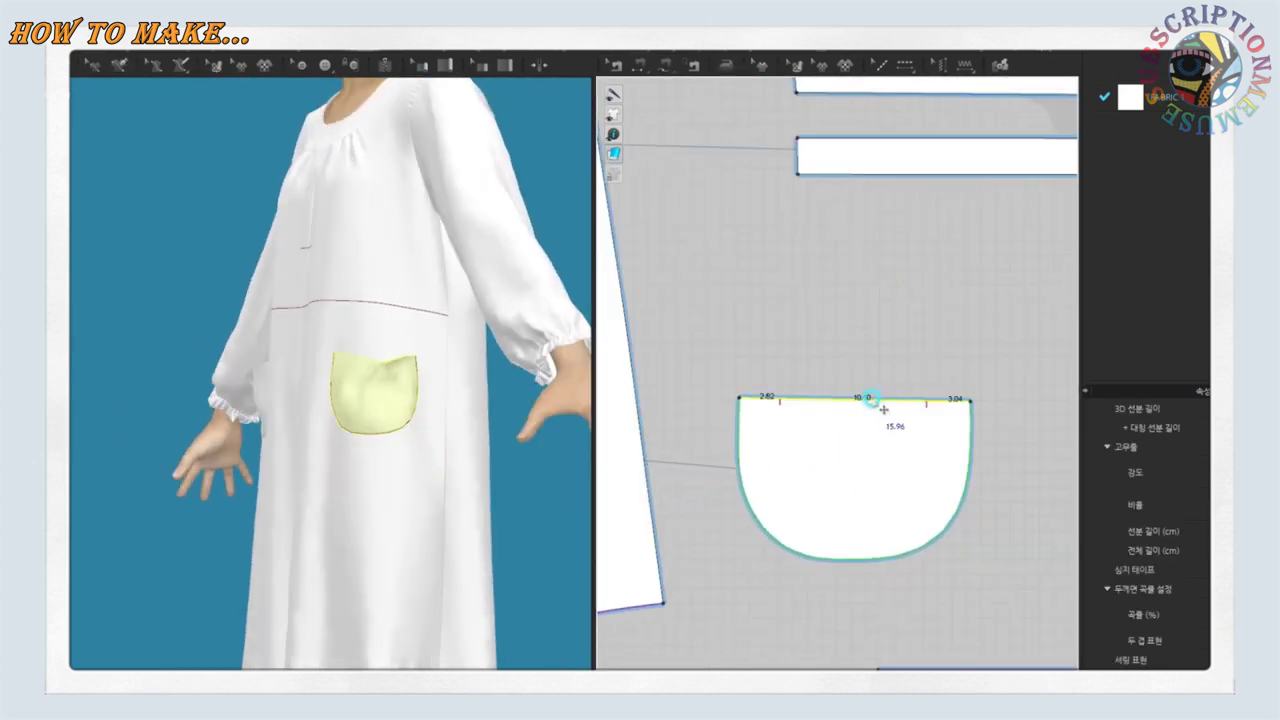
pyautogui.scroll(-3, 1145, 530)
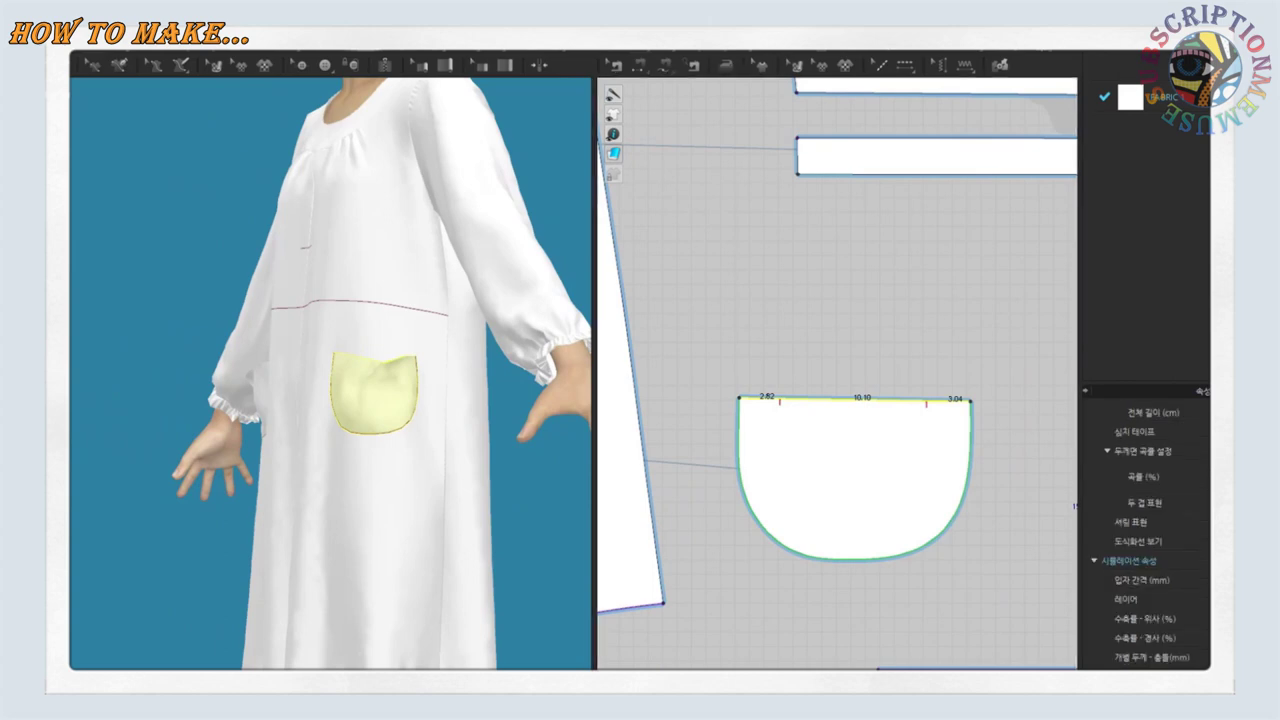
pyautogui.scroll(3, 1145, 530)
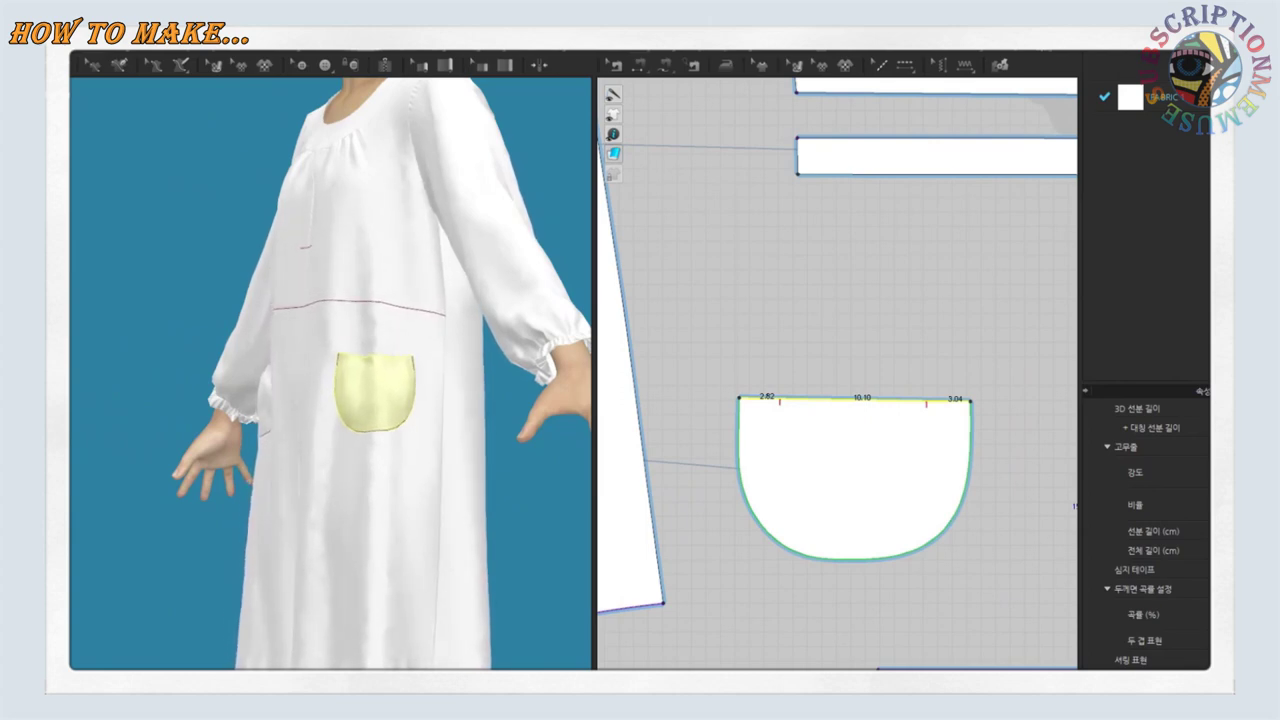
# Deselect the edge and select the pocket pattern to review its properties
pyautogui.click(920, 370)
pyautogui.scroll(3, 437, 406)
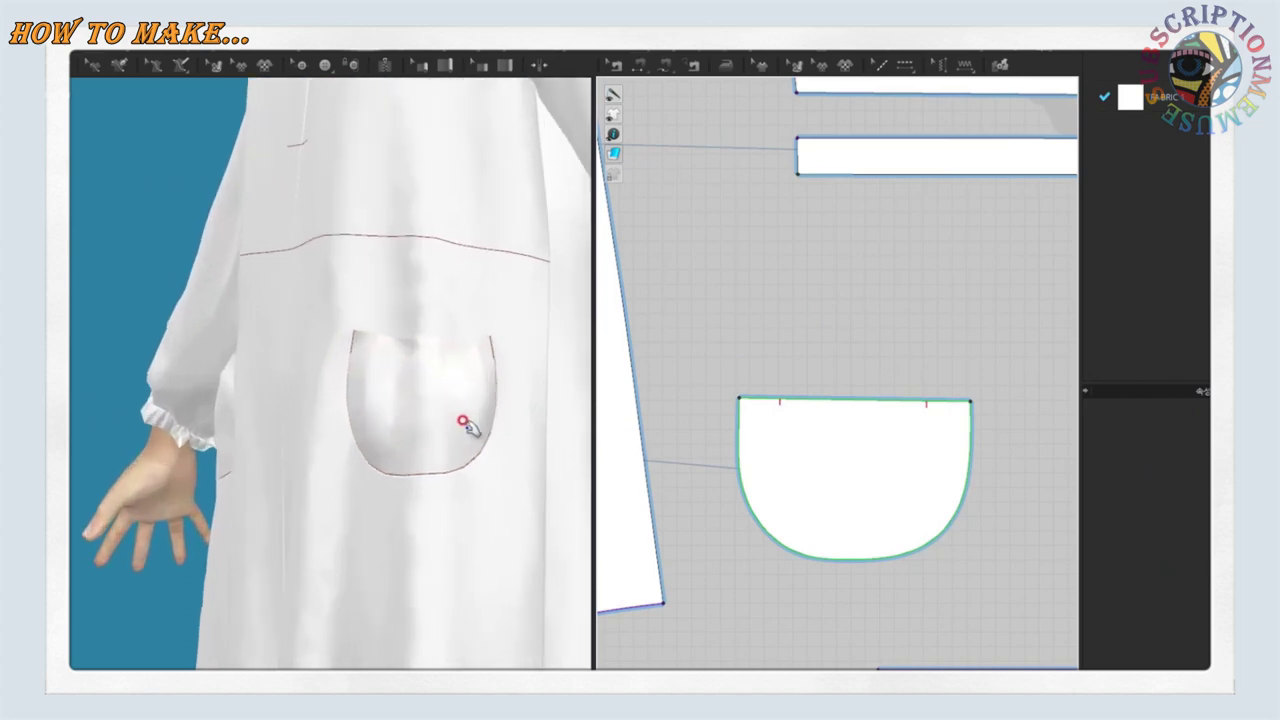
pyautogui.scroll(3, 471, 429)
pyautogui.click(486, 352)
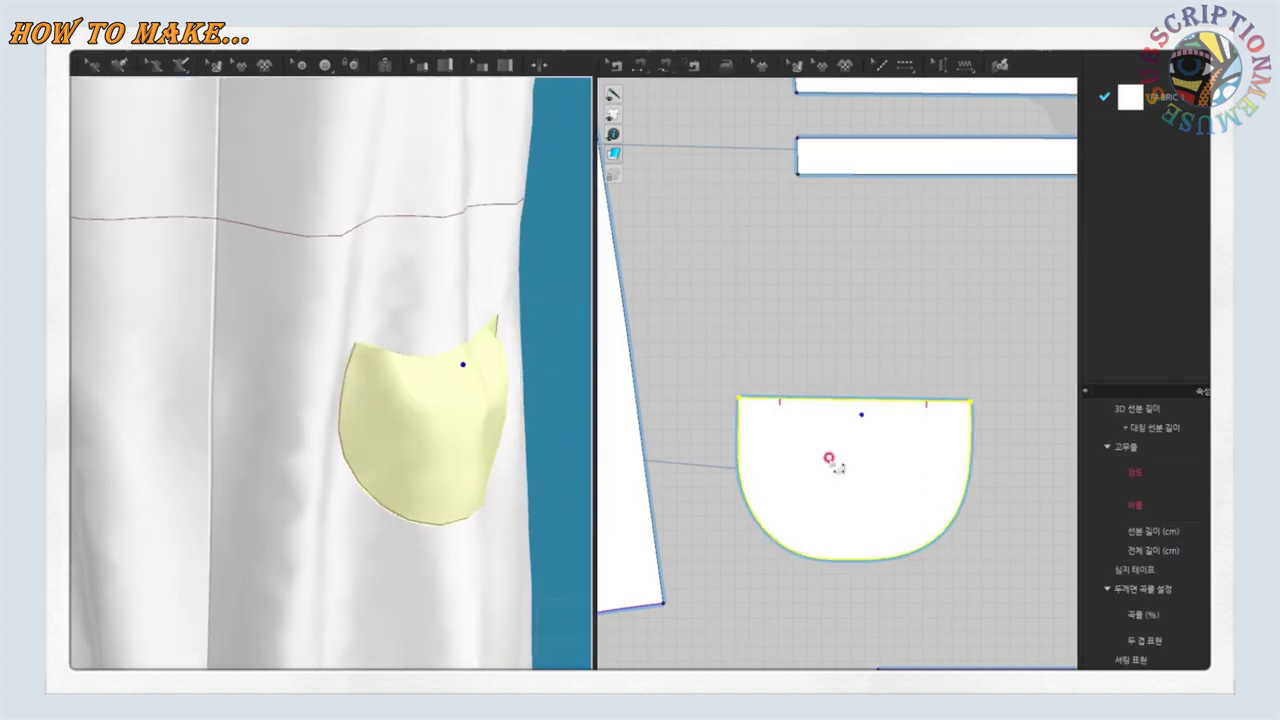
pyautogui.scroll(-3, 408, 510)
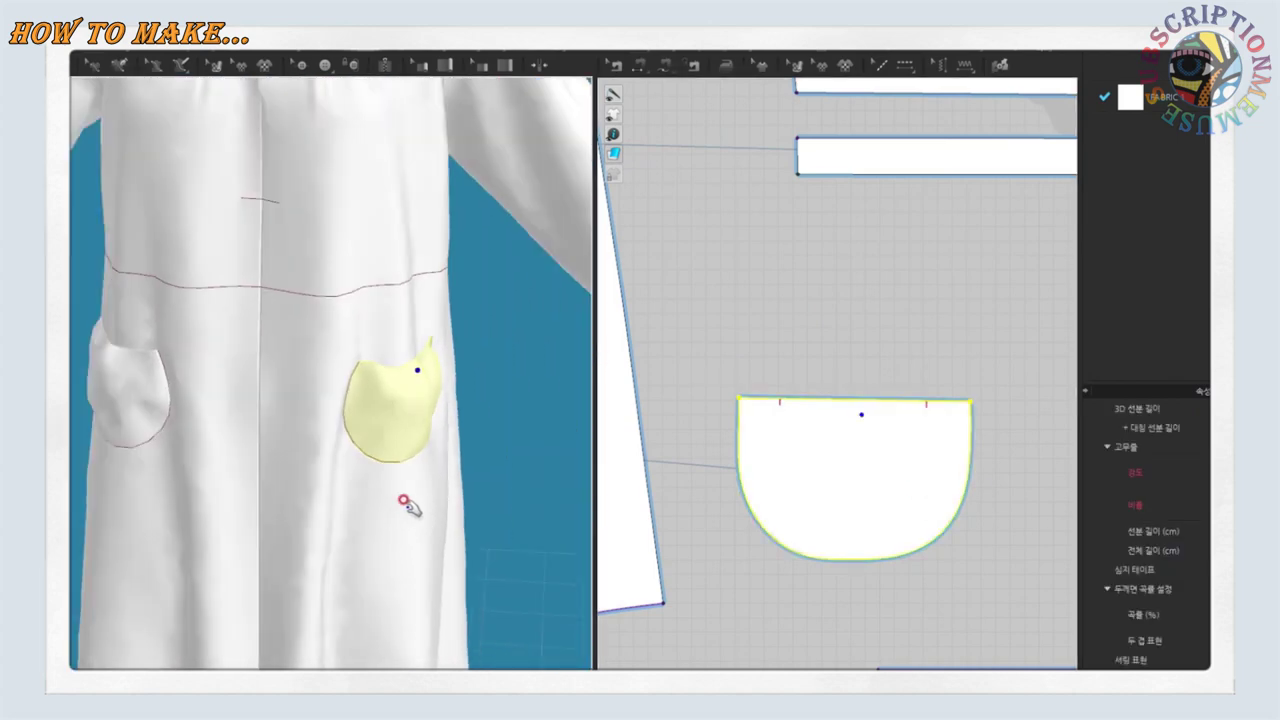
# Create a new Puckering 4 on the pocket's top edge with Apply New Puckering
pyautogui.press('e')
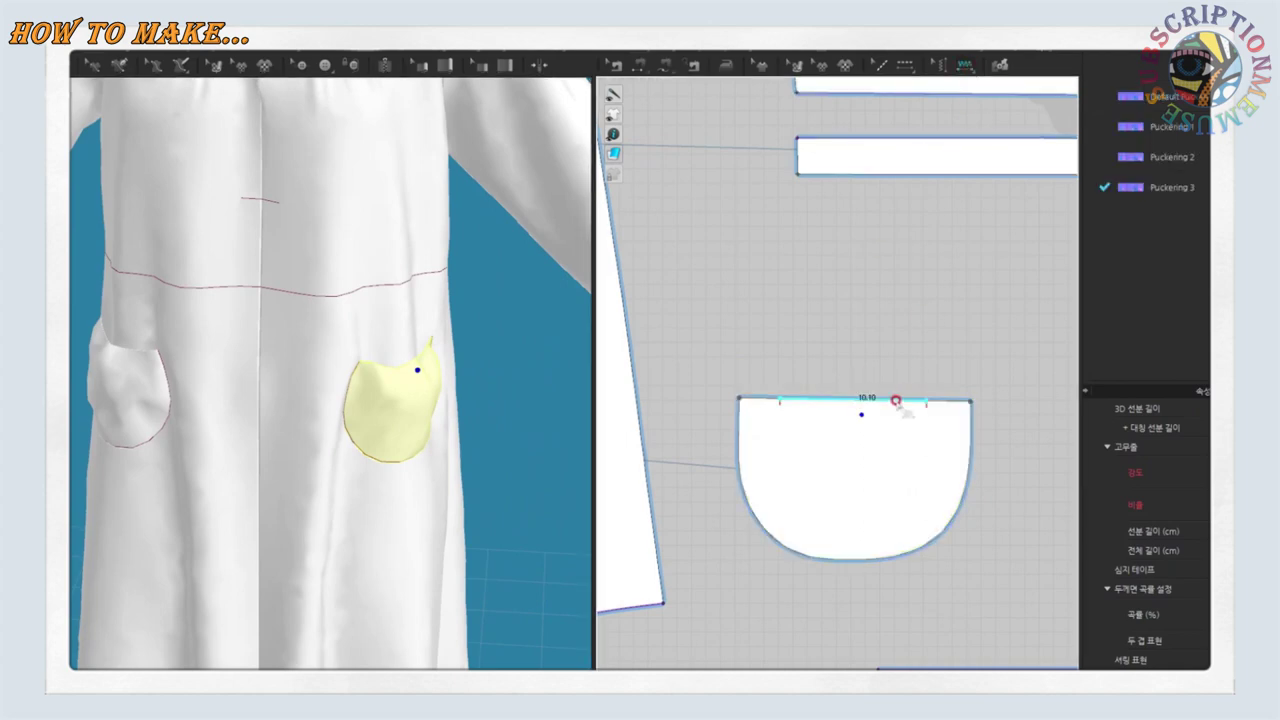
pyautogui.click(895, 402)
pyautogui.click(915, 403)
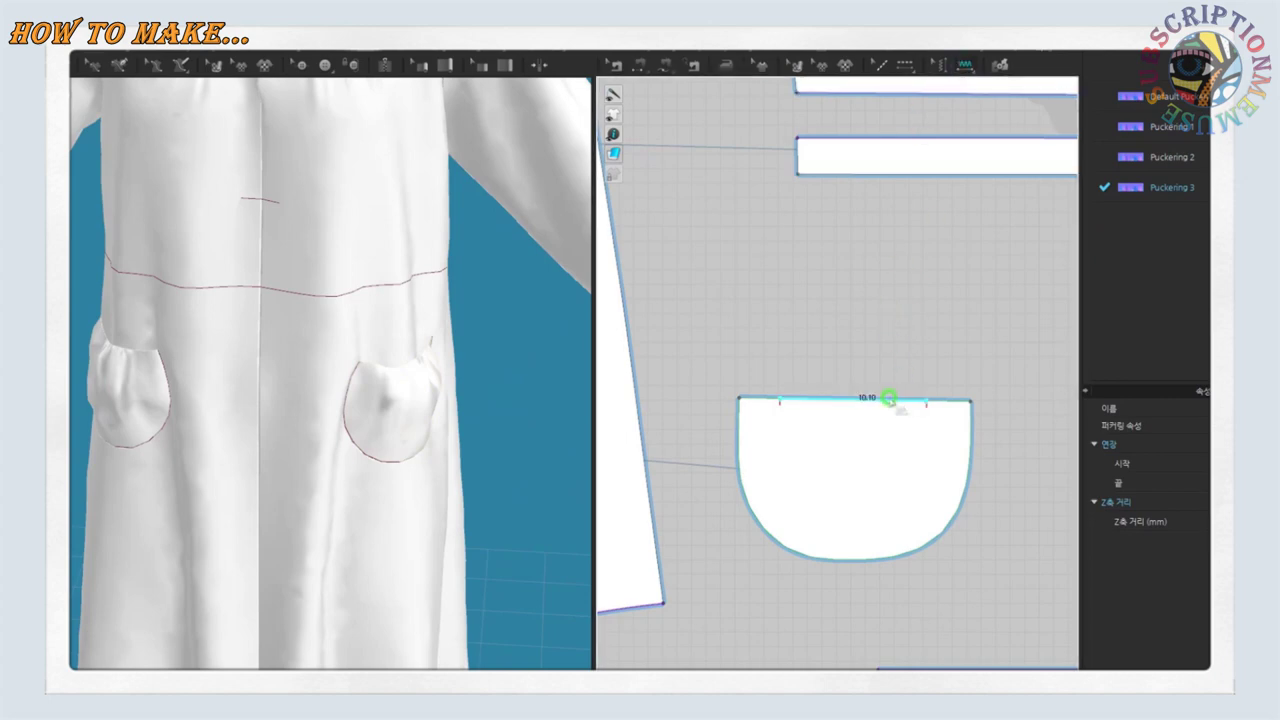
pyautogui.click(890, 401)
pyautogui.click(680, 403)
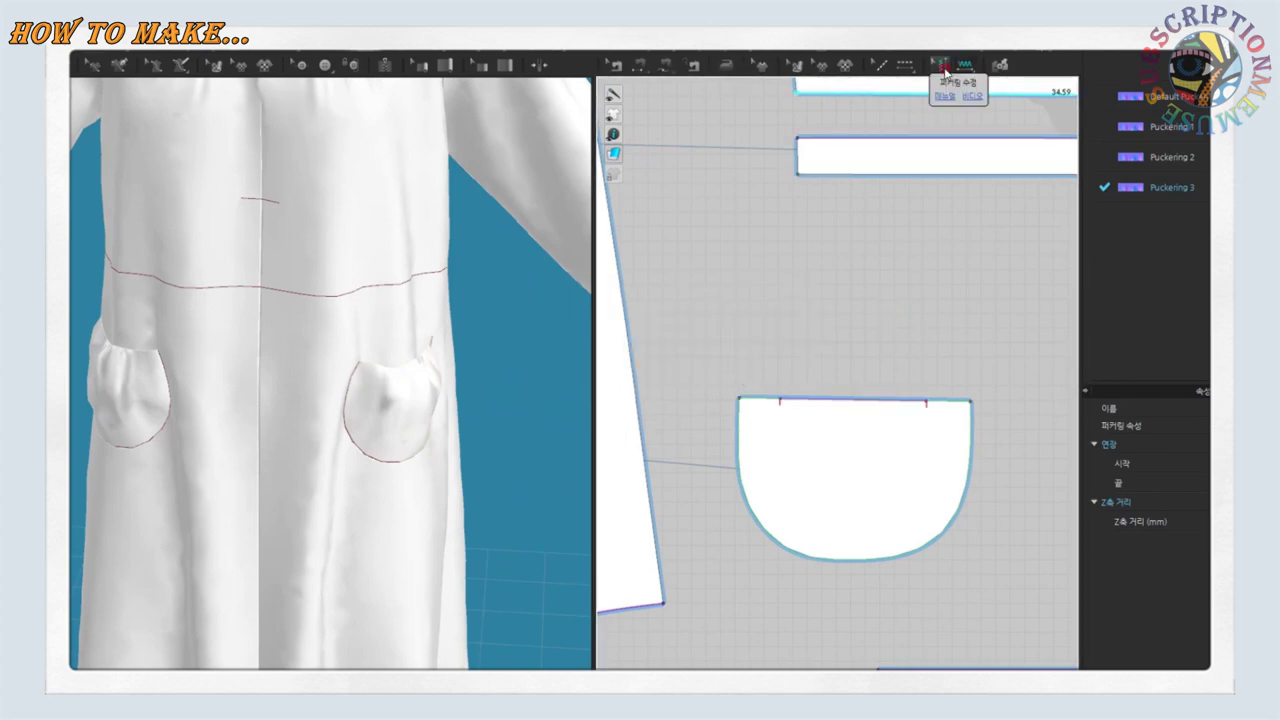
pyautogui.rightClick(883, 399)
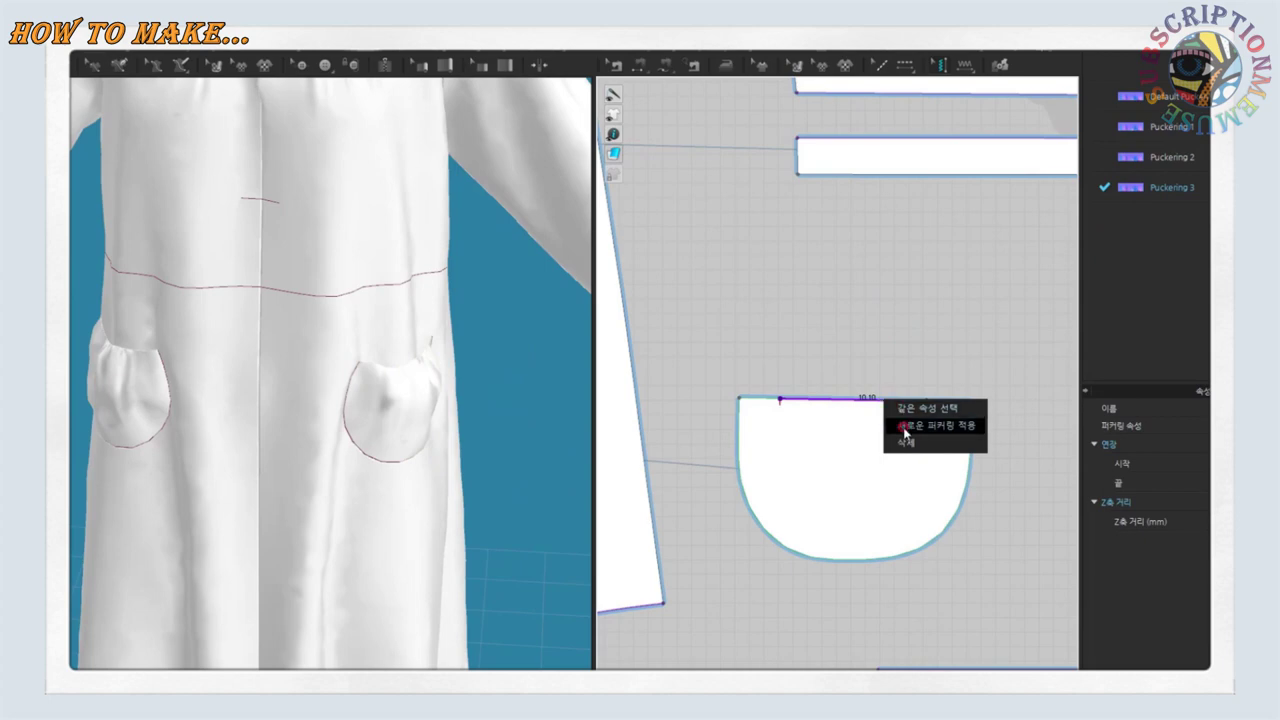
pyautogui.click(903, 438)
pyautogui.doubleClick(1162, 218)
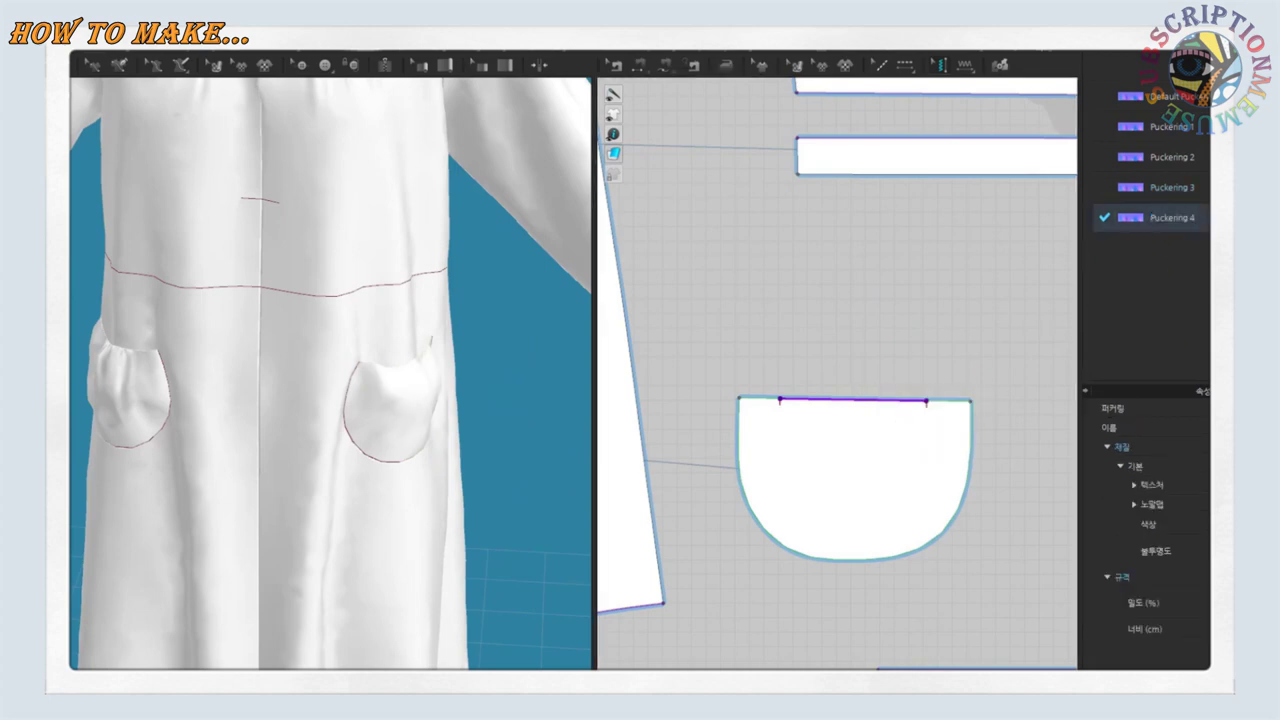
pyautogui.click(989, 483)
# Review the Puckering 4 settings on the pocket's top edge and its gathers
pyautogui.moveTo(423, 314); pyautogui.dragTo(256, 263, button='right')
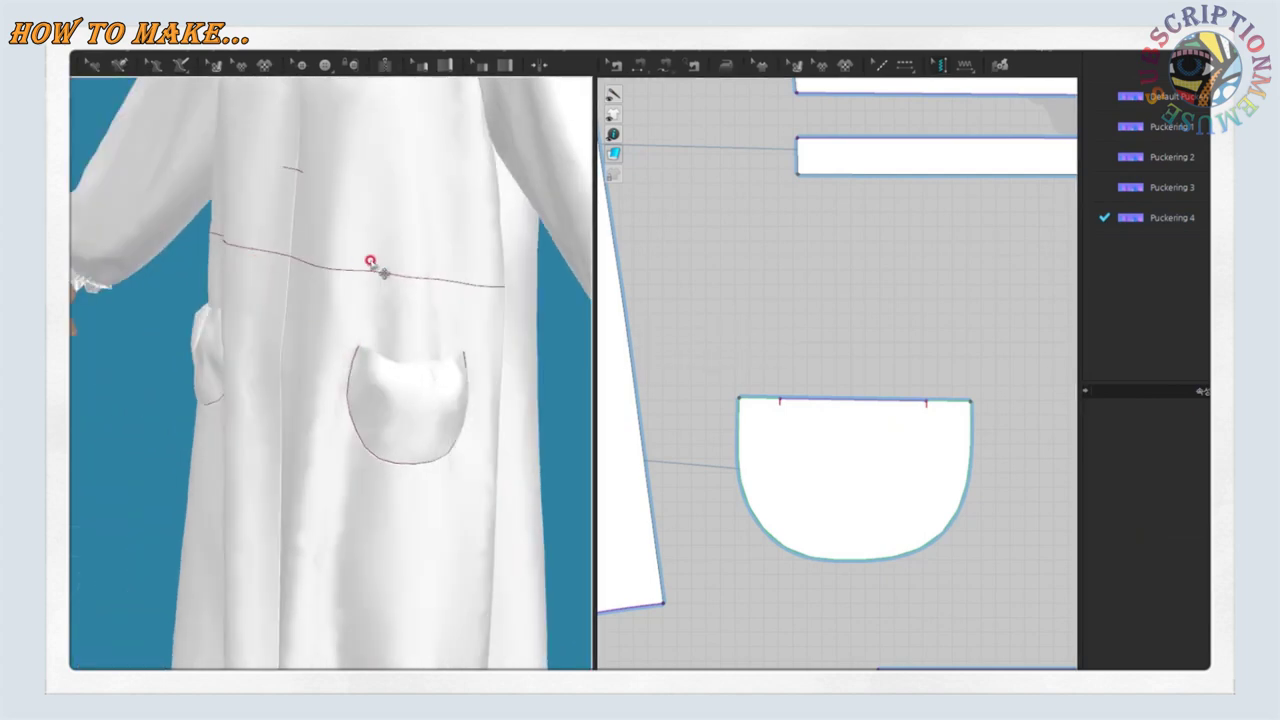
pyautogui.click(427, 373)
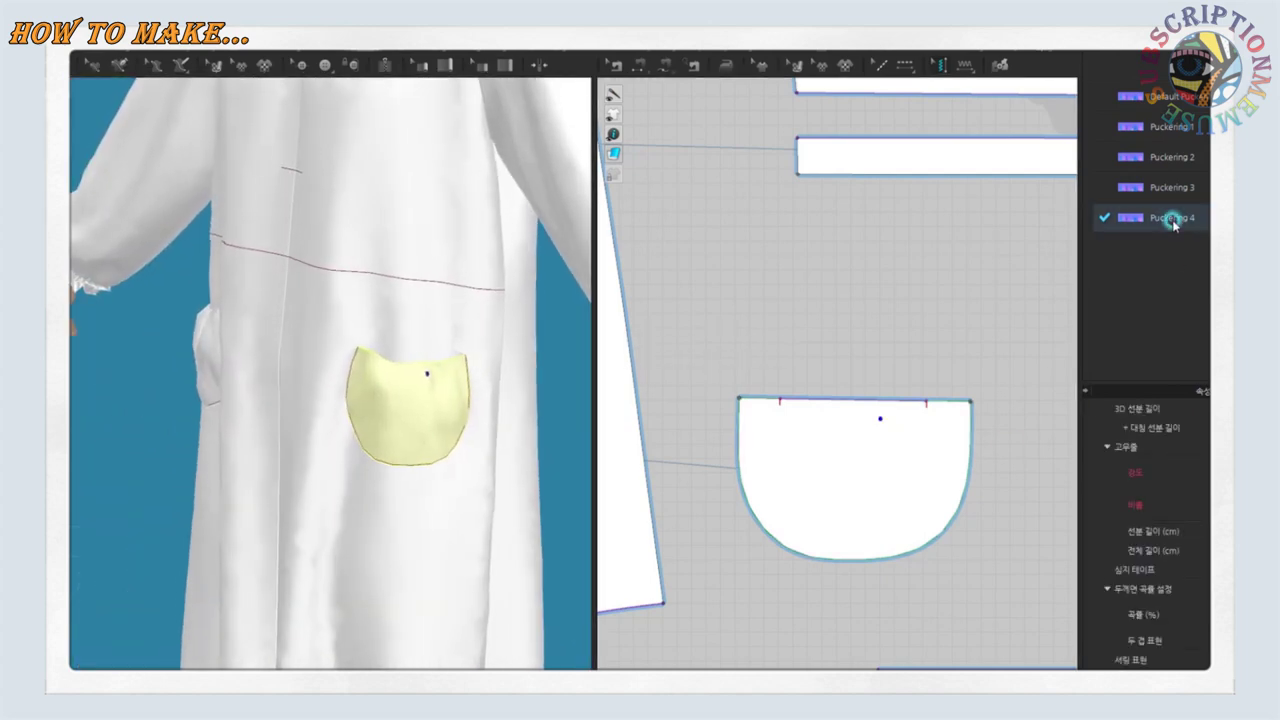
pyautogui.click(1172, 220)
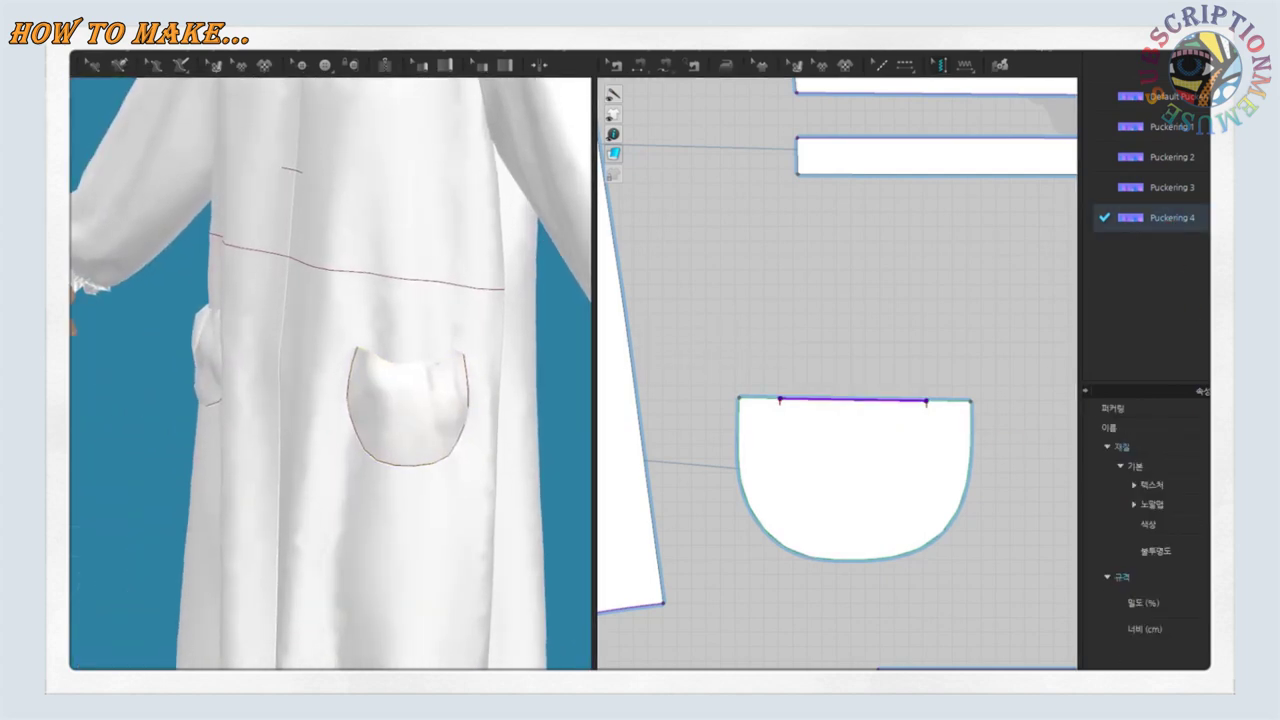
pyautogui.click(885, 399)
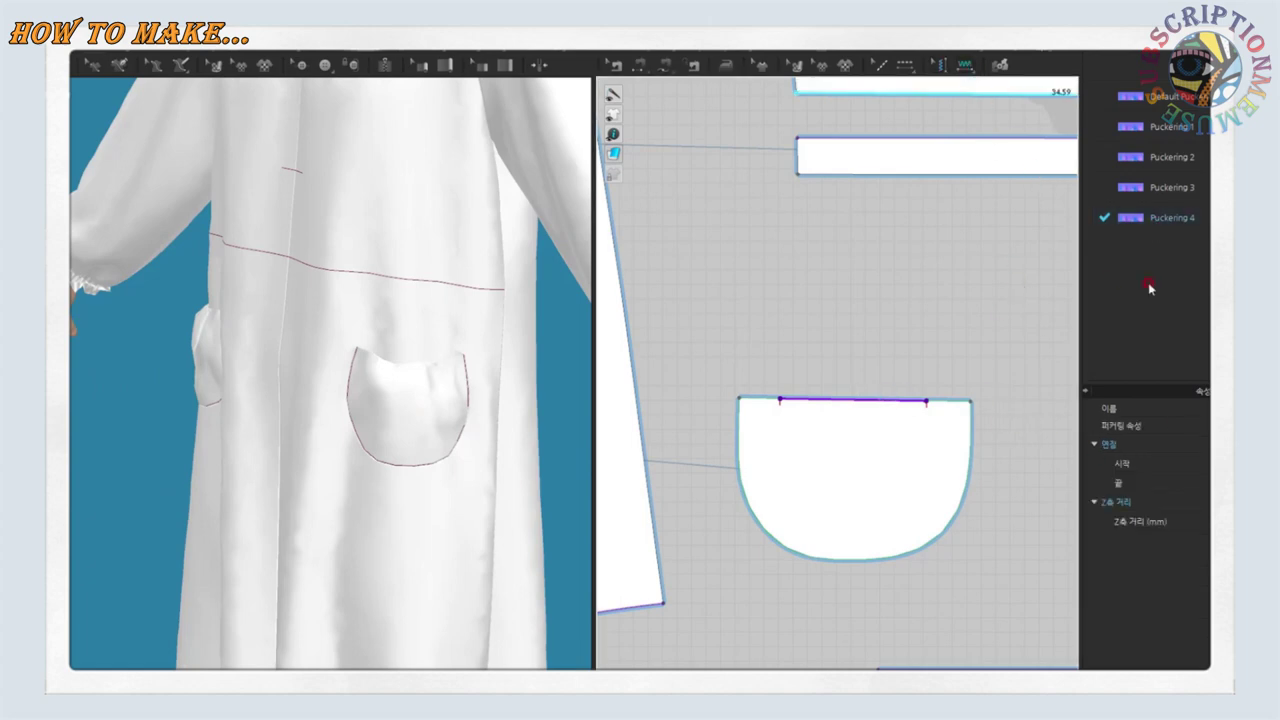
pyautogui.click(1160, 218)
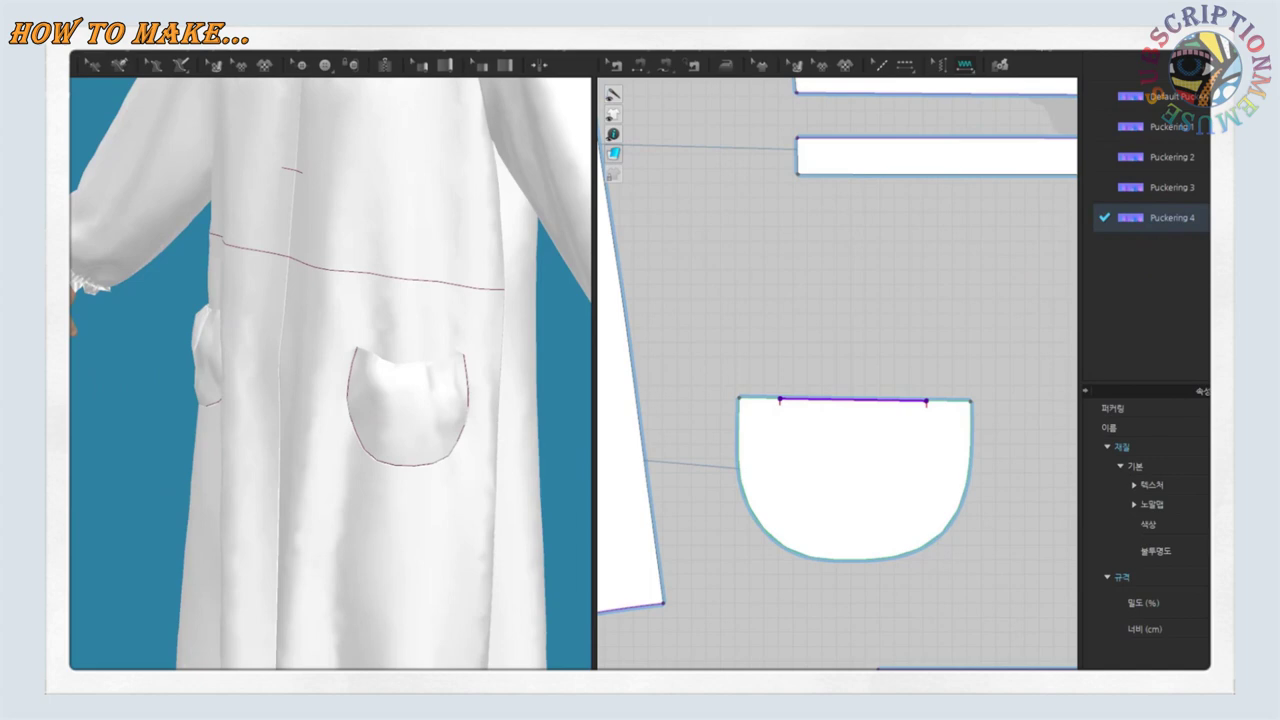
pyautogui.click(407, 405)
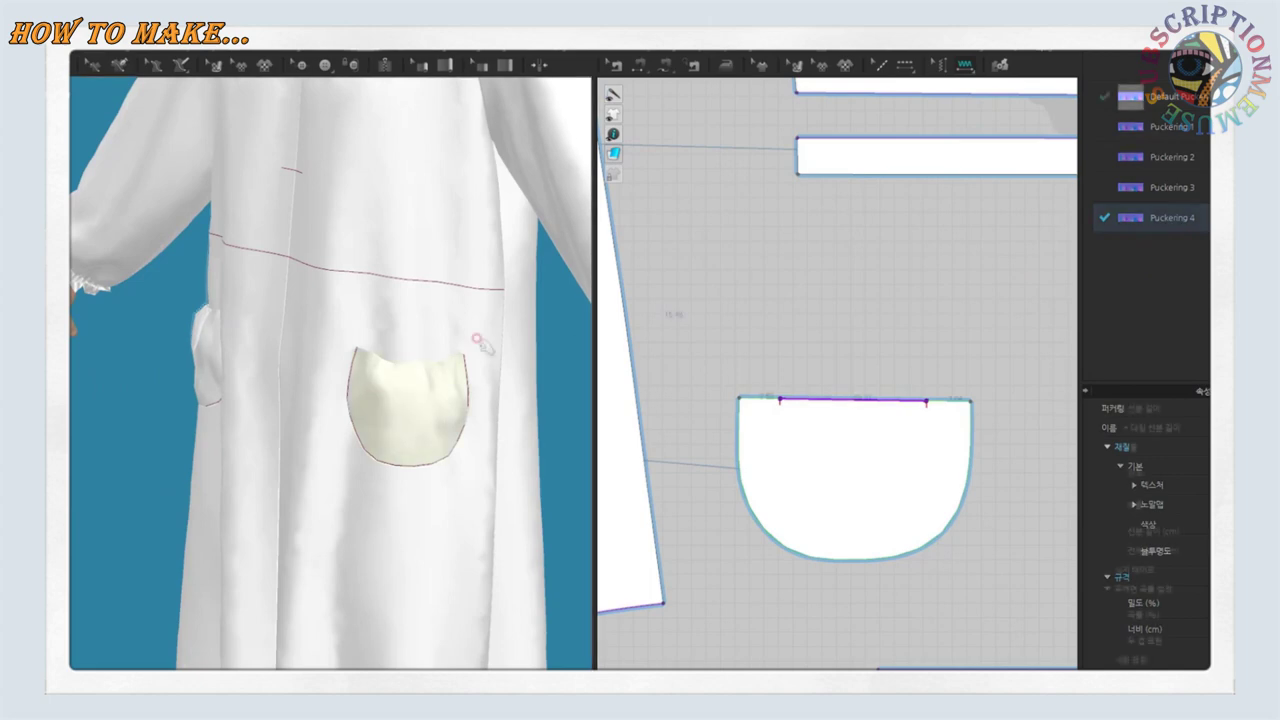
pyautogui.moveTo(428, 443); pyautogui.dragTo(543, 429, button='right')
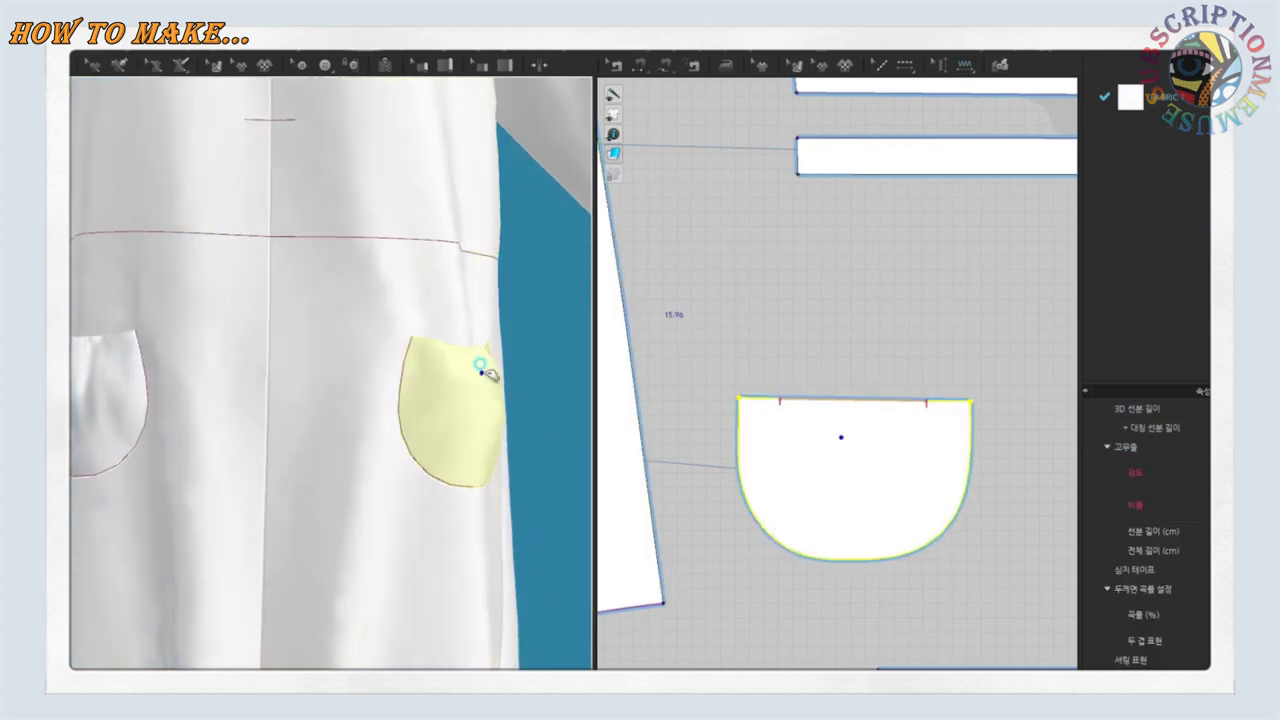
# Reapply puckering to the pocket's top segment, dismissing the already-created notice
pyautogui.press('b')
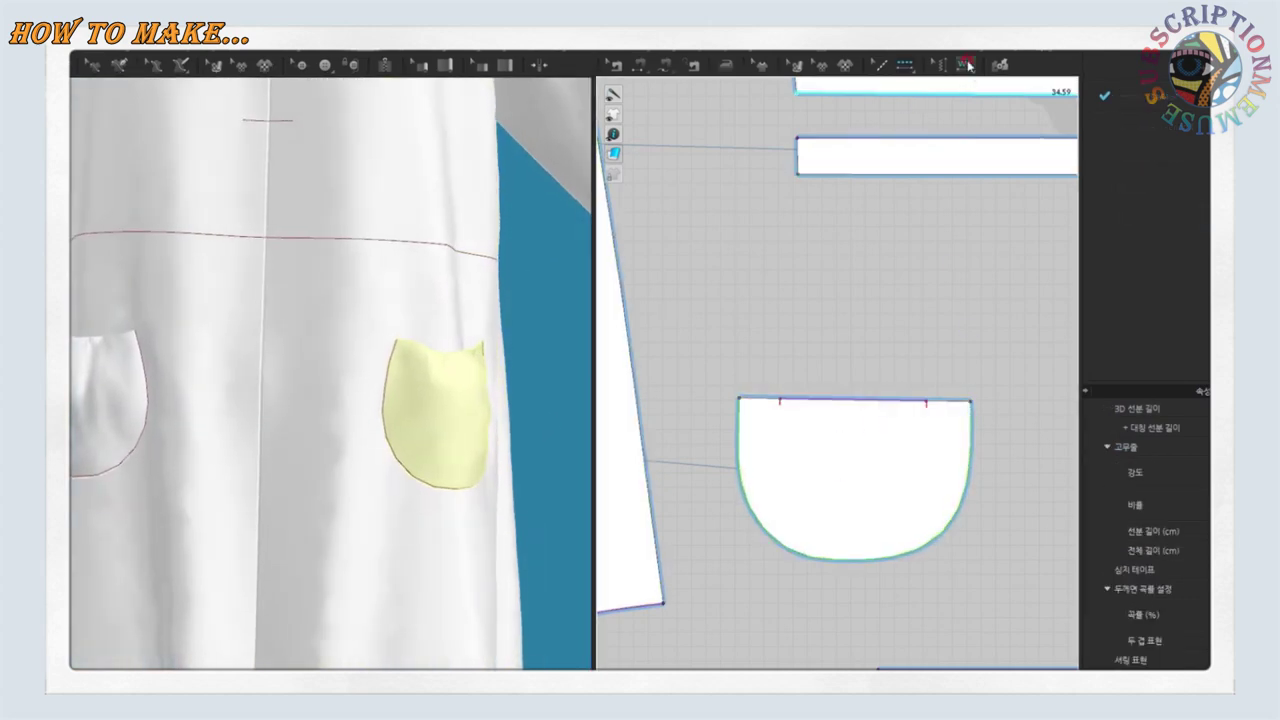
pyautogui.click(865, 399)
pyautogui.click(874, 399)
pyautogui.press('Return')
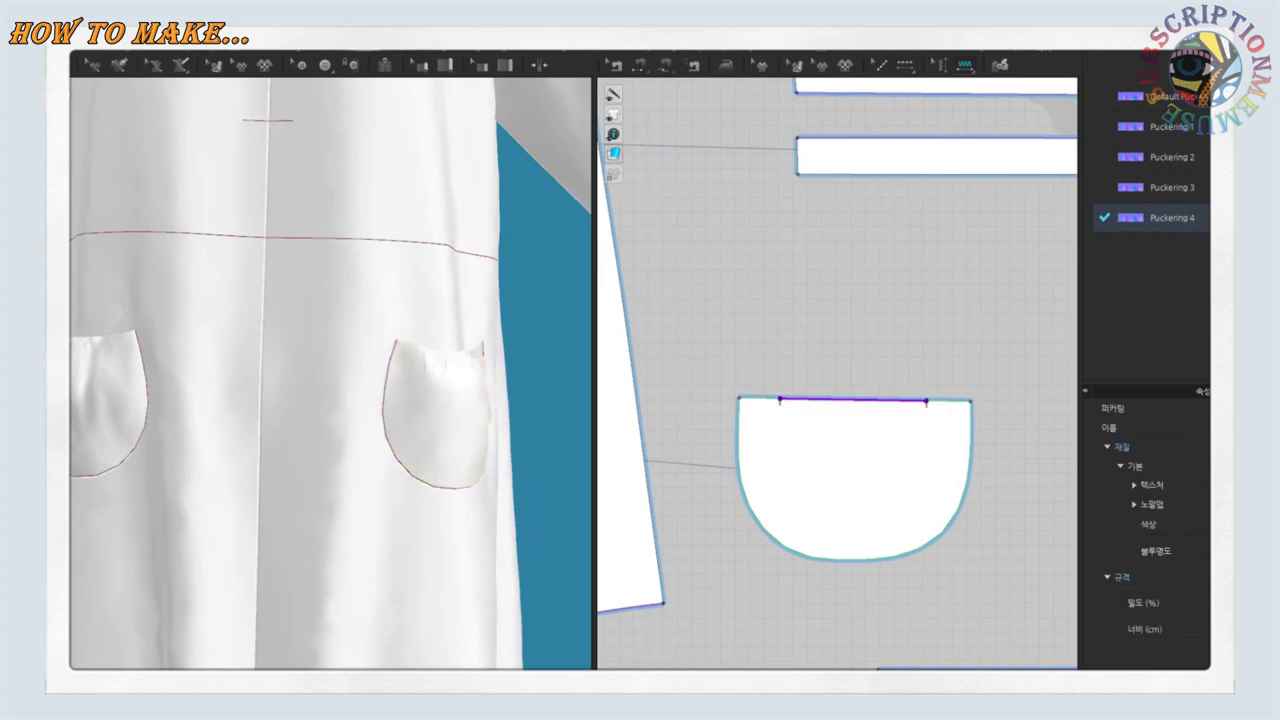
pyautogui.click(894, 332)
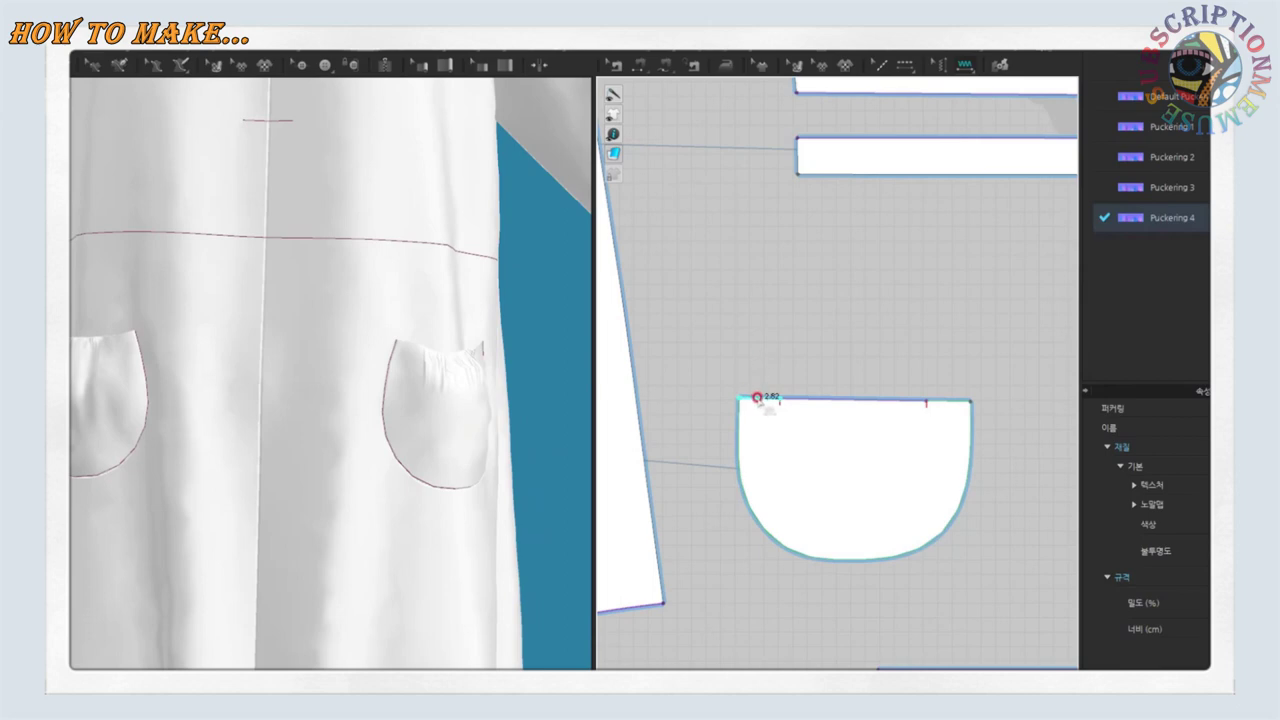
# Create an internal line offset 1 cm below the pocket's top edge
pyautogui.click(828, 399)
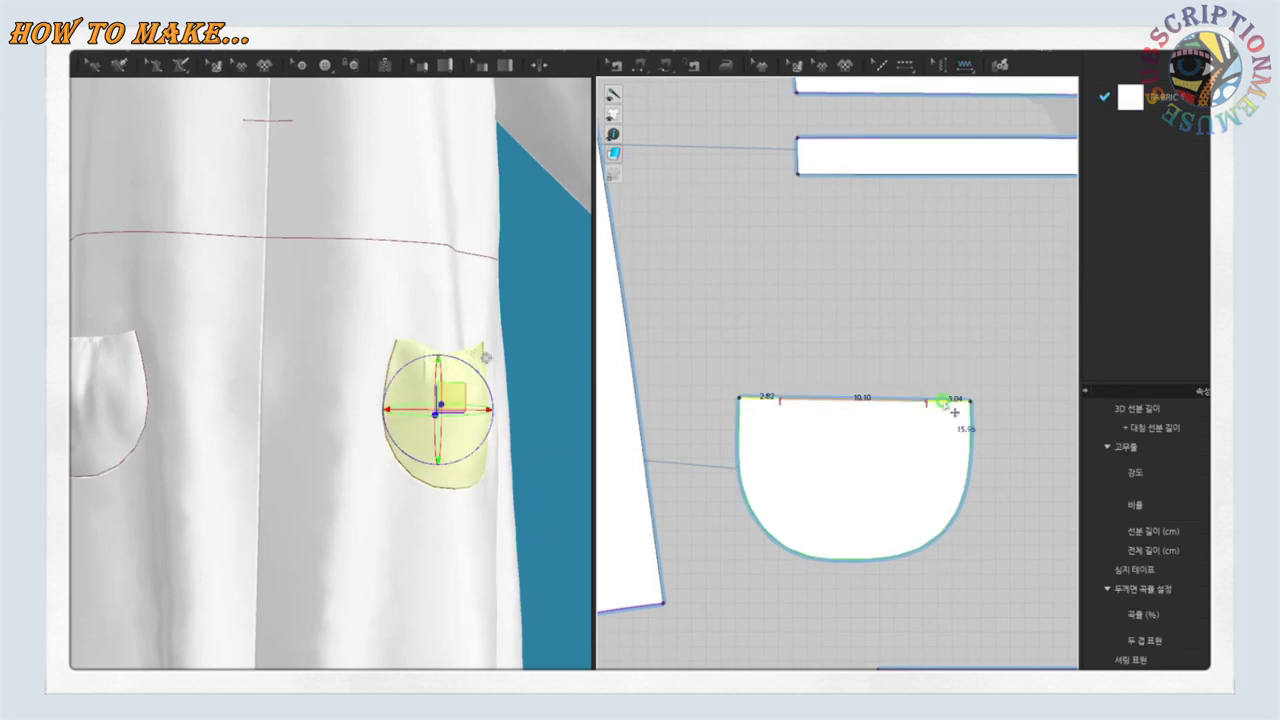
pyautogui.rightClick(944, 402)
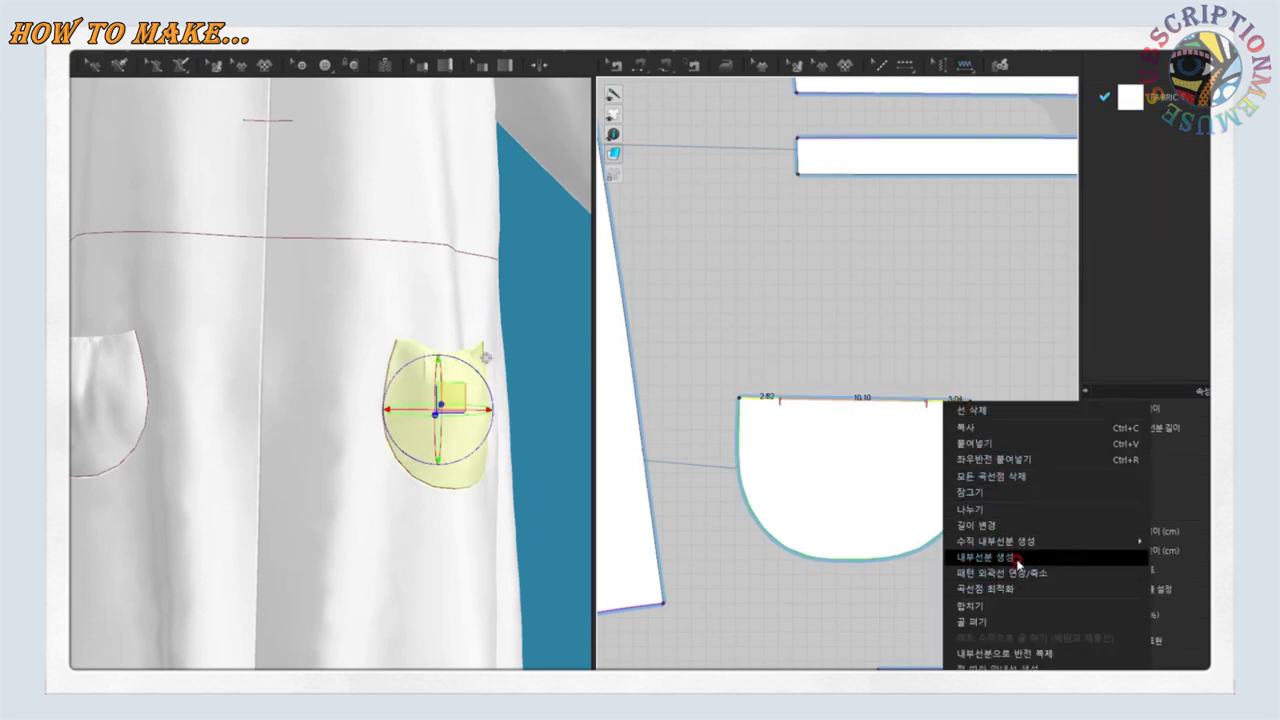
pyautogui.click(1017, 560)
pyautogui.write('1cm')
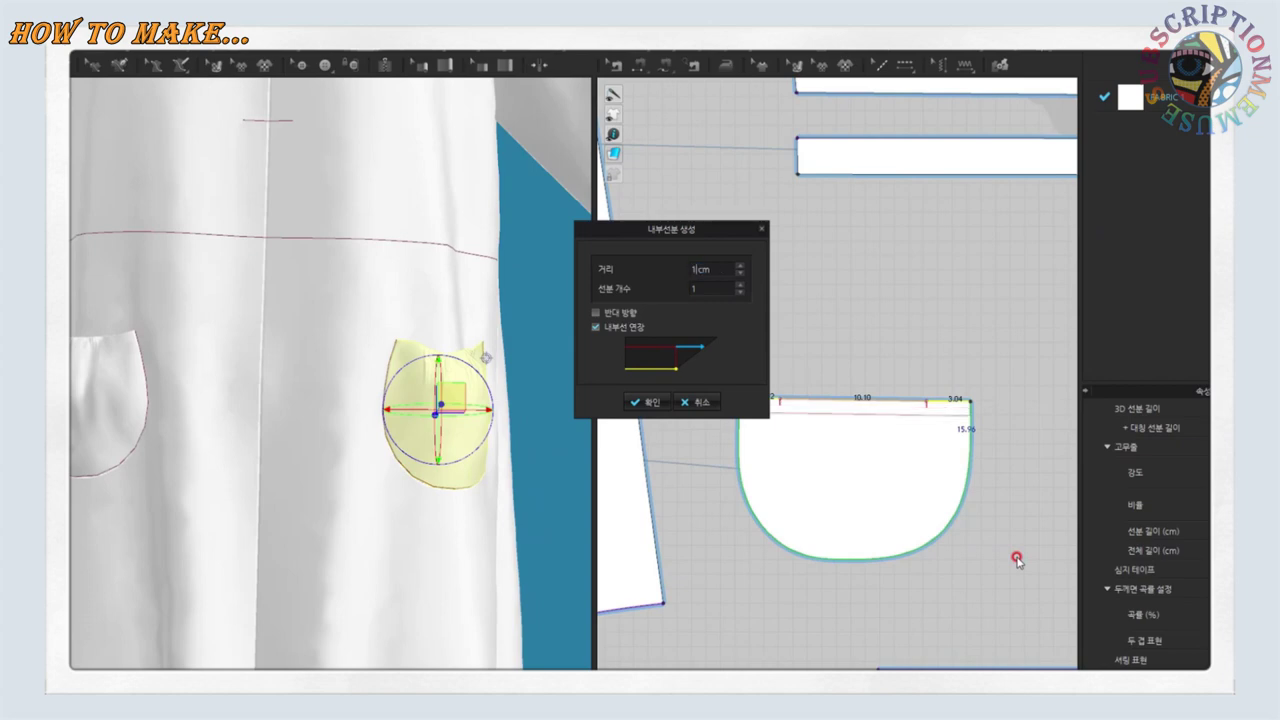
pyautogui.press('Return')
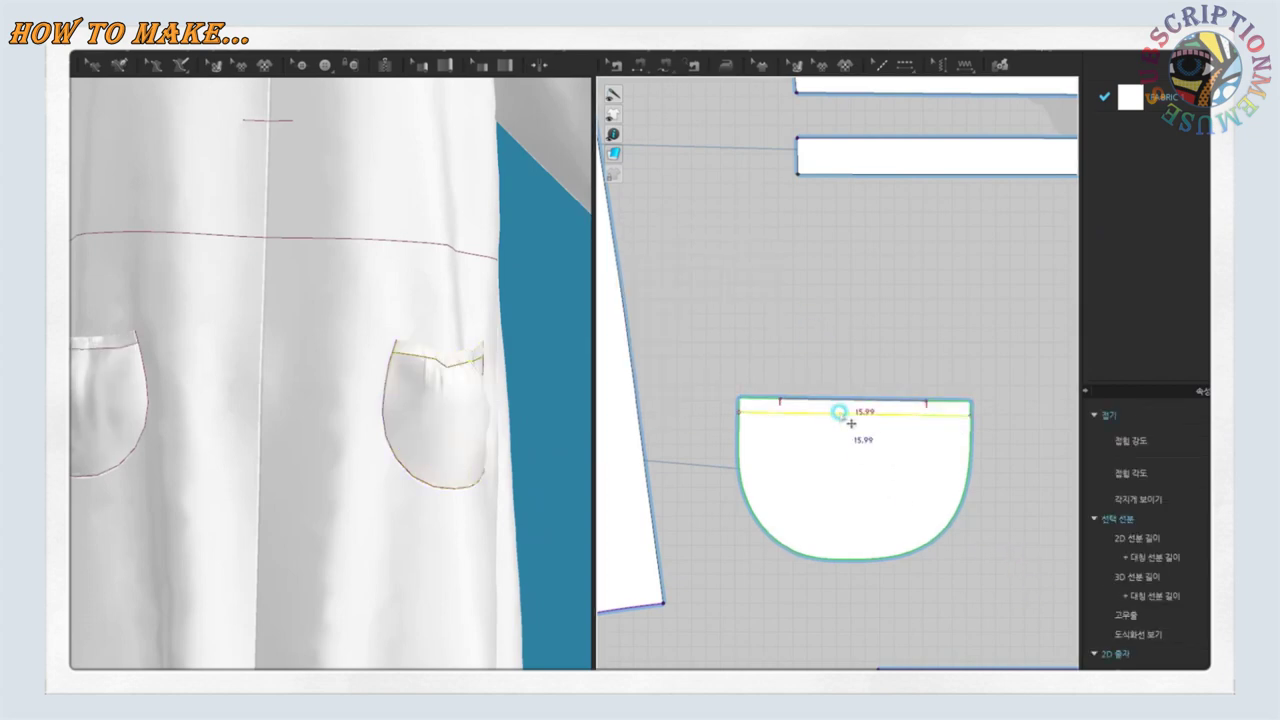
# Select the new 15.99-long internal line to review its settings
pyautogui.click(870, 400)
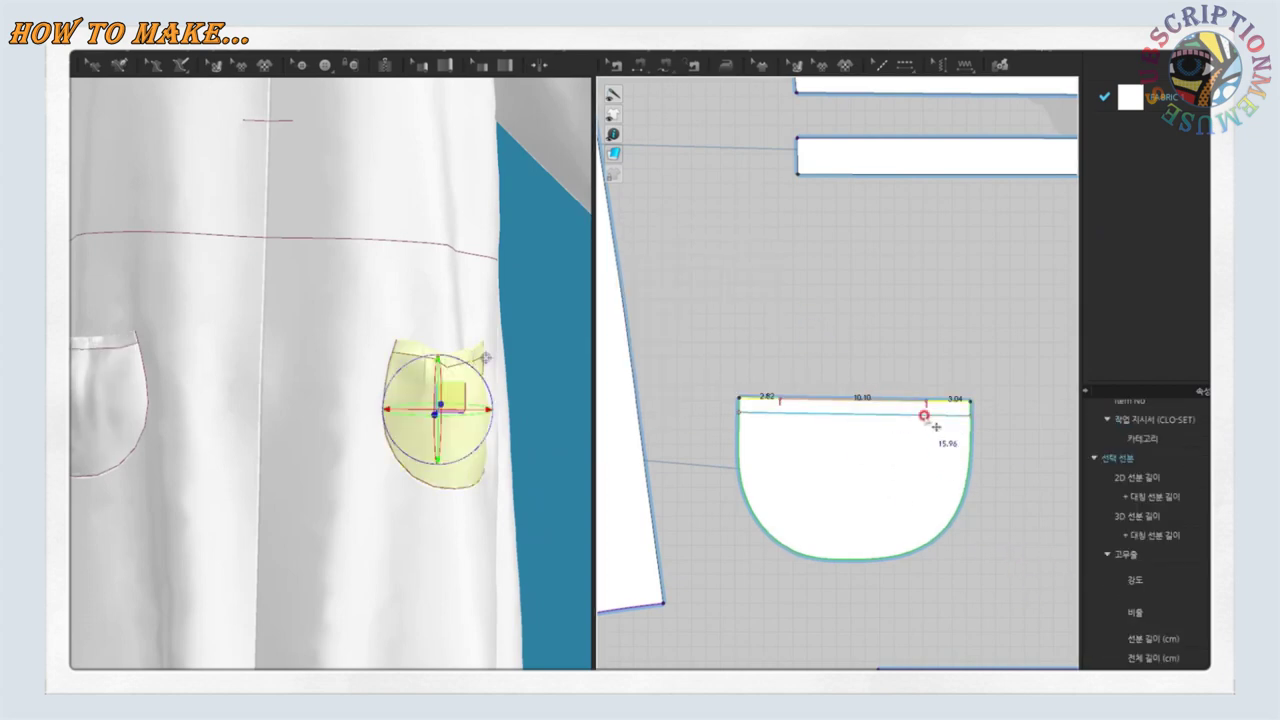
pyautogui.click(924, 413)
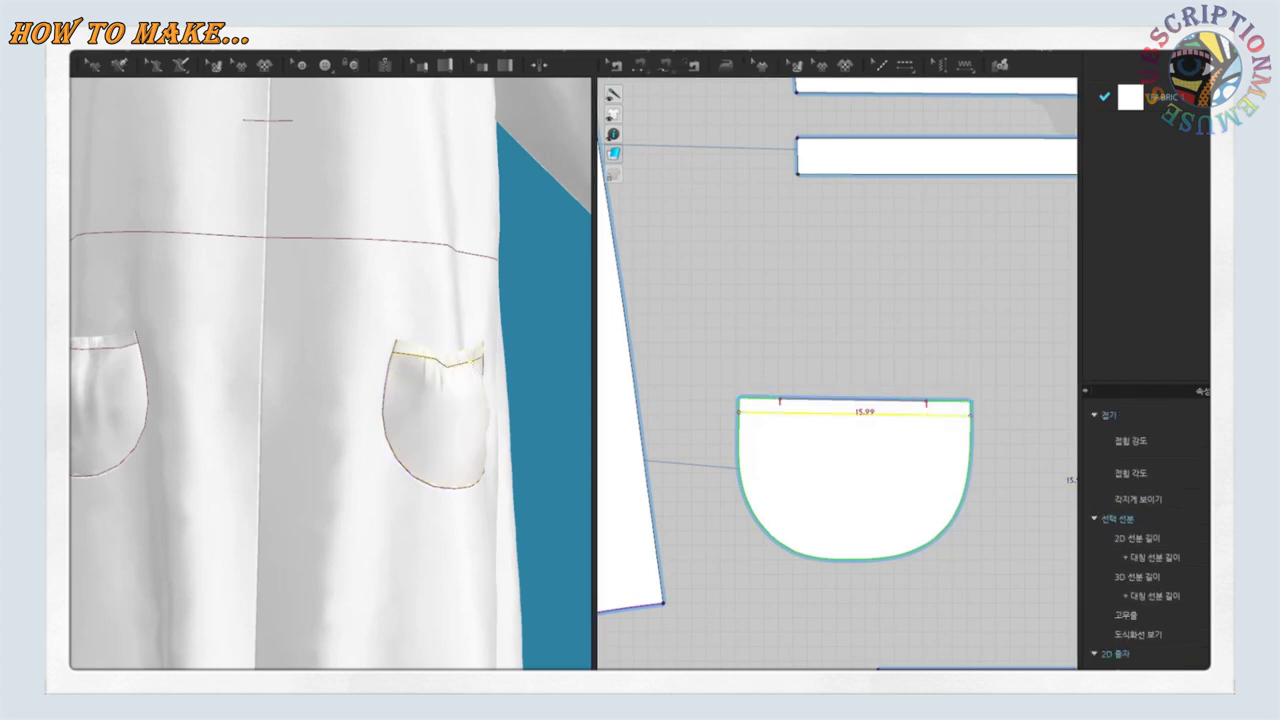
pyautogui.click(913, 411)
pyautogui.scroll(-3, 1145, 530)
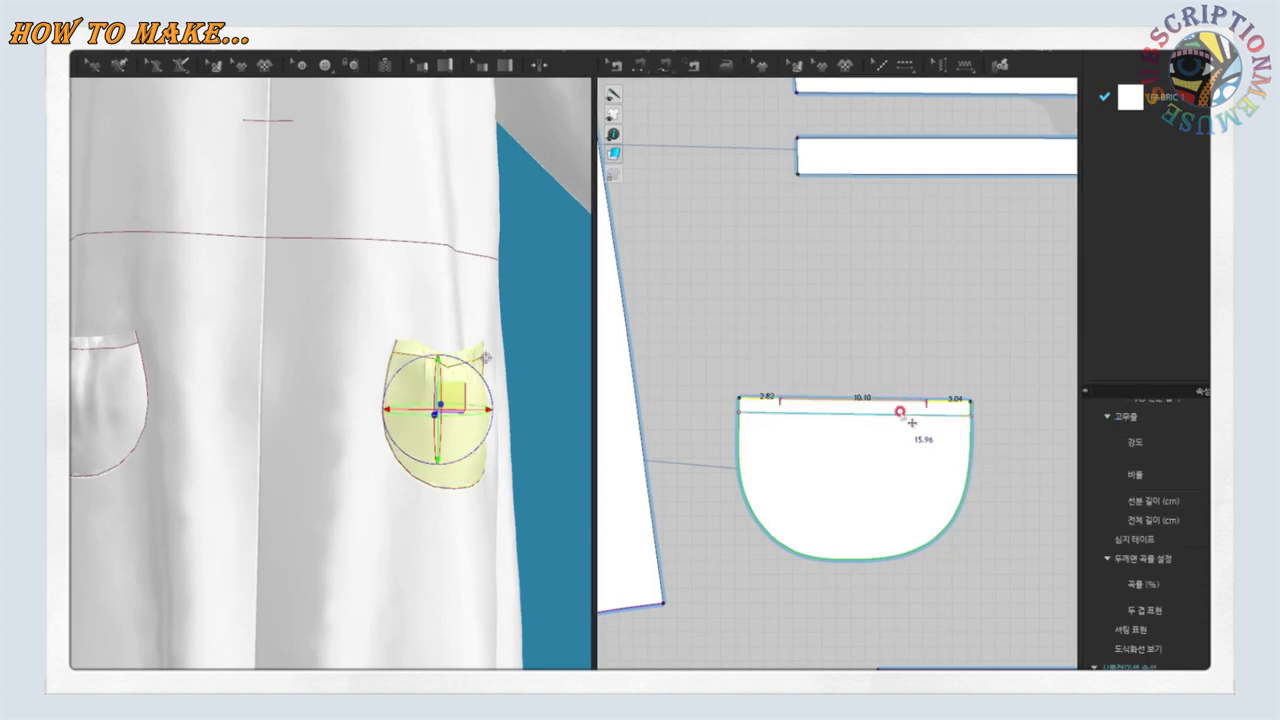
pyautogui.click(999, 461)
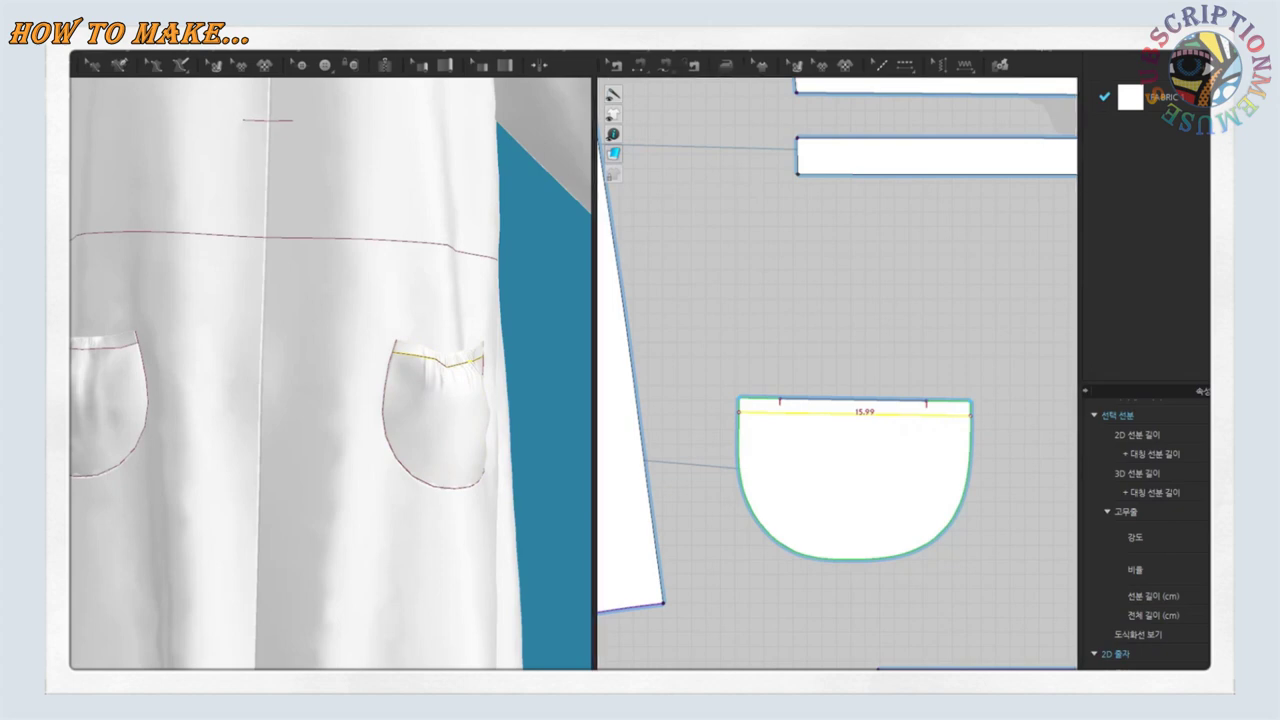
# Turn the garment to the front and add a Puckering 4 stitch along the pocket's top edge
pyautogui.moveTo(466, 339)
pyautogui.mouseDown(button='right')
pyautogui.moveTo(390, 403)
pyautogui.moveTo(400, 366)
pyautogui.mouseUp(button='right')
pyautogui.scroll(2, 862, 447)
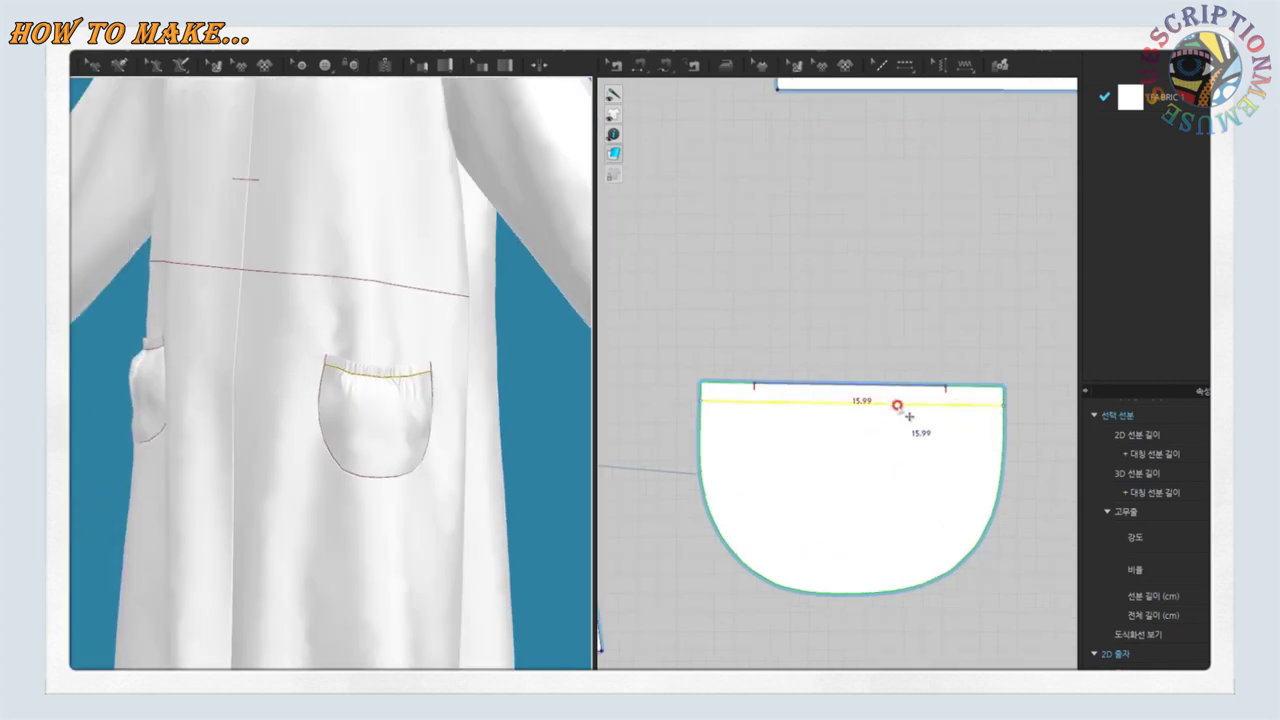
pyautogui.click(896, 386)
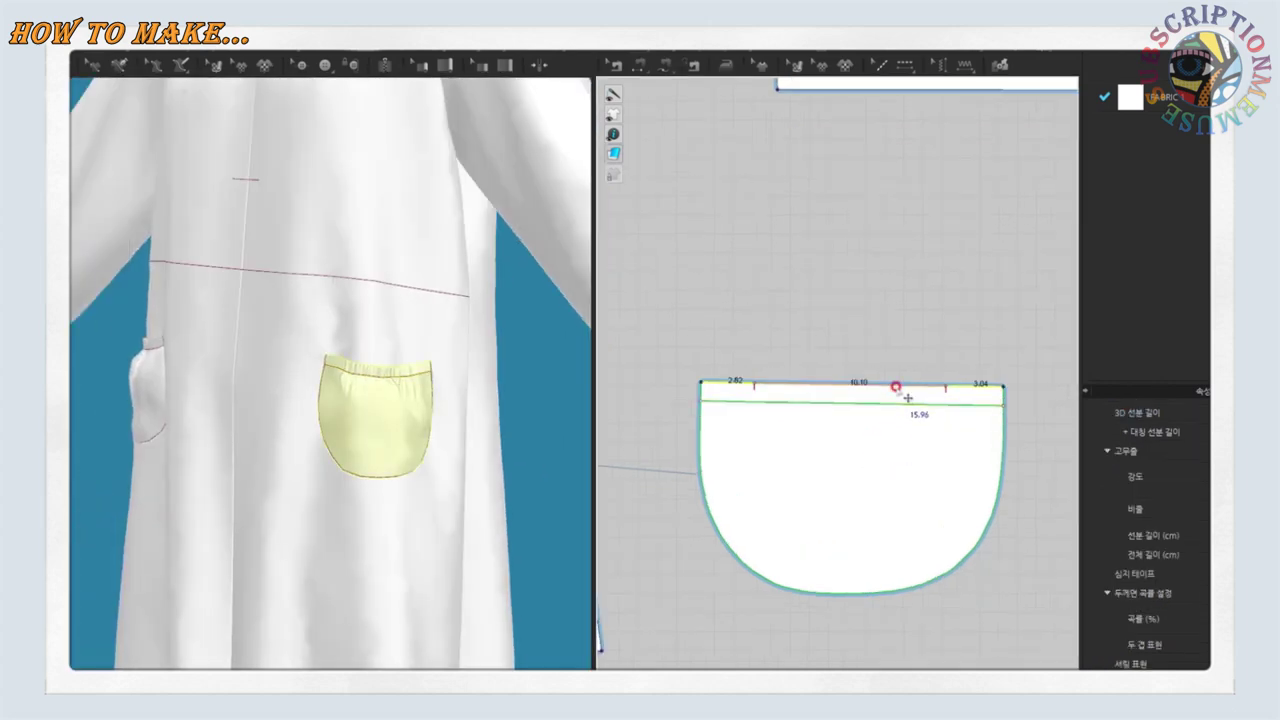
pyautogui.click(964, 65)
pyautogui.click(1150, 217)
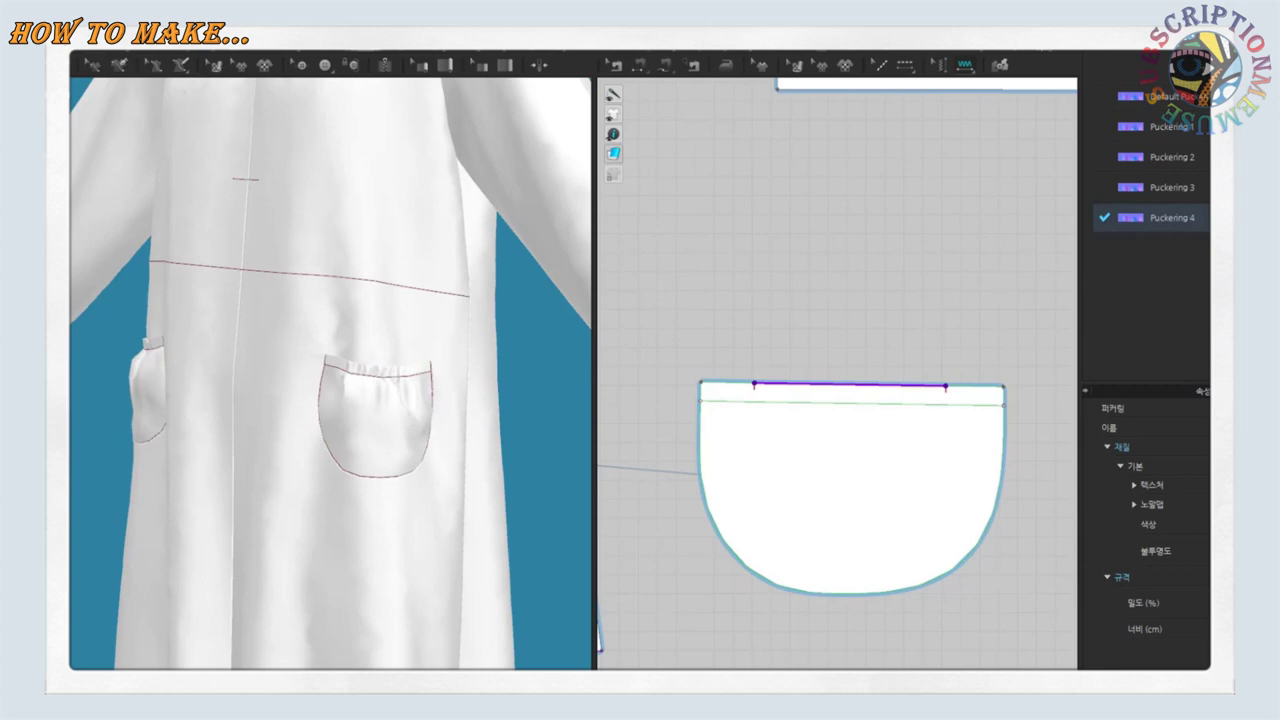
pyautogui.click(886, 223)
pyautogui.scroll(-5, 286, 486)
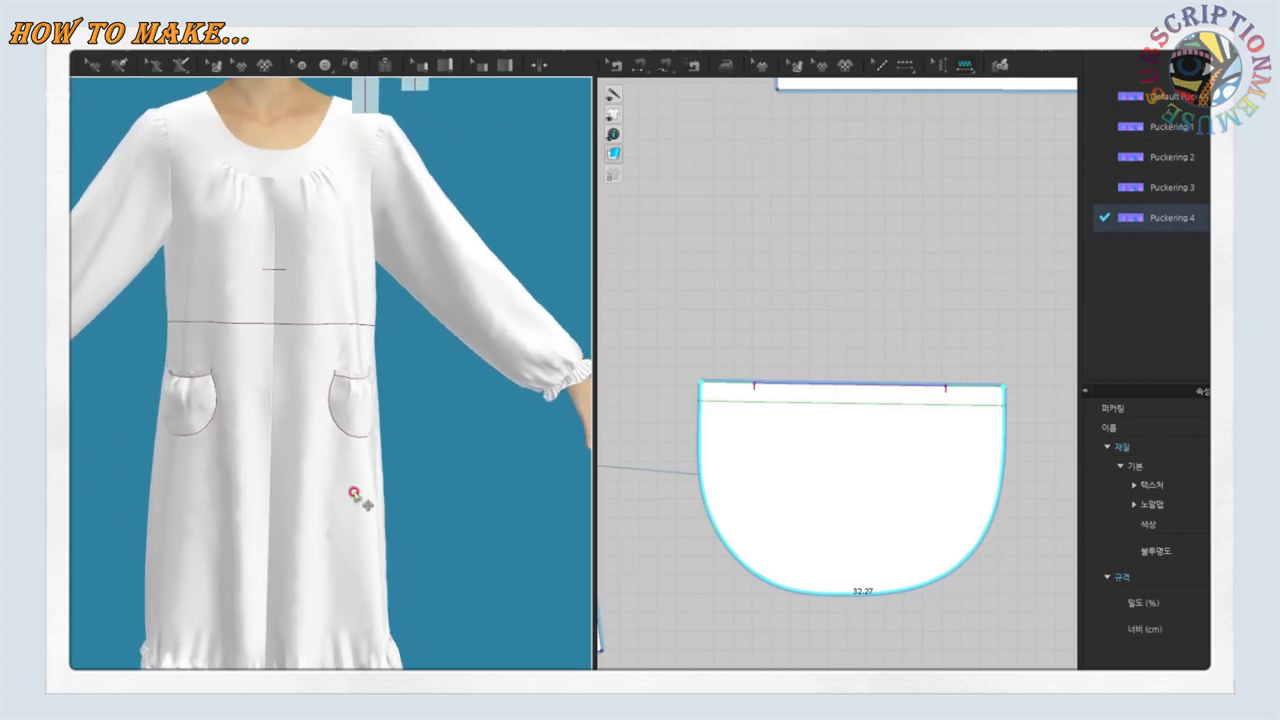
pyautogui.scroll(-3, 400, 525)
pyautogui.click(842, 385)
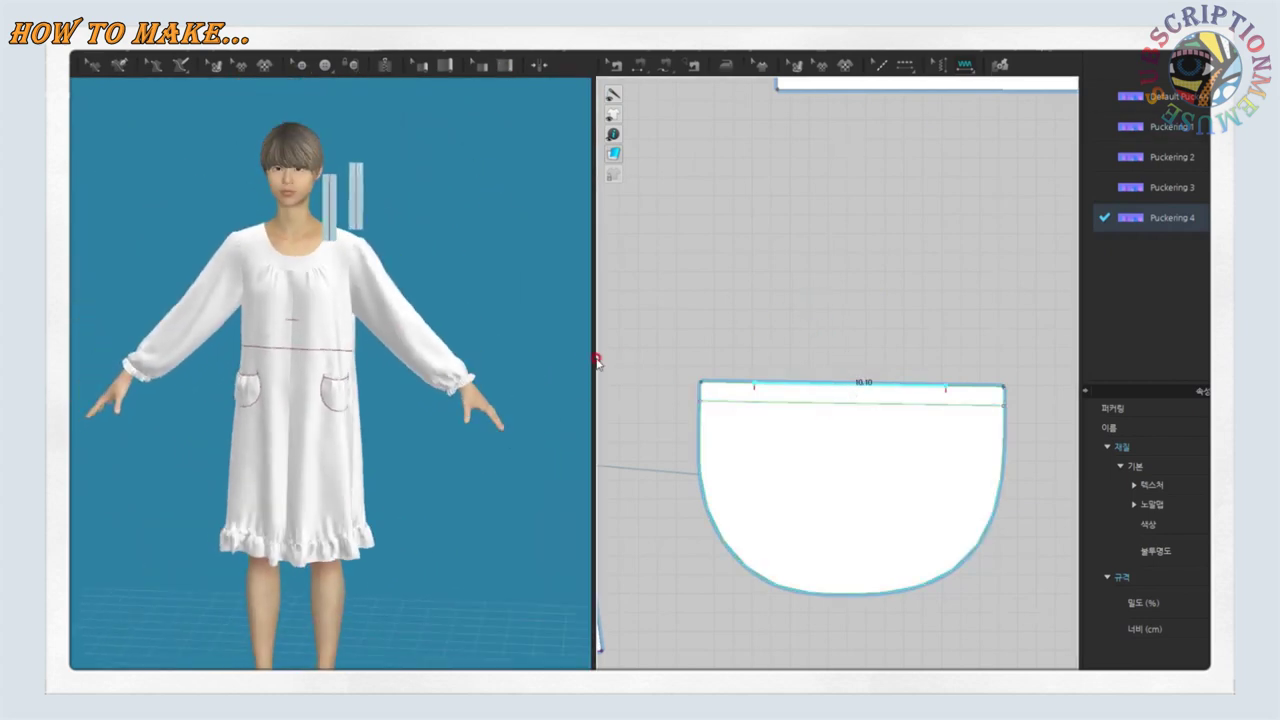
pyautogui.moveTo(596, 360); pyautogui.dragTo(786, 360)
pyautogui.scroll(3, 560, 490)
pyautogui.moveTo(517, 466)
pyautogui.mouseDown(button='right')
pyautogui.moveTo(313, 444)
pyautogui.moveTo(526, 449)
pyautogui.mouseUp(button='right')
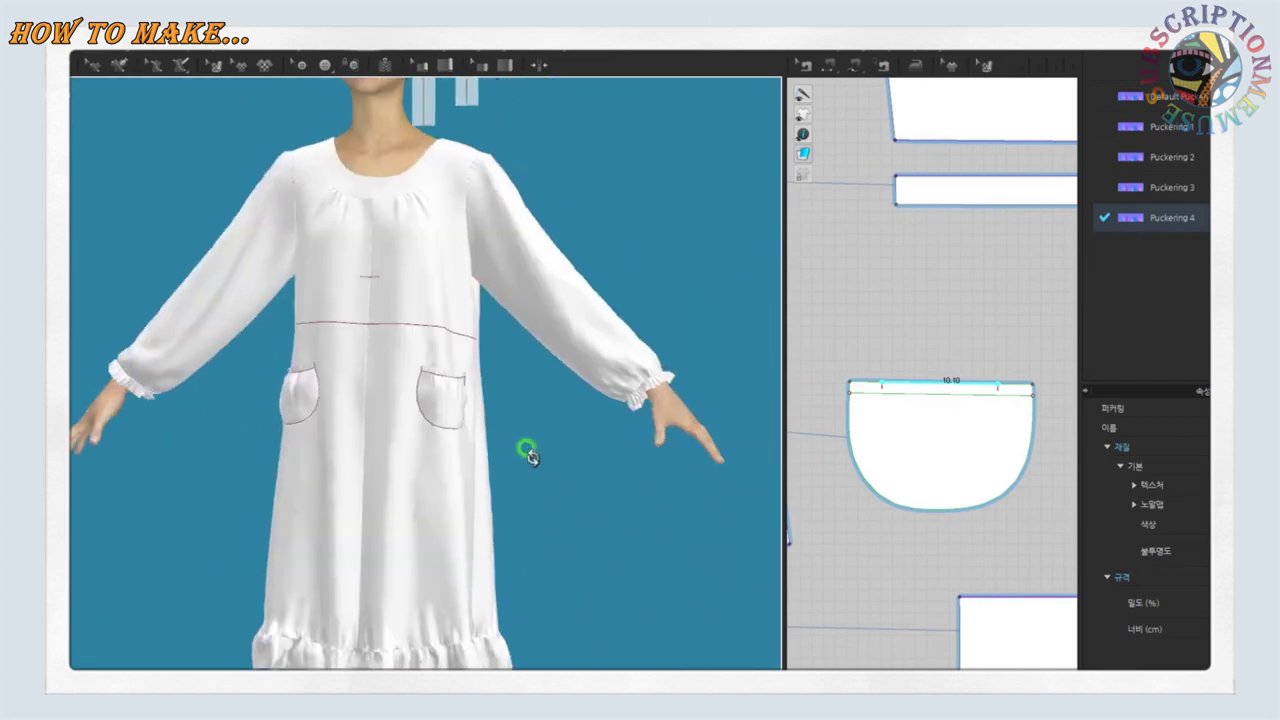
pyautogui.scroll(-1, 550, 508)
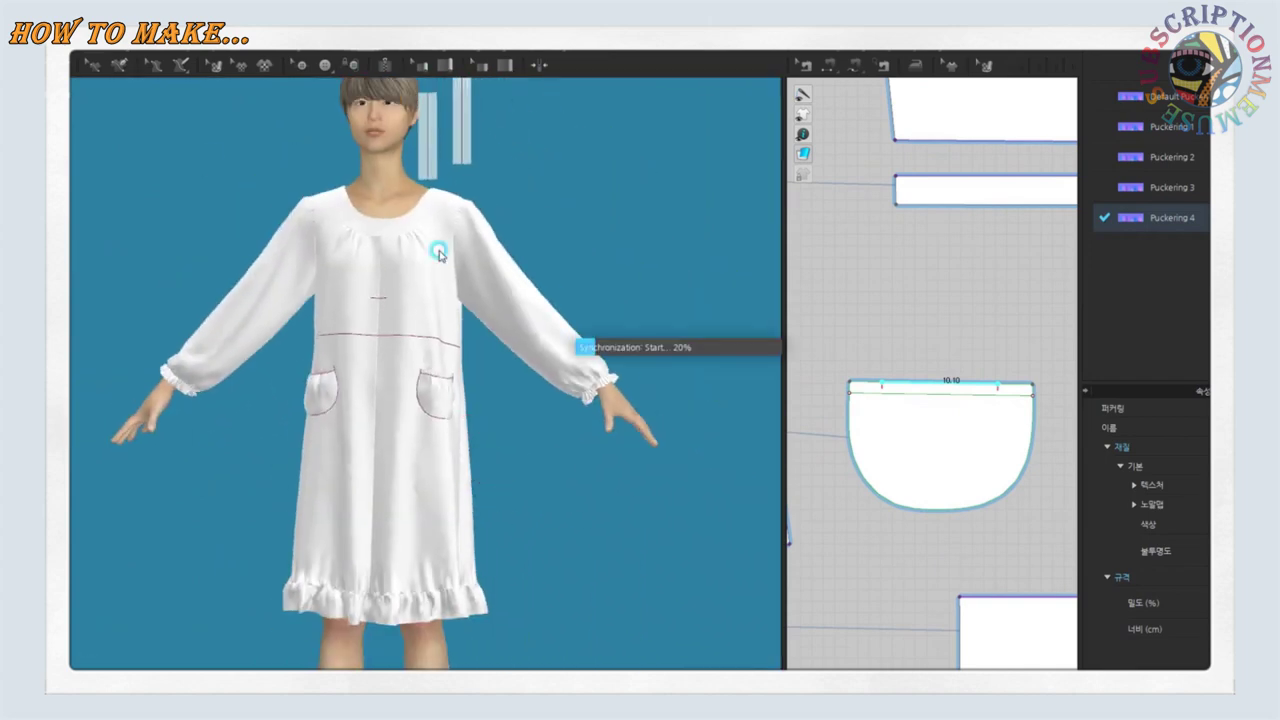
pyautogui.click(503, 374)
pyautogui.moveTo(588, 477); pyautogui.dragTo(274, 463, button='right')
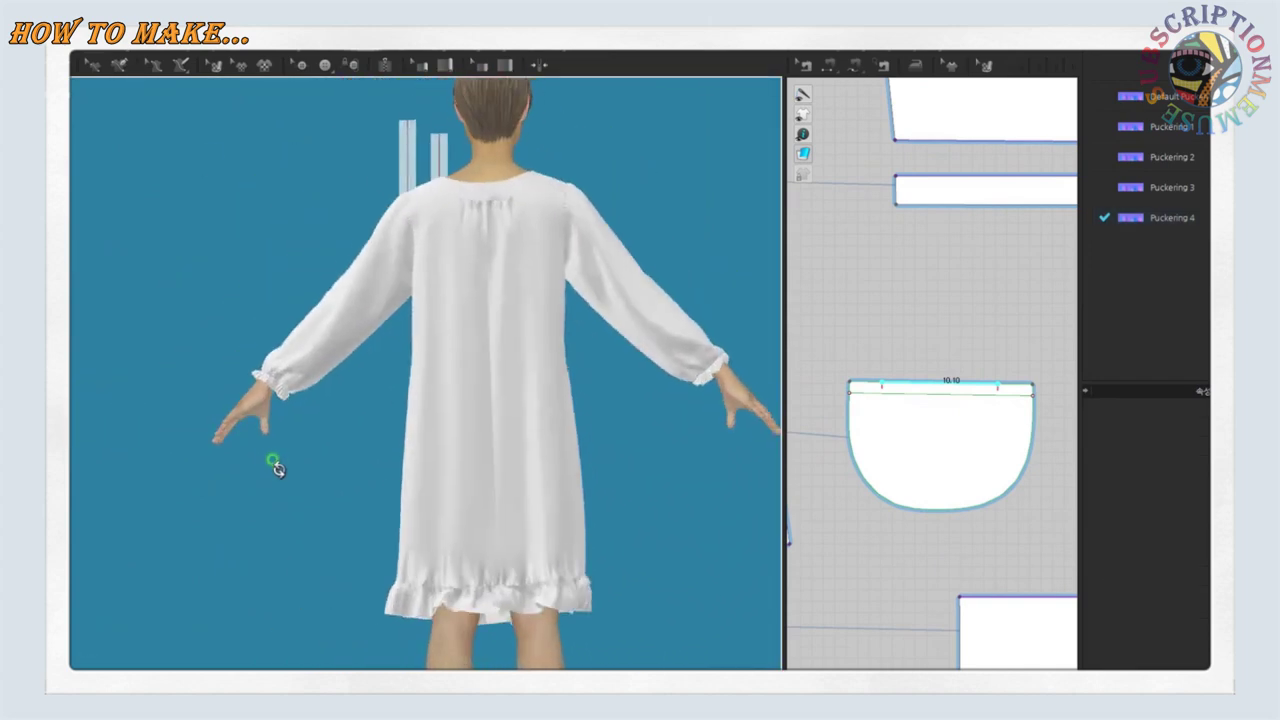
pyautogui.scroll(-4, 969, 577)
# Unfold the back bodice into a full symmetric piece from its center edge
pyautogui.scroll(5, 908, 560)
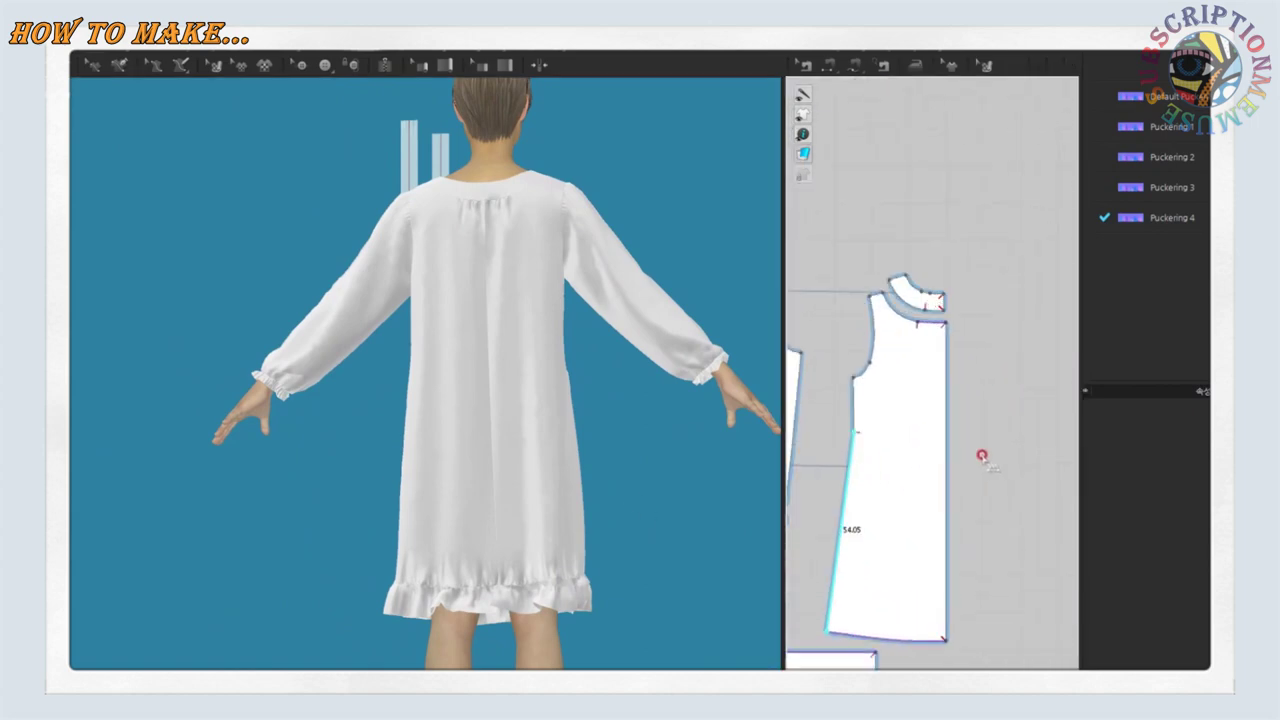
pyautogui.click(944, 377)
pyautogui.click(960, 240)
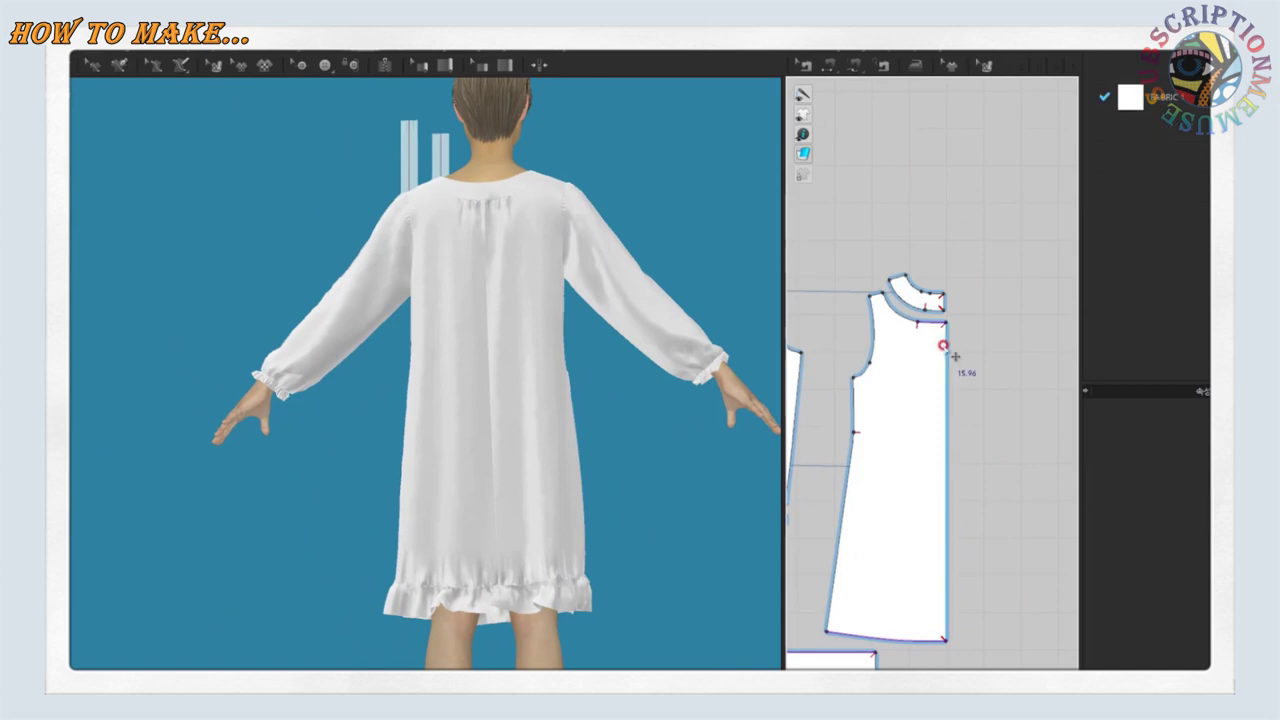
pyautogui.rightClick(948, 412)
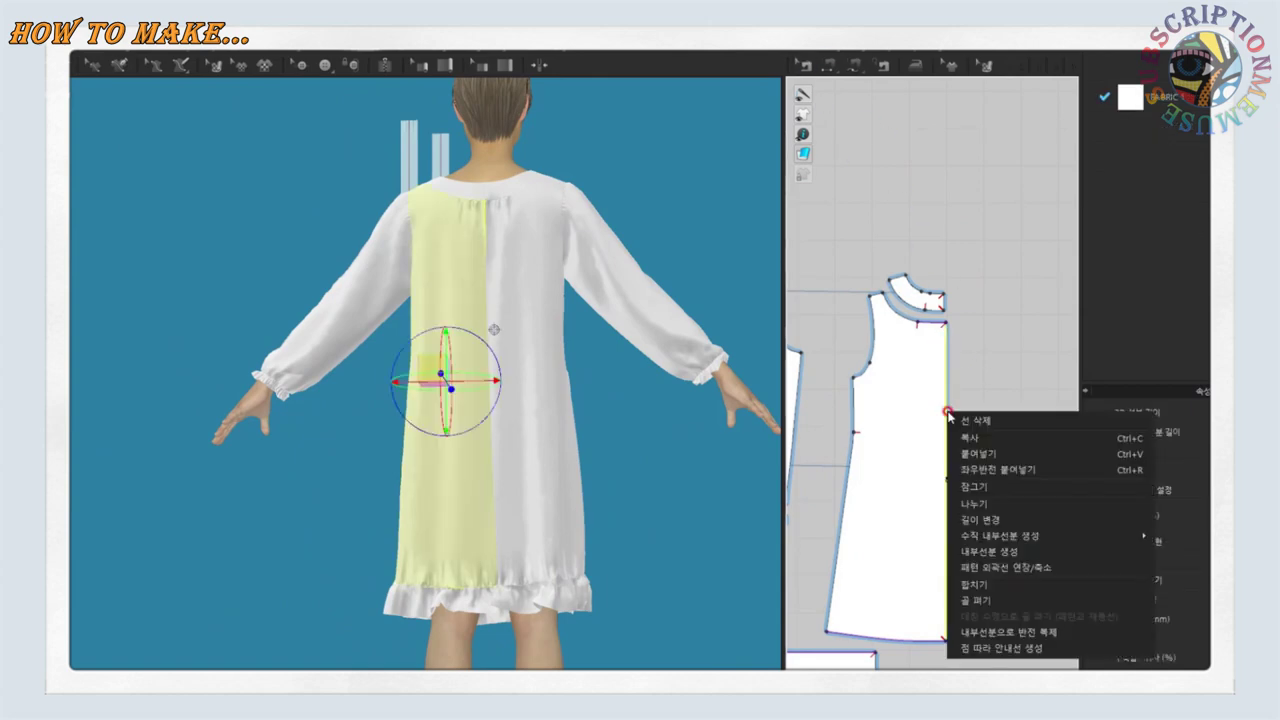
pyautogui.click(1002, 584)
# Unfold the neck band into a full symmetric piece as well
pyautogui.click(955, 310)
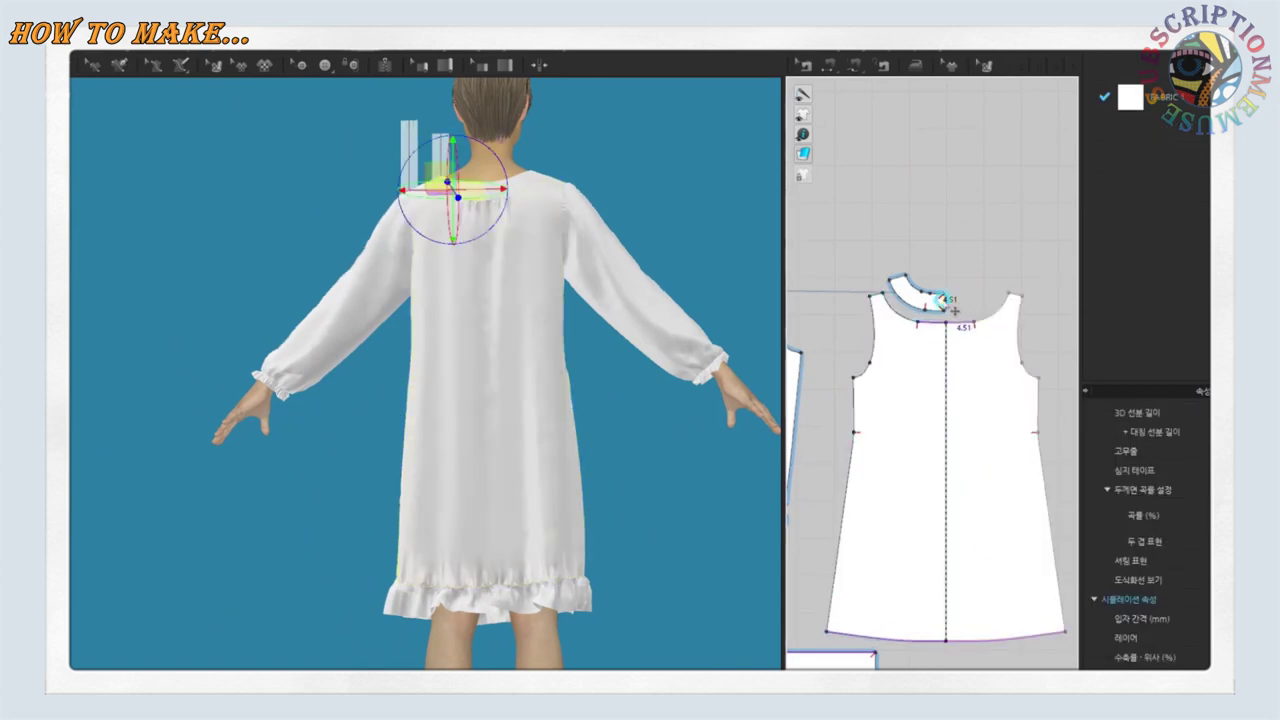
pyautogui.rightClick(955, 312)
pyautogui.click(994, 477)
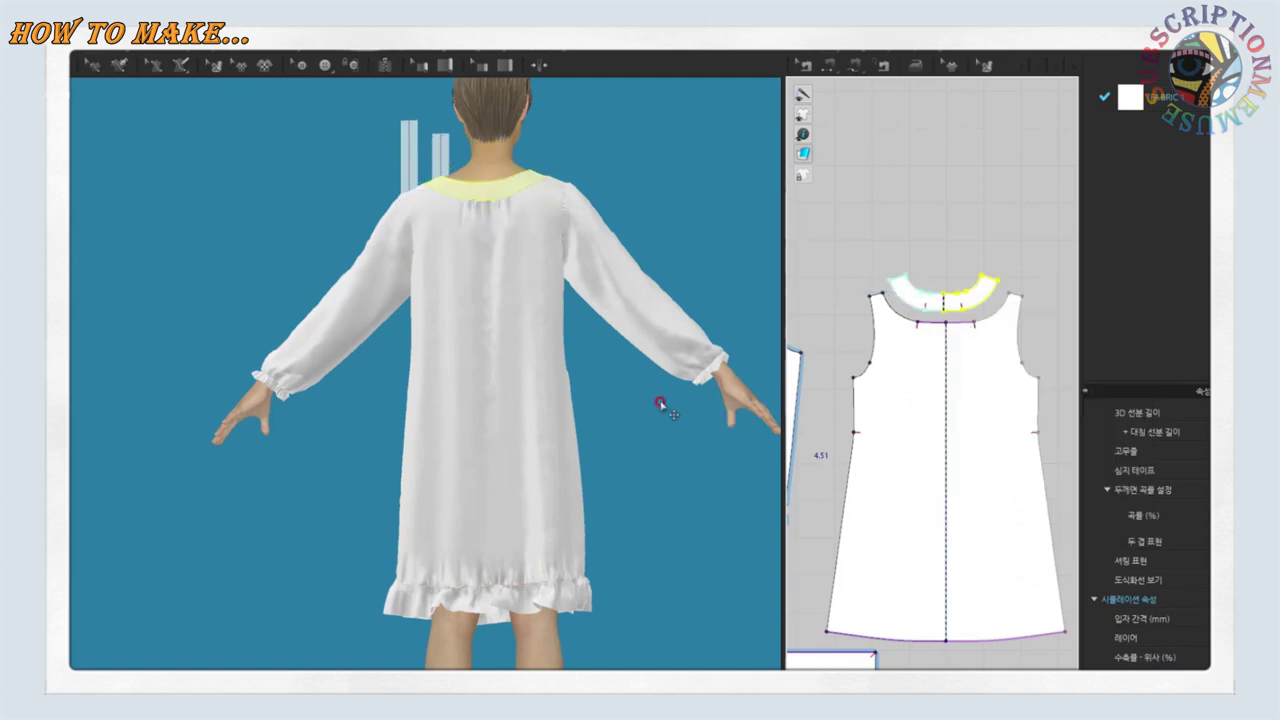
pyautogui.click(551, 474)
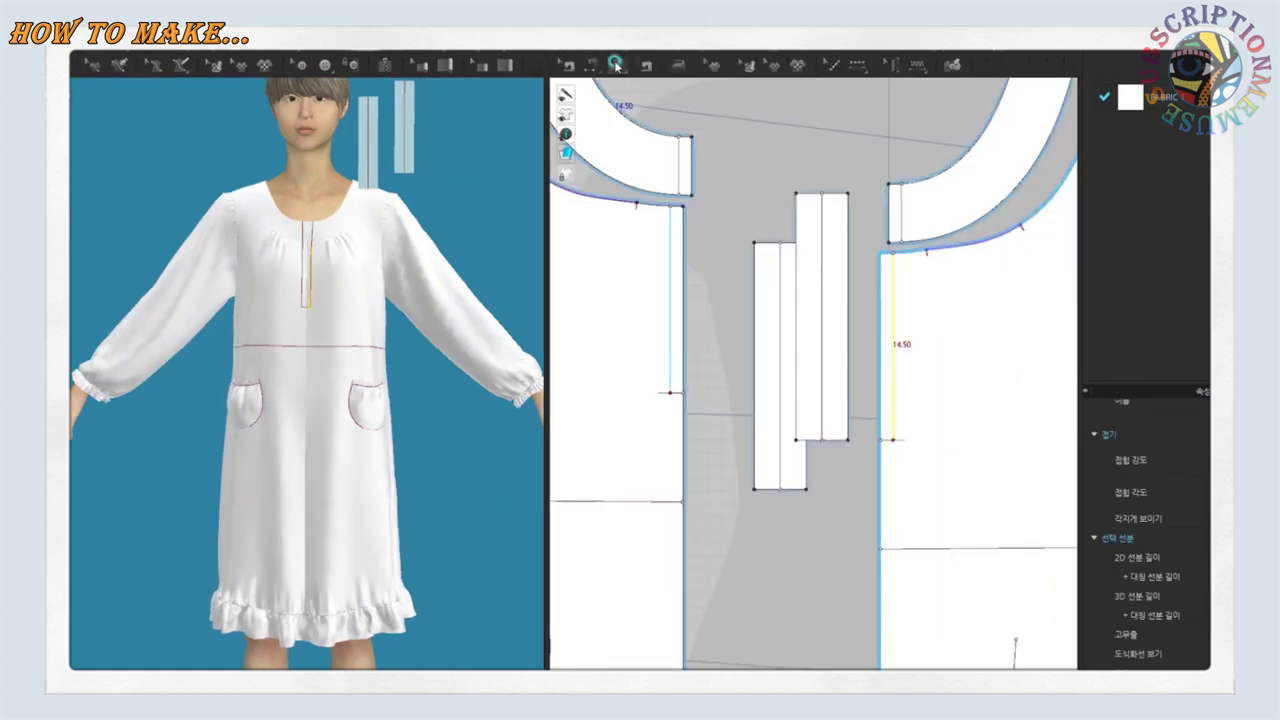
# Create strip pieces from the collar edge and an offset strip beside the bodice's placket edge
pyautogui.click(618, 64)
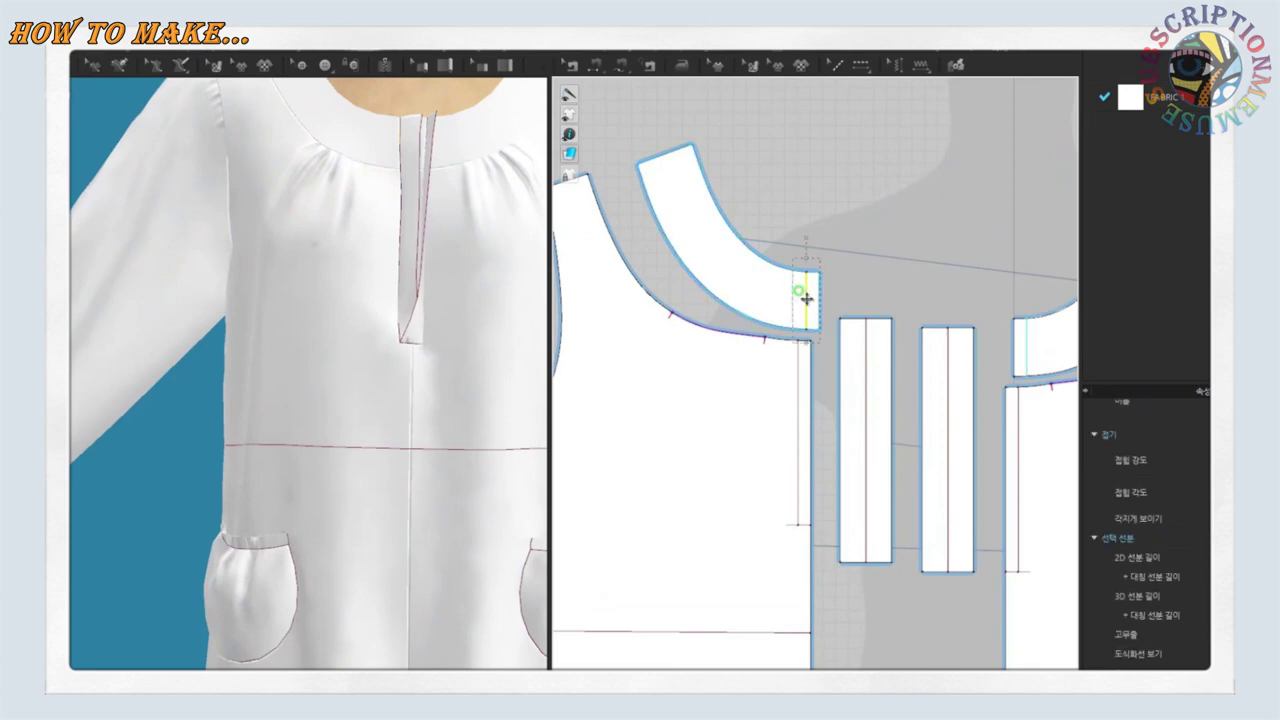
pyautogui.rightClick(806, 298)
pyautogui.click(848, 470)
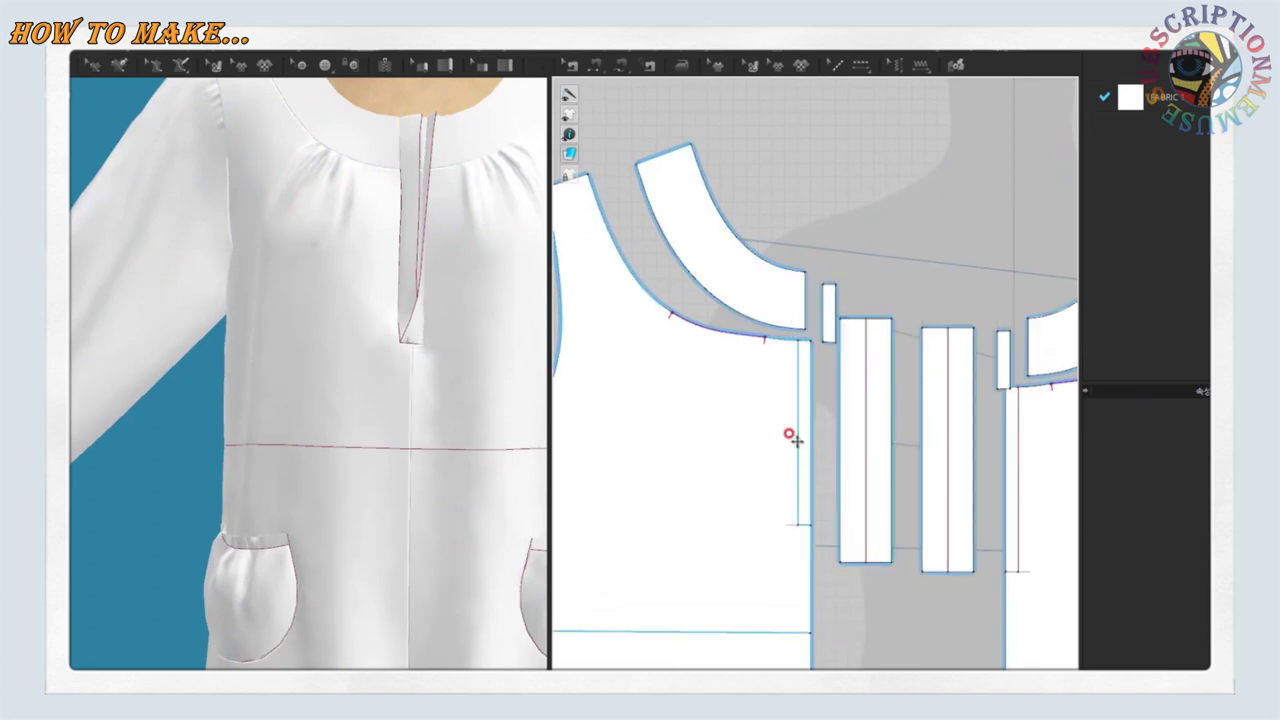
pyautogui.click(791, 437)
pyautogui.rightClick(792, 437)
pyautogui.click(830, 264)
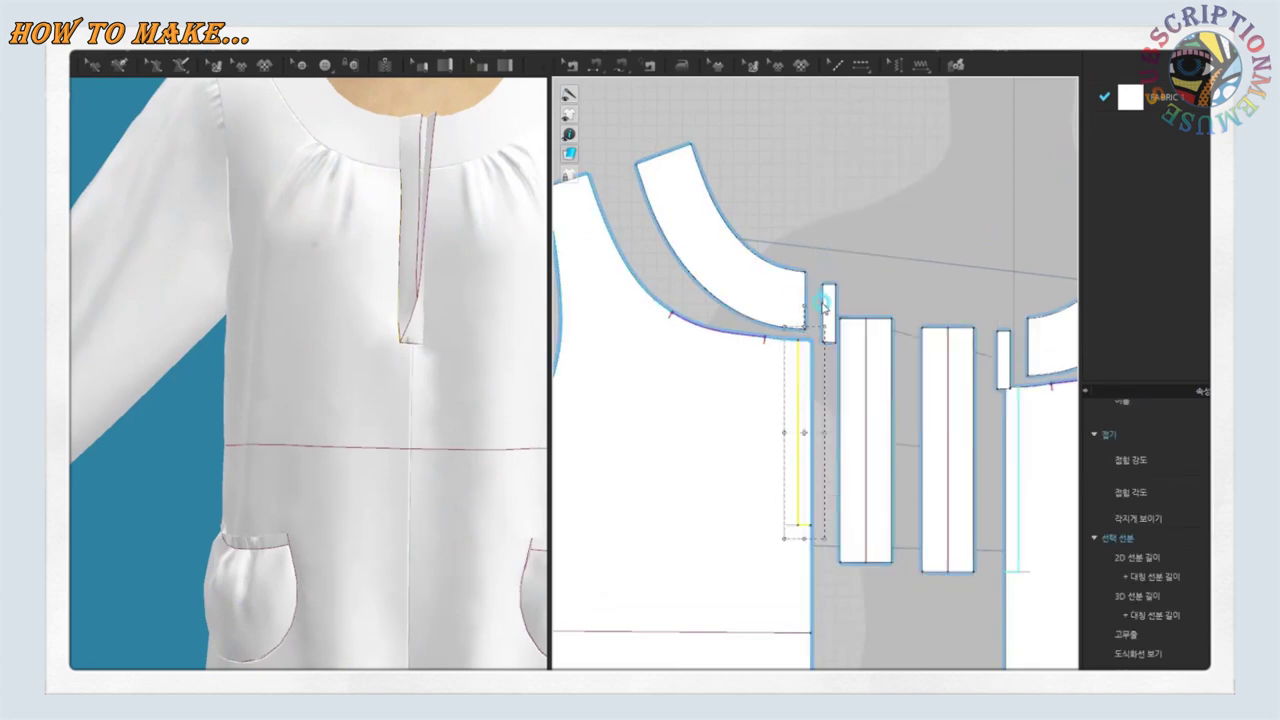
pyautogui.click(826, 305)
# Delete the extra collar, long and narrow leftover strips, then re-simulate the garment
pyautogui.click(827, 295)
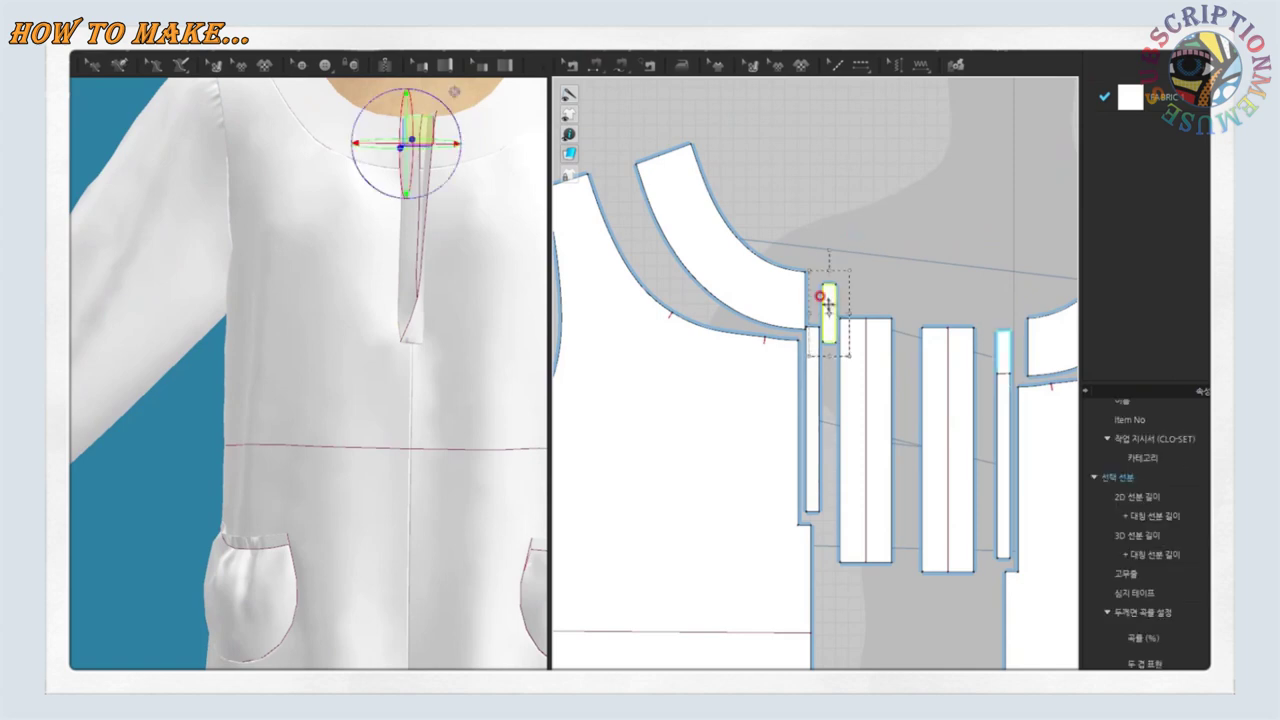
pyautogui.keyDown('shift'); pyautogui.click(813, 380); pyautogui.keyUp('shift')
pyautogui.press('Delete')
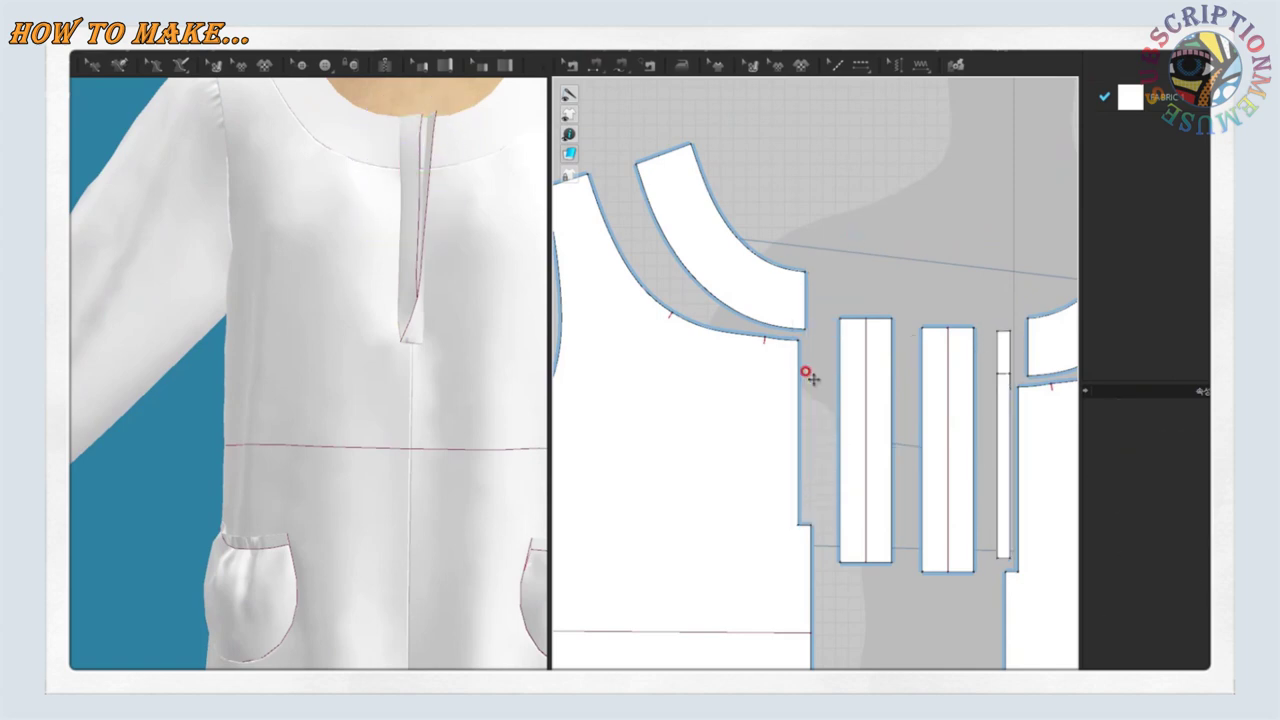
pyautogui.click(1000, 391)
pyautogui.press('Delete')
pyautogui.scroll(-5, 903, 457)
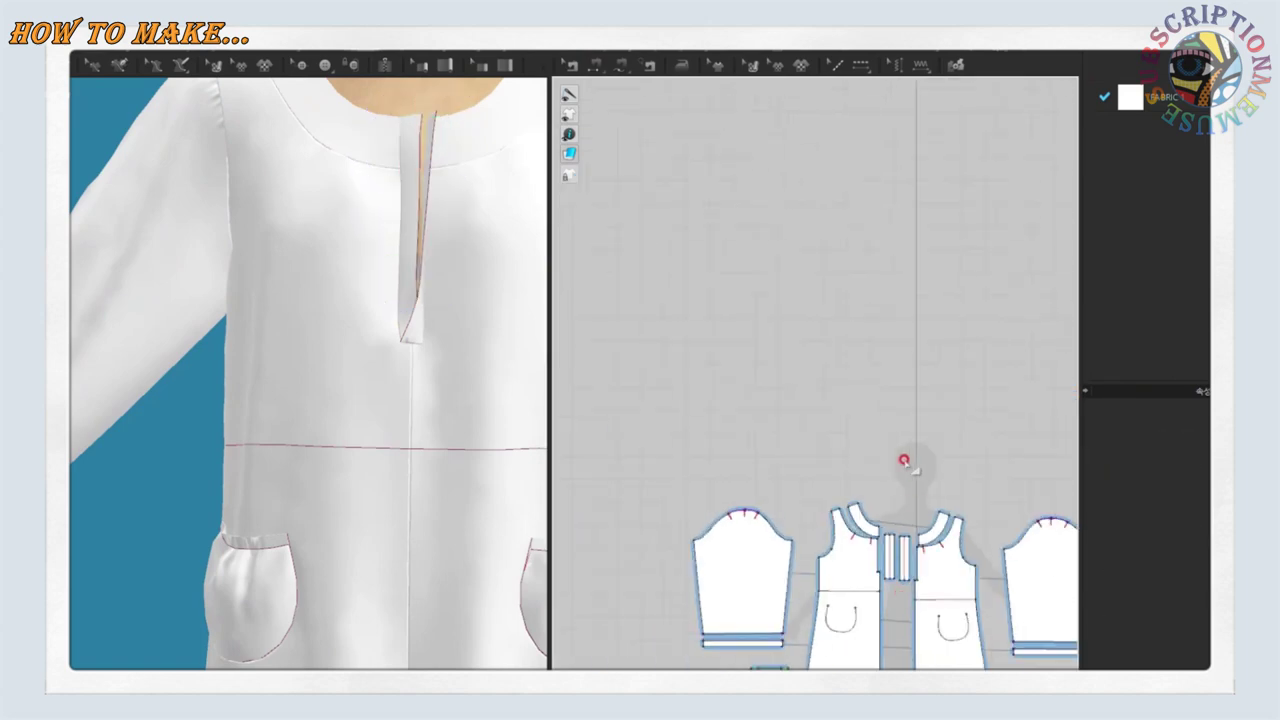
pyautogui.click(77, 60)
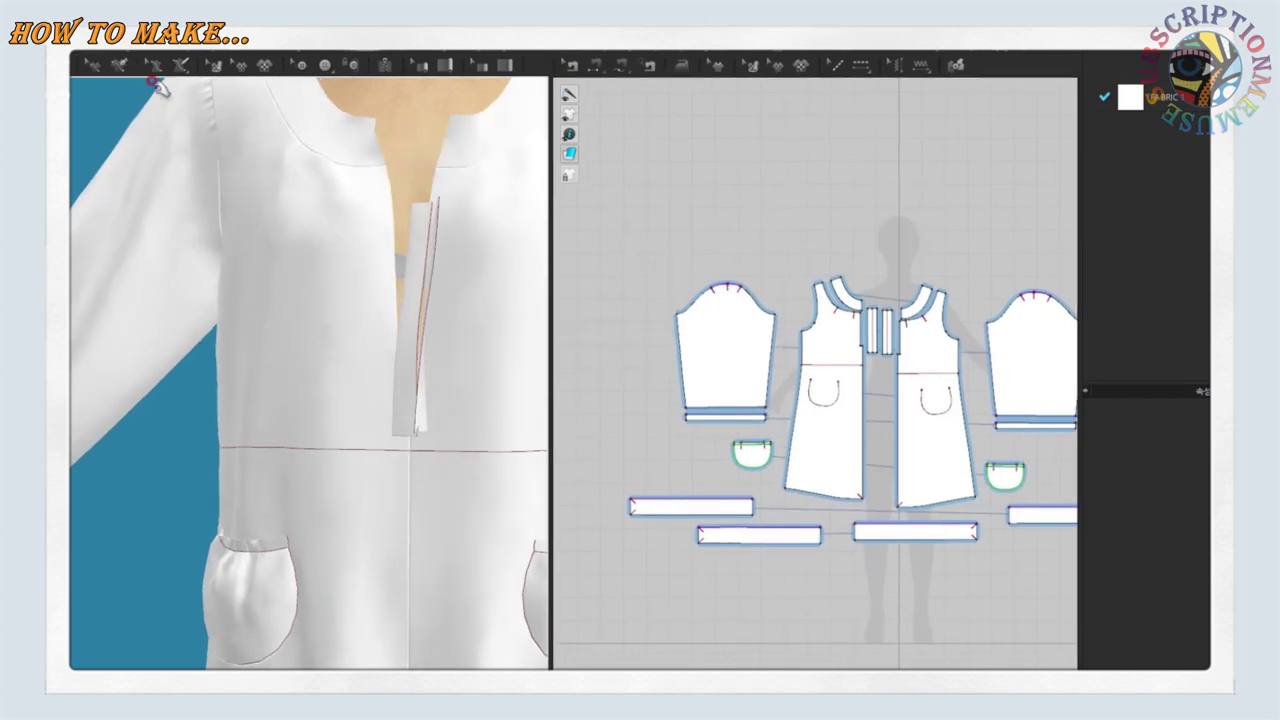
# Sew the placket strip's top segment to the neckline corner with Segment Sewing
pyautogui.scroll(3, 940, 277)
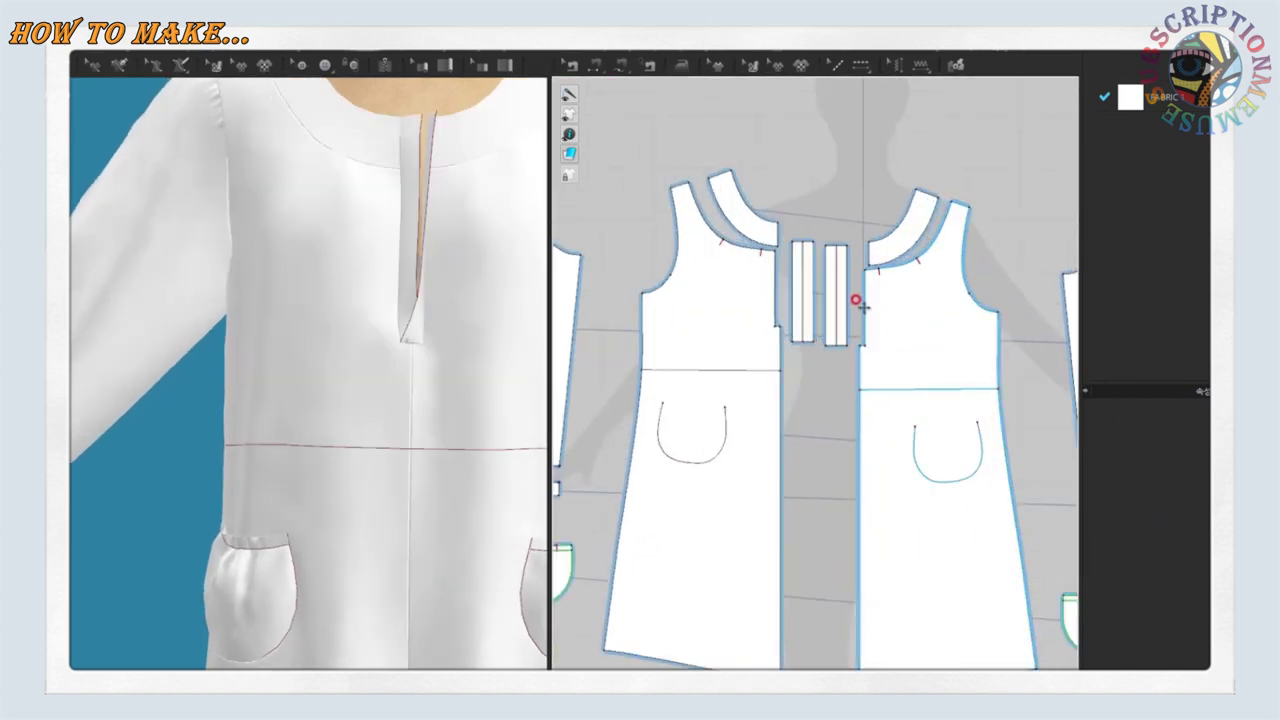
pyautogui.scroll(3, 857, 294)
pyautogui.click(622, 68)
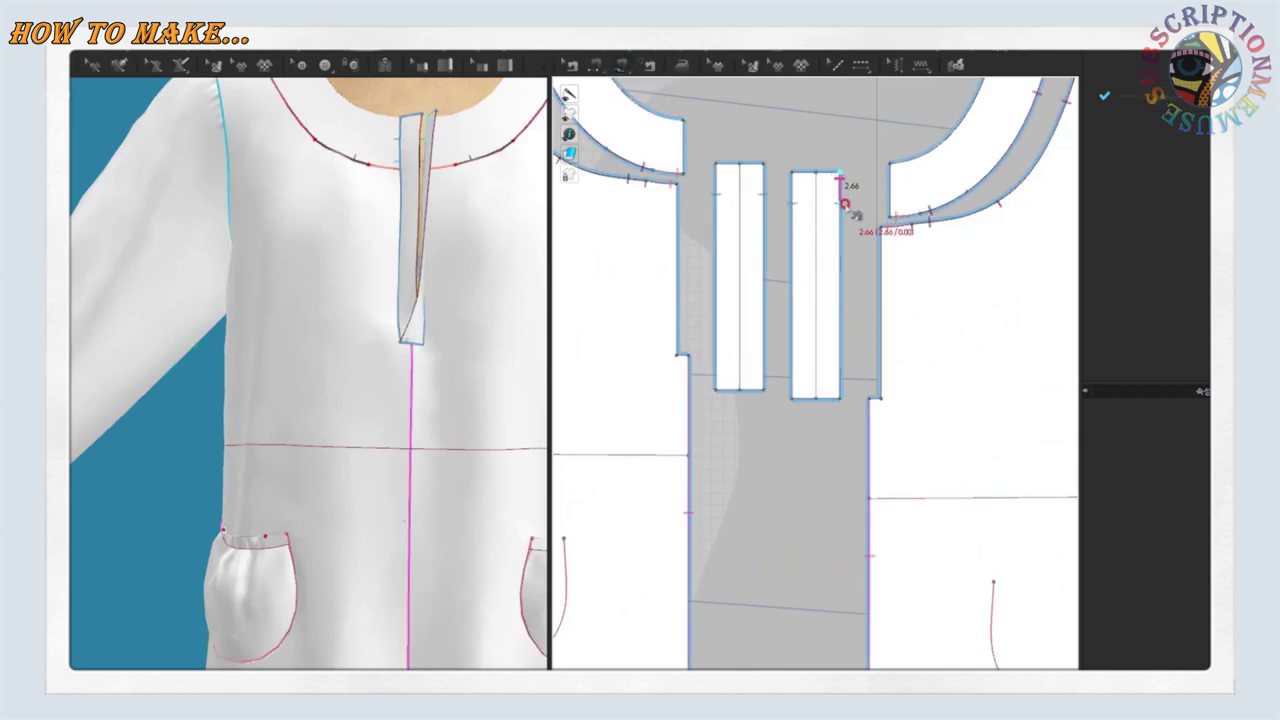
pyautogui.scroll(1, 860, 200)
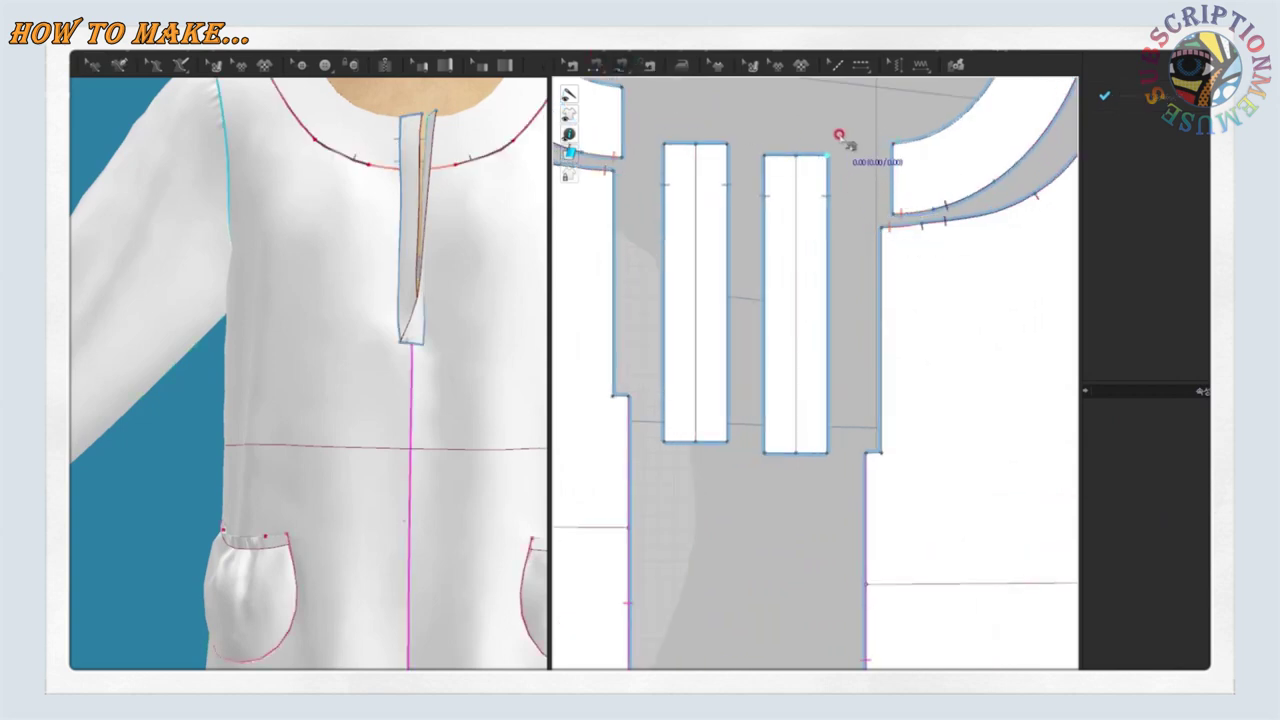
pyautogui.click(892, 148)
pyautogui.click(898, 215)
pyautogui.click(828, 157)
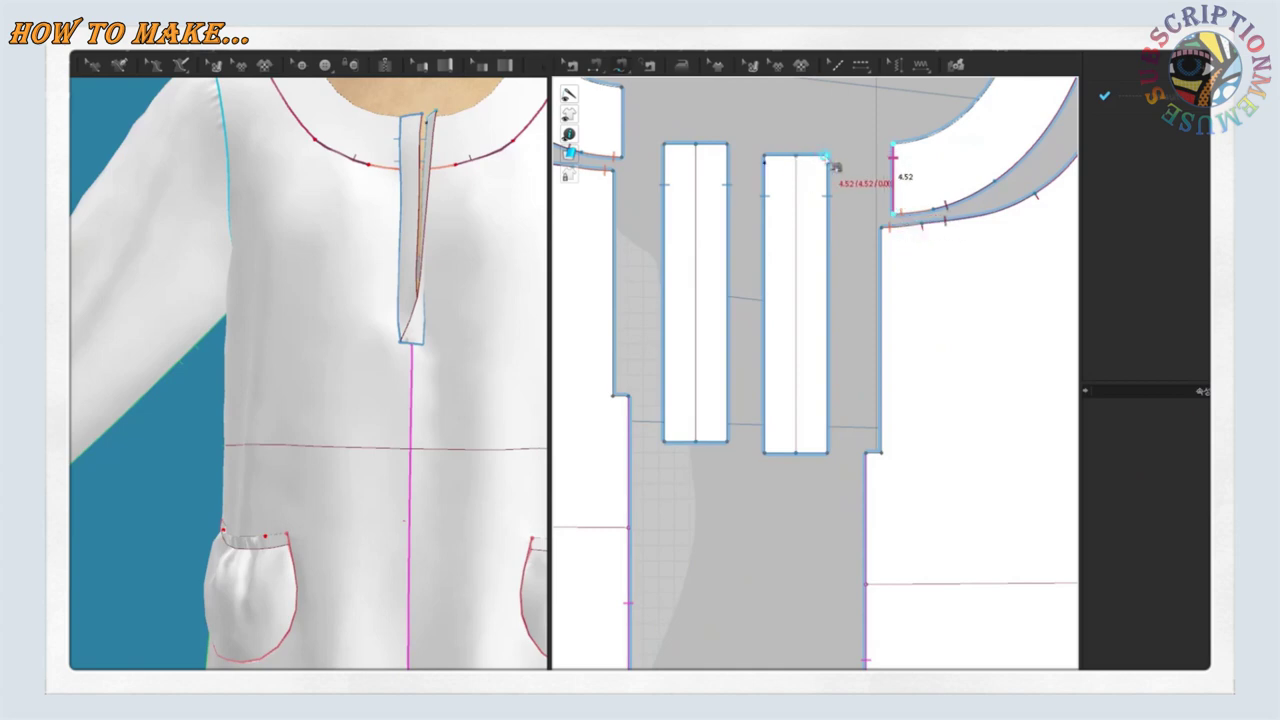
pyautogui.click(822, 226)
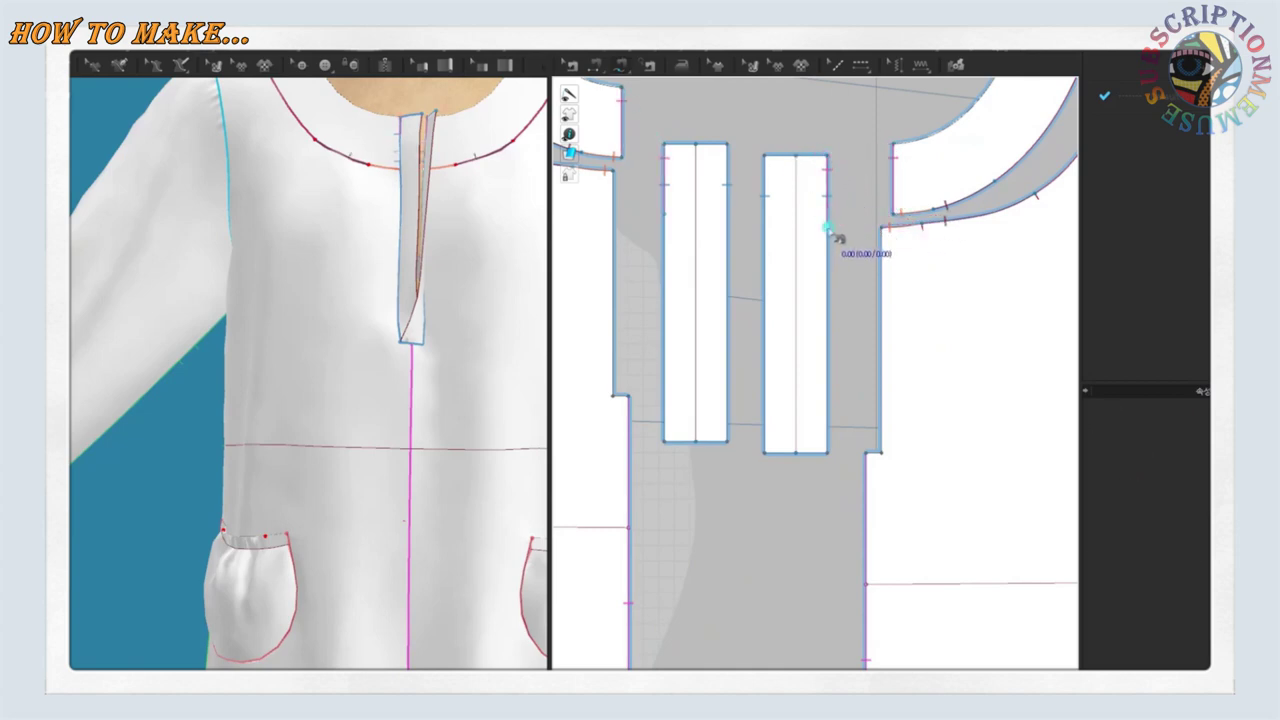
# Sew the right strip's bottom edge to the bodice slit, ending at the opening's left corner
pyautogui.click(828, 453)
pyautogui.scroll(3, 880, 450)
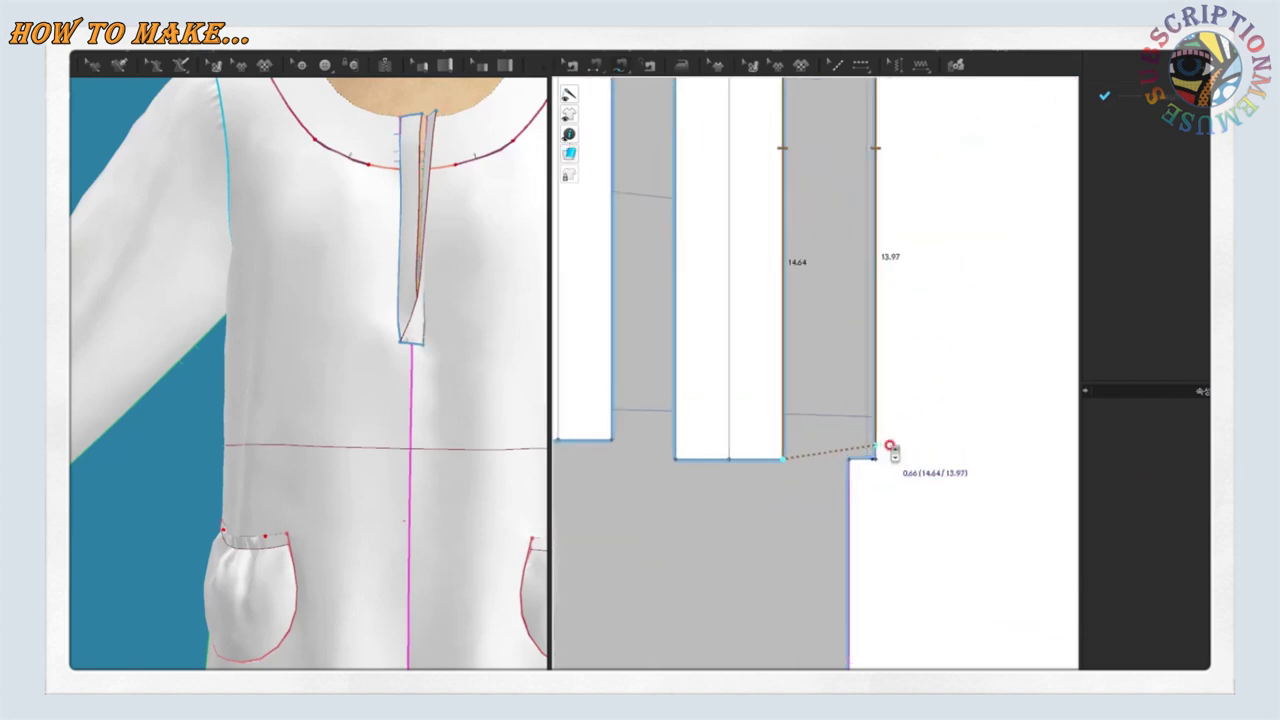
pyautogui.scroll(3, 851, 486)
pyautogui.scroll(-2, 654, 494)
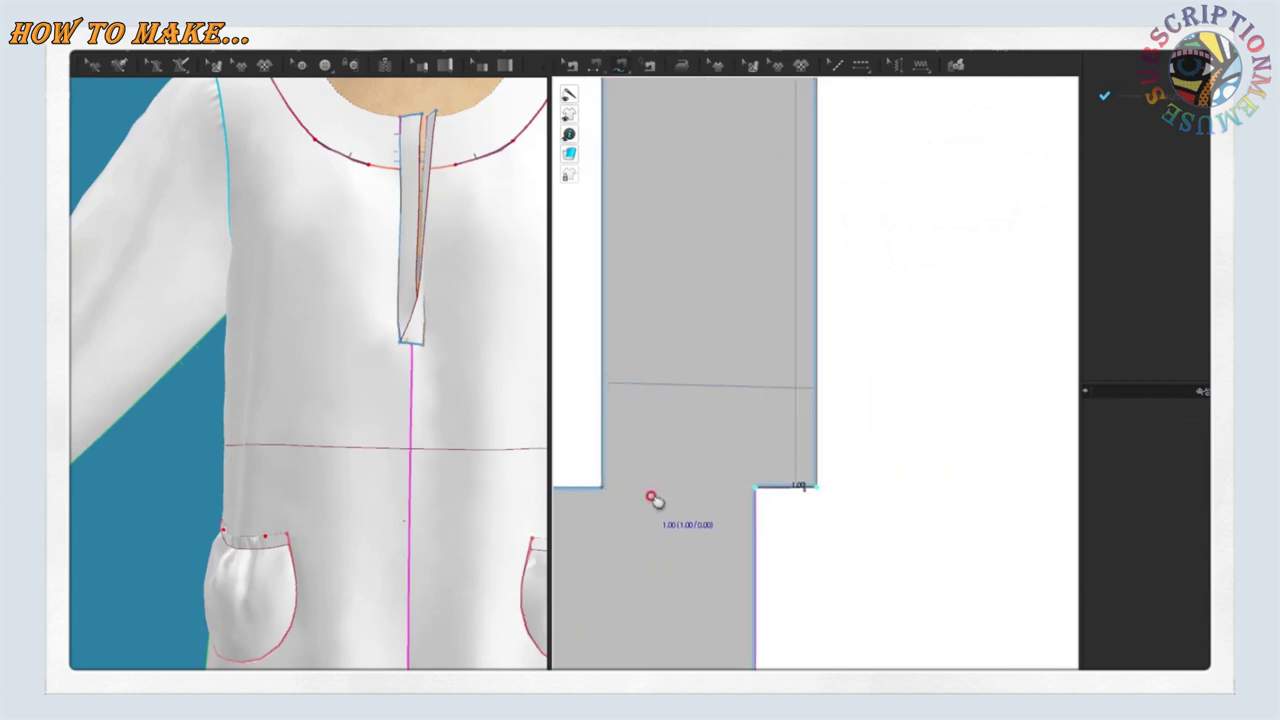
pyautogui.moveTo(654, 494); pyautogui.dragTo(763, 414, button='middle')
pyautogui.scroll(-2, 680, 462)
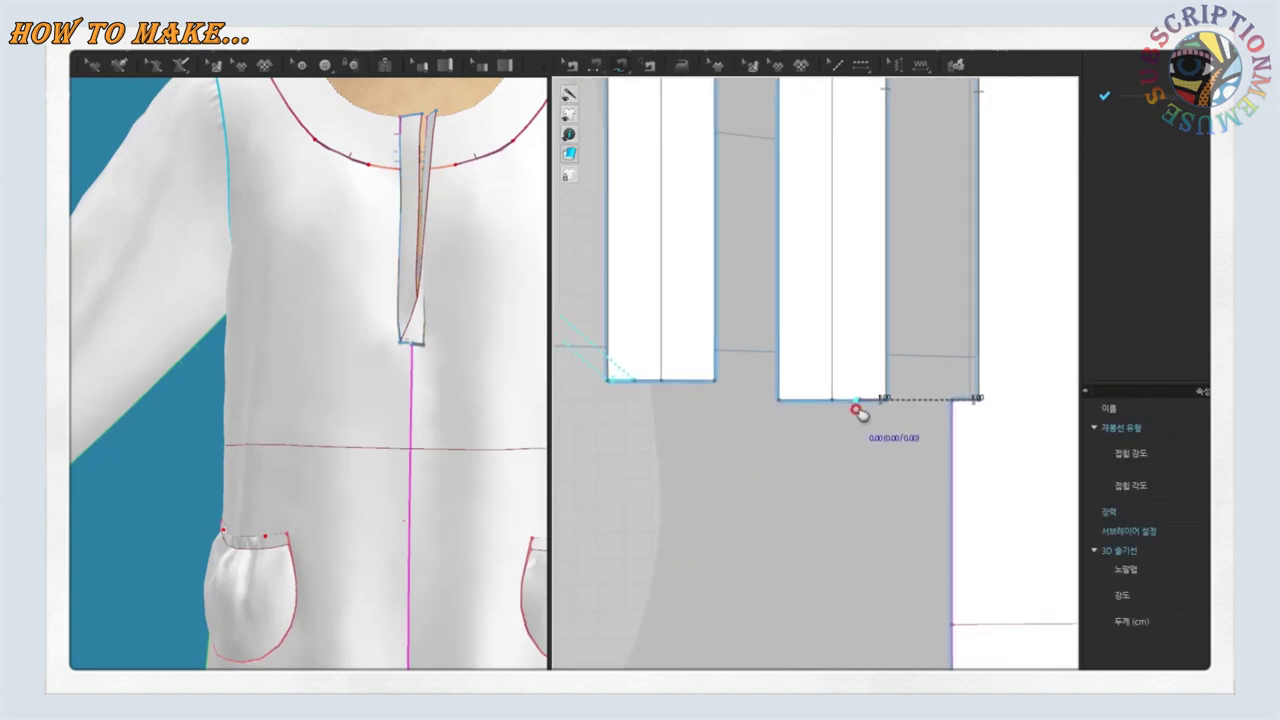
pyautogui.scroll(-2, 857, 409)
pyautogui.scroll(1, 689, 423)
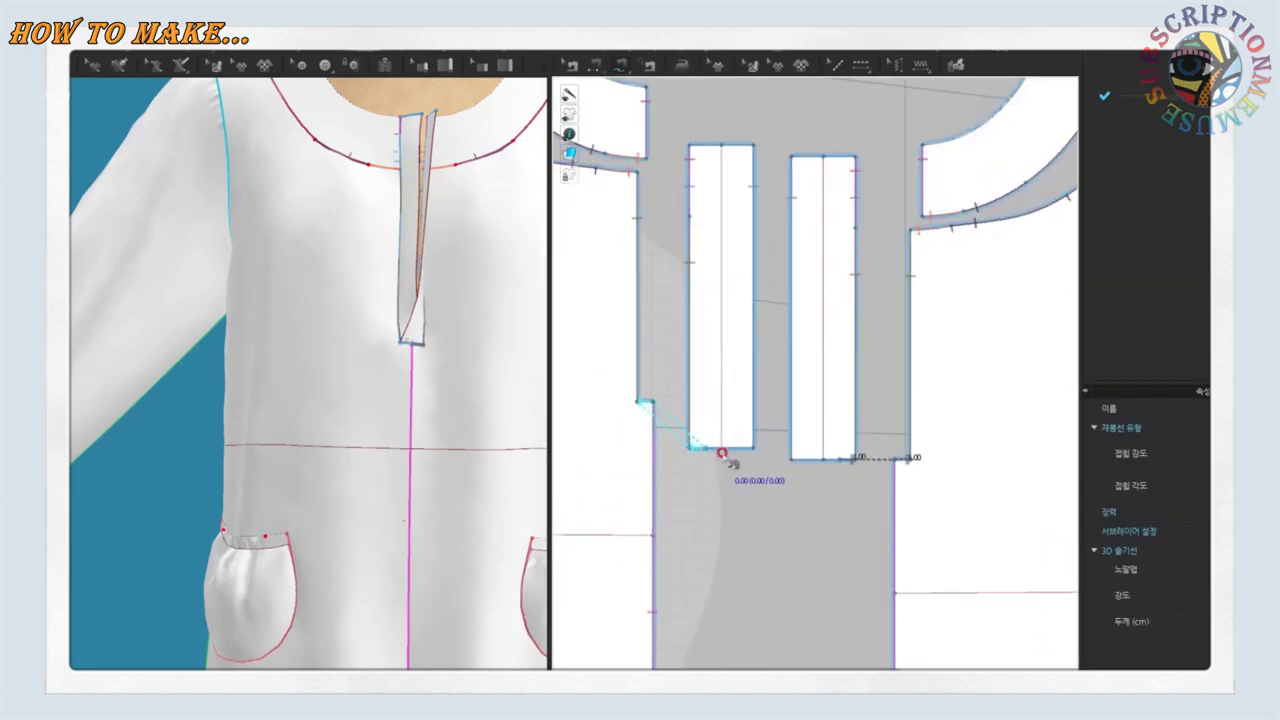
pyautogui.click(838, 459)
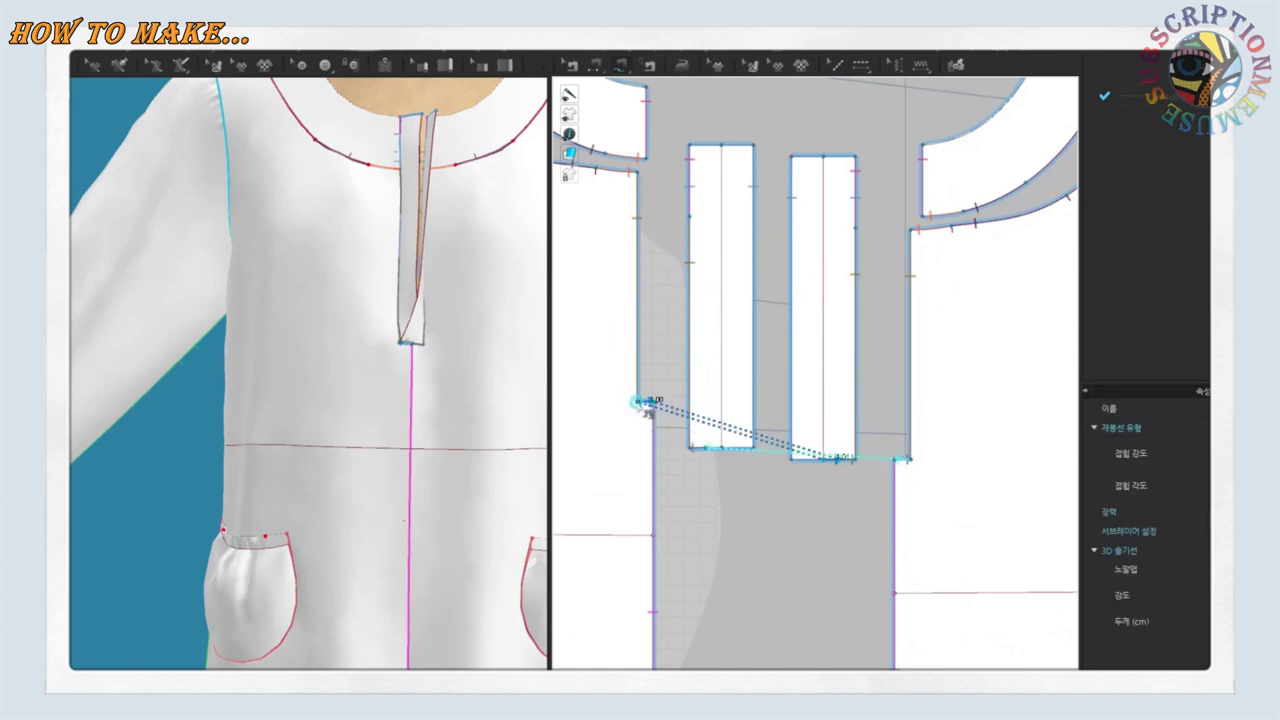
pyautogui.click(637, 401)
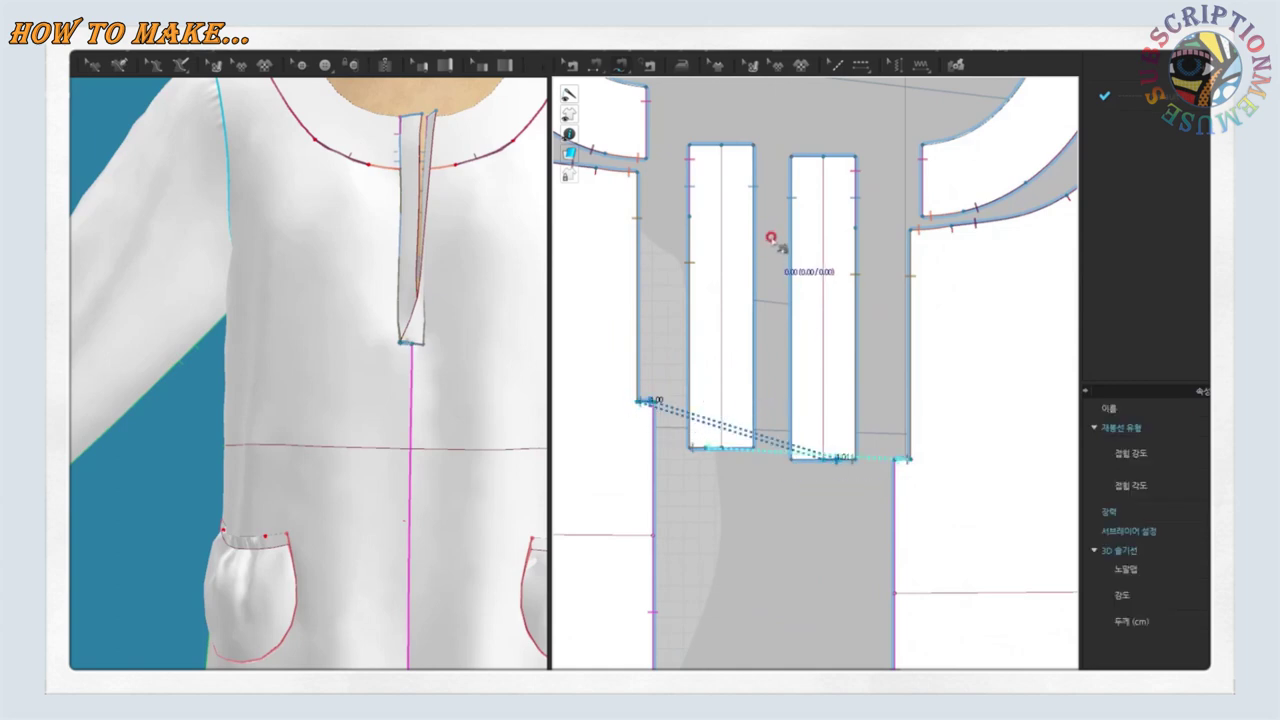
# Seam the right strip's side edges and dismiss the seam-already-set warning
pyautogui.click(821, 157)
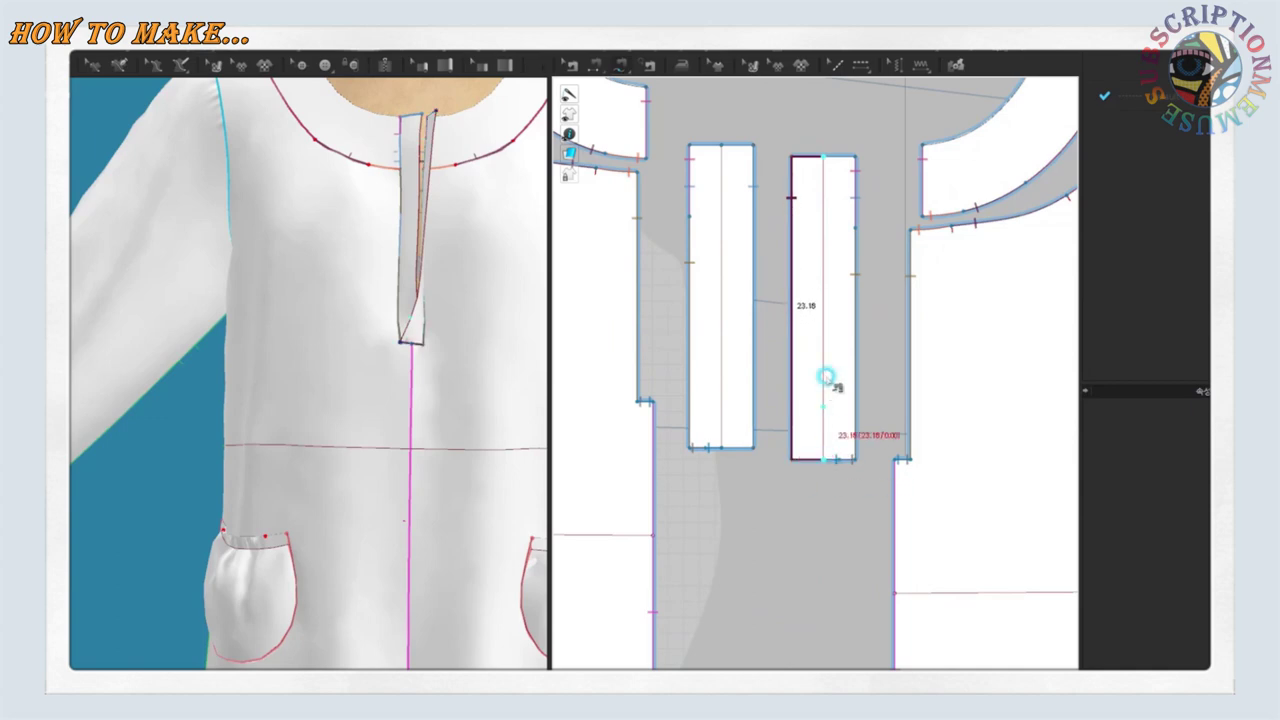
pyautogui.click(826, 162)
pyautogui.click(866, 457)
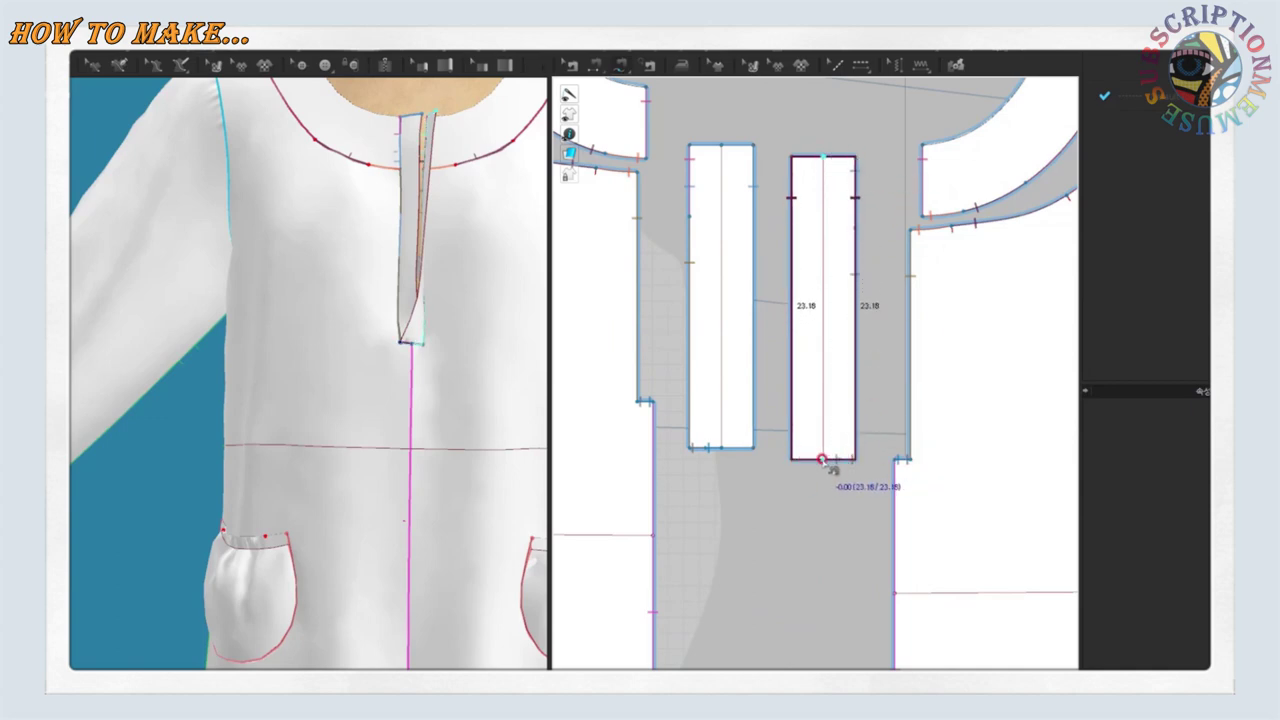
pyautogui.click(822, 459)
pyautogui.click(670, 400)
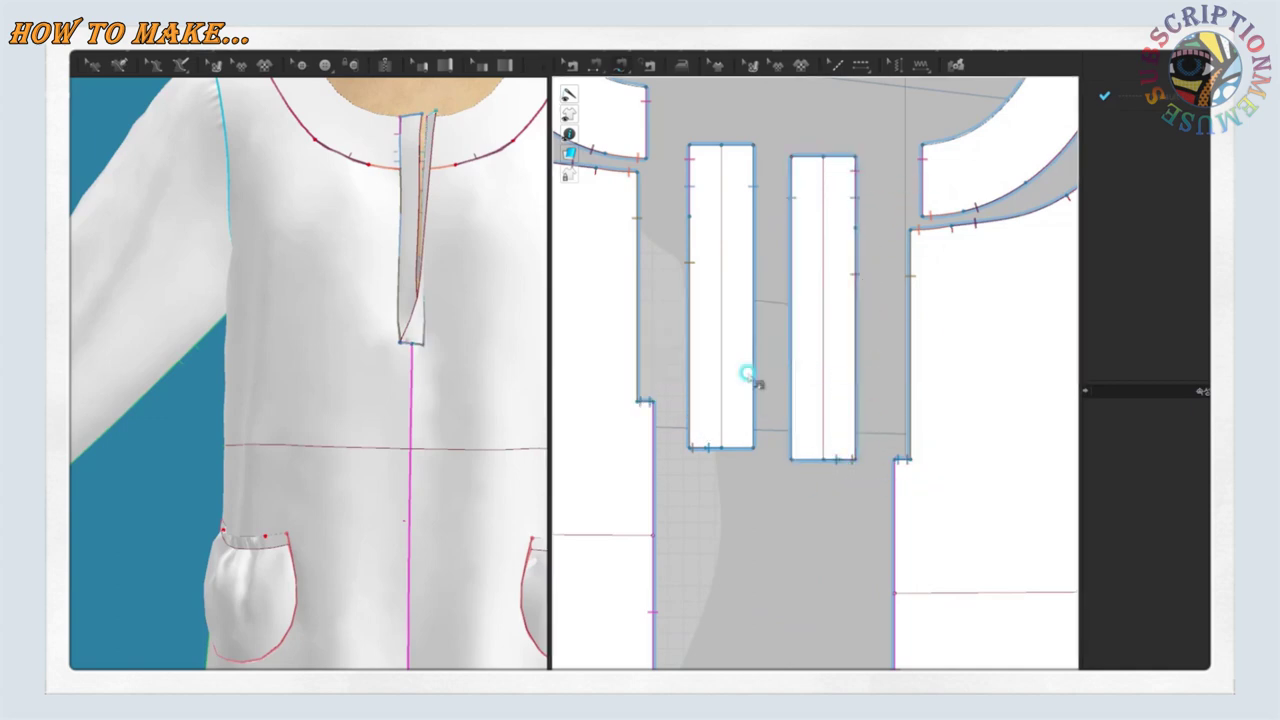
pyautogui.scroll(2, 749, 371)
# Simulate the dress with the new seams and select the left placket strip
pyautogui.press('space')
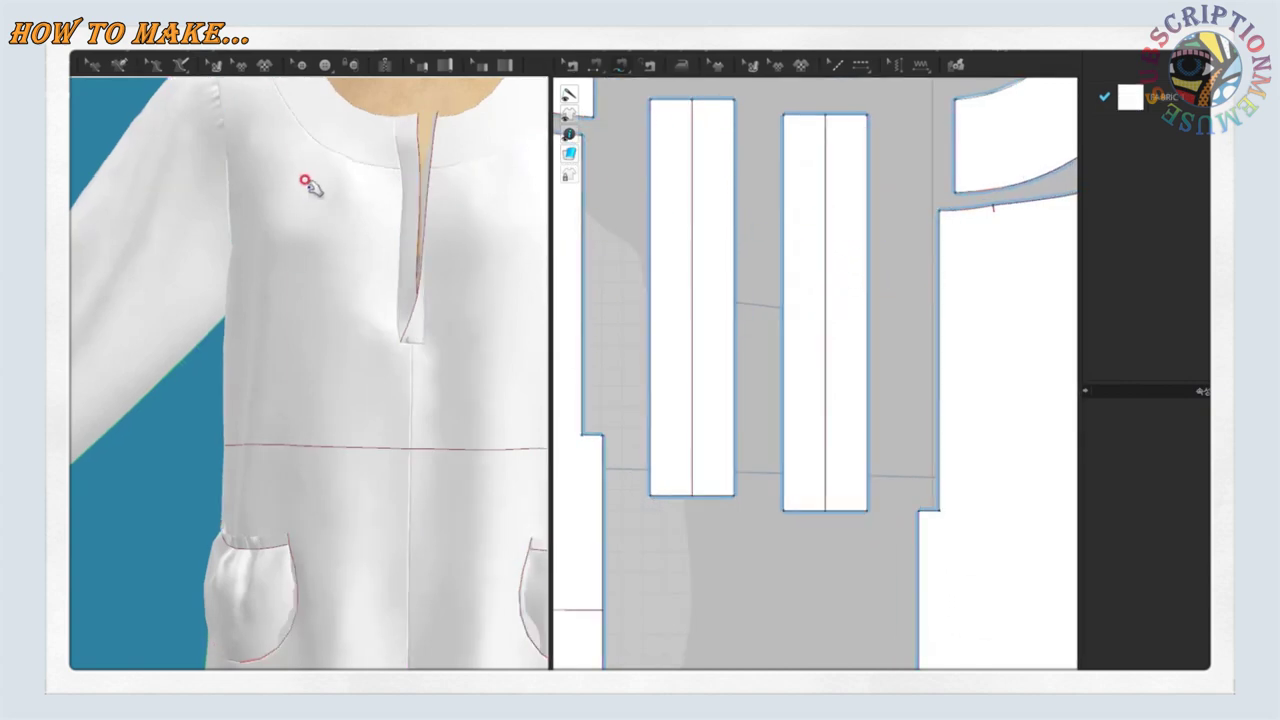
pyautogui.click(410, 148)
pyautogui.click(412, 165)
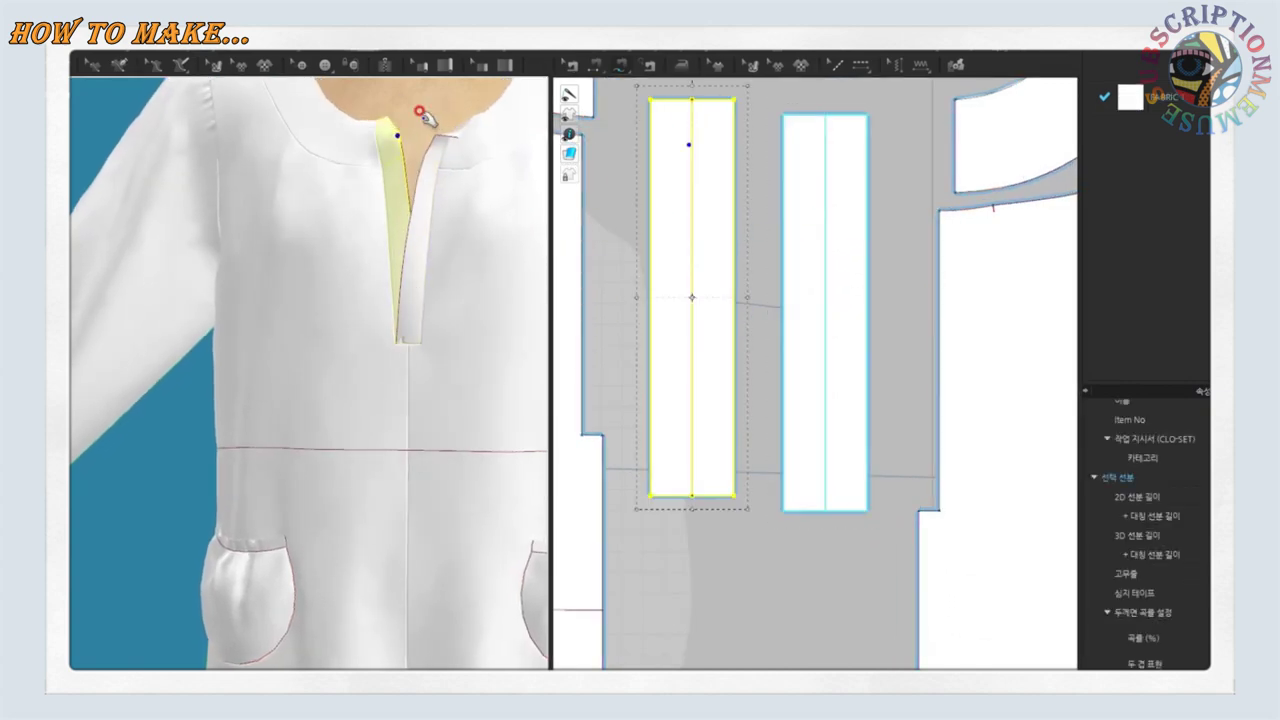
pyautogui.scroll(3, 409, 363)
pyautogui.scroll(2, 480, 305)
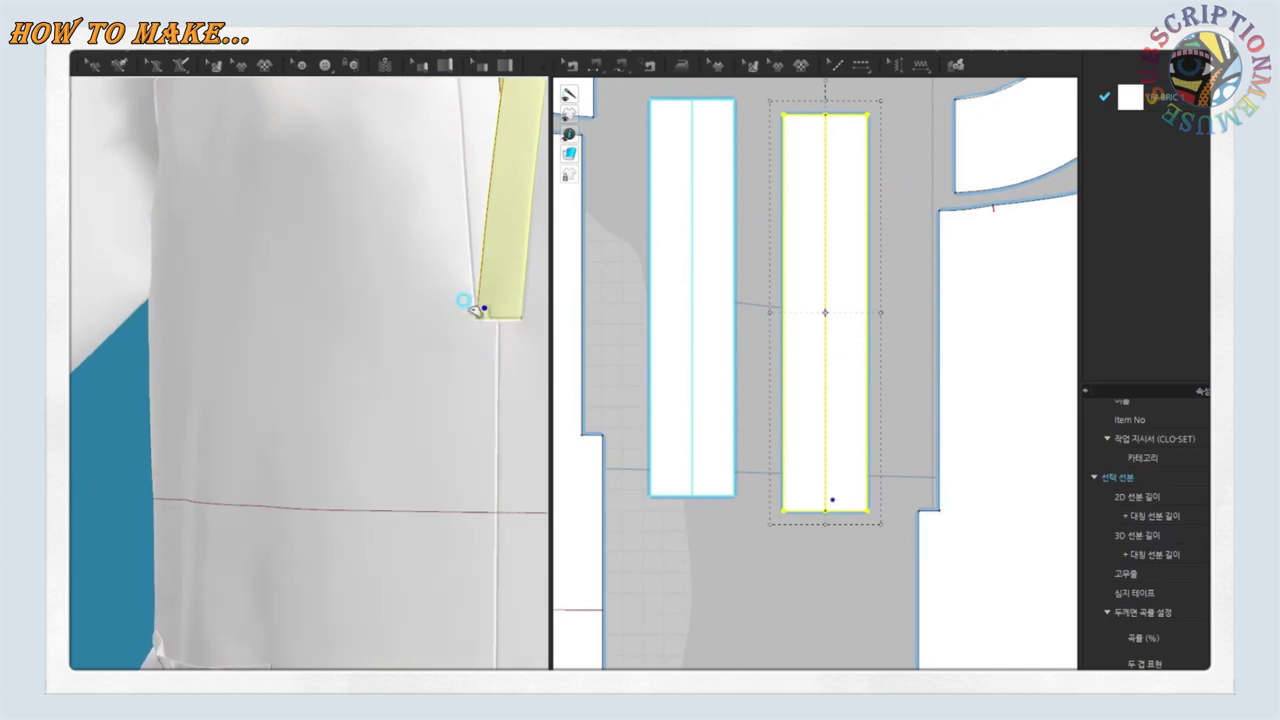
pyautogui.scroll(1, 519, 328)
pyautogui.scroll(-3, 519, 328)
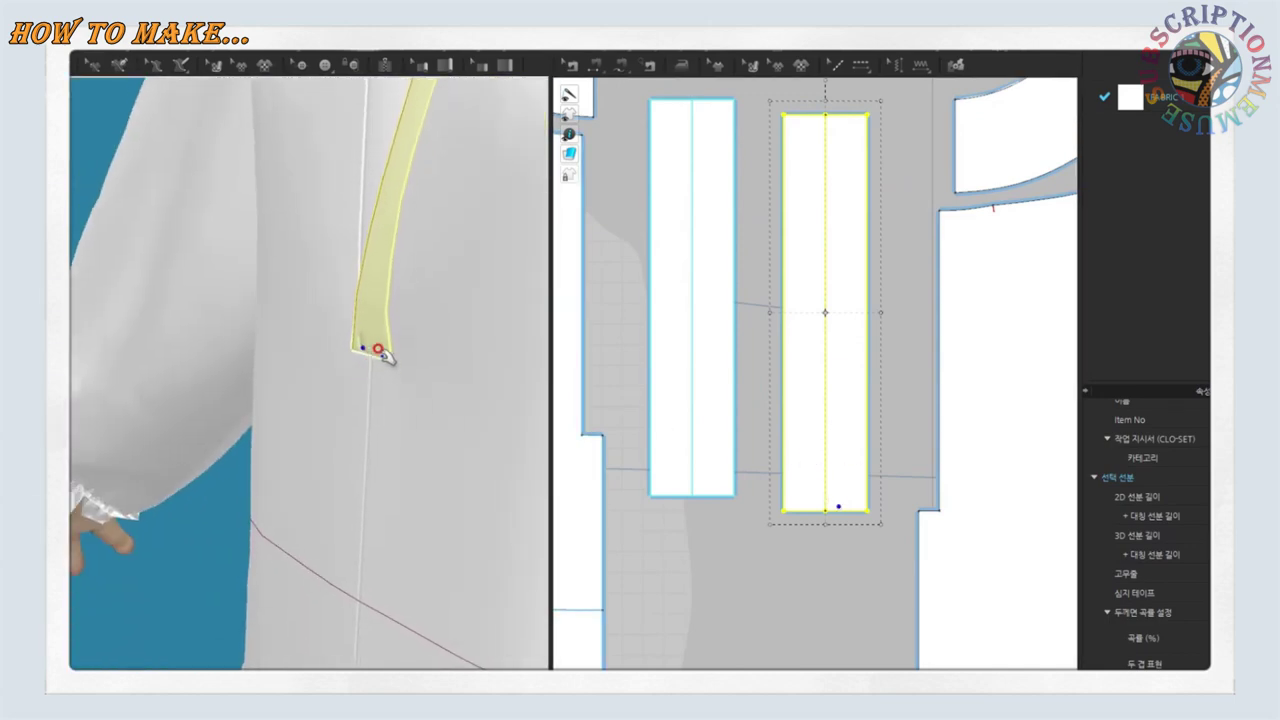
pyautogui.scroll(-2, 471, 366)
pyautogui.scroll(-2, 457, 386)
pyautogui.scroll(-2, 409, 329)
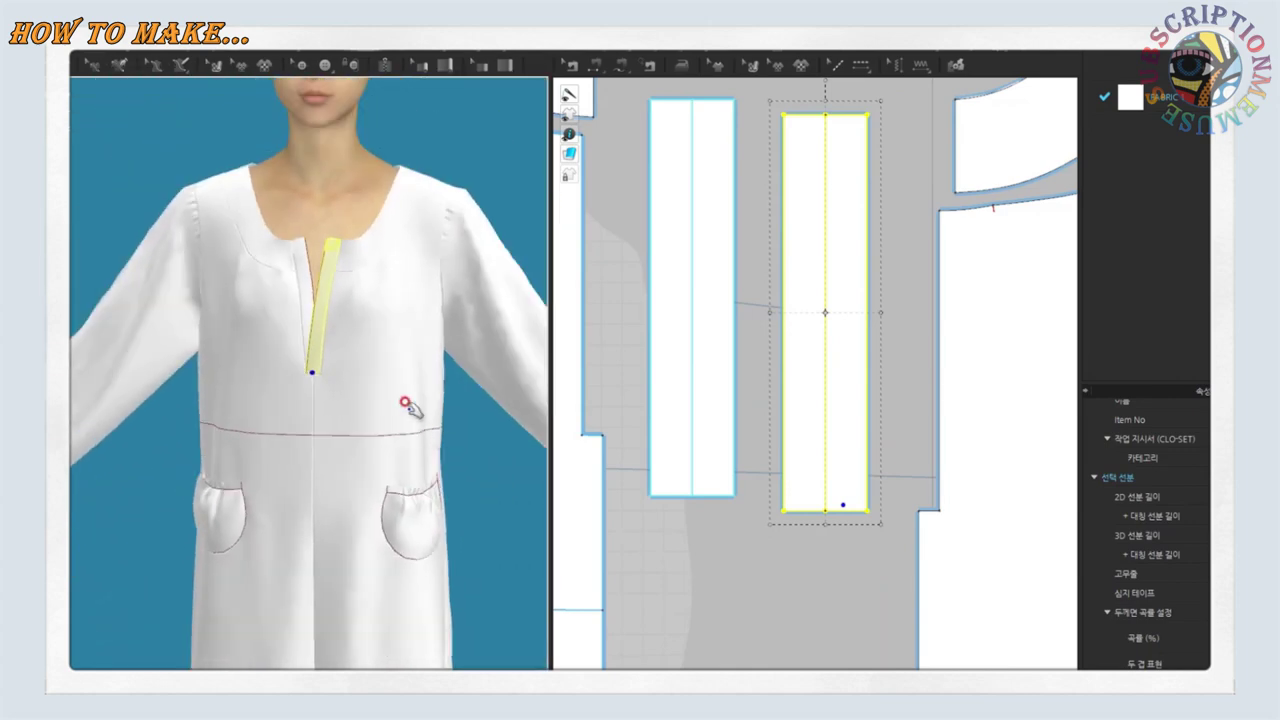
# Drag the placket piece down into the dress's front slit
pyautogui.click(357, 268)
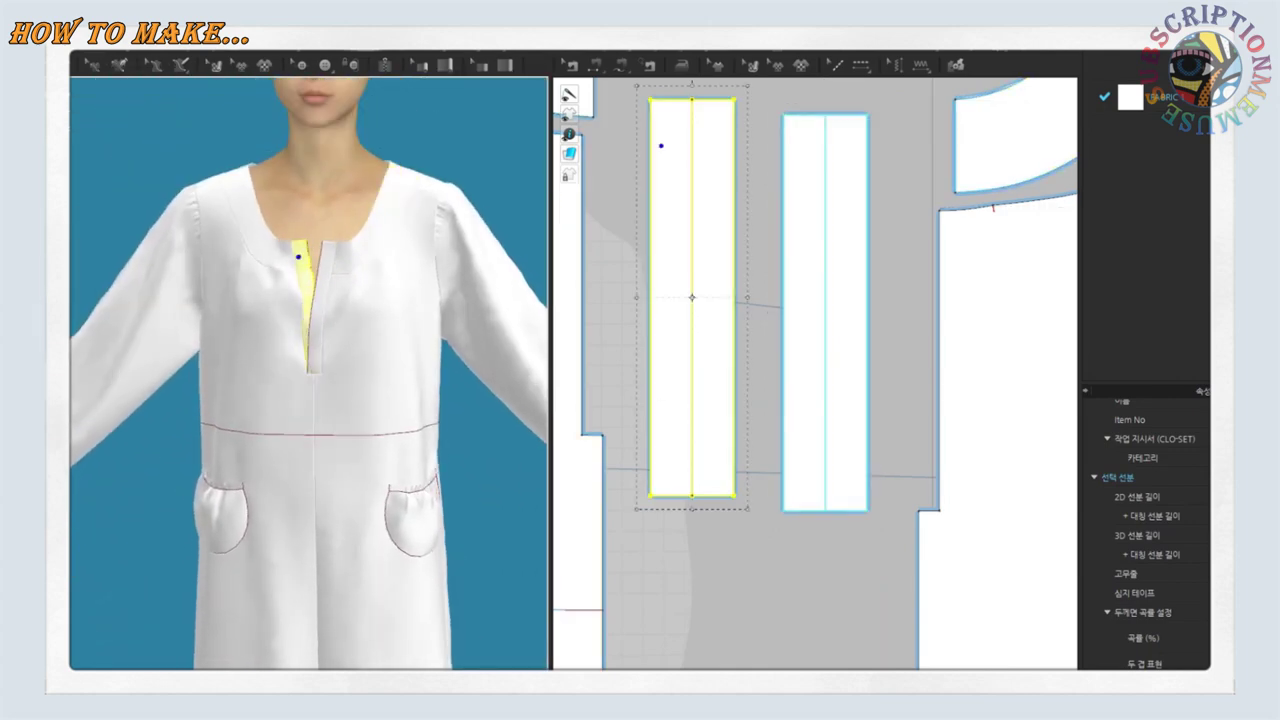
pyautogui.moveTo(301, 398); pyautogui.dragTo(312, 386)
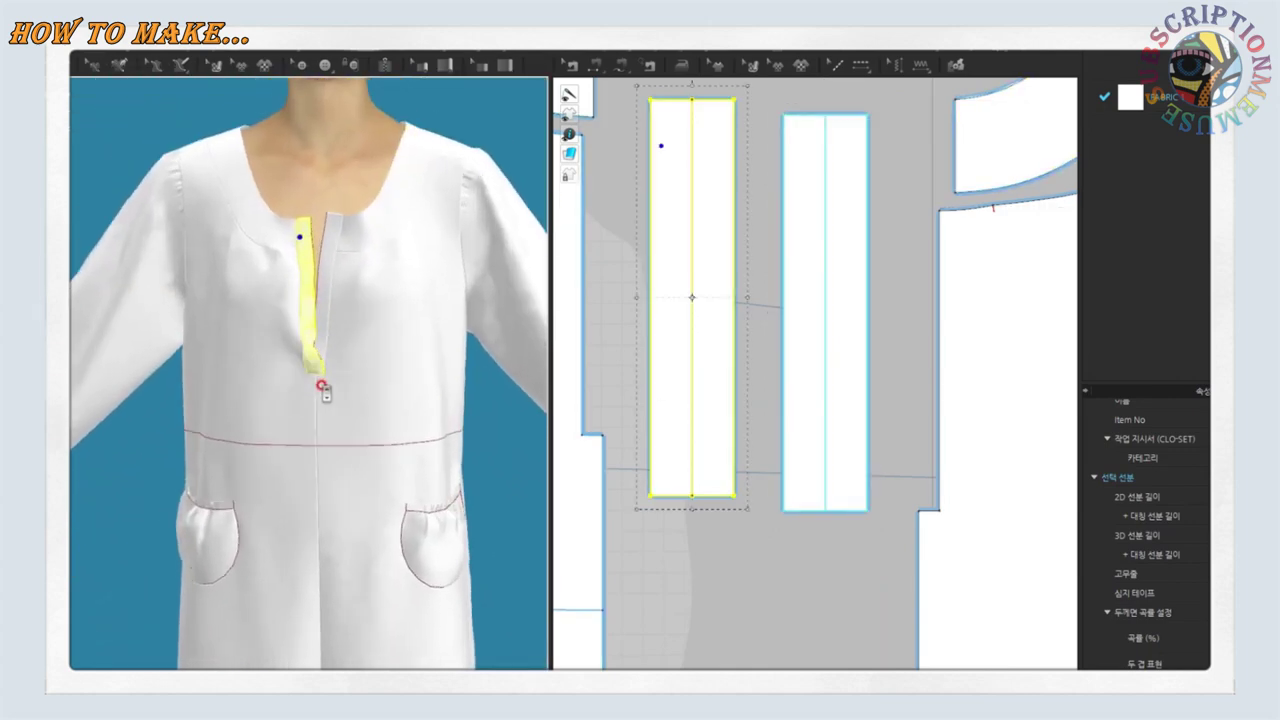
pyautogui.scroll(4, 323, 383)
pyautogui.scroll(-2, 415, 395)
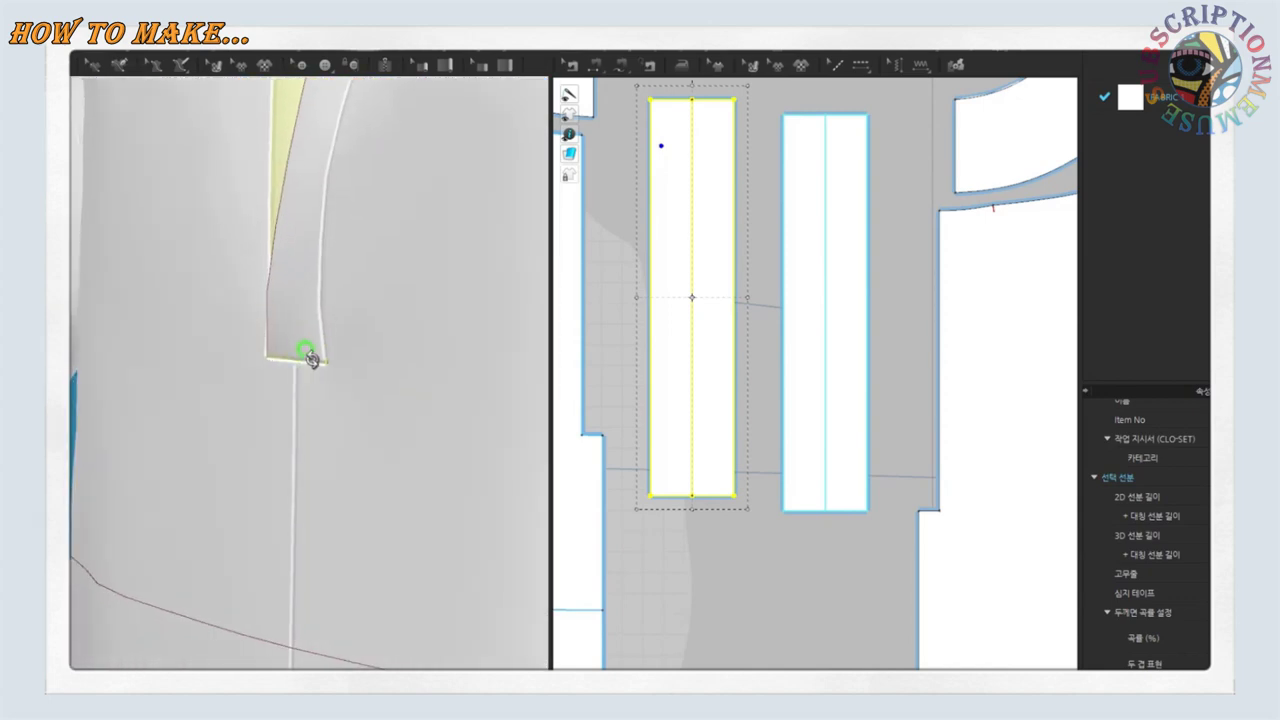
pyautogui.scroll(-3, 375, 425)
pyautogui.scroll(-2, 378, 441)
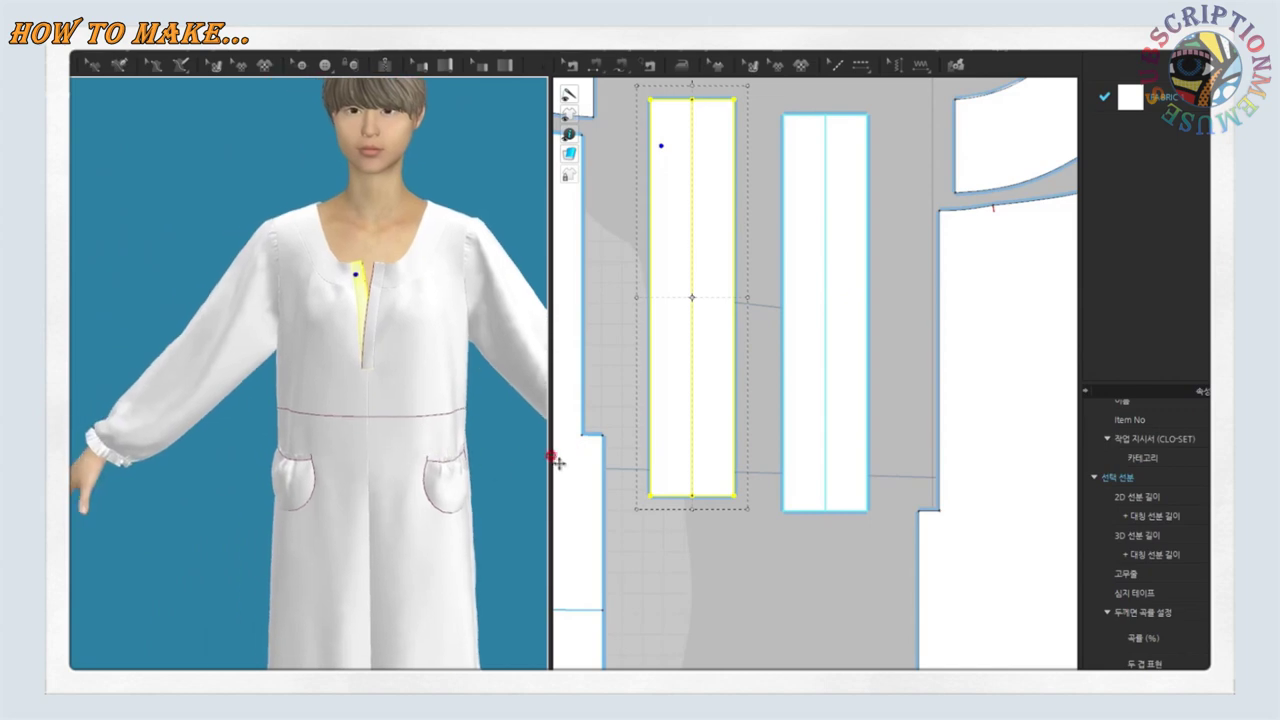
# Resize the 3D and pattern panes and switch to the Edit Pattern tool
pyautogui.moveTo(545, 460); pyautogui.dragTo(805, 462)
pyautogui.moveTo(634, 486)
pyautogui.mouseDown(button='right')
pyautogui.moveTo(500, 463)
pyautogui.moveTo(706, 434)
pyautogui.mouseUp(button='right')
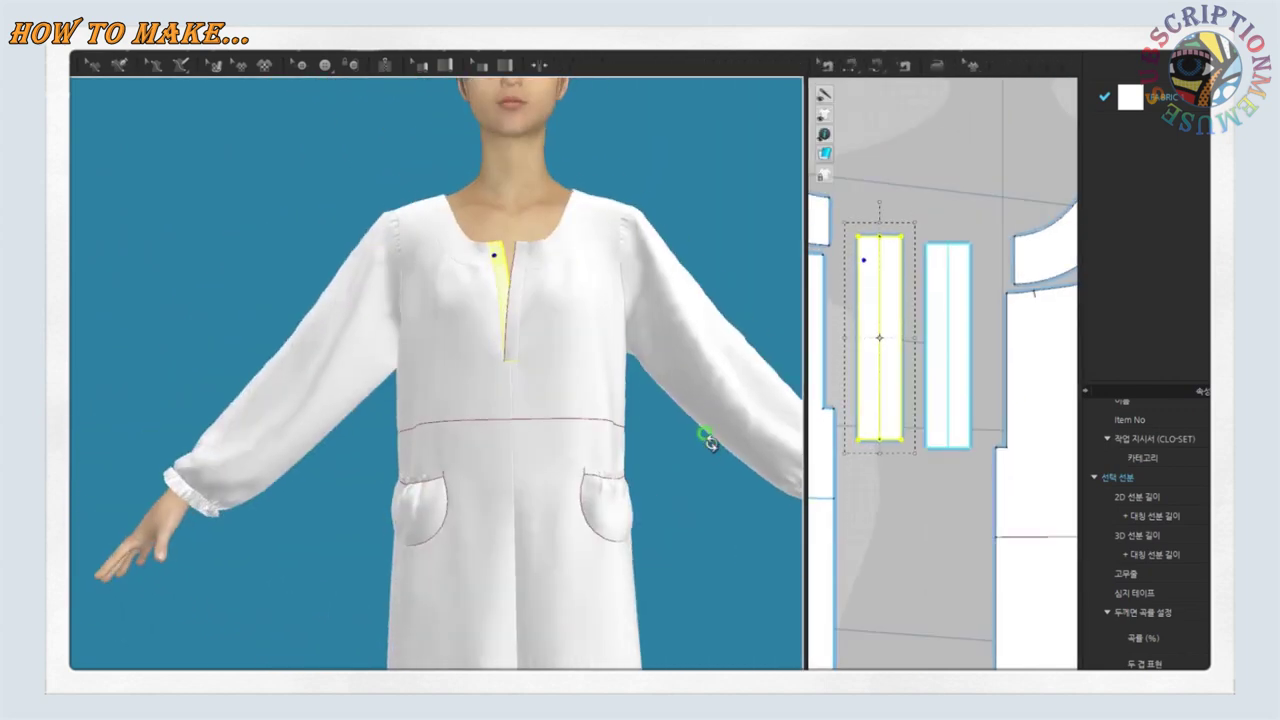
pyautogui.scroll(-2, 683, 490)
pyautogui.scroll(-3, 857, 510)
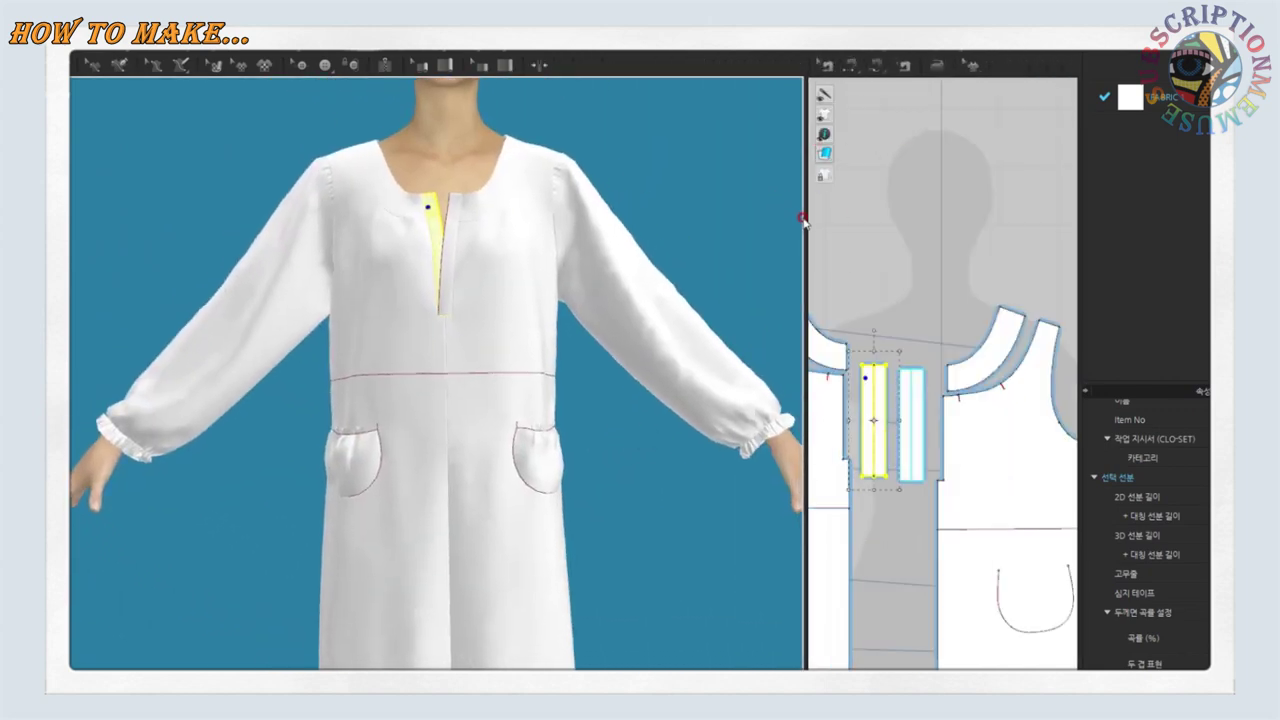
pyautogui.moveTo(805, 220); pyautogui.dragTo(767, 215)
pyautogui.click(812, 58)
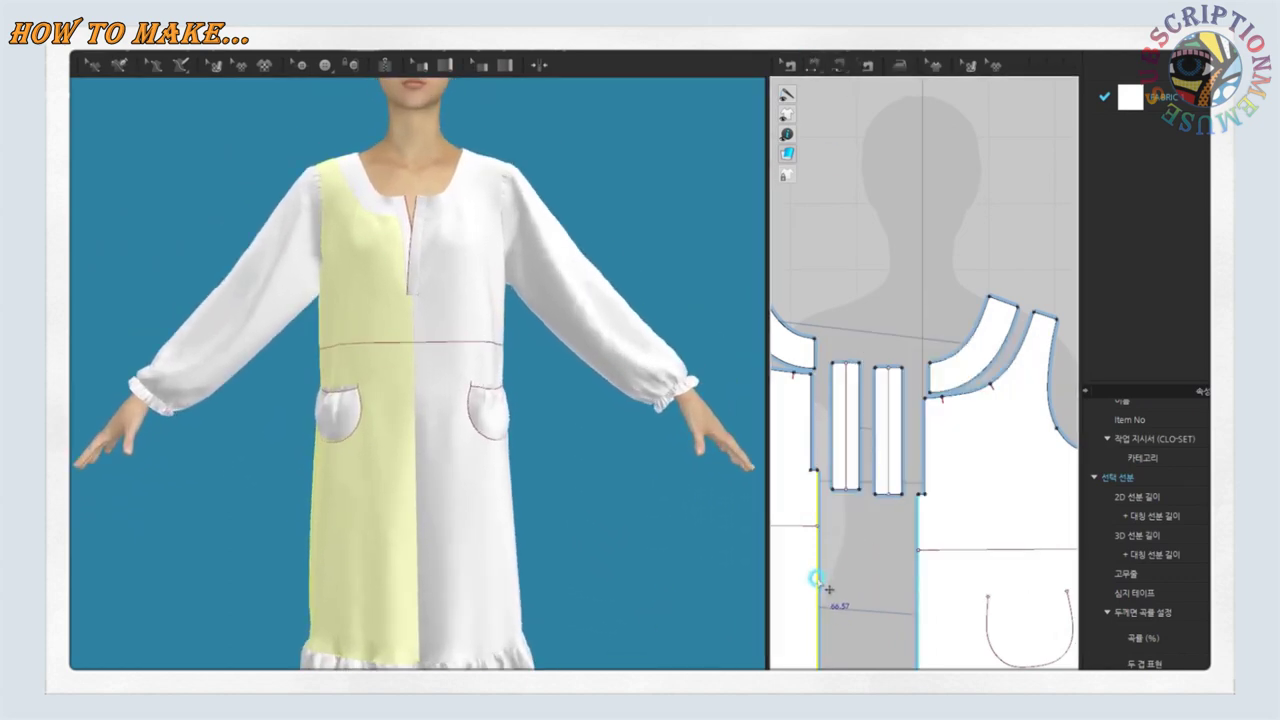
pyautogui.scroll(3, 820, 580)
# Apply an edit to the front panel's edge from its right-click menu
pyautogui.rightClick(818, 470)
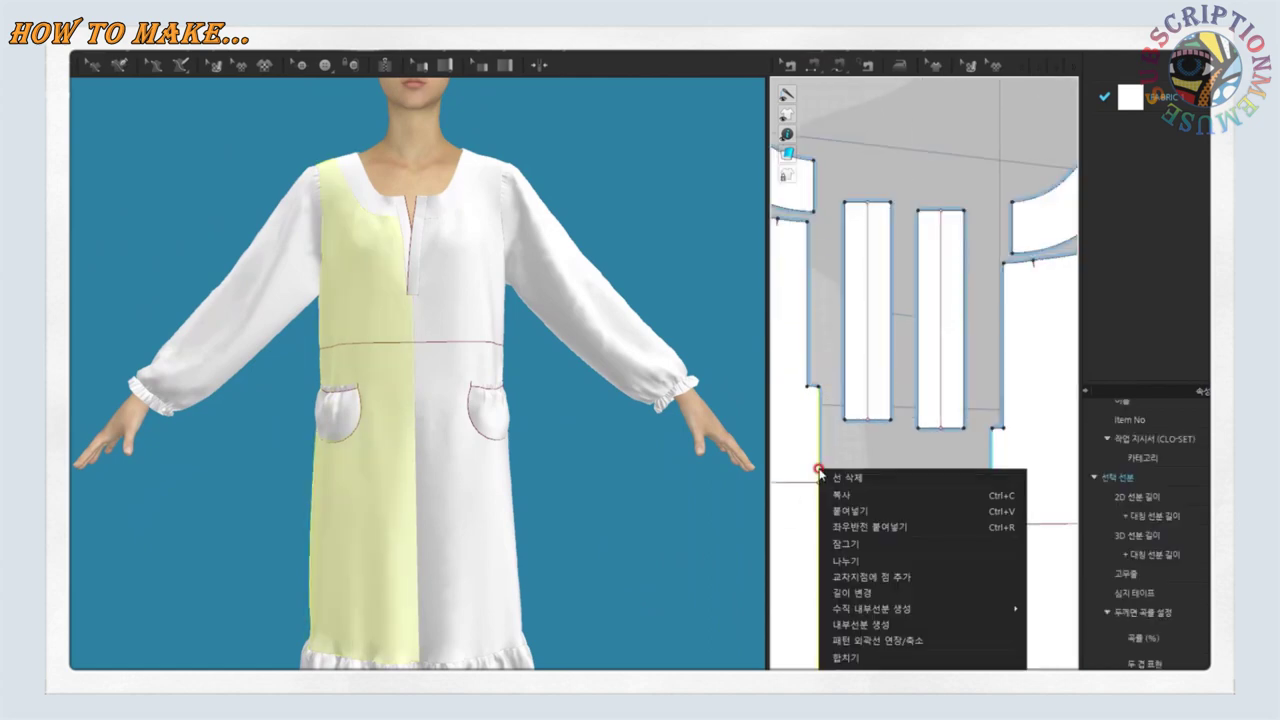
pyautogui.click(830, 660)
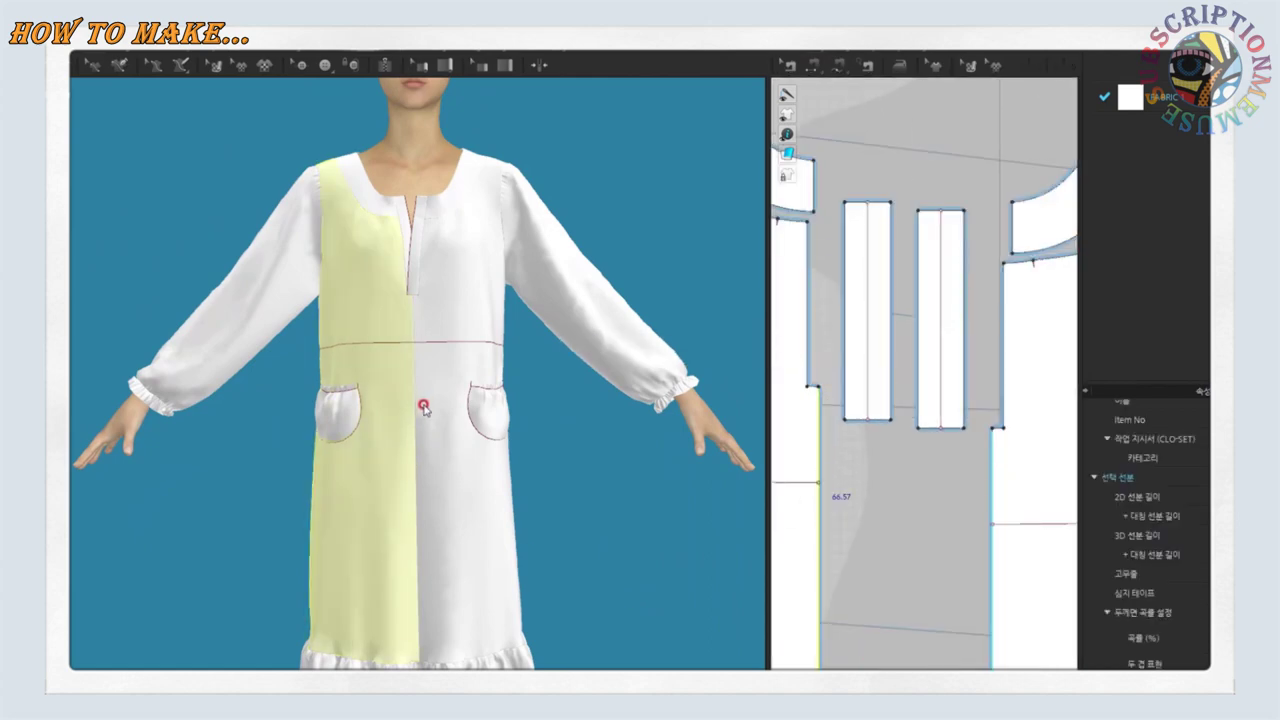
pyautogui.press('Escape')
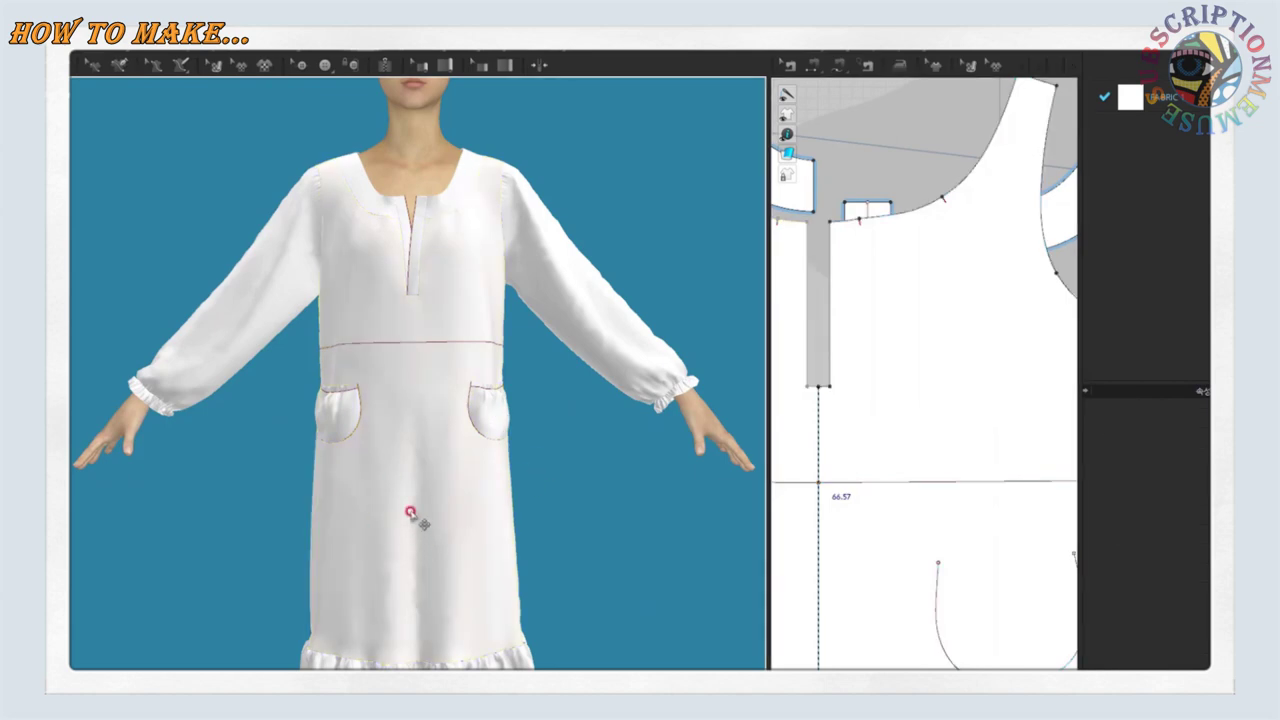
pyautogui.click(348, 374)
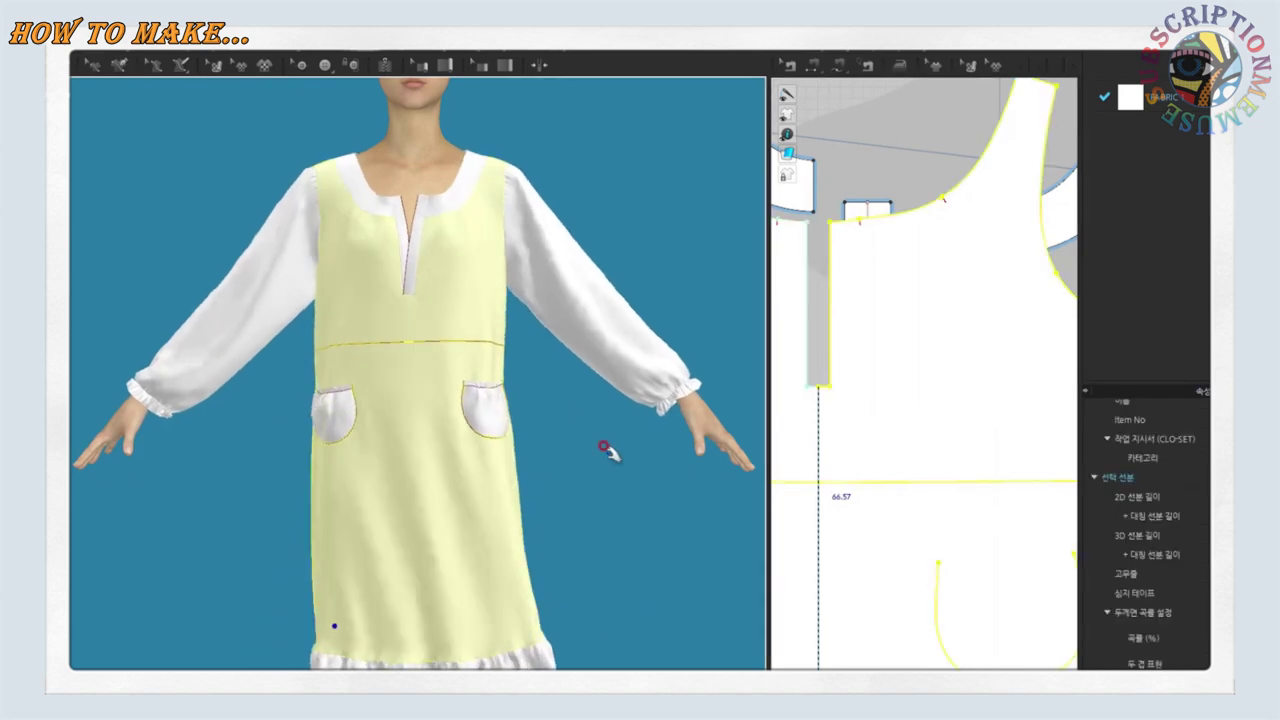
pyautogui.click(672, 549)
# Zoom out and inspect the whole dress, checking its body and sleeve on the avatar
pyautogui.scroll(-5, 849, 606)
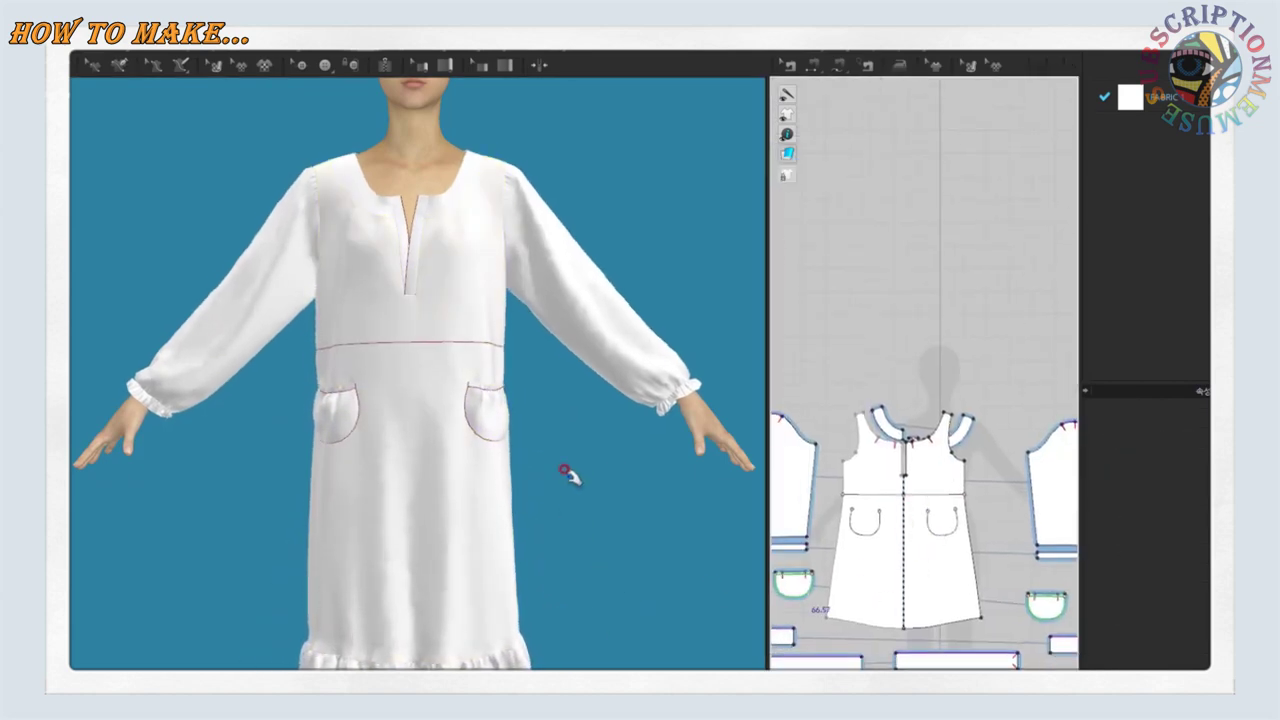
pyautogui.click(488, 160)
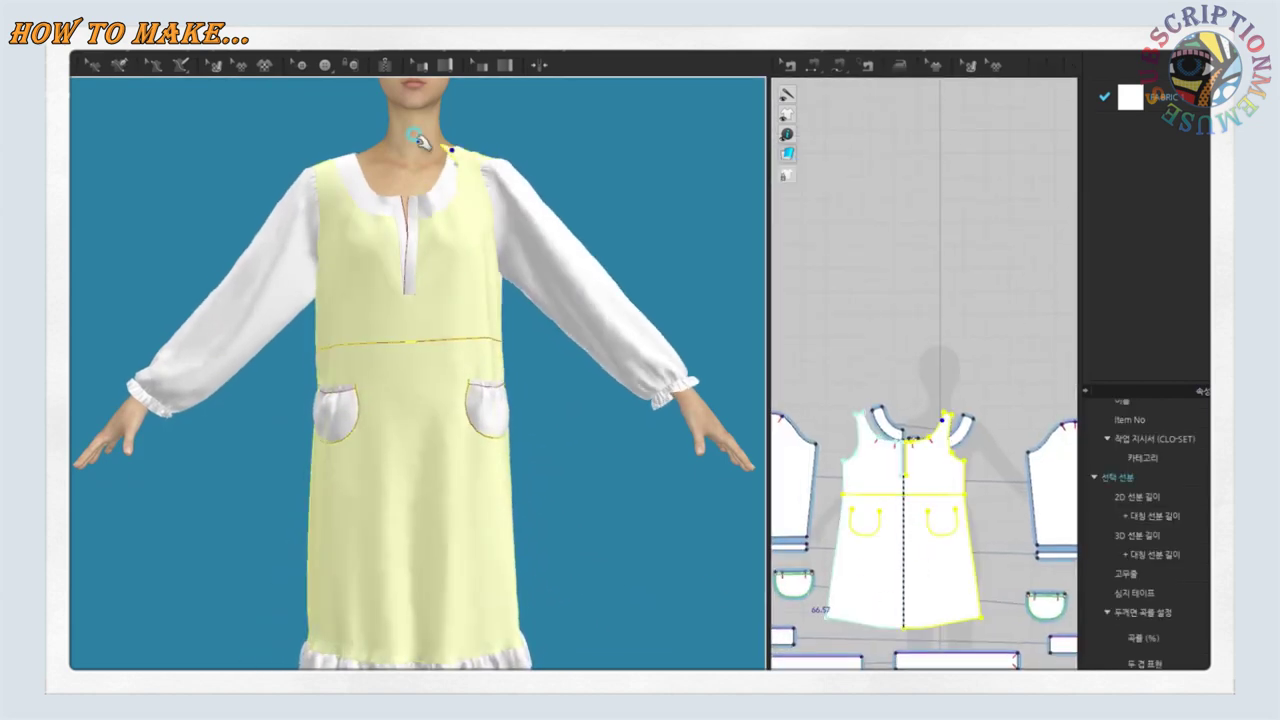
pyautogui.click(580, 503)
pyautogui.moveTo(580, 531)
pyautogui.mouseDown(button='right')
pyautogui.moveTo(251, 526)
pyautogui.moveTo(580, 531)
pyautogui.mouseUp(button='right')
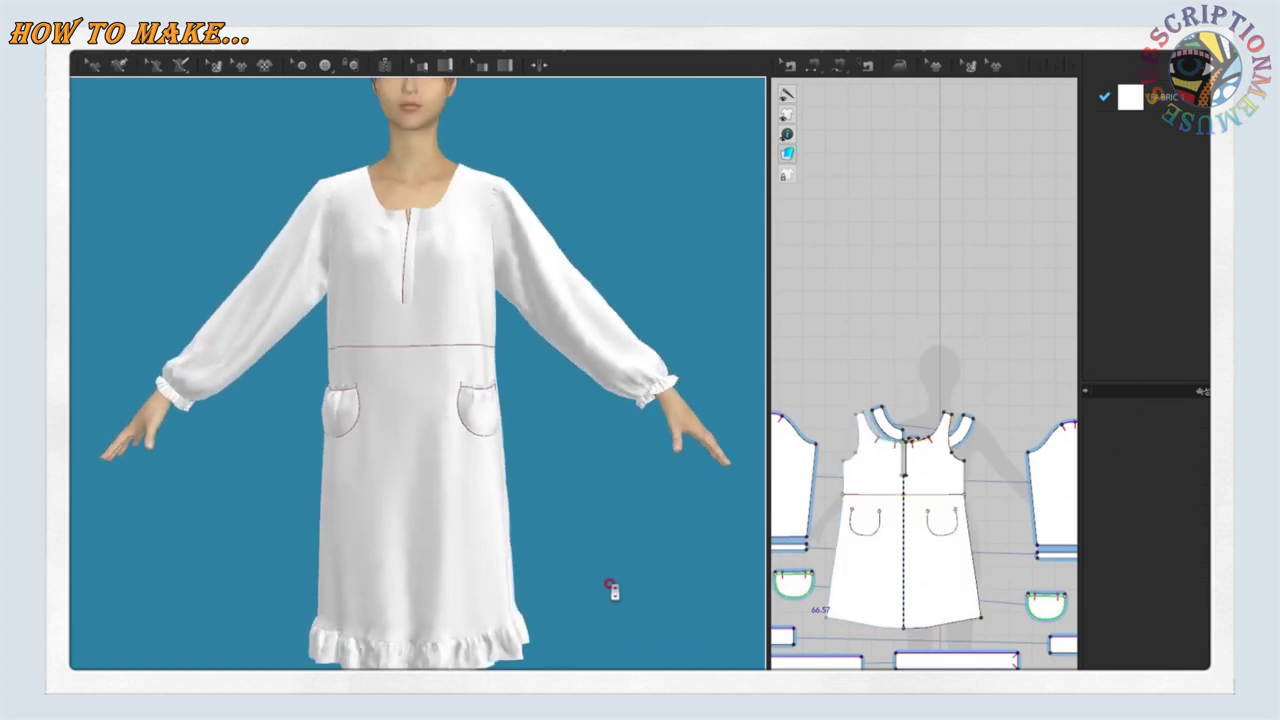
pyautogui.scroll(-3, 612, 590)
pyautogui.click(383, 240)
pyautogui.click(520, 320)
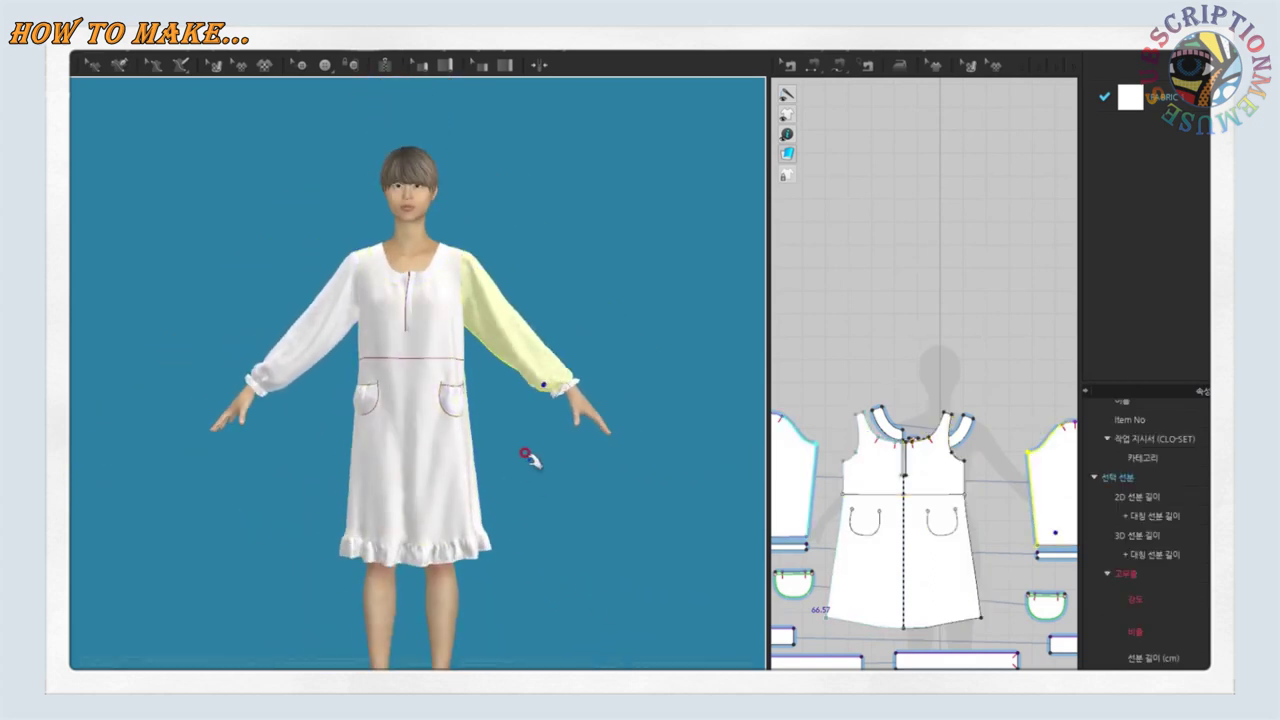
pyautogui.click(537, 474)
# Review the dress from all sides, then close the 도식화 렌더 (flat sketch render) panel
pyautogui.moveTo(746, 385); pyautogui.dragTo(665, 385)
pyautogui.scroll(-2, 778, 551)
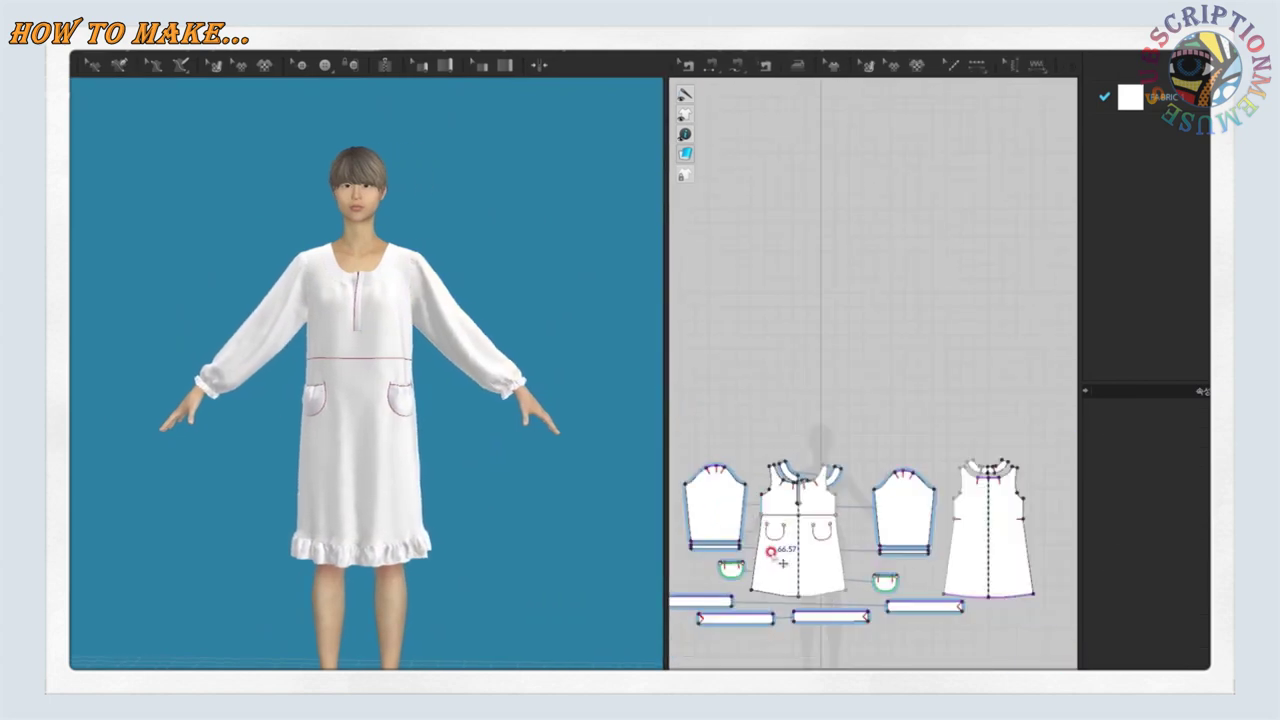
pyautogui.scroll(-2, 778, 551)
pyautogui.moveTo(526, 503)
pyautogui.mouseDown(button='right')
pyautogui.moveTo(243, 486)
pyautogui.moveTo(571, 491)
pyautogui.moveTo(542, 500)
pyautogui.mouseUp(button='right')
pyautogui.scroll(2, 500, 520)
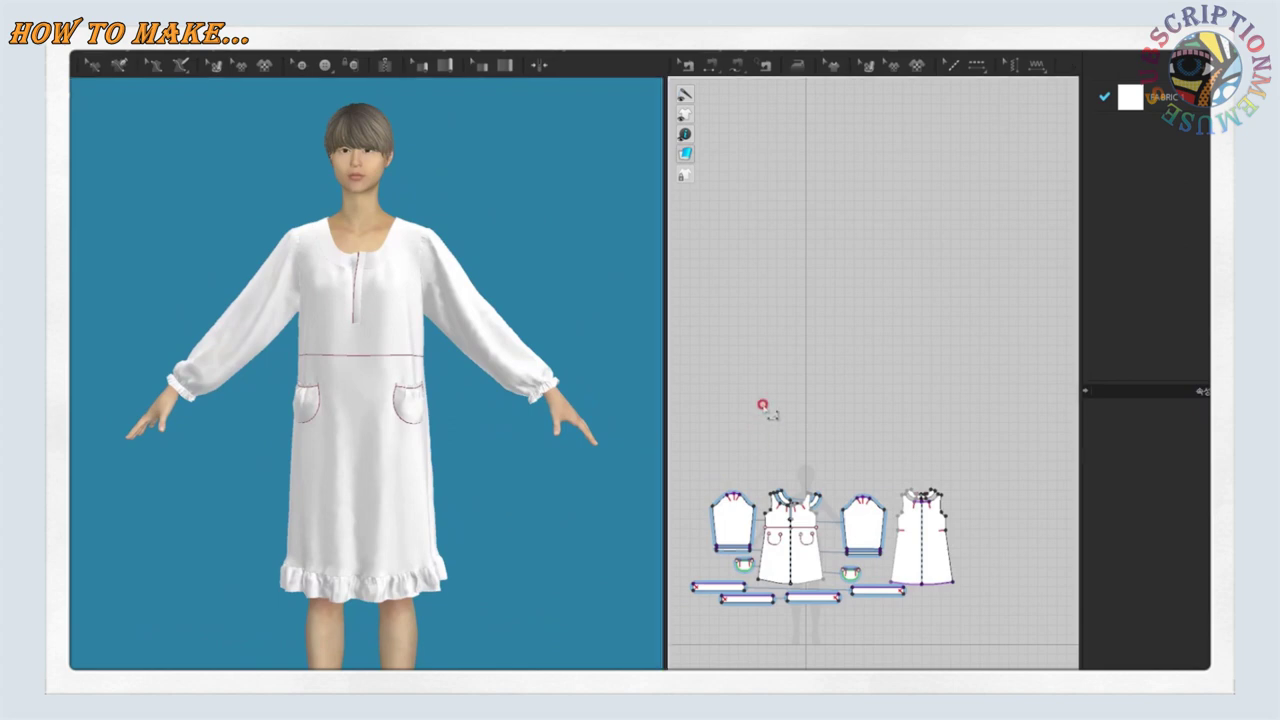
pyautogui.moveTo(528, 477); pyautogui.dragTo(566, 474, button='middle')
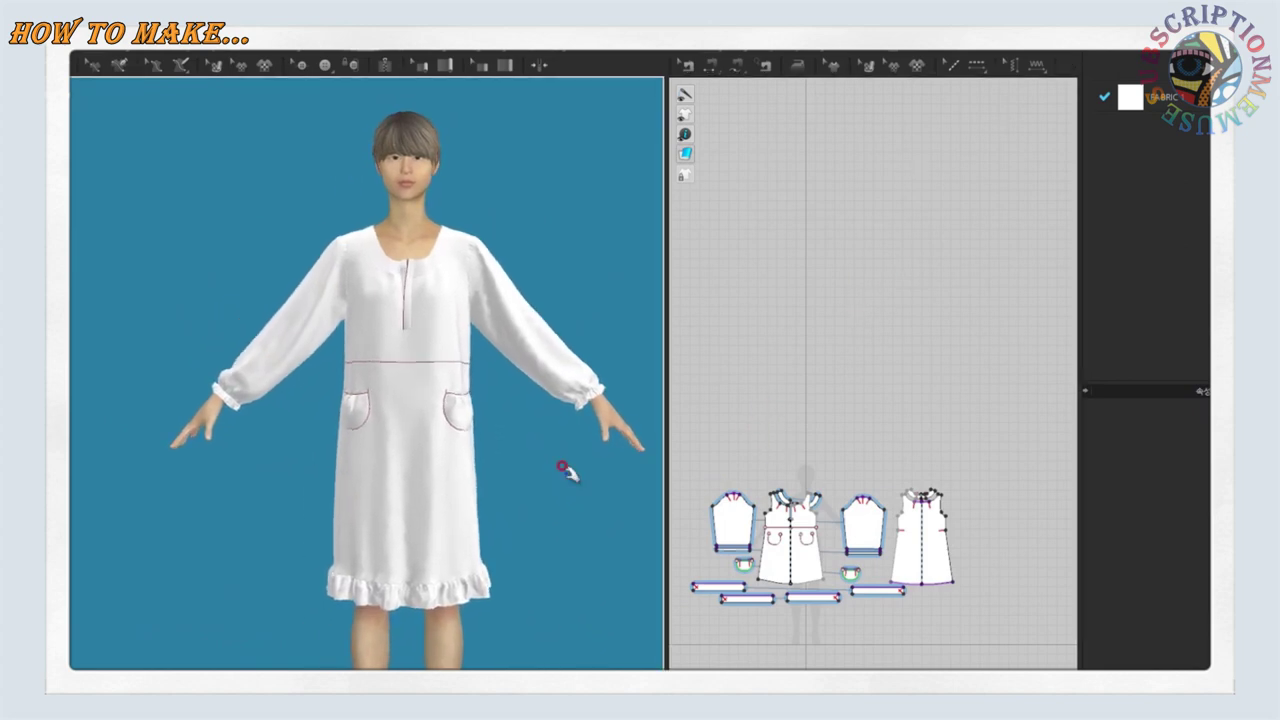
pyautogui.click(1175, 215)
pyautogui.click(800, 526)
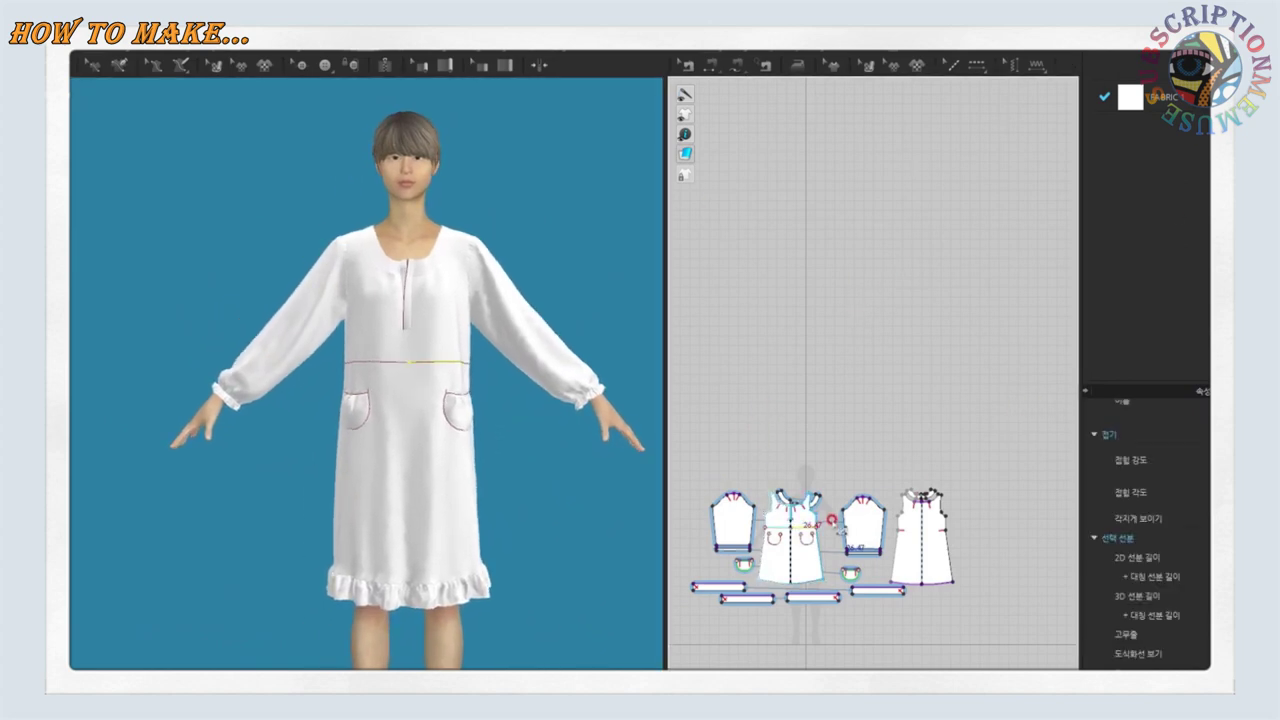
pyautogui.click(612, 448)
pyautogui.moveTo(592, 485)
pyautogui.mouseDown(button='right')
pyautogui.moveTo(334, 471)
pyautogui.moveTo(594, 479)
pyautogui.mouseUp(button='right')
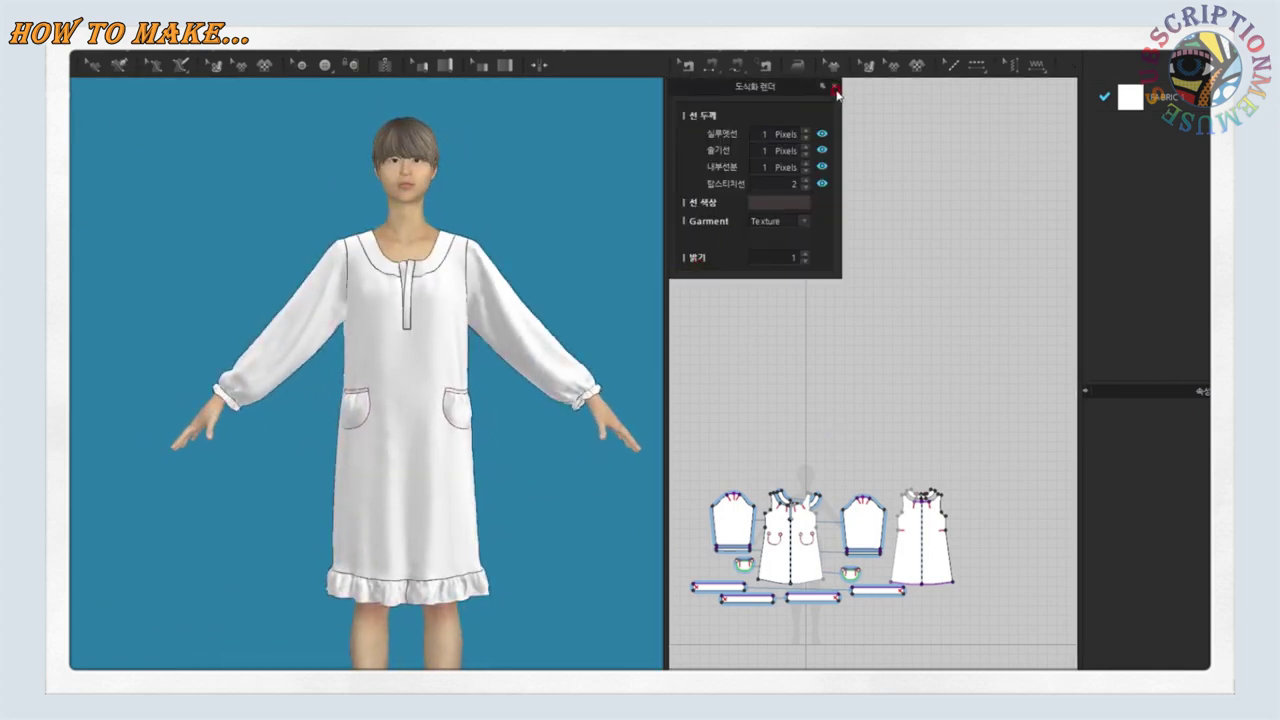
pyautogui.click(835, 89)
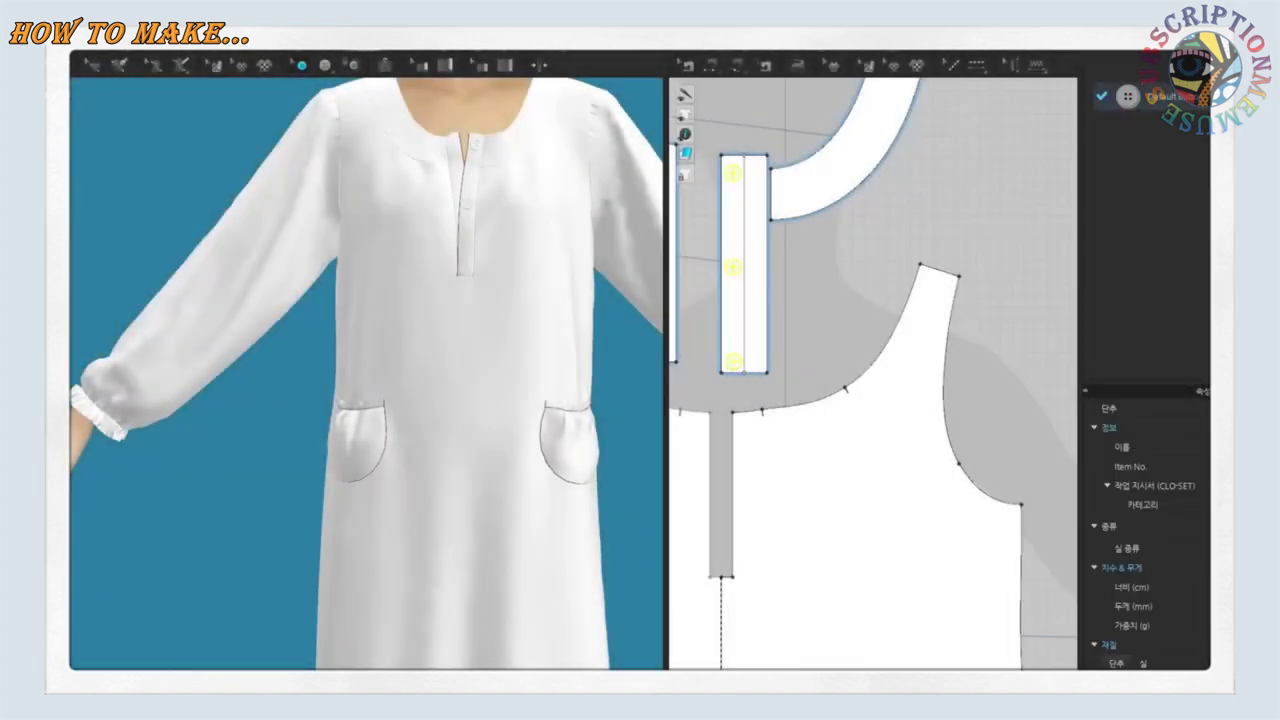
# Set the button colour to pale beige #E2D1BF and confirm it
pyautogui.scroll(-3, 1148, 530)
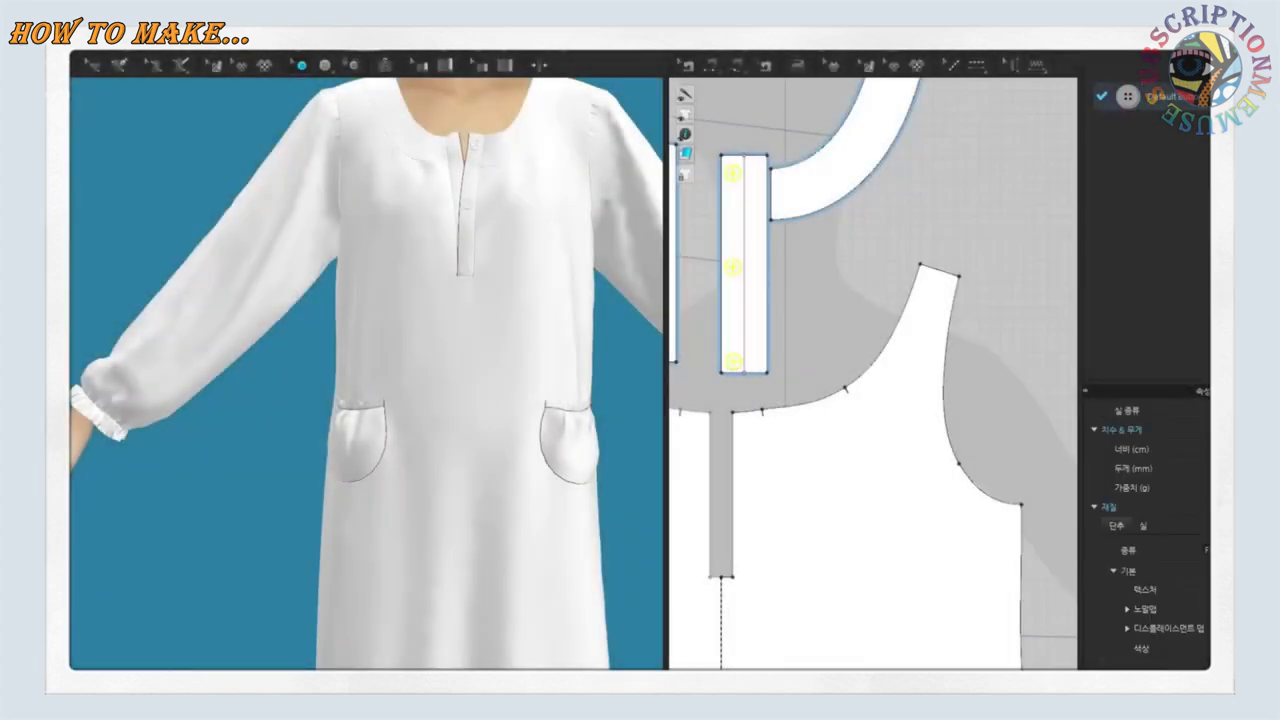
pyautogui.click(1195, 648)
pyautogui.moveTo(642, 114); pyautogui.dragTo(893, 133)
pyautogui.click(730, 192)
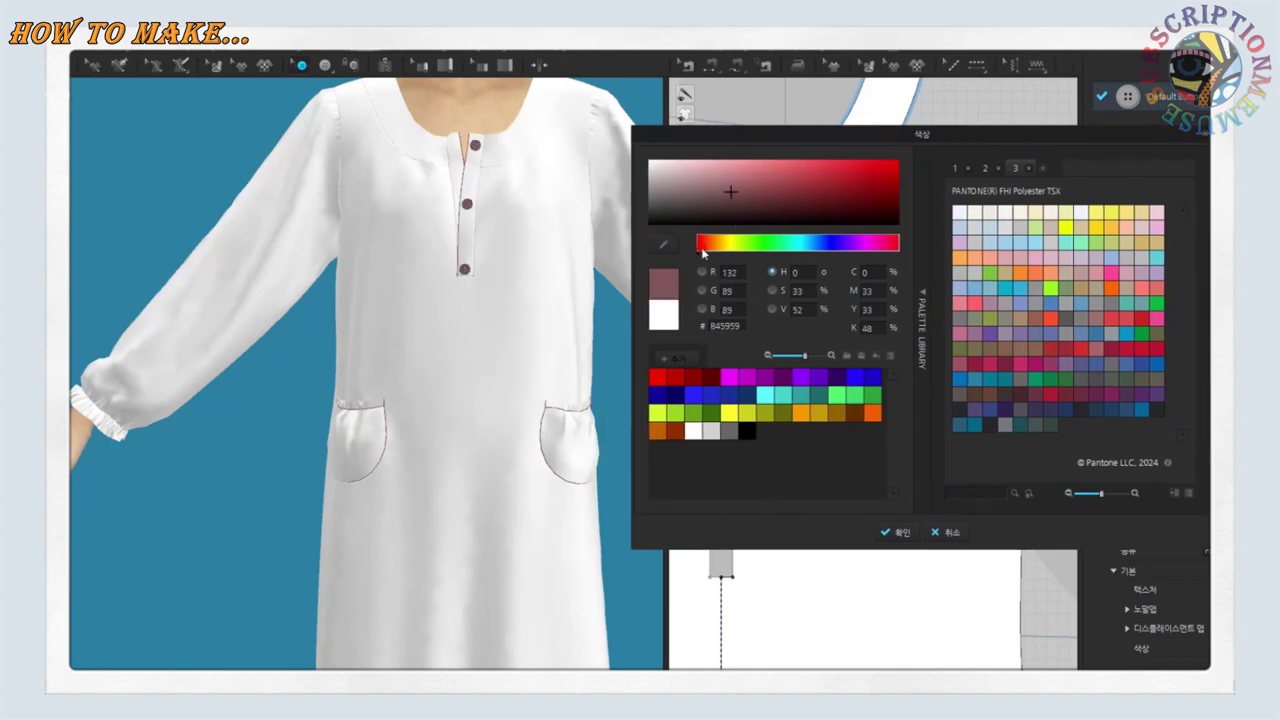
pyautogui.click(718, 247)
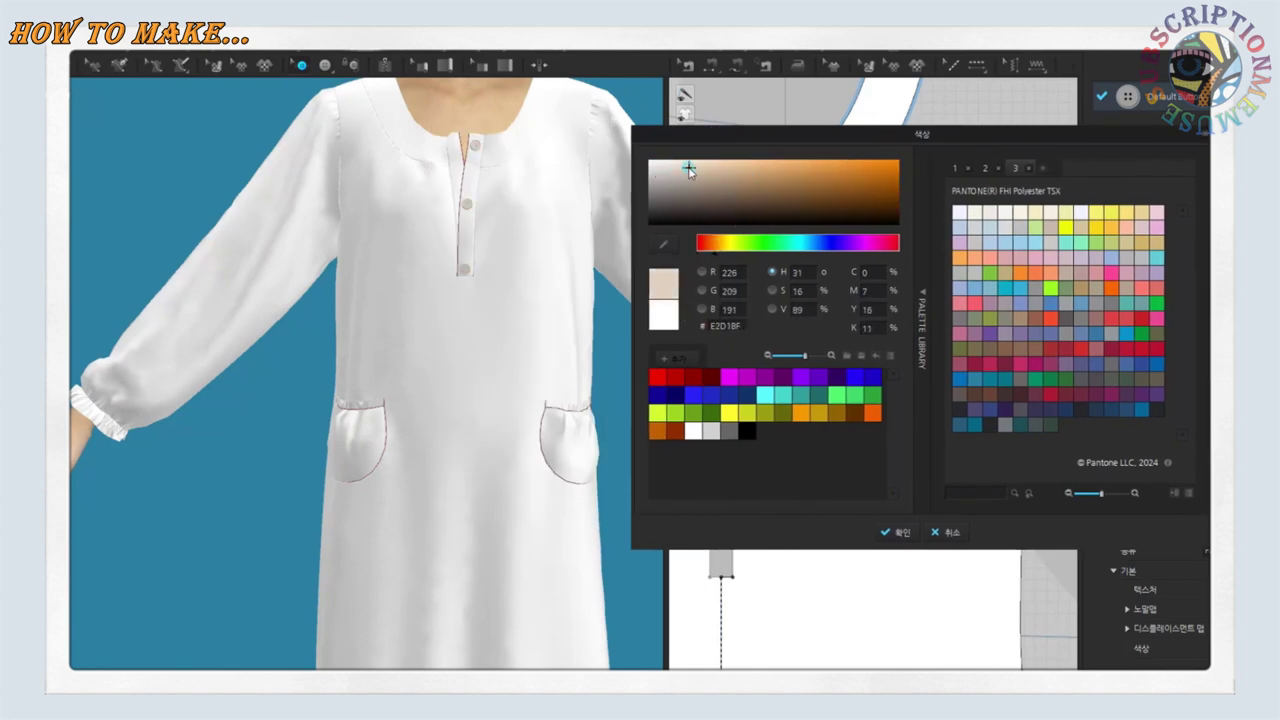
pyautogui.click(891, 535)
# Bring the neckline placket into view and re-simulate the garment
pyautogui.scroll(2, 491, 200)
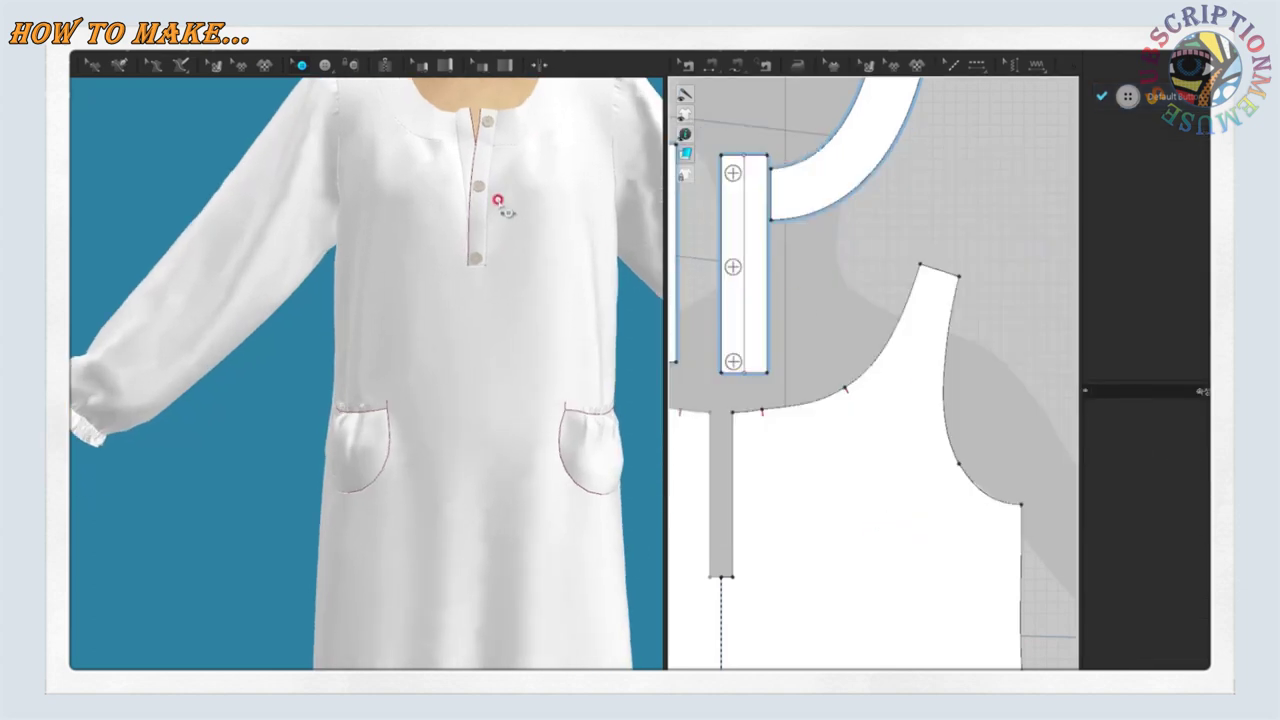
pyautogui.scroll(2, 512, 162)
pyautogui.moveTo(512, 160); pyautogui.dragTo(486, 266, button='middle')
pyautogui.scroll(2, 517, 246)
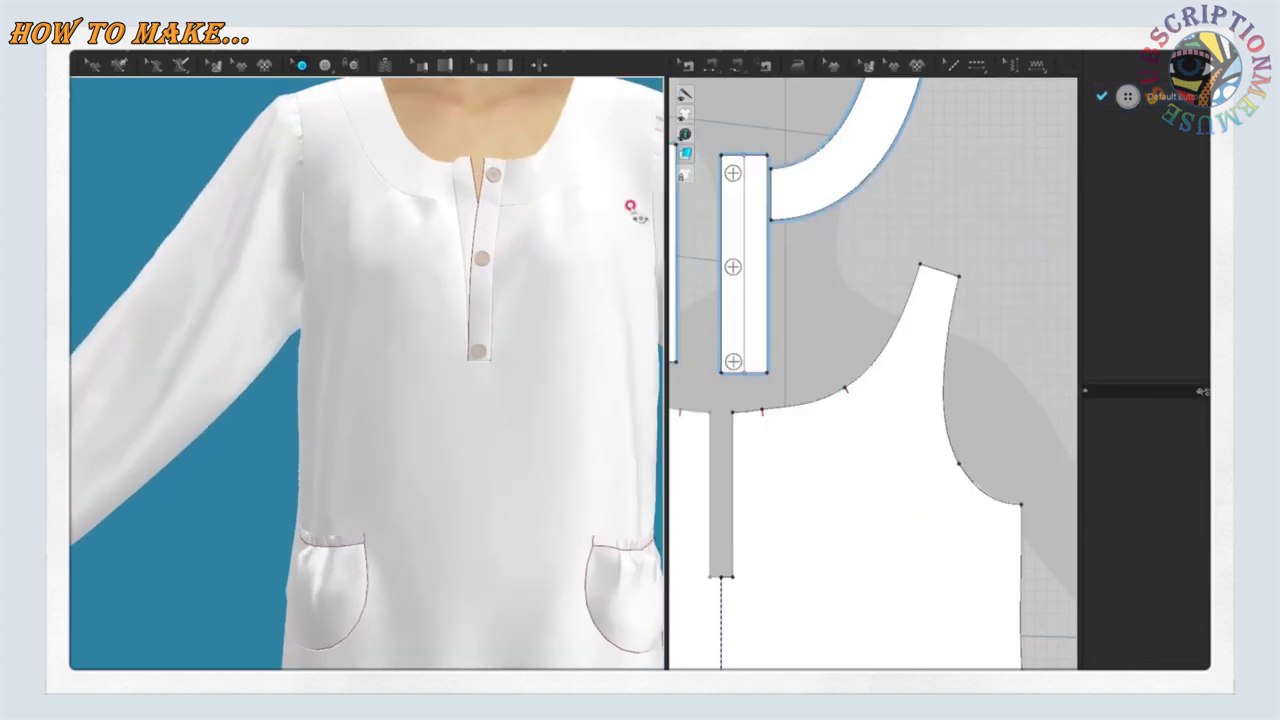
pyautogui.moveTo(630, 205); pyautogui.dragTo(600, 234, button='right')
pyautogui.click(73, 66)
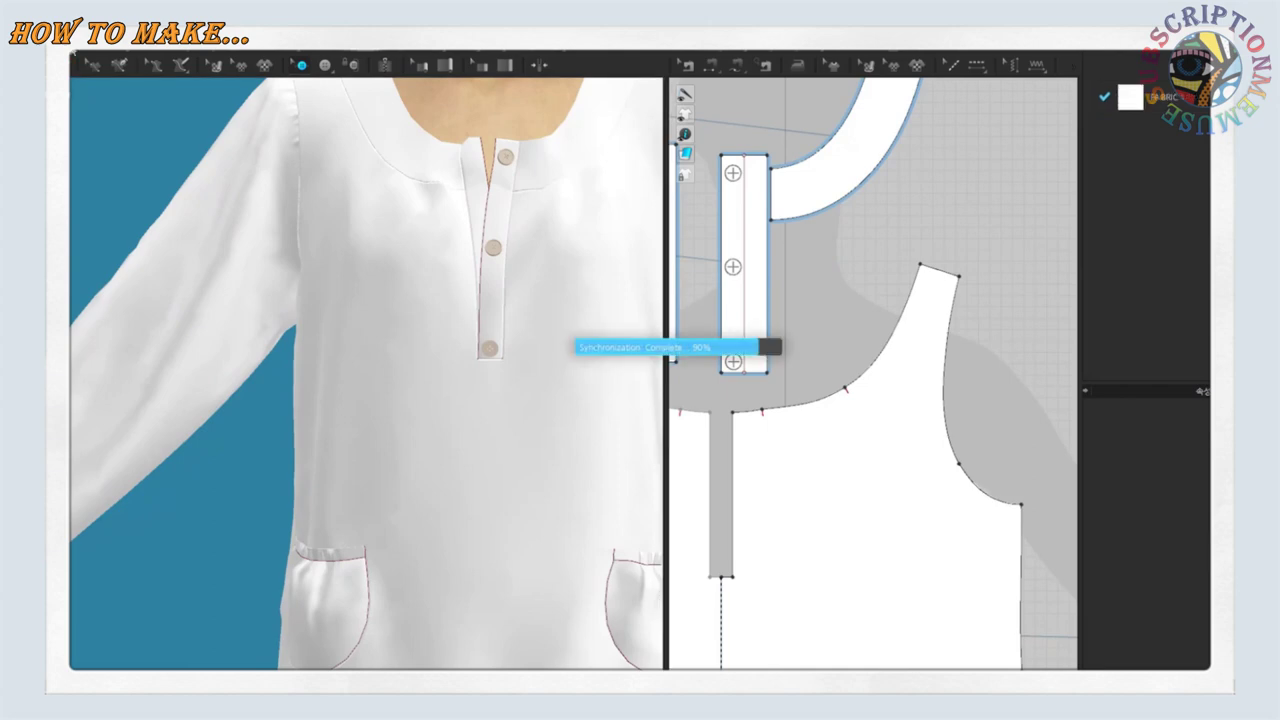
# Pin the placket into place on the chest, remove the pins, and restore textured display
pyautogui.click(508, 180)
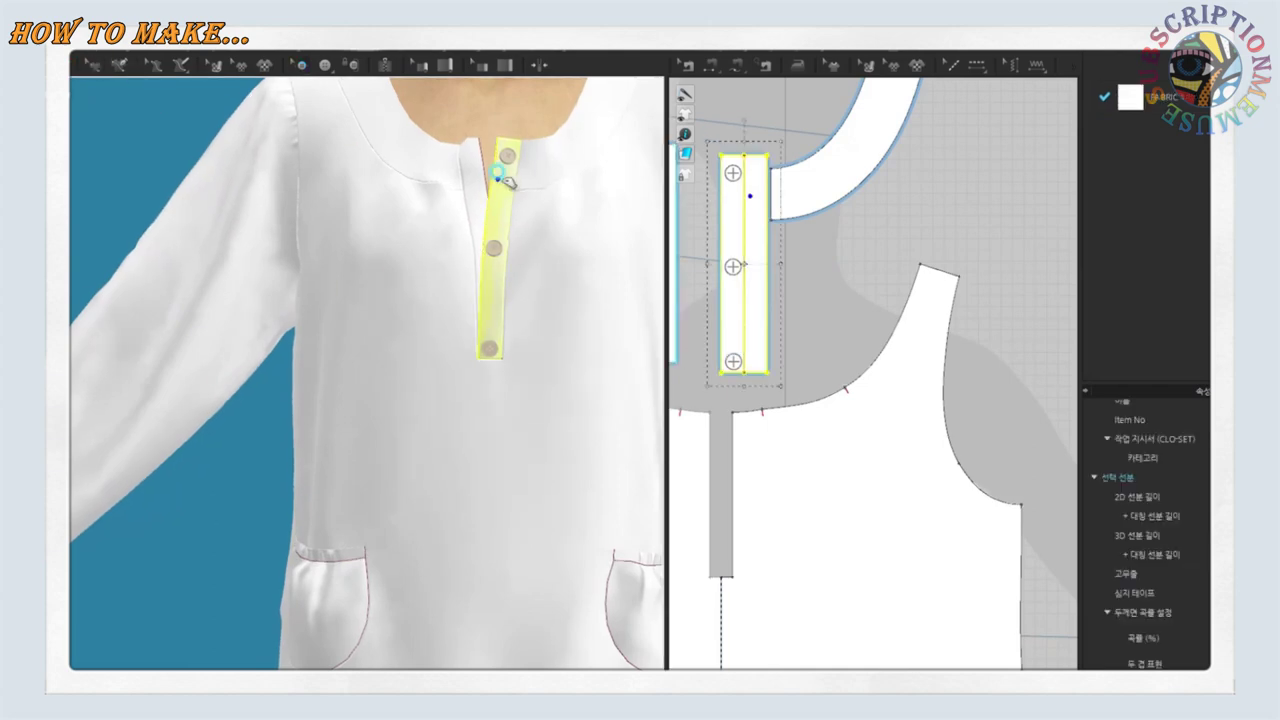
pyautogui.moveTo(500, 171); pyautogui.dragTo(563, 114)
pyautogui.click(486, 164)
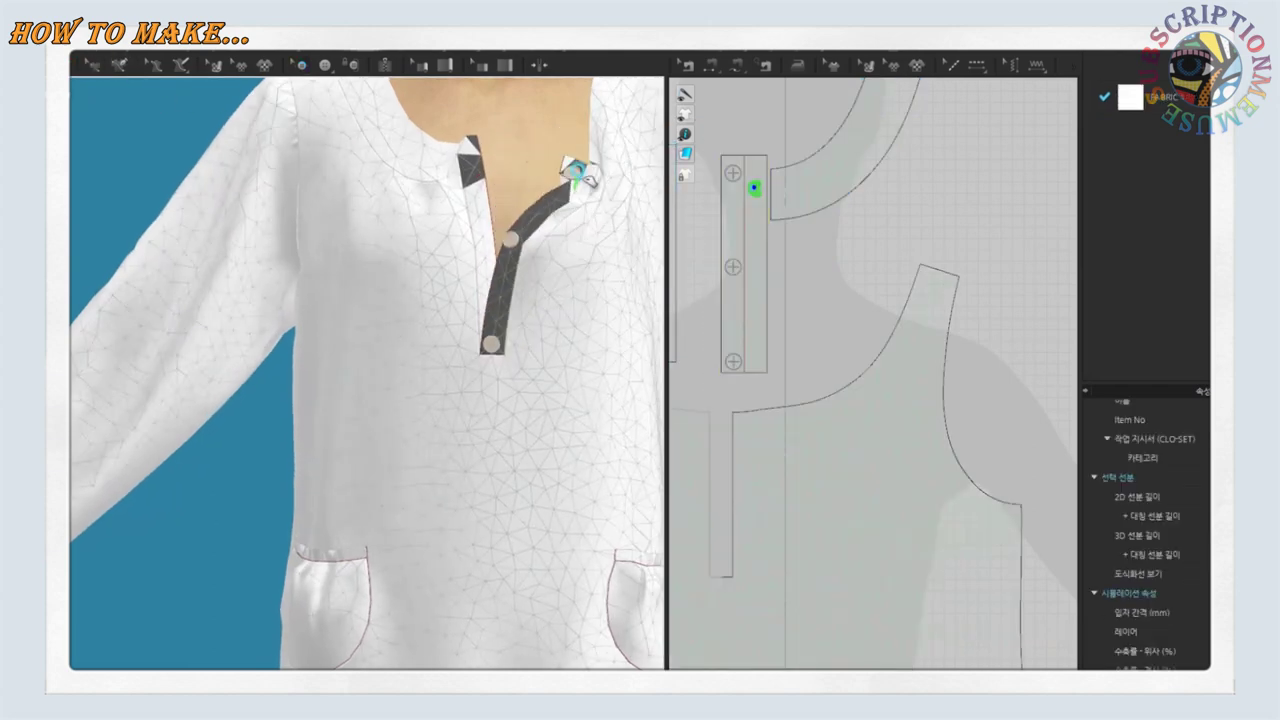
pyautogui.rightClick(112, 76)
pyautogui.click(150, 88)
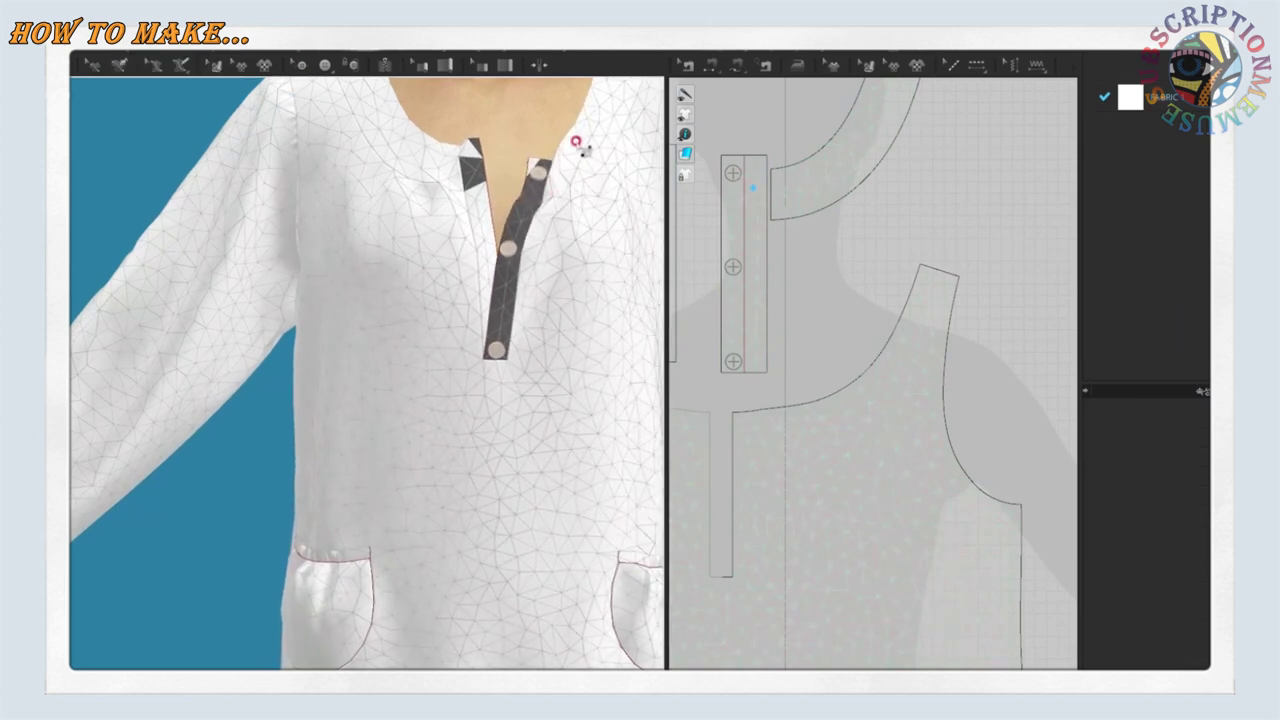
pyautogui.click(325, 66)
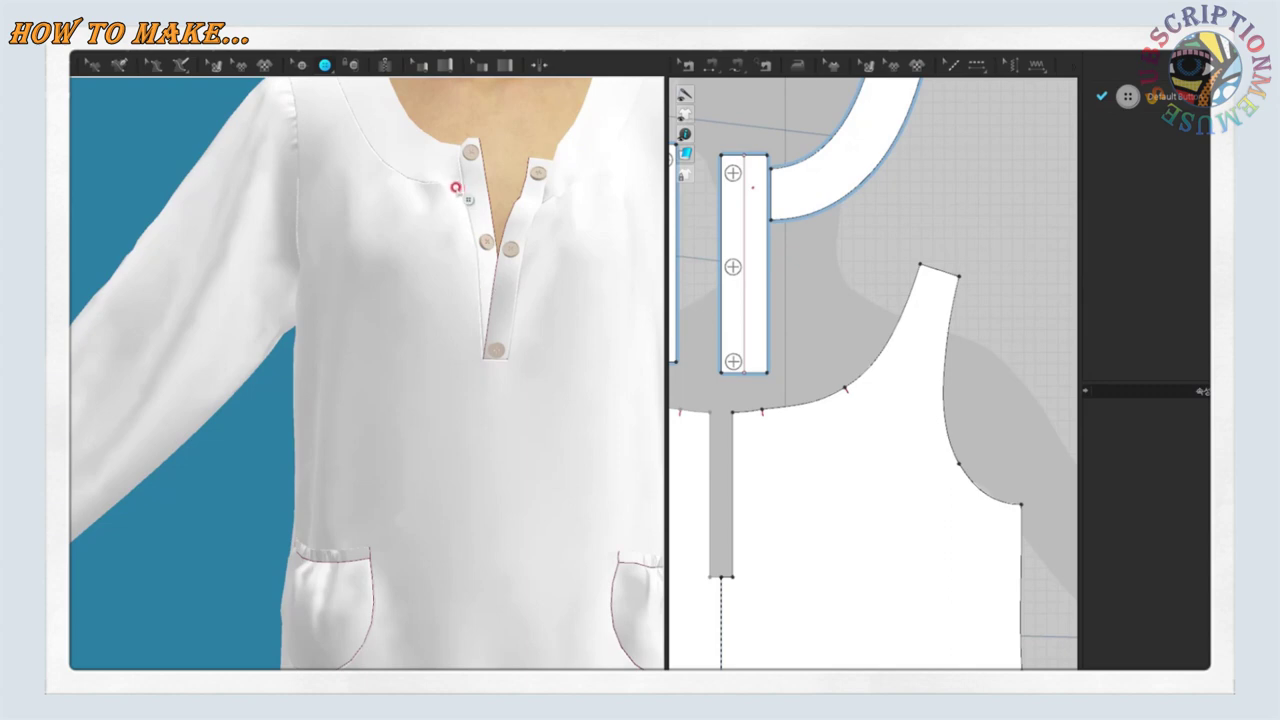
# Add a button near the top of the left placket strip
pyautogui.scroll(-5, 678, 360)
pyautogui.scroll(2, 737, 334)
pyautogui.scroll(2, 737, 334)
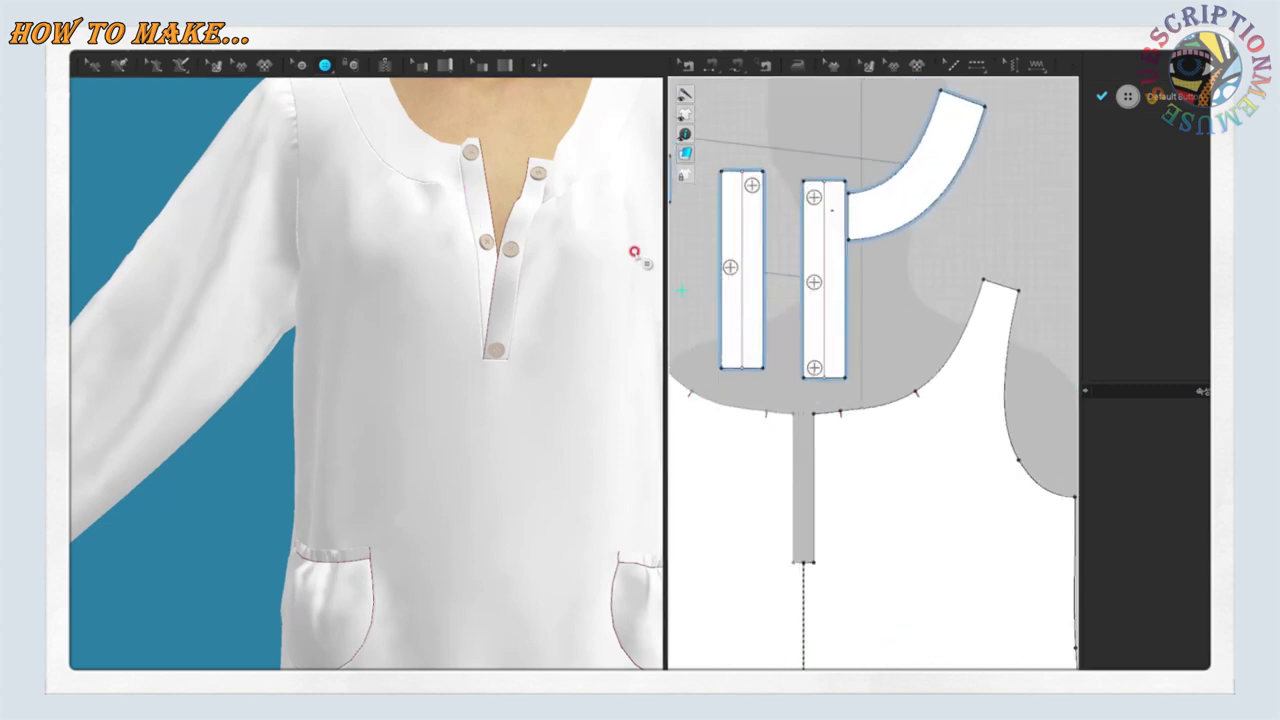
pyautogui.scroll(2, 728, 201)
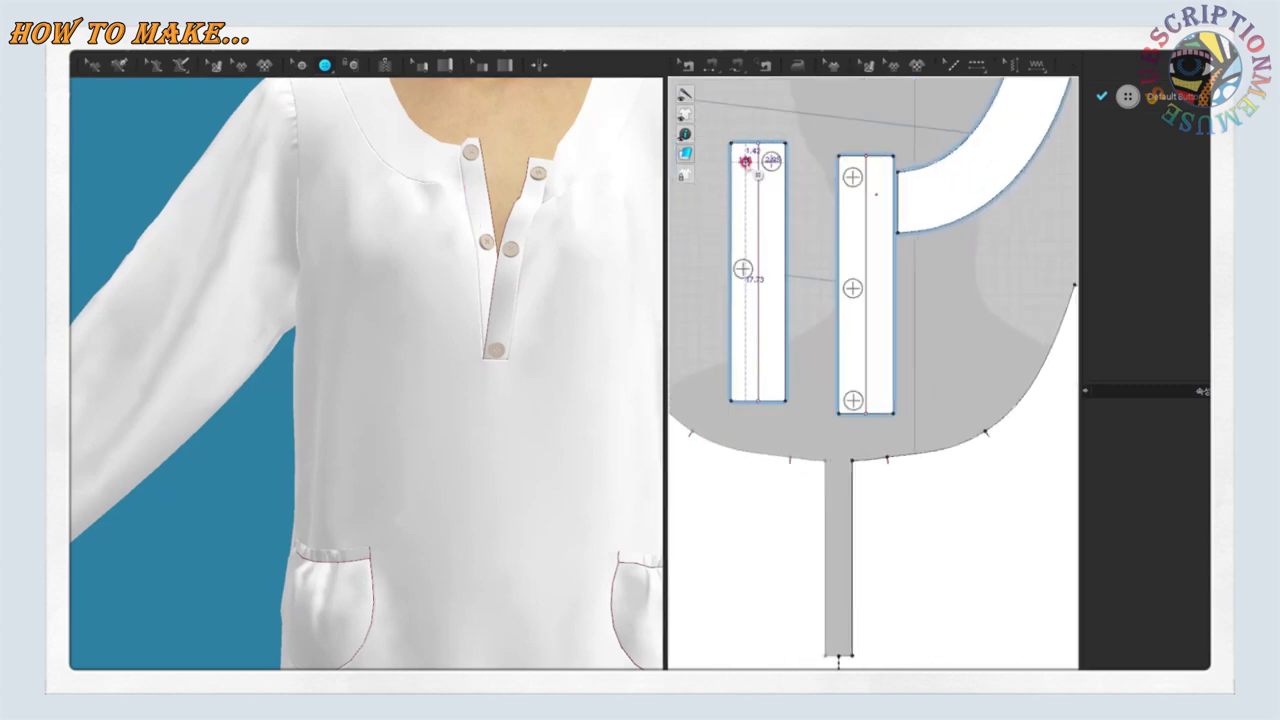
pyautogui.click(745, 161)
# Nudge a left placket button slightly upward, then zoom out to review the full dress
pyautogui.click(302, 66)
pyautogui.click(771, 162)
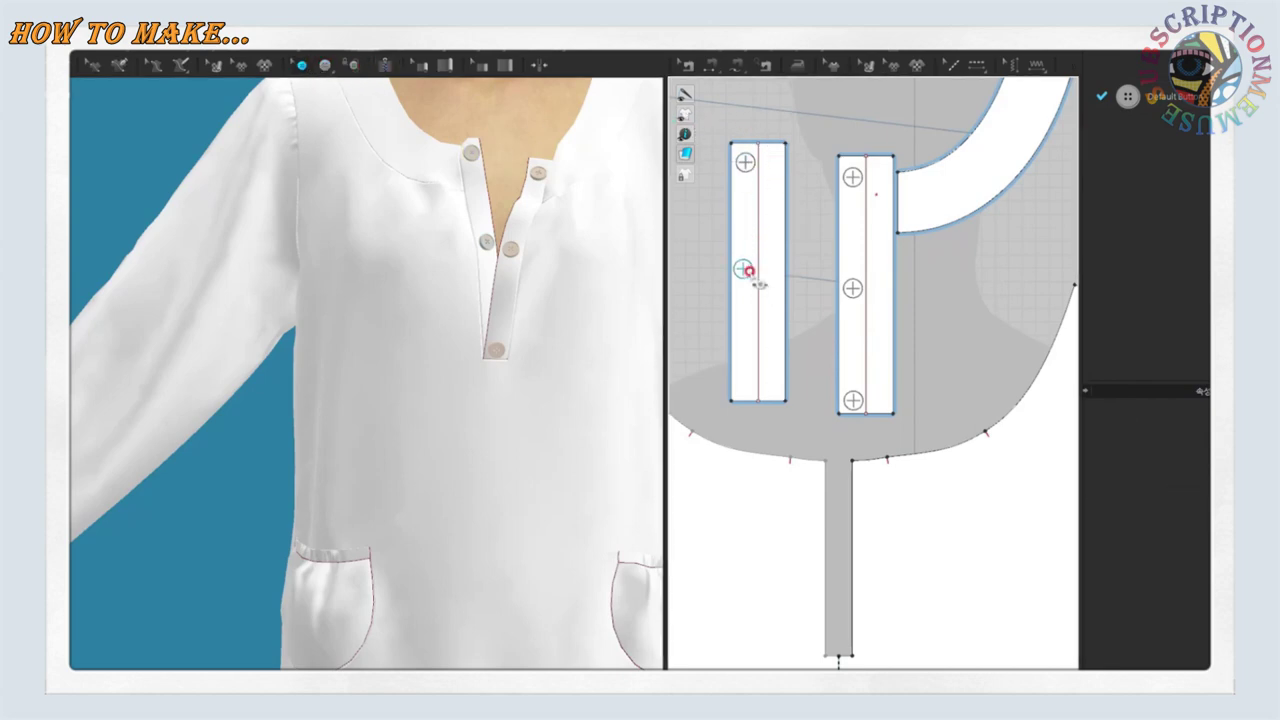
pyautogui.moveTo(756, 283); pyautogui.dragTo(746, 262)
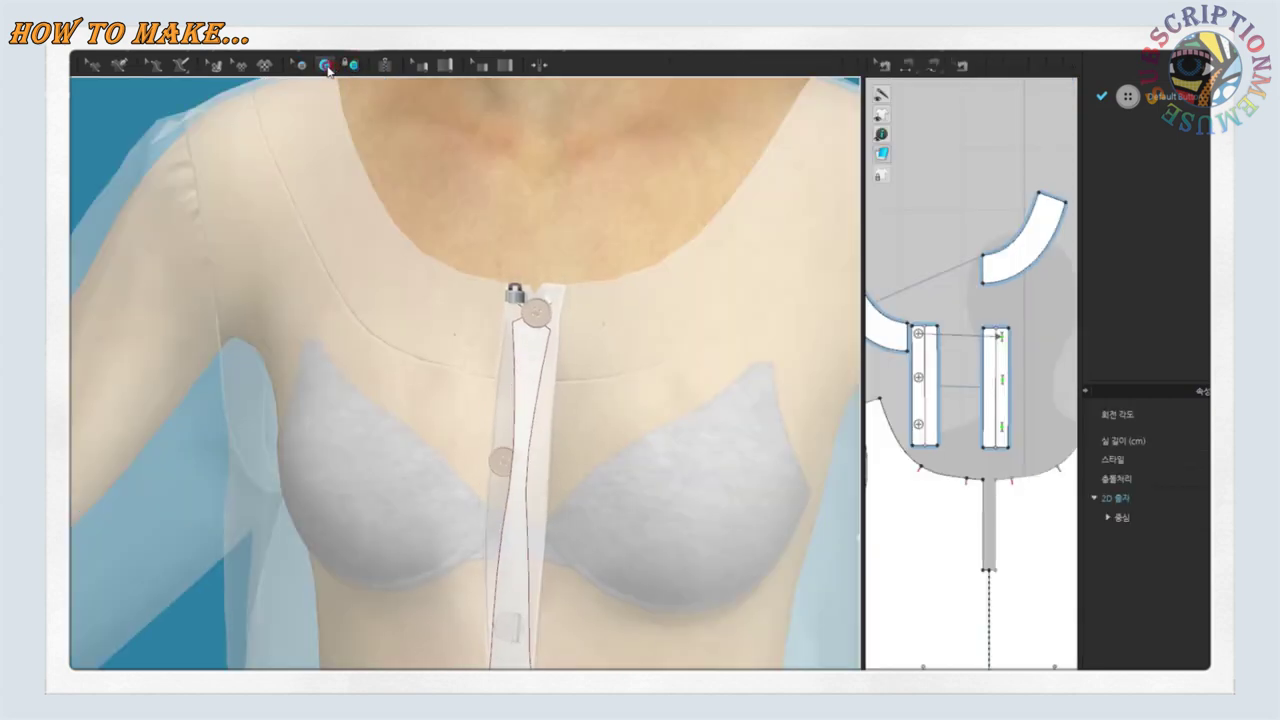
pyautogui.scroll(-3, 622, 398)
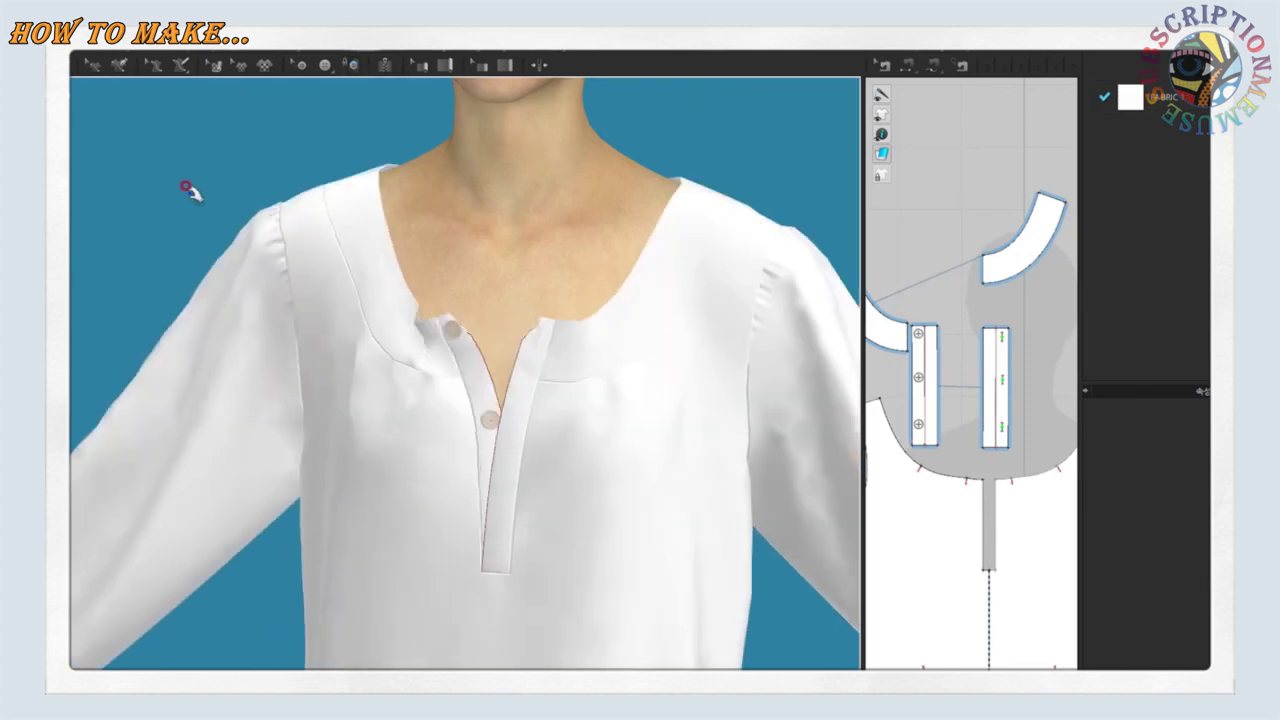
pyautogui.scroll(-2, 586, 500)
pyautogui.scroll(-5, 580, 620)
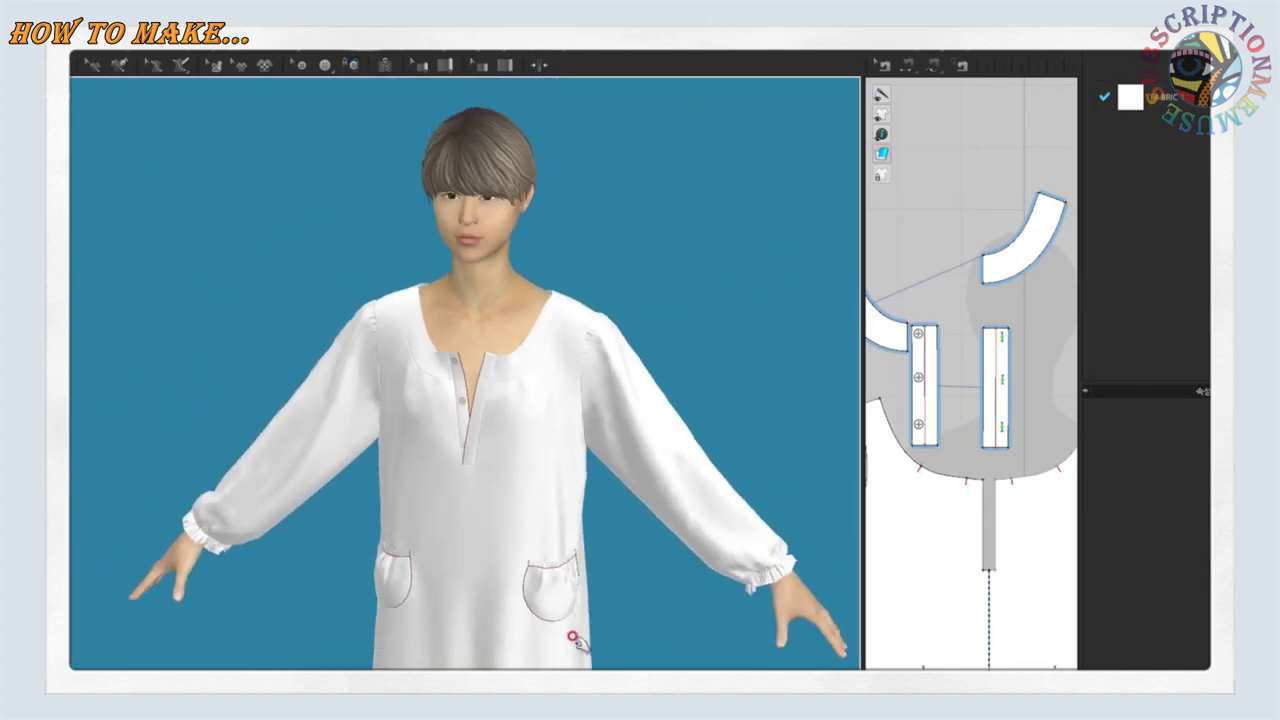
pyautogui.scroll(-2, 509, 563)
pyautogui.moveTo(538, 592); pyautogui.dragTo(534, 514, button='middle')
pyautogui.moveTo(534, 514); pyautogui.dragTo(626, 489, button='right')
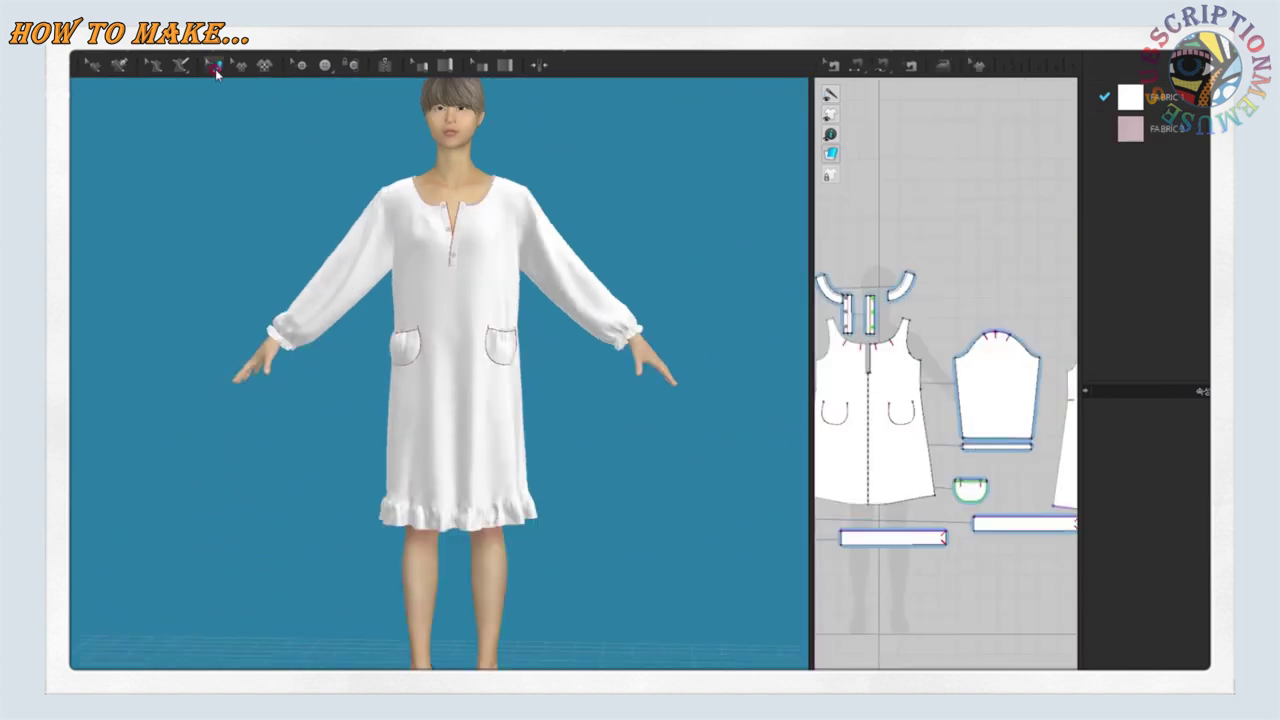
# Select FABRIC 1 and try the texture image dialog, picking 인생녹음.jpg before closing it
pyautogui.click(215, 67)
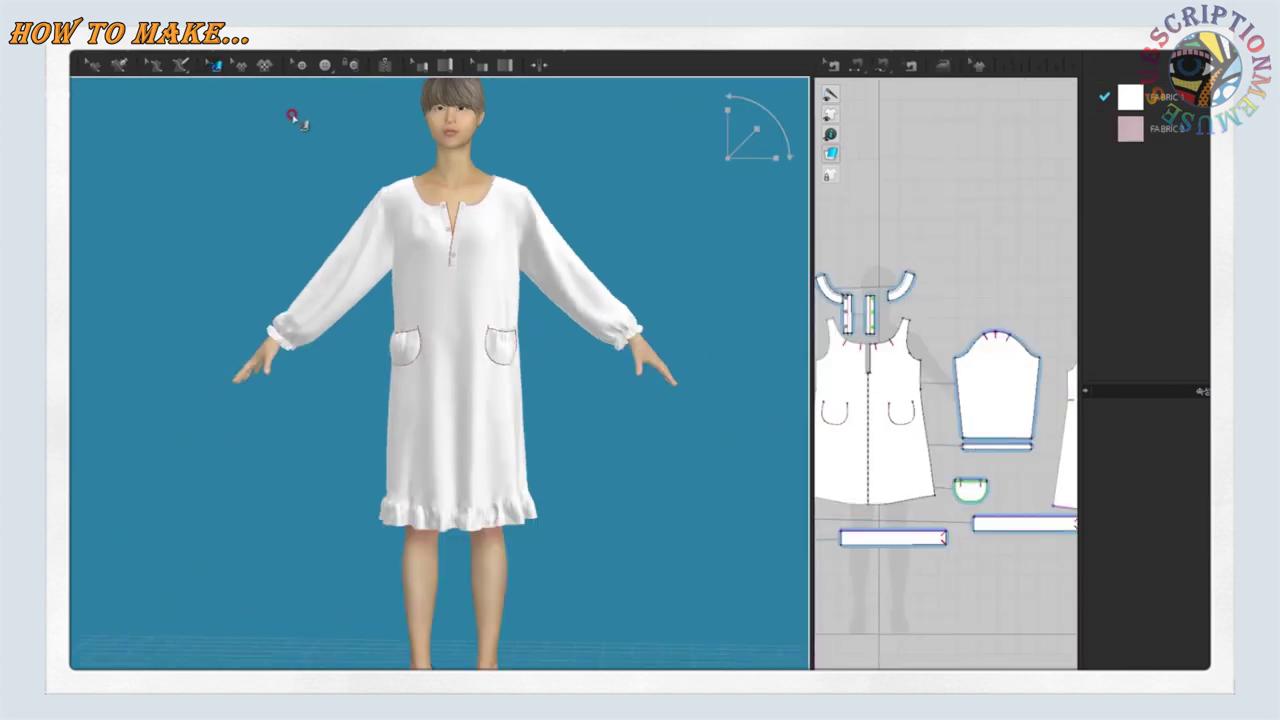
pyautogui.click(243, 66)
pyautogui.click(1133, 100)
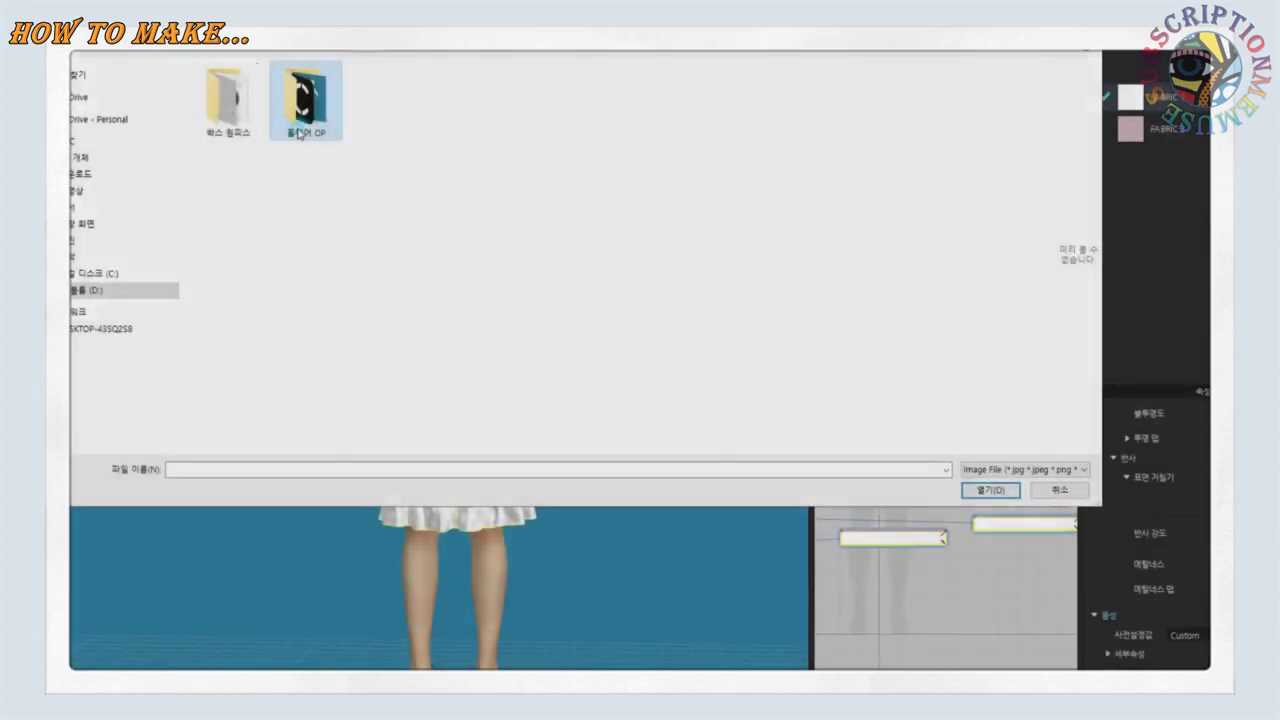
pyautogui.doubleClick(299, 133)
pyautogui.click(314, 121)
pyautogui.click(990, 492)
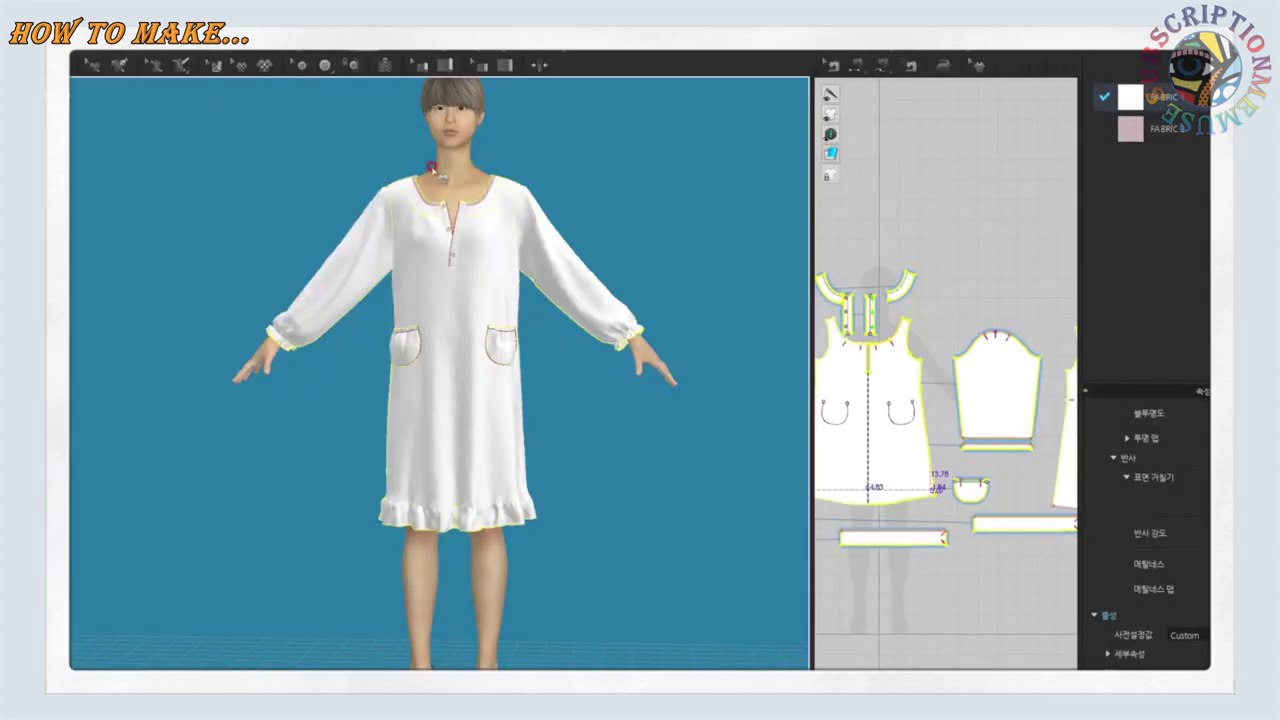
# Widen the fabric Property Editor and load a printed image as FABRIC 1's texture
pyautogui.scroll(2, 523, 318)
pyautogui.scroll(2, 500, 293)
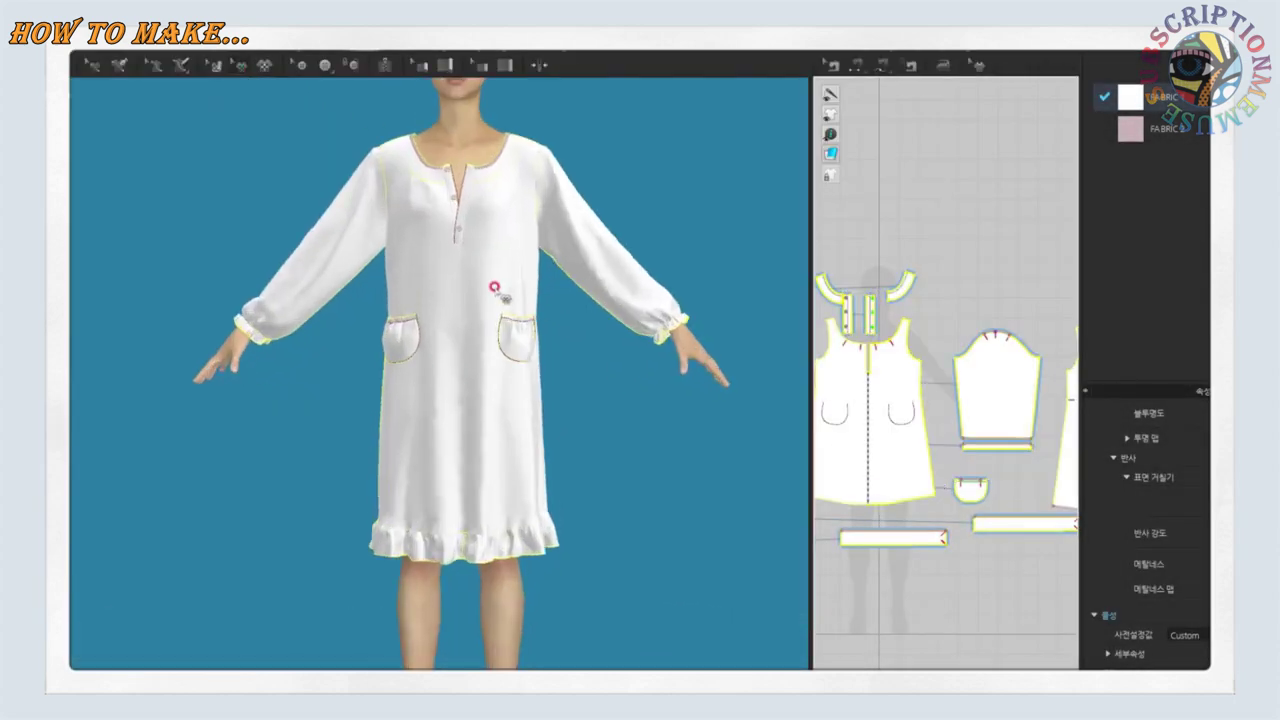
pyautogui.click(217, 68)
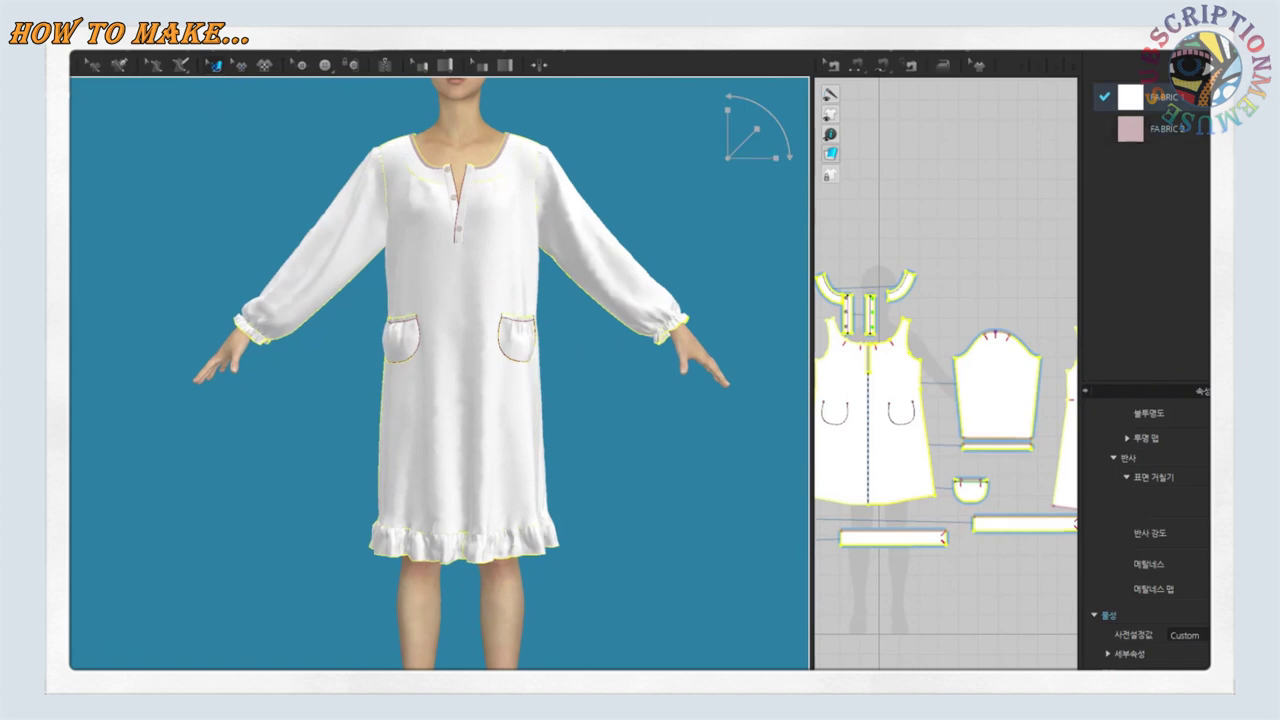
pyautogui.moveTo(1078, 424); pyautogui.dragTo(978, 428)
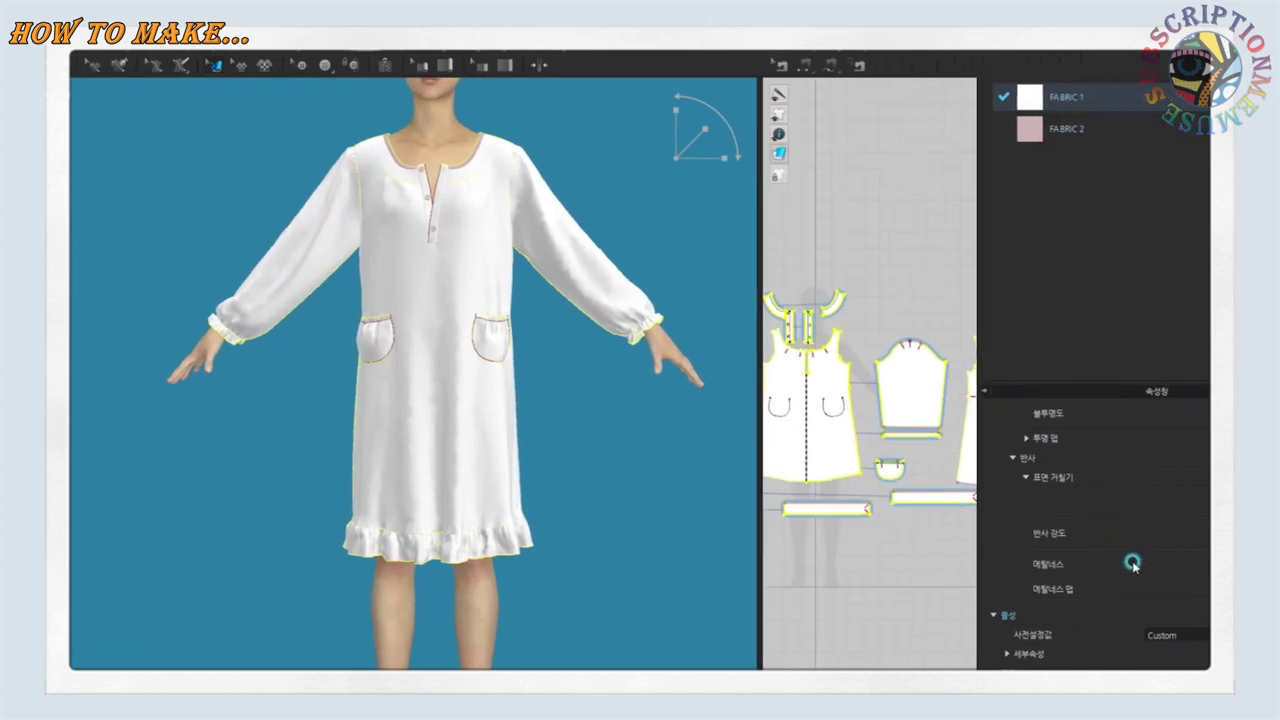
pyautogui.scroll(3, 1136, 525)
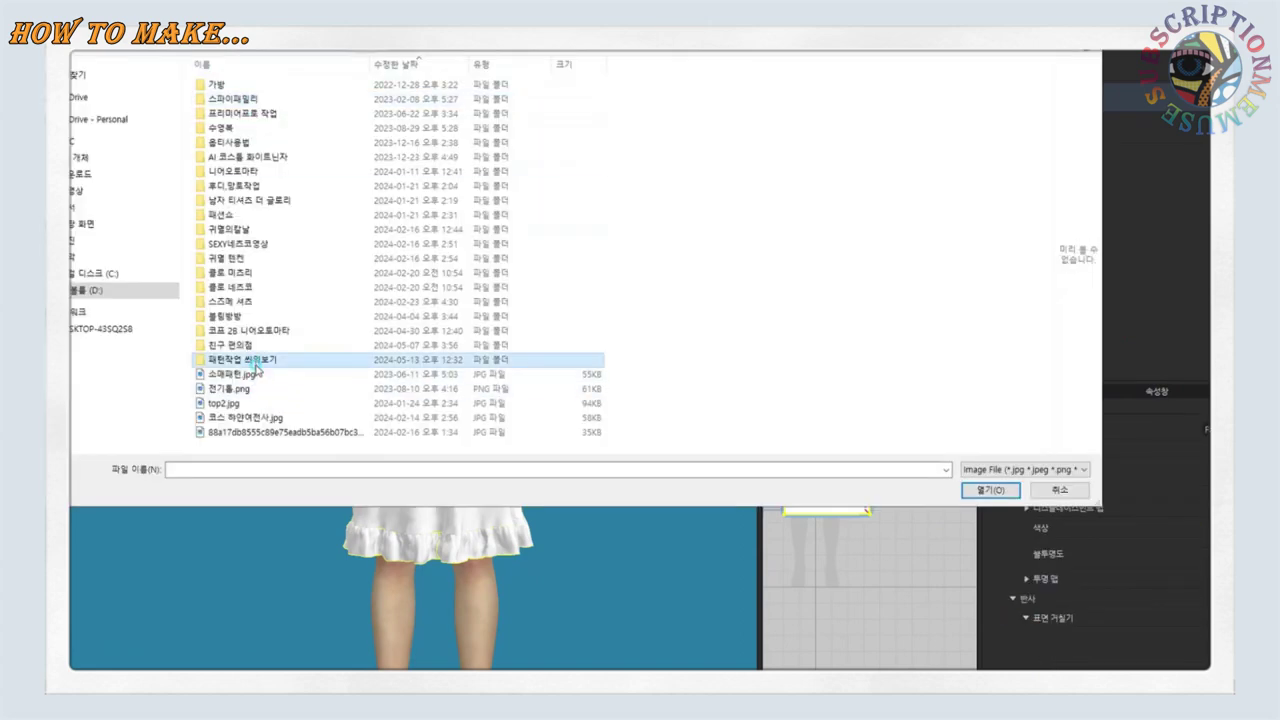
pyautogui.doubleClick(250, 360)
pyautogui.click(305, 98)
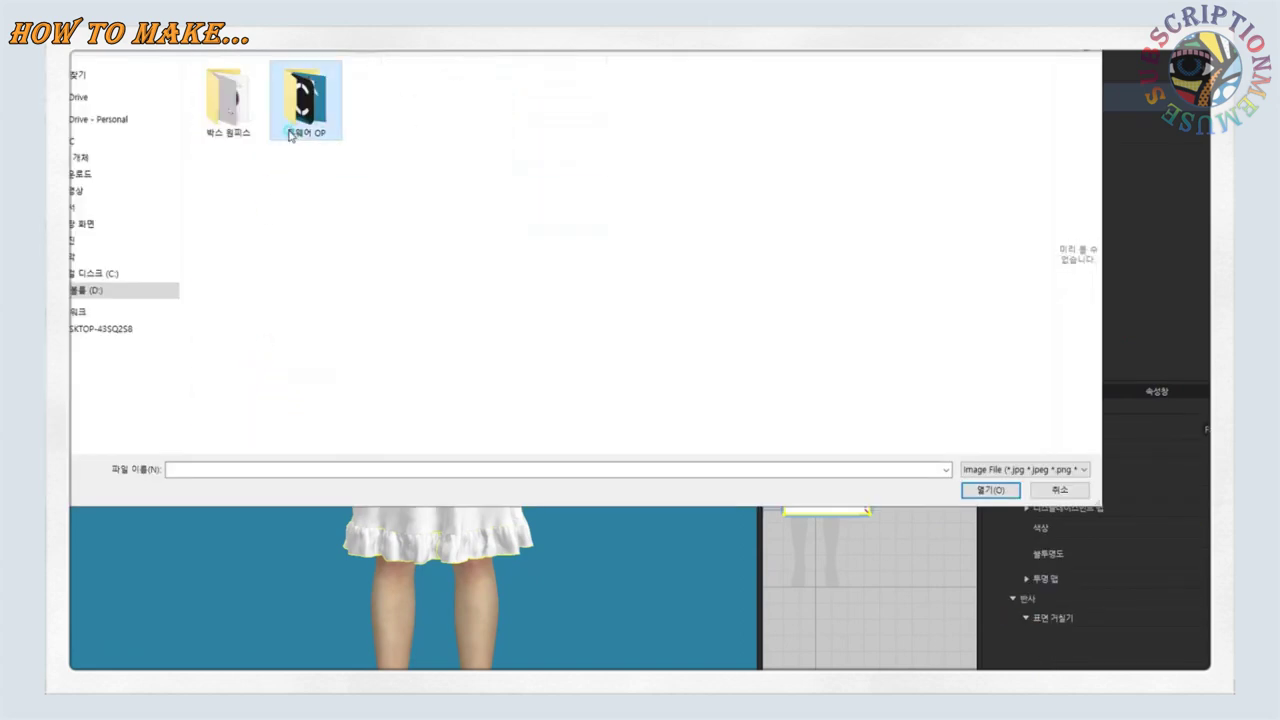
pyautogui.click(988, 490)
# Select the front bodice and shrink the print with the texture gizmo, then check the side and back
pyautogui.scroll(2, 645, 437)
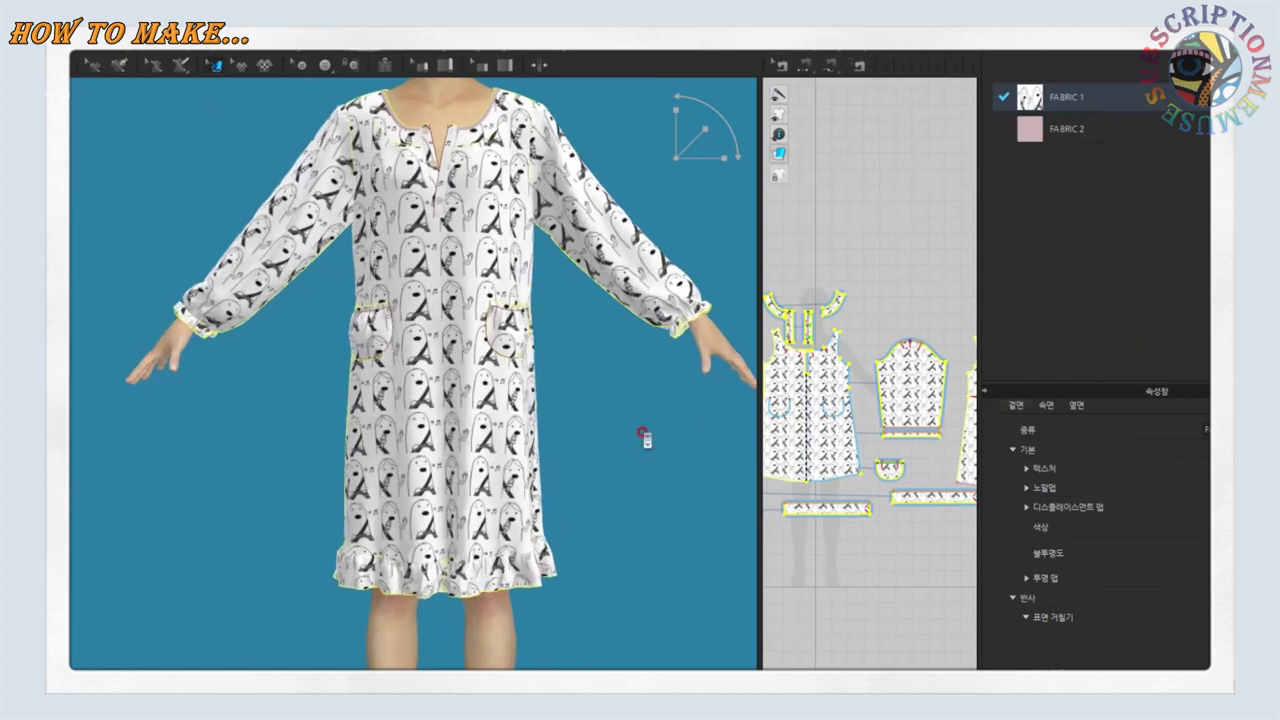
pyautogui.scroll(2, 613, 430)
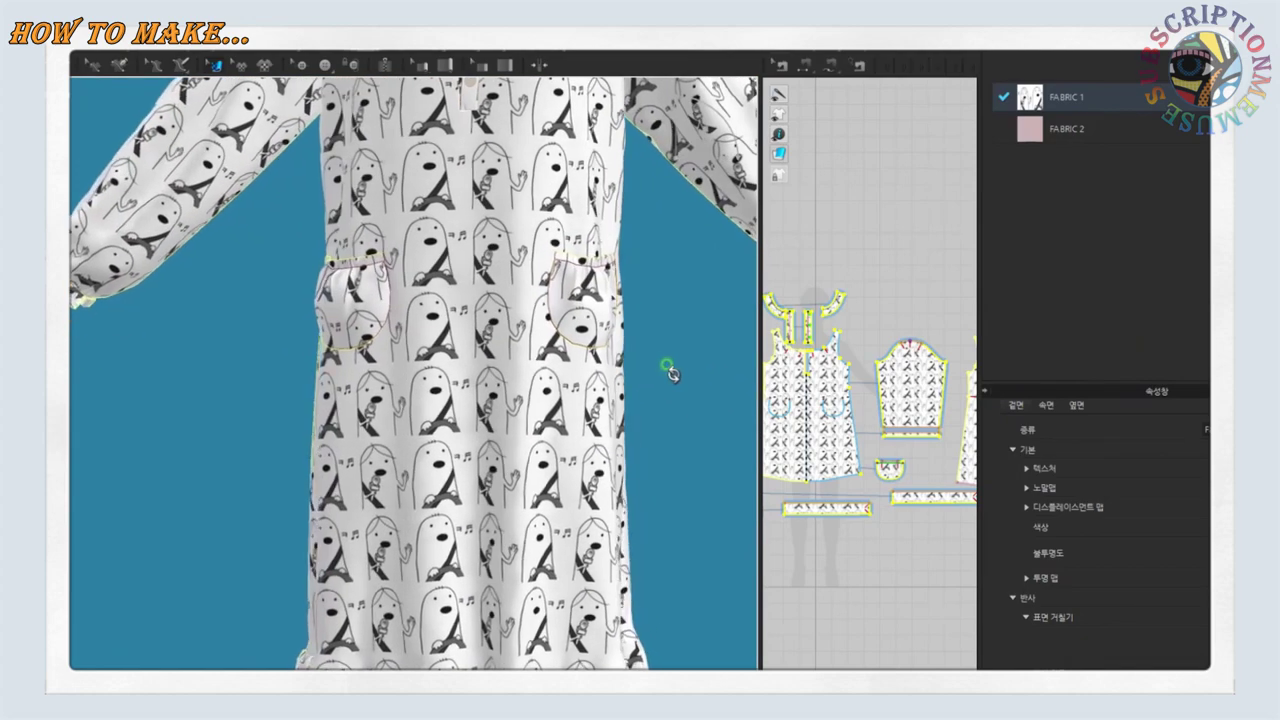
pyautogui.scroll(-5, 660, 362)
pyautogui.scroll(1, 563, 320)
pyautogui.scroll(1, 558, 350)
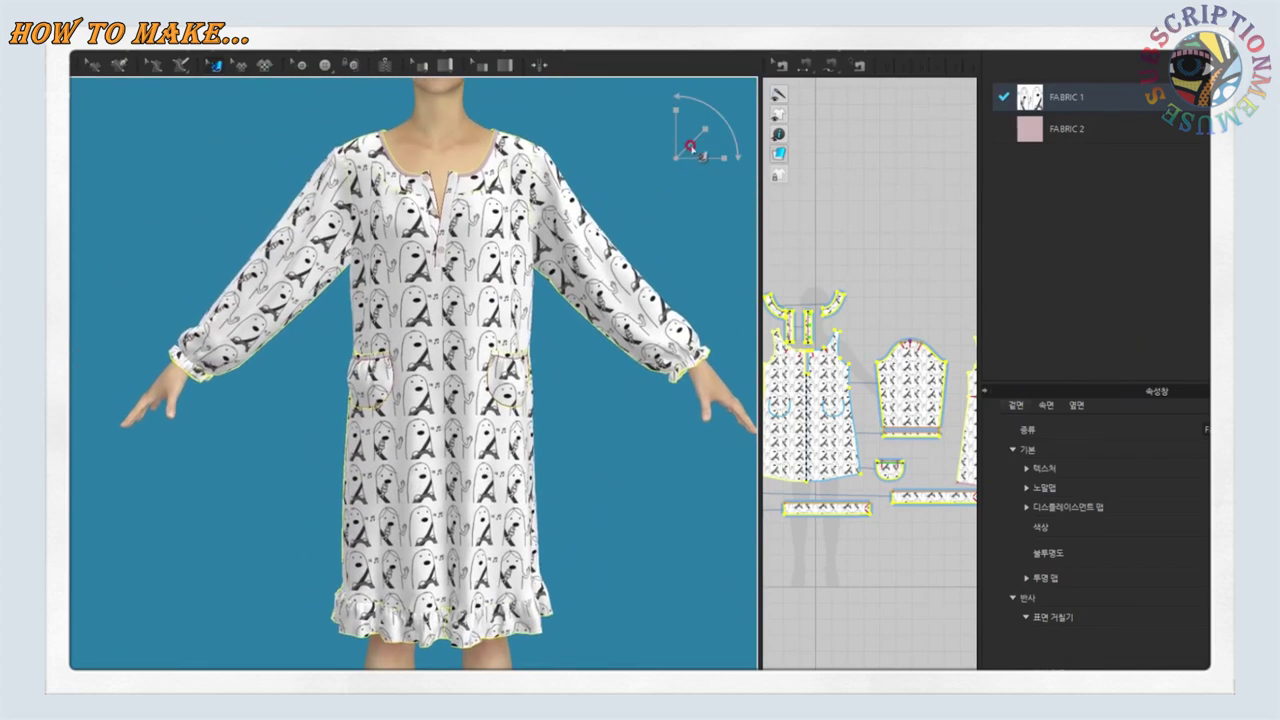
pyautogui.click(516, 278)
pyautogui.moveTo(685, 140)
pyautogui.mouseDown()
pyautogui.moveTo(753, 141)
pyautogui.moveTo(725, 142)
pyautogui.mouseUp()
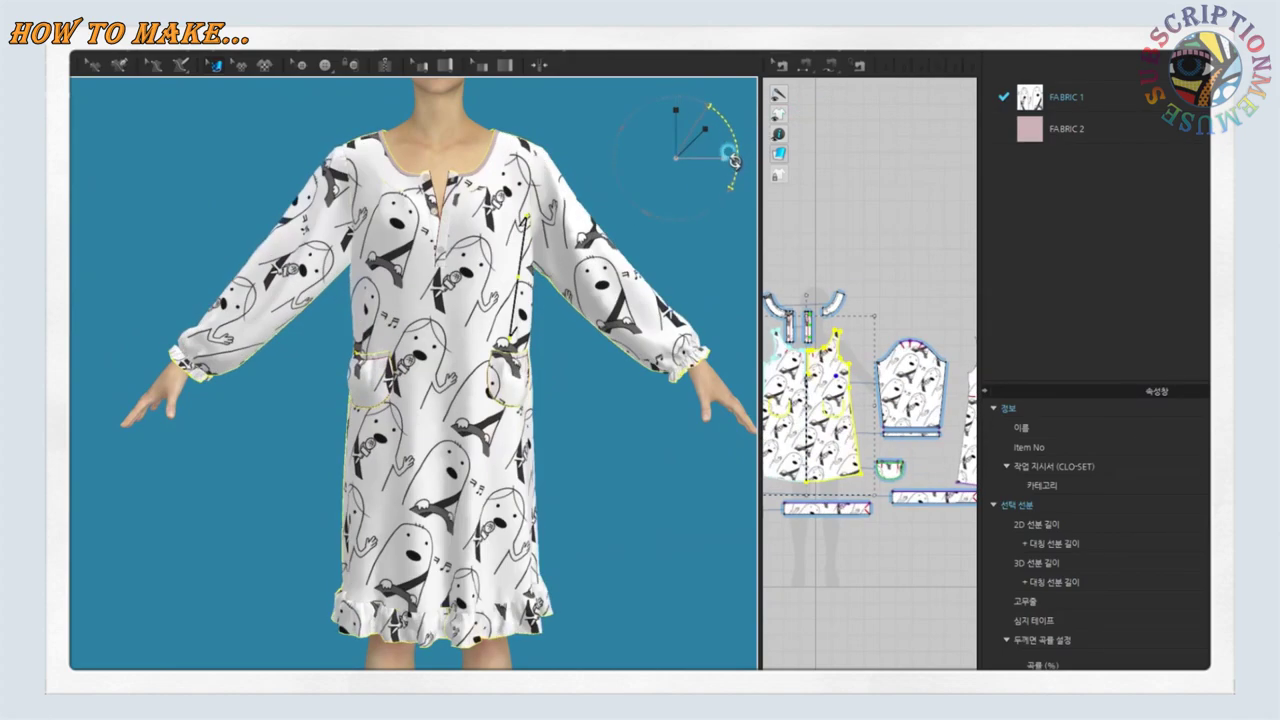
pyautogui.moveTo(551, 537)
pyautogui.mouseDown(button='right')
pyautogui.moveTo(343, 434)
pyautogui.moveTo(590, 426)
pyautogui.mouseUp(button='right')
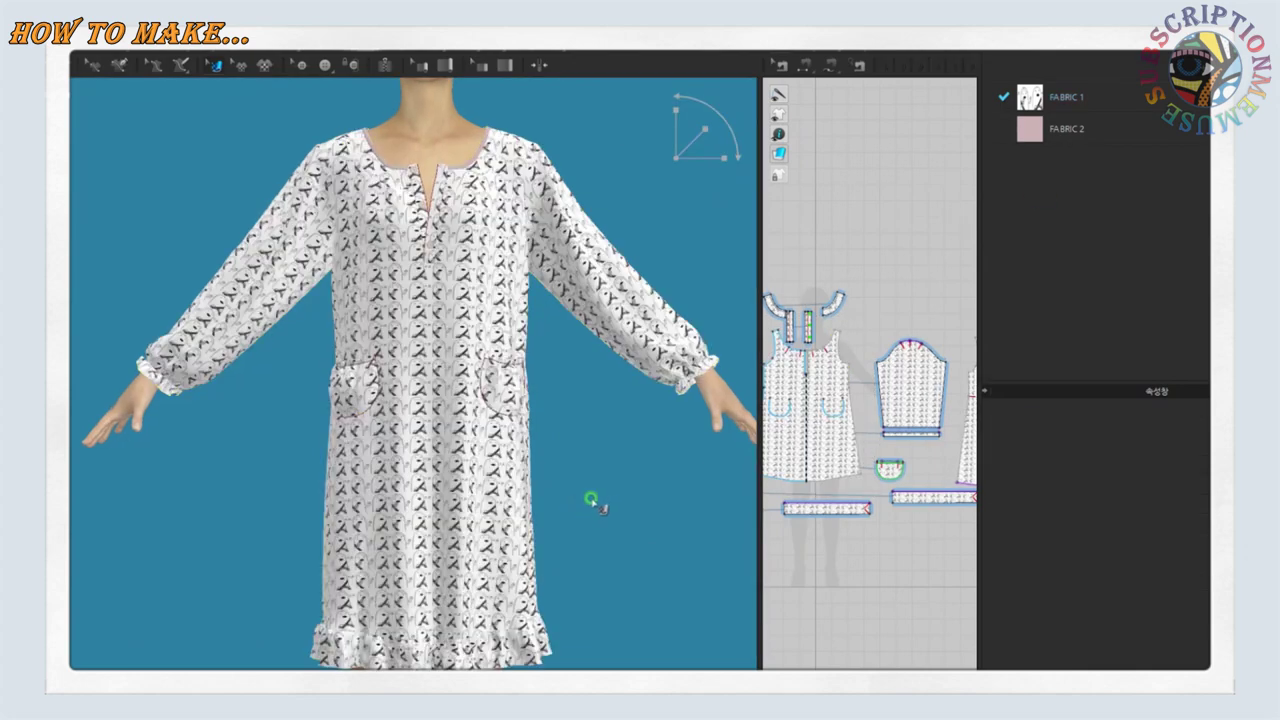
pyautogui.moveTo(591, 503)
pyautogui.mouseDown(button='right')
pyautogui.moveTo(357, 491)
pyautogui.moveTo(337, 503)
pyautogui.moveTo(603, 540)
pyautogui.moveTo(669, 511)
pyautogui.moveTo(586, 463)
pyautogui.moveTo(592, 472)
pyautogui.mouseUp(button='right')
# Tint FABRIC 1's base colour a pale pink in its Color dialog
pyautogui.click(1037, 113)
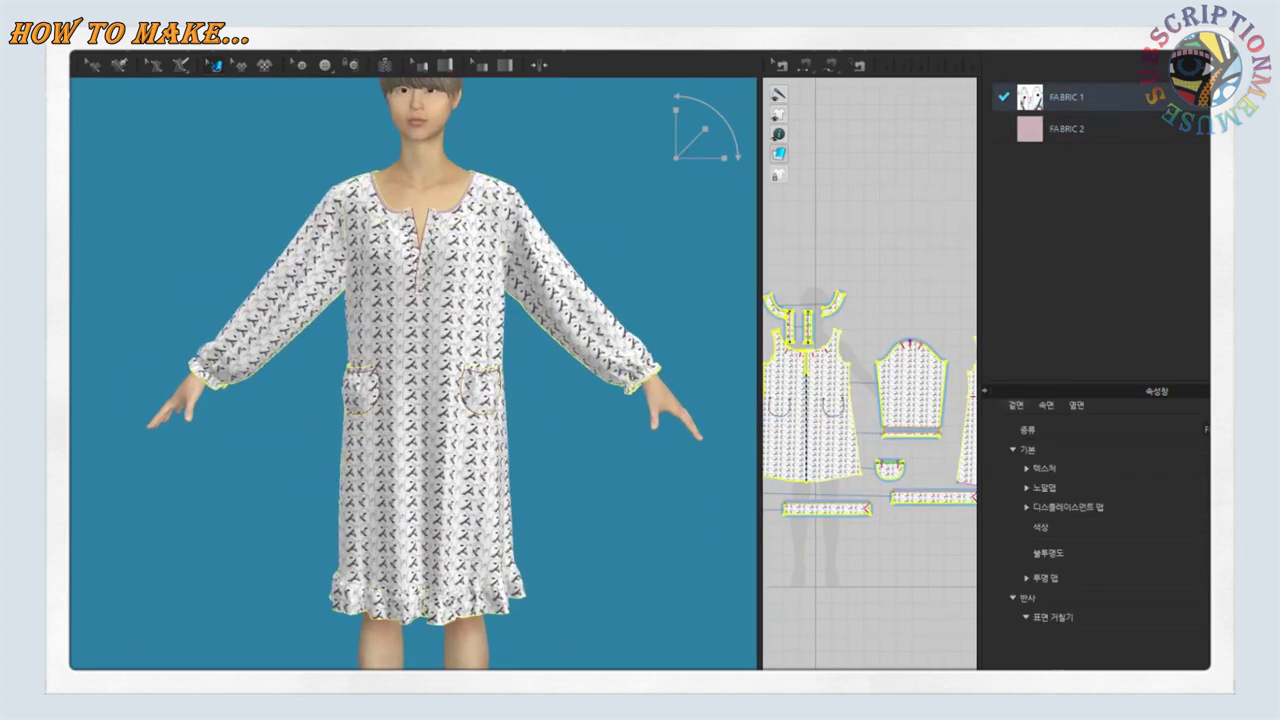
pyautogui.click(1100, 527)
pyautogui.moveTo(700, 122); pyautogui.dragTo(984, 231)
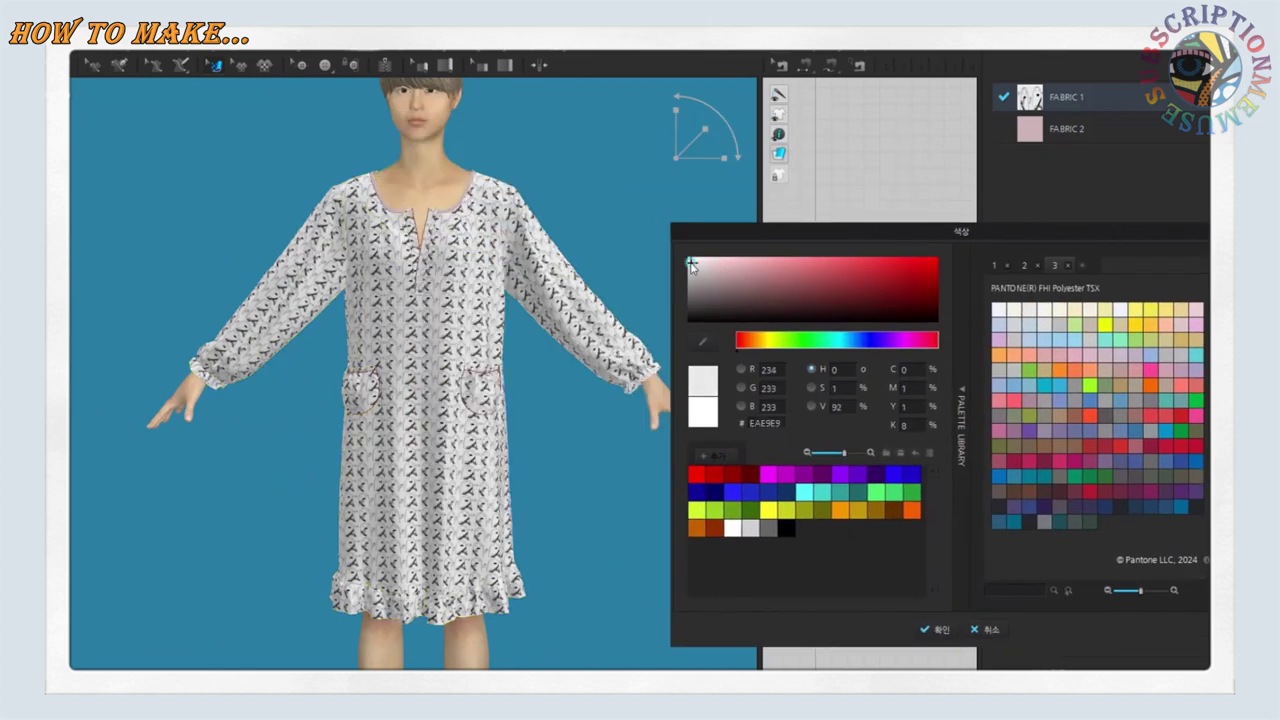
pyautogui.moveTo(689, 263); pyautogui.dragTo(728, 262)
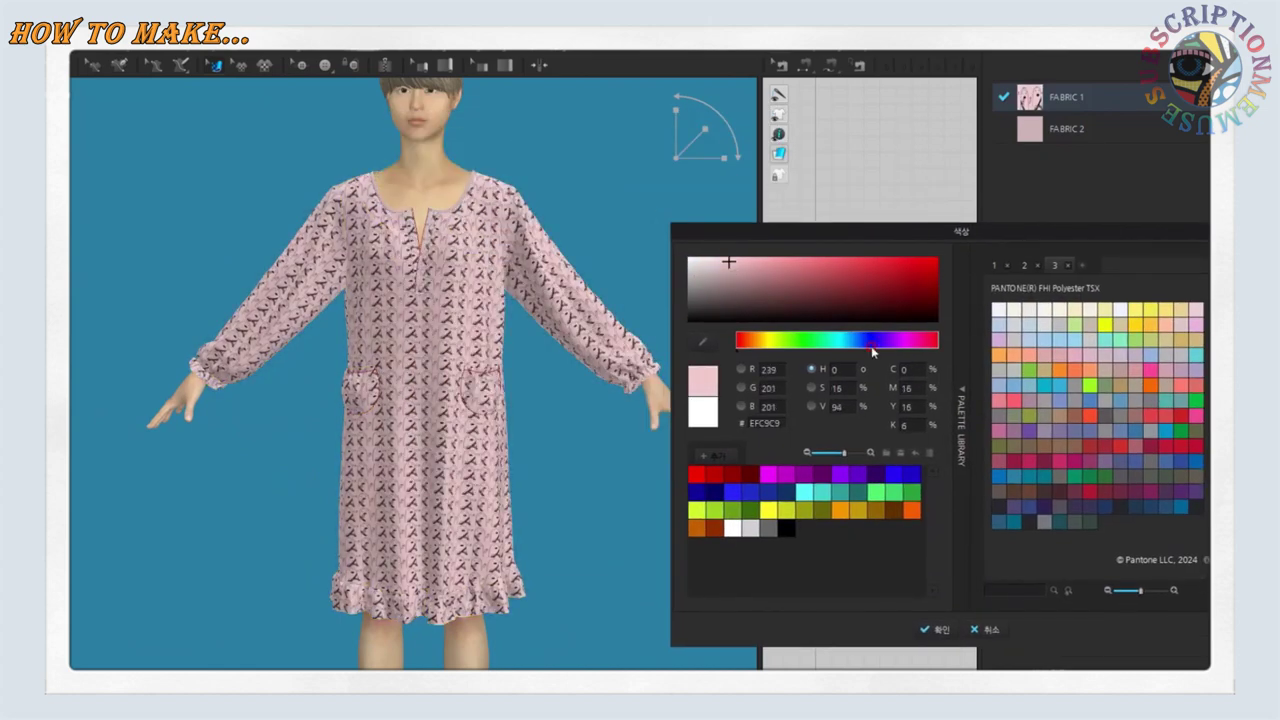
pyautogui.moveTo(872, 350); pyautogui.dragTo(840, 342)
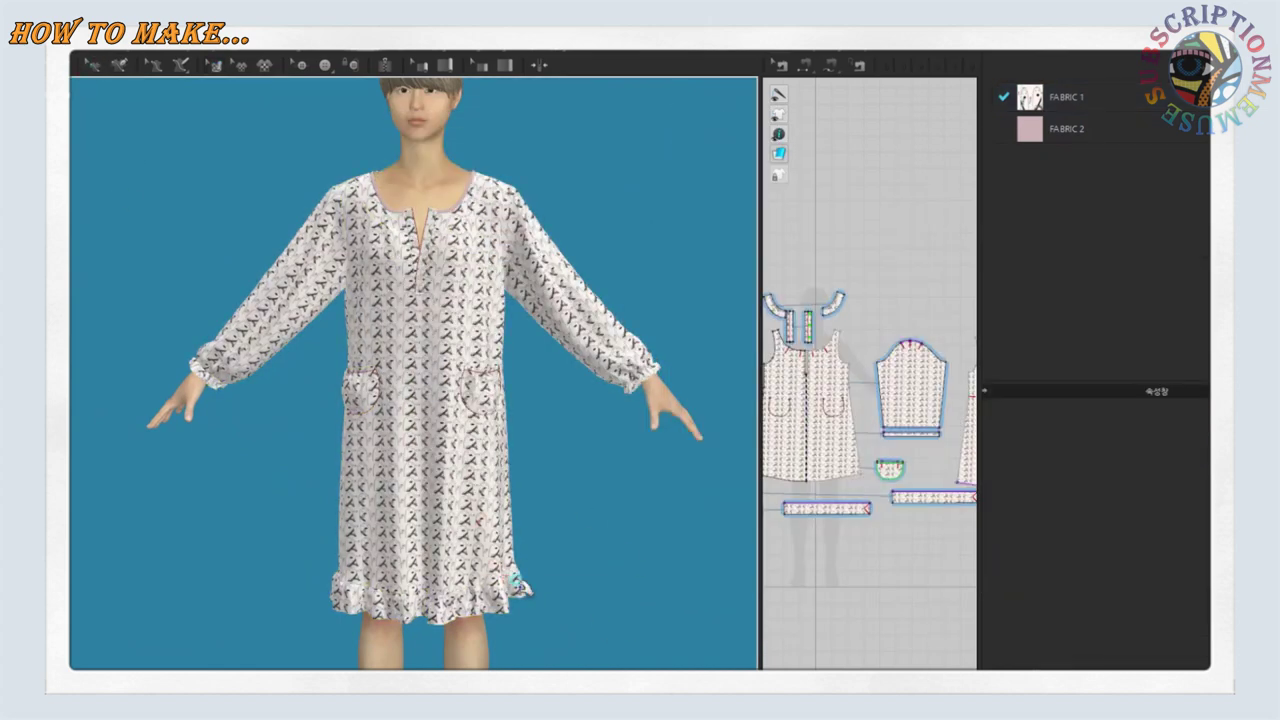
pyautogui.scroll(-2, 660, 525)
# Briefly hide the fabric texture and preview the stress map, then restore the textured display
pyautogui.scroll(5, 640, 510)
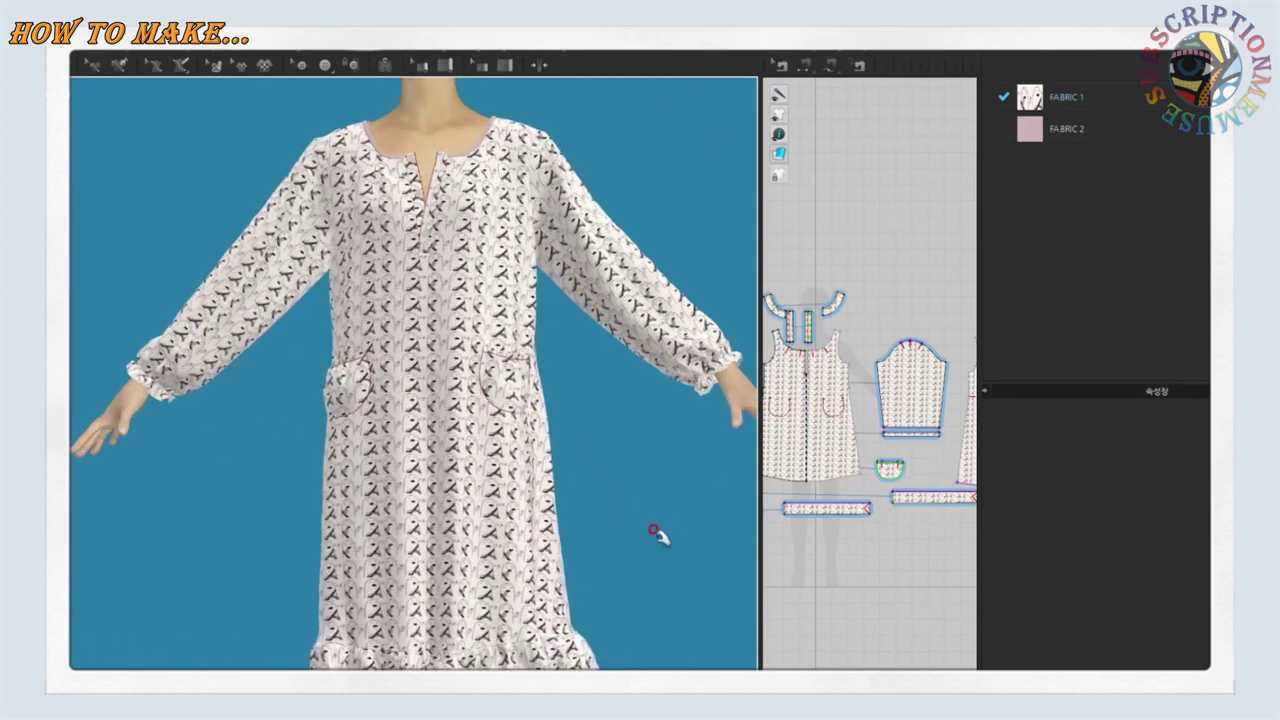
pyautogui.scroll(-2, 650, 530)
pyautogui.moveTo(646, 529)
pyautogui.mouseDown(button='right')
pyautogui.moveTo(406, 523)
pyautogui.moveTo(609, 574)
pyautogui.moveTo(390, 578)
pyautogui.moveTo(637, 560)
pyautogui.mouseUp(button='right')
pyautogui.scroll(2, 390, 578)
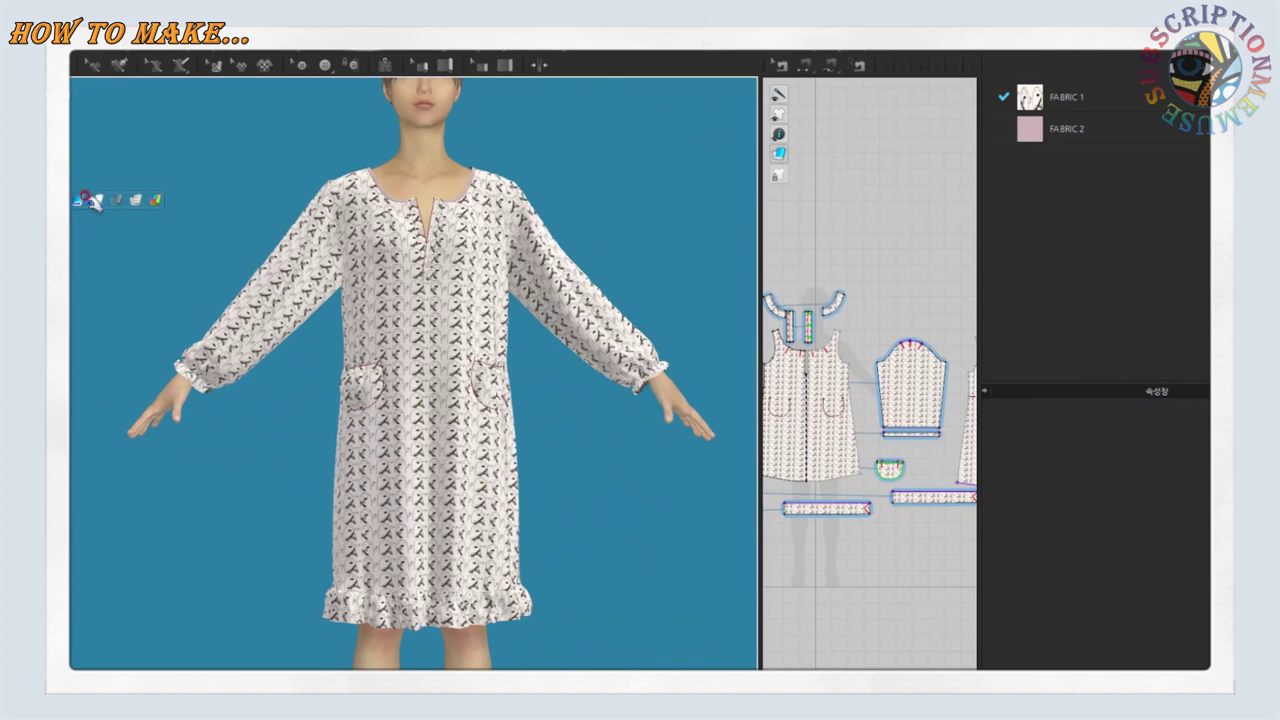
pyautogui.click(92, 200)
pyautogui.click(92, 200)
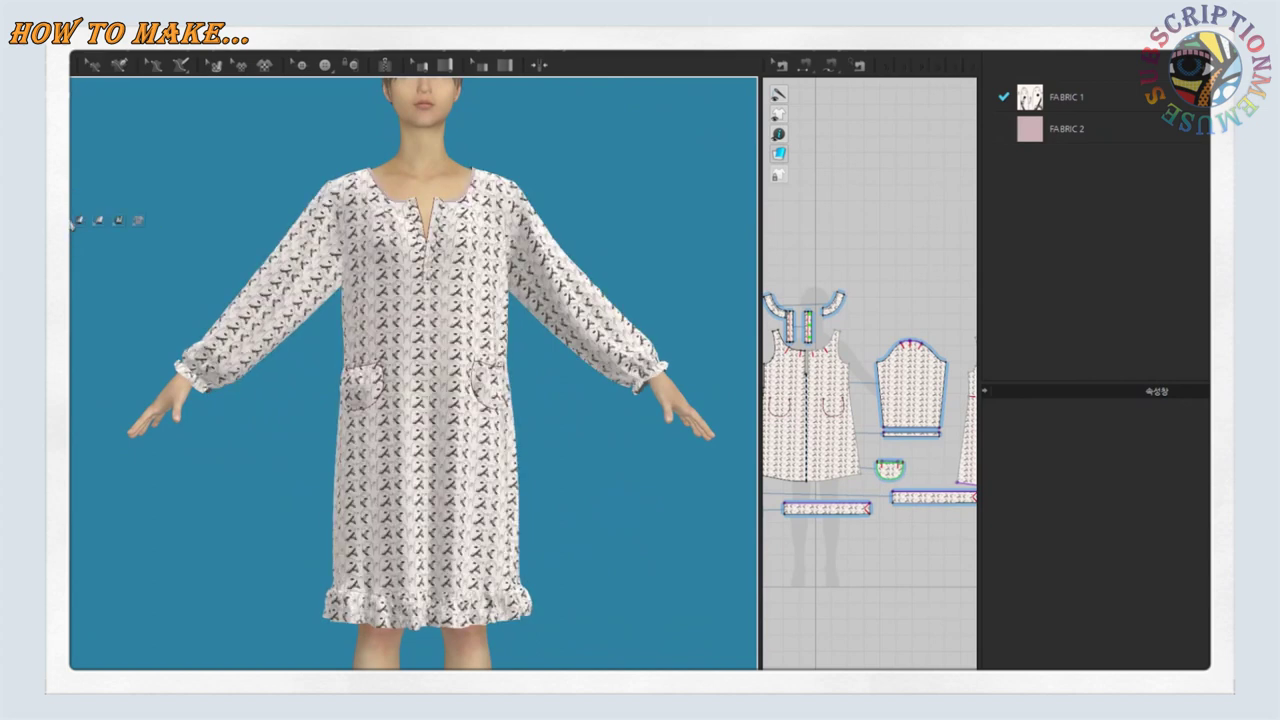
pyautogui.click(85, 218)
pyautogui.click(86, 214)
# Drag the hem ruffle during simulation so it flares out fuller
pyautogui.scroll(-2, 615, 438)
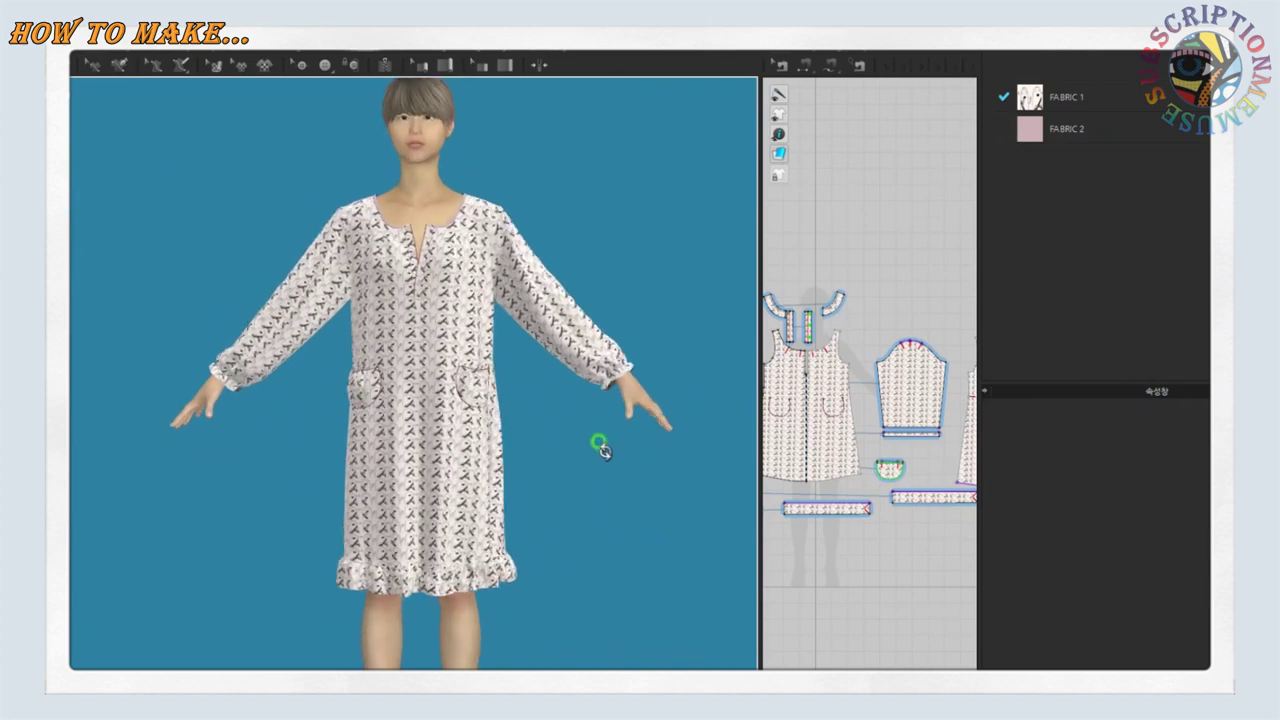
pyautogui.moveTo(519, 570); pyautogui.dragTo(654, 537)
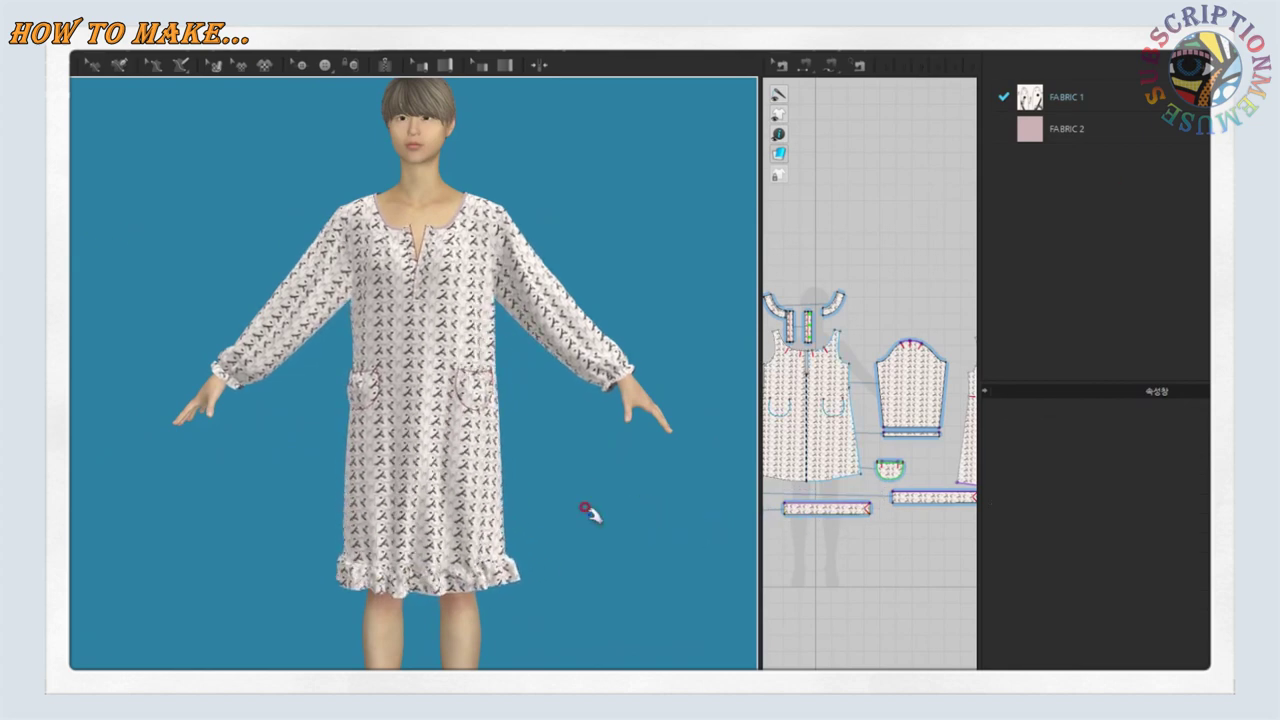
pyautogui.moveTo(660, 543)
pyautogui.mouseDown(button='right')
pyautogui.moveTo(678, 577)
pyautogui.moveTo(350, 540)
pyautogui.moveTo(266, 491)
pyautogui.moveTo(157, 463)
pyautogui.moveTo(70, 530)
pyautogui.mouseUp(button='right')
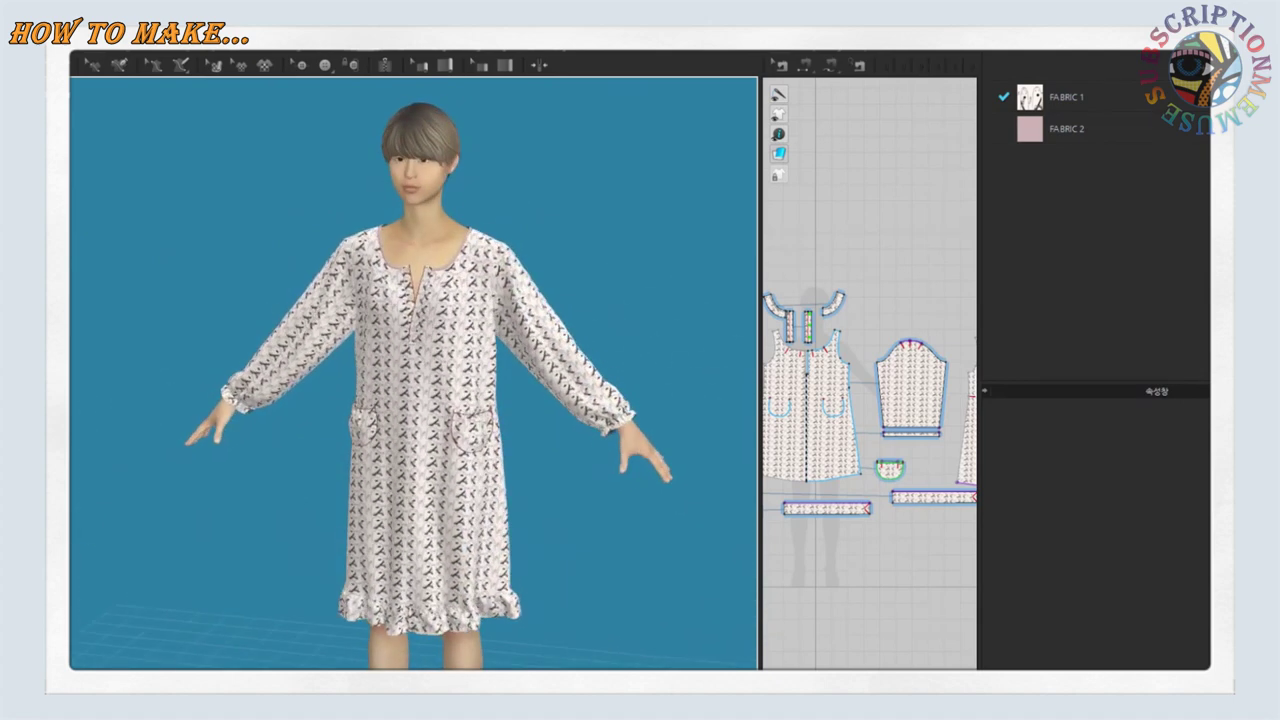
pyautogui.moveTo(586, 614); pyautogui.dragTo(632, 588)
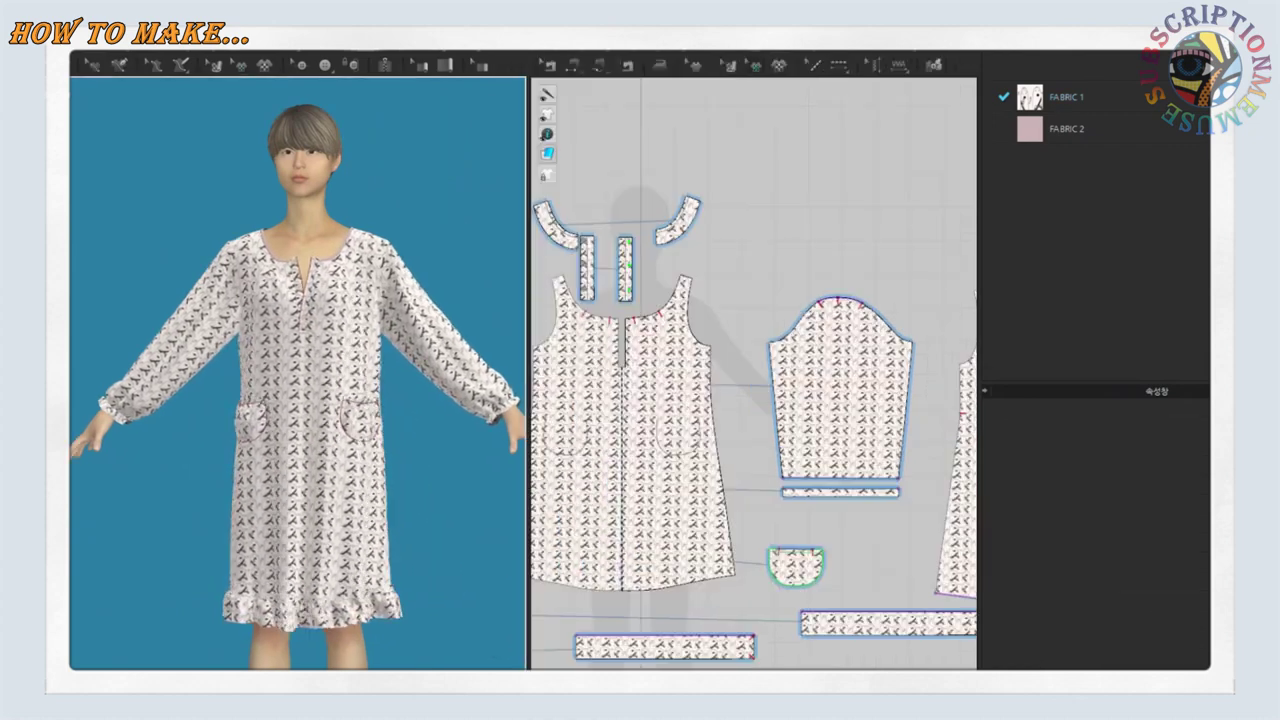
# Widen the 2D pattern window beside the 3D view
pyautogui.moveTo(760, 460); pyautogui.dragTo(528, 460)
pyautogui.scroll(3, 647, 398)
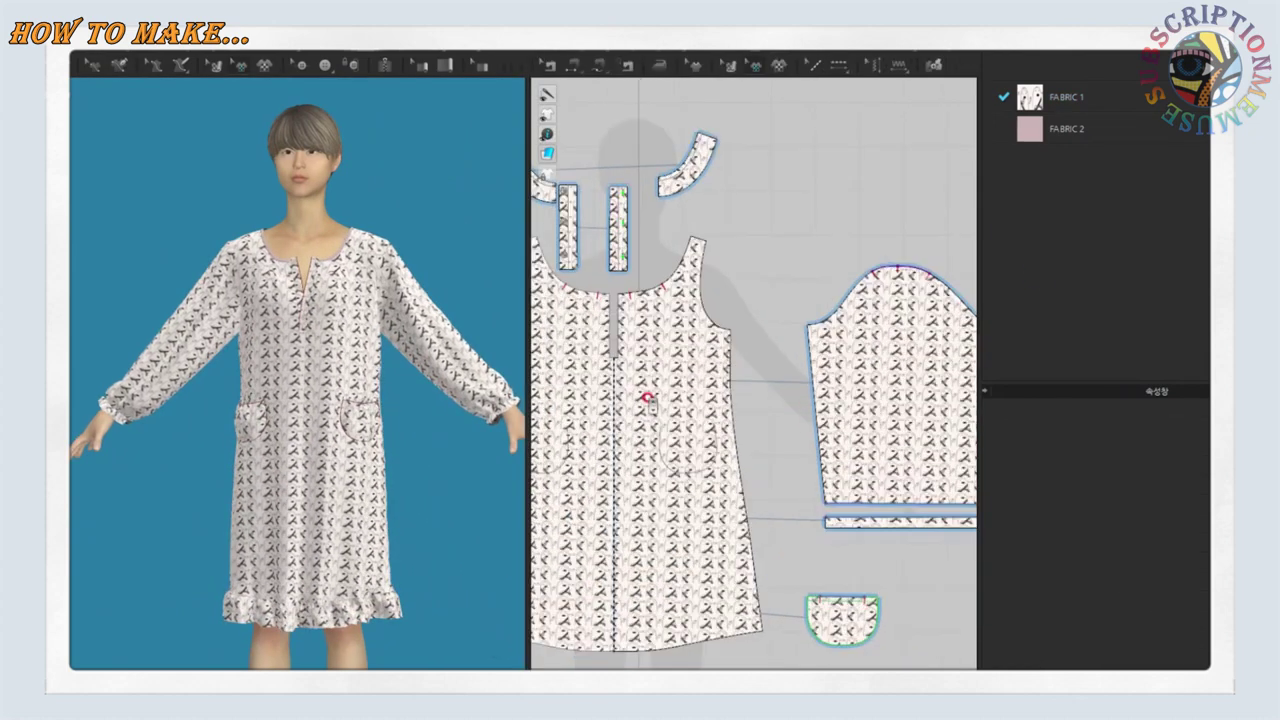
pyautogui.scroll(3, 486, 457)
pyautogui.scroll(2, 457, 366)
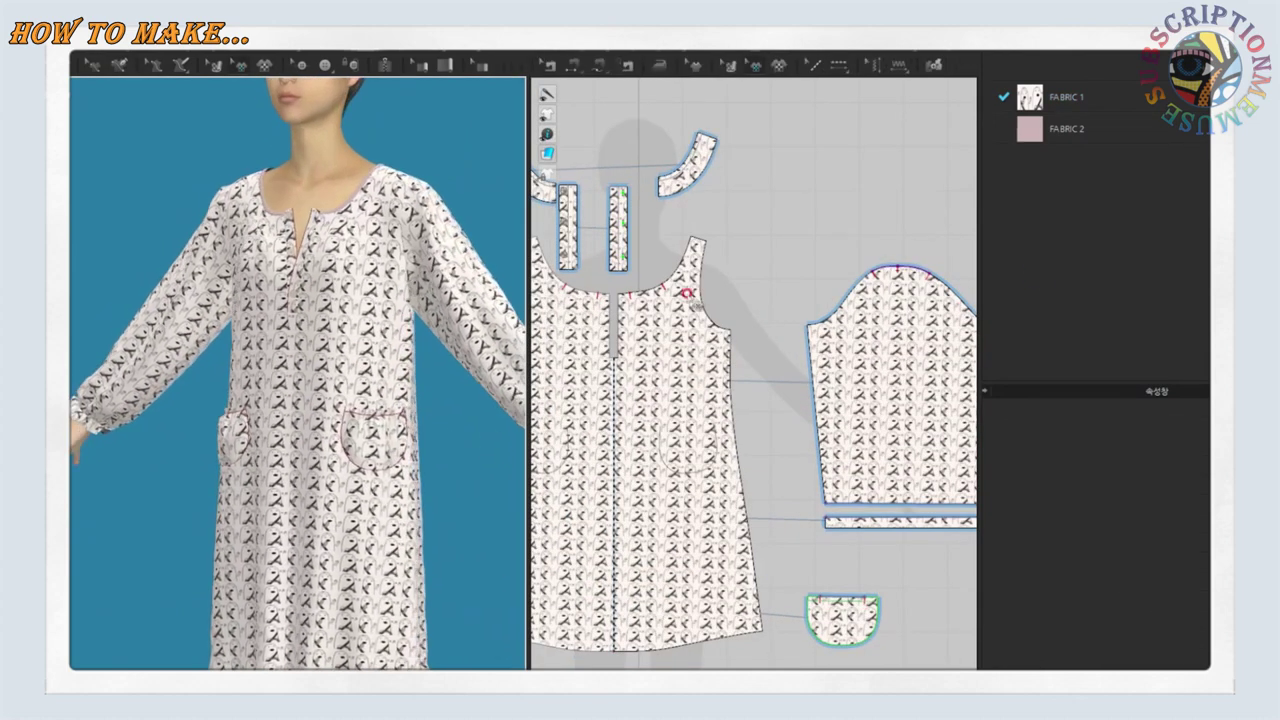
# Add a 24.11 × 11.78 cm cartoon graphic to the front bodice piece
pyautogui.click(733, 68)
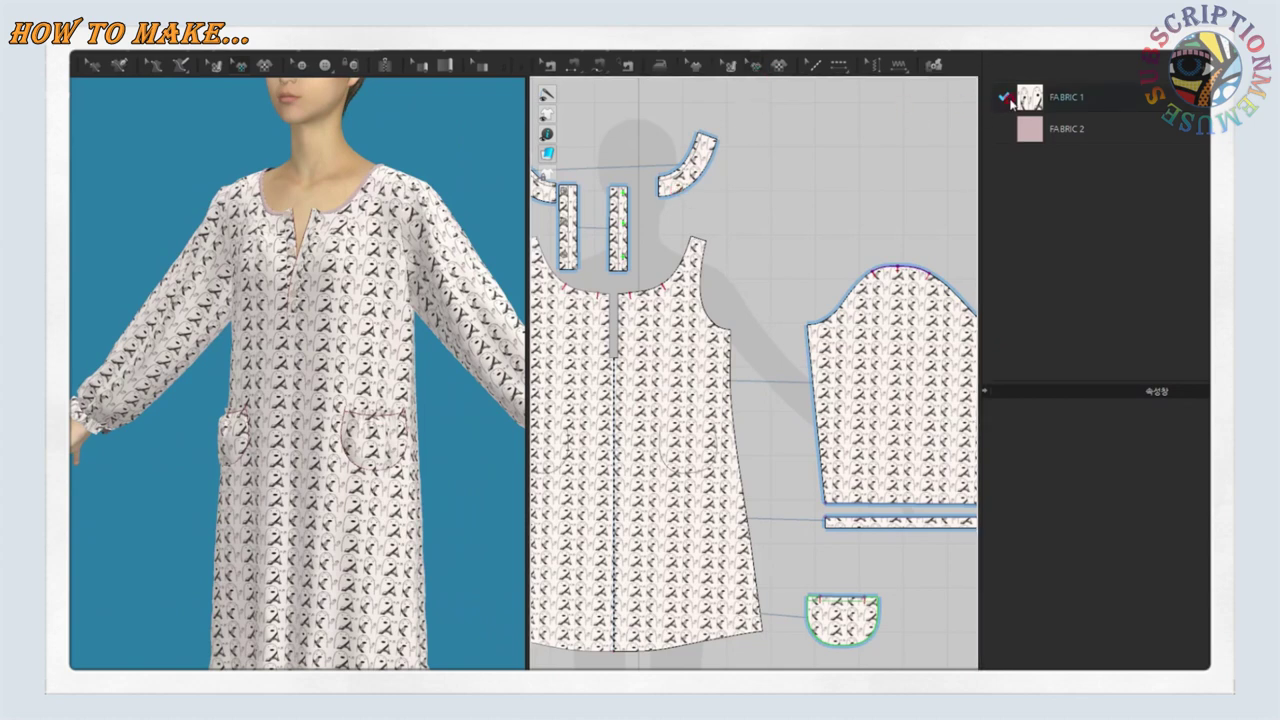
pyautogui.click(731, 69)
pyautogui.click(756, 66)
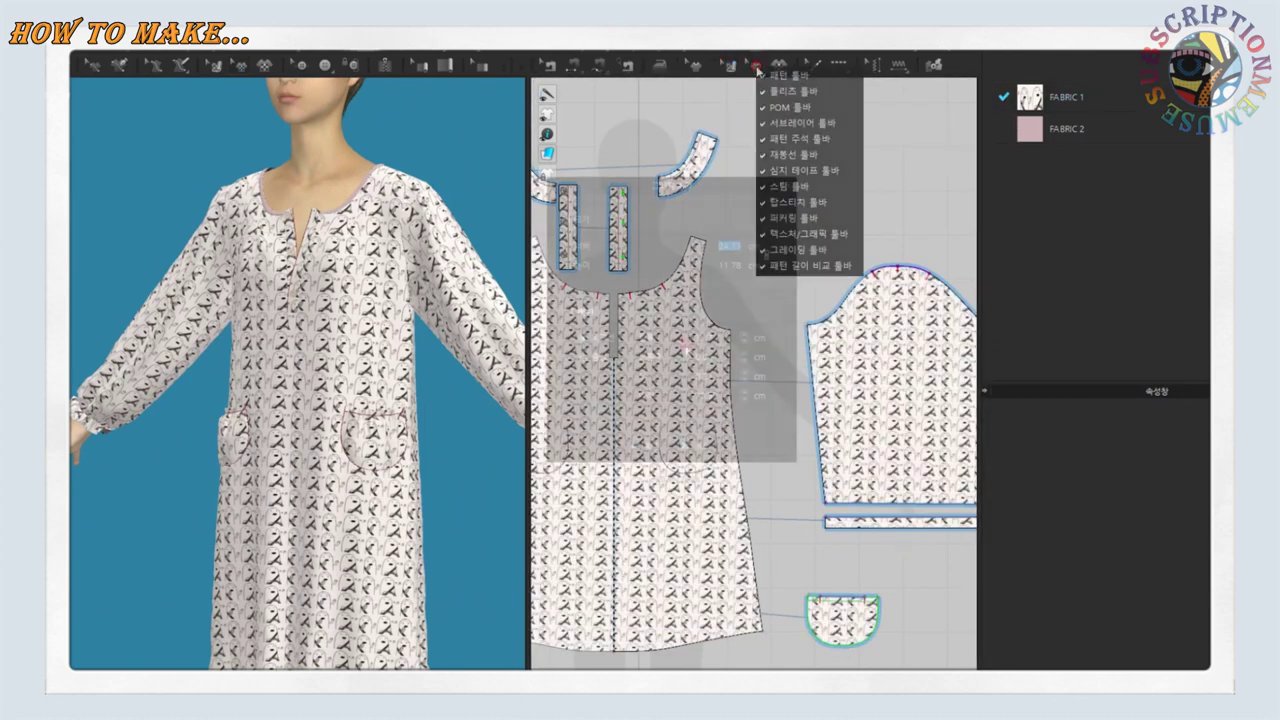
pyautogui.click(790, 110)
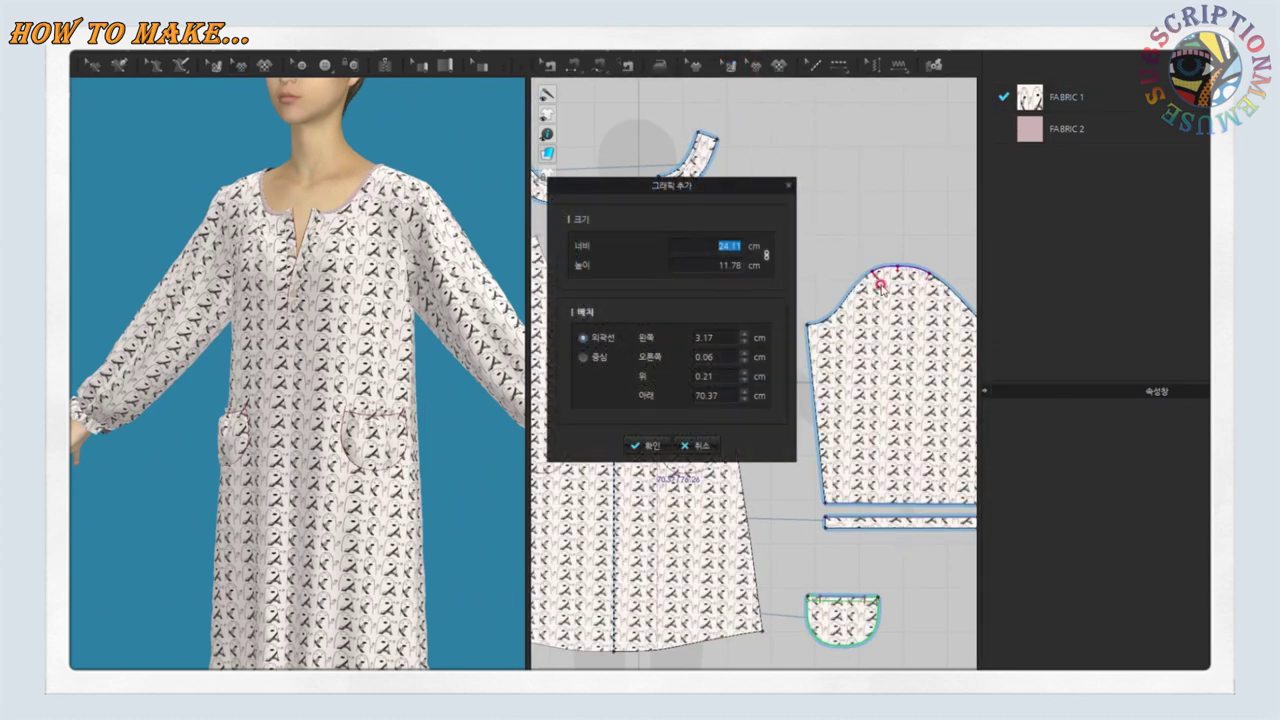
pyautogui.write('20')
pyautogui.click(646, 445)
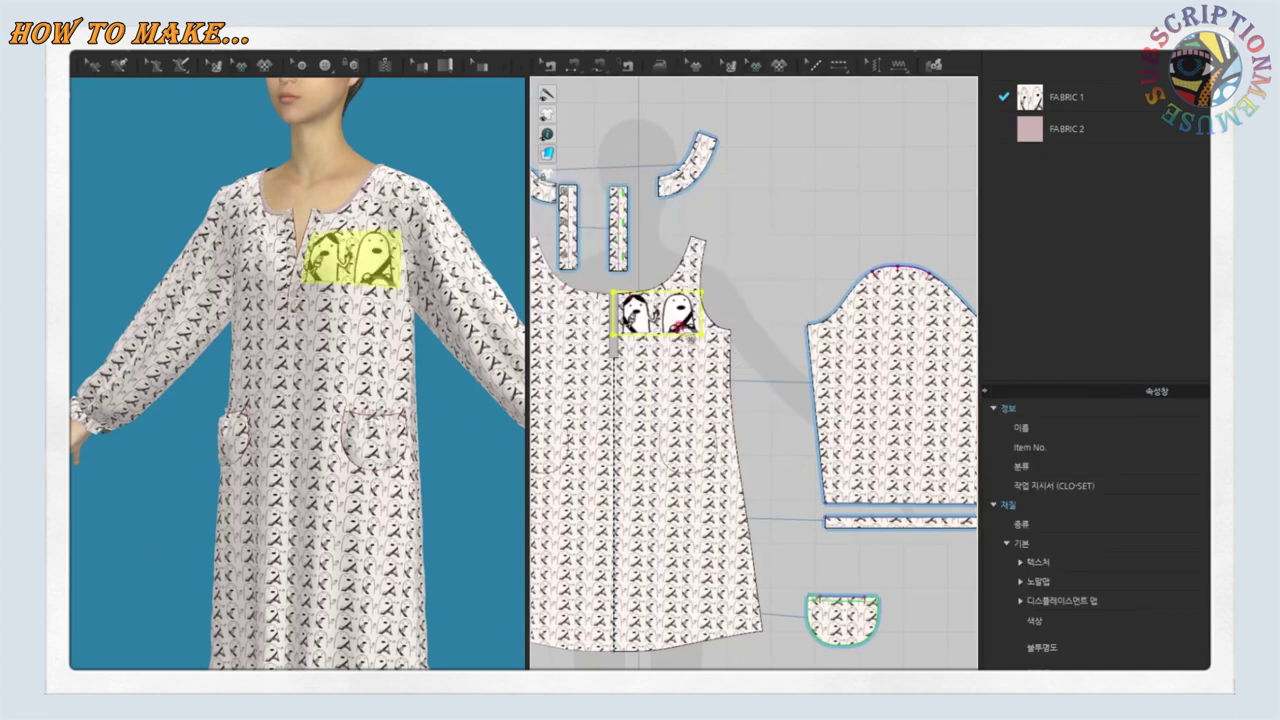
# Move the cartoon graphic up from the lower front piece to the chest
pyautogui.scroll(3, 704, 338)
pyautogui.scroll(-1, 700, 336)
pyautogui.moveTo(575, 320); pyautogui.dragTo(593, 372)
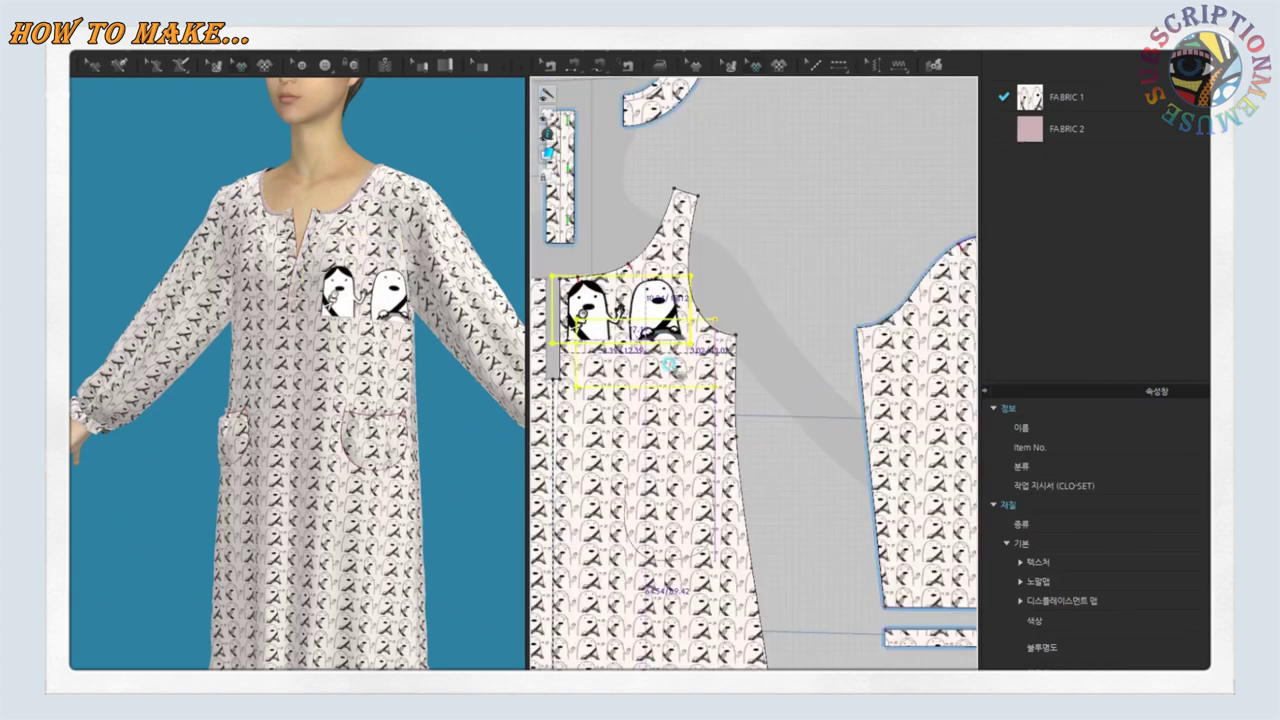
pyautogui.moveTo(716, 398); pyautogui.dragTo(752, 314)
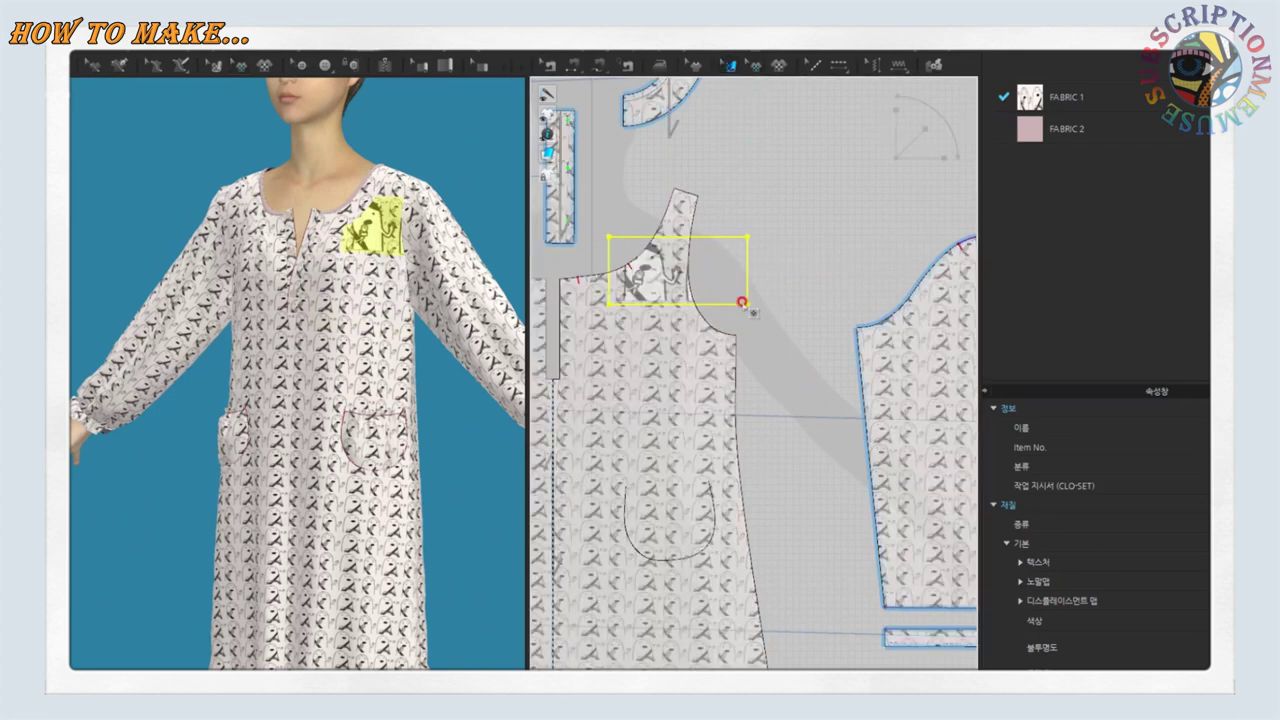
pyautogui.press('a')
pyautogui.click(660, 272)
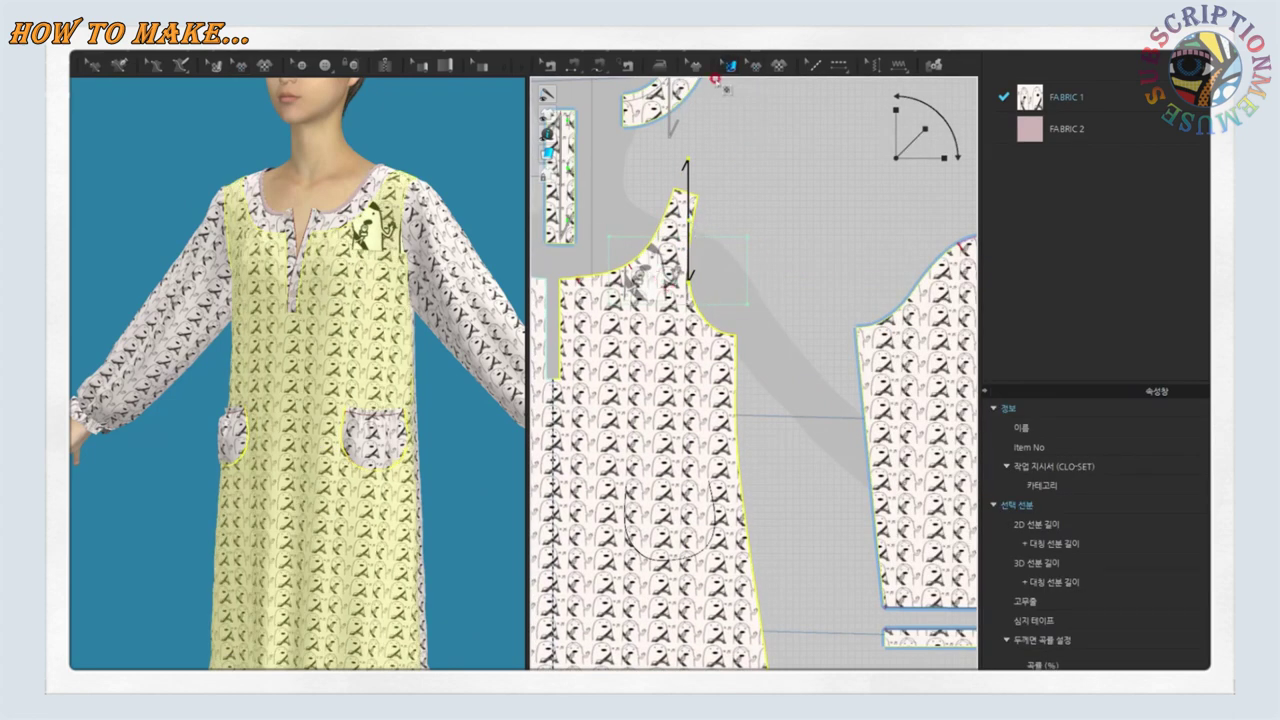
pyautogui.click(748, 251)
# Shrink the chest graphic around its centre and set it just below the neckline
pyautogui.click(705, 268)
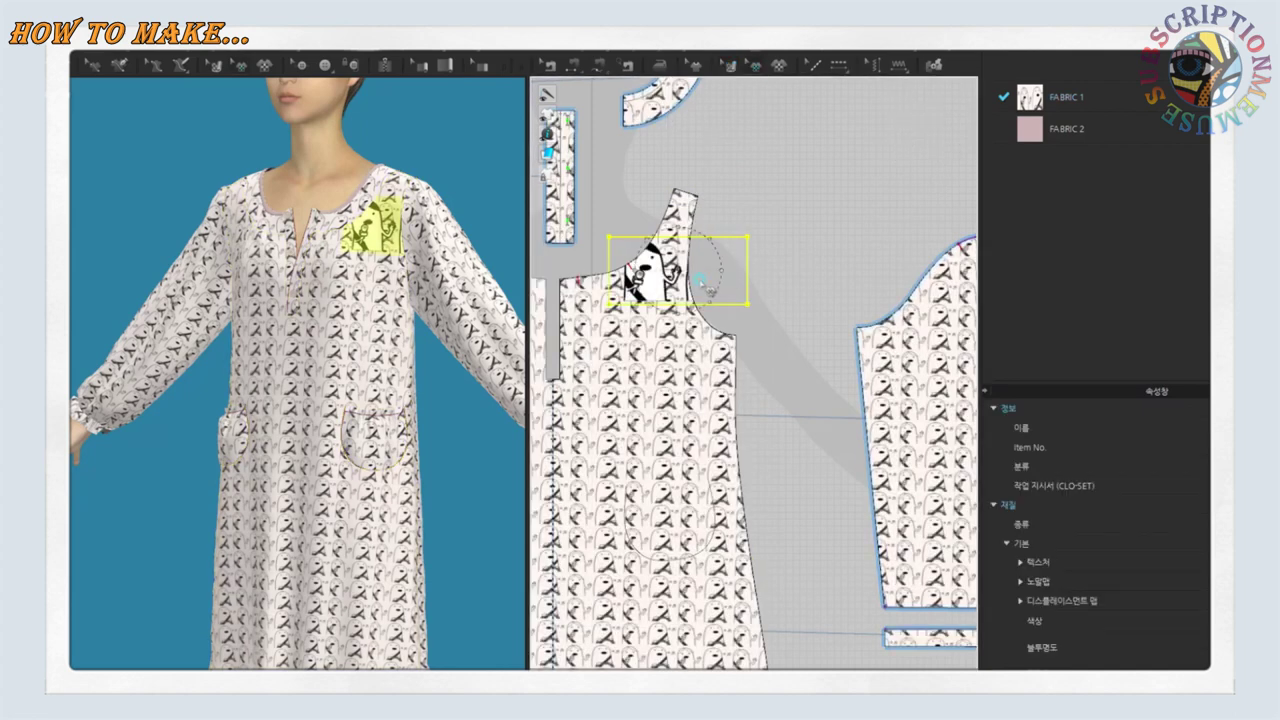
pyautogui.moveTo(670, 375); pyautogui.dragTo(672, 368)
pyautogui.rightClick(674, 362)
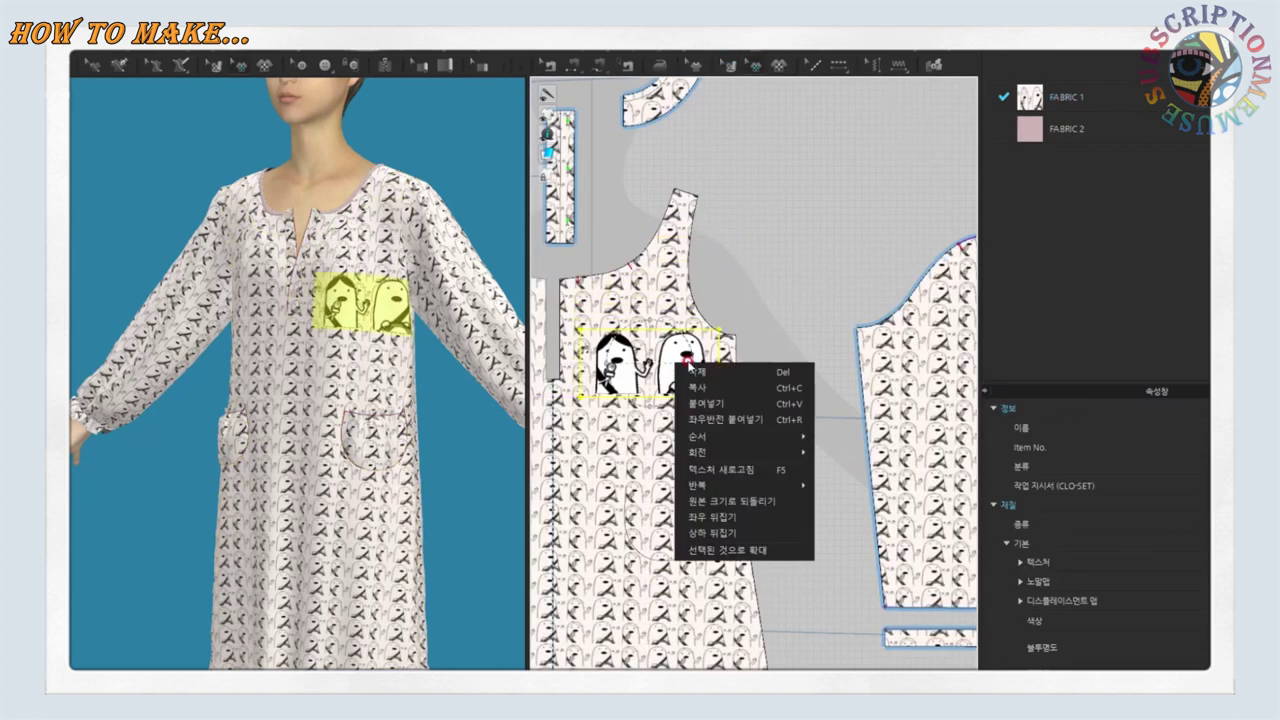
pyautogui.click(731, 500)
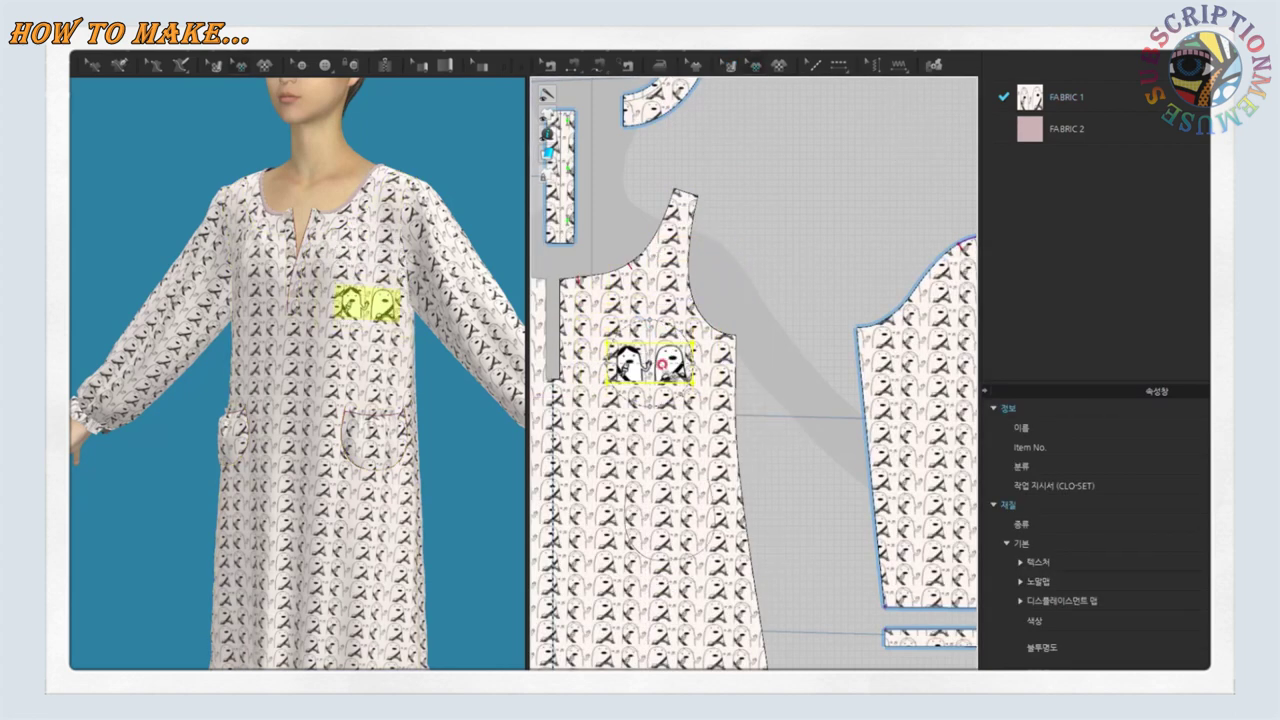
pyautogui.moveTo(661, 366); pyautogui.dragTo(652, 328)
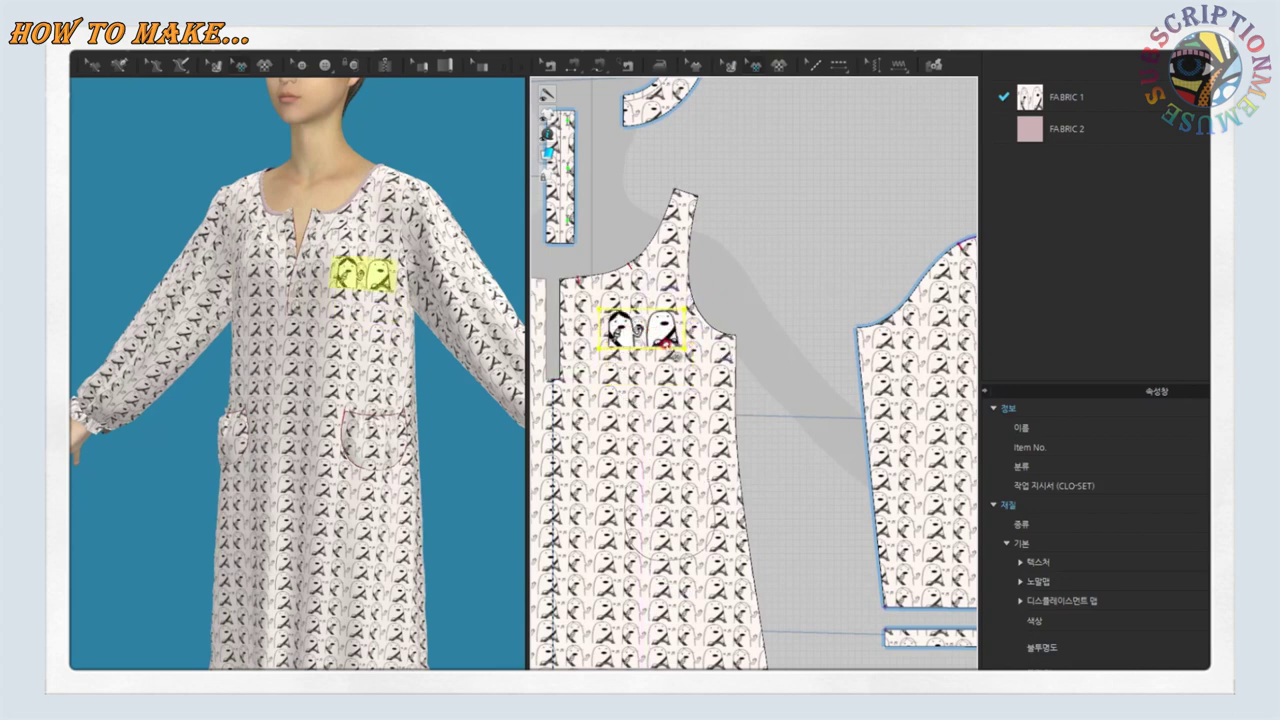
pyautogui.click(680, 327)
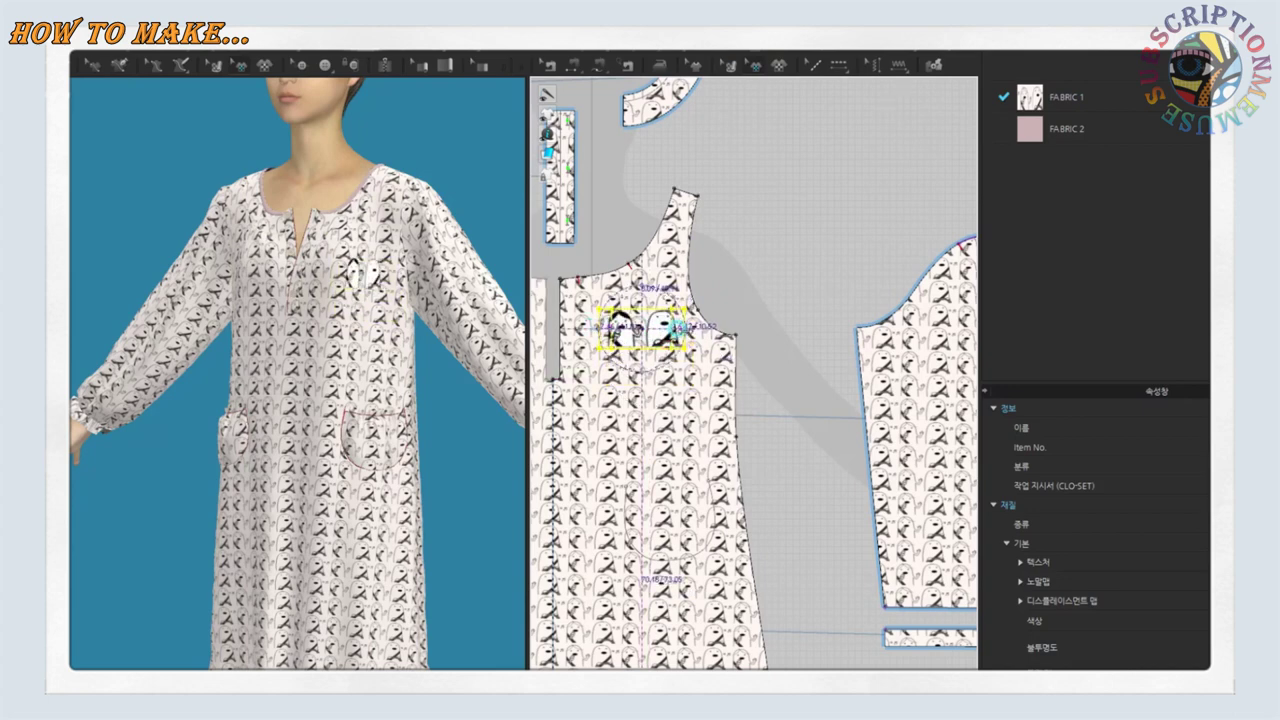
pyautogui.click(672, 383)
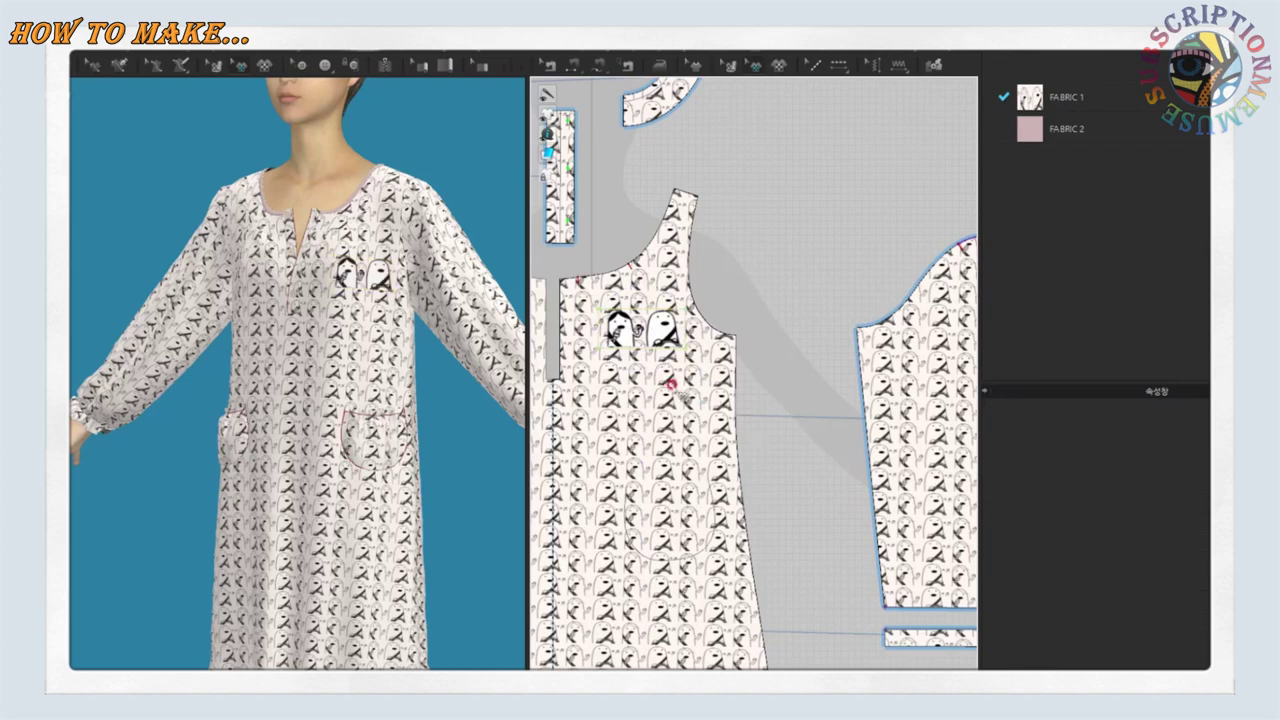
pyautogui.scroll(-3, 630, 402)
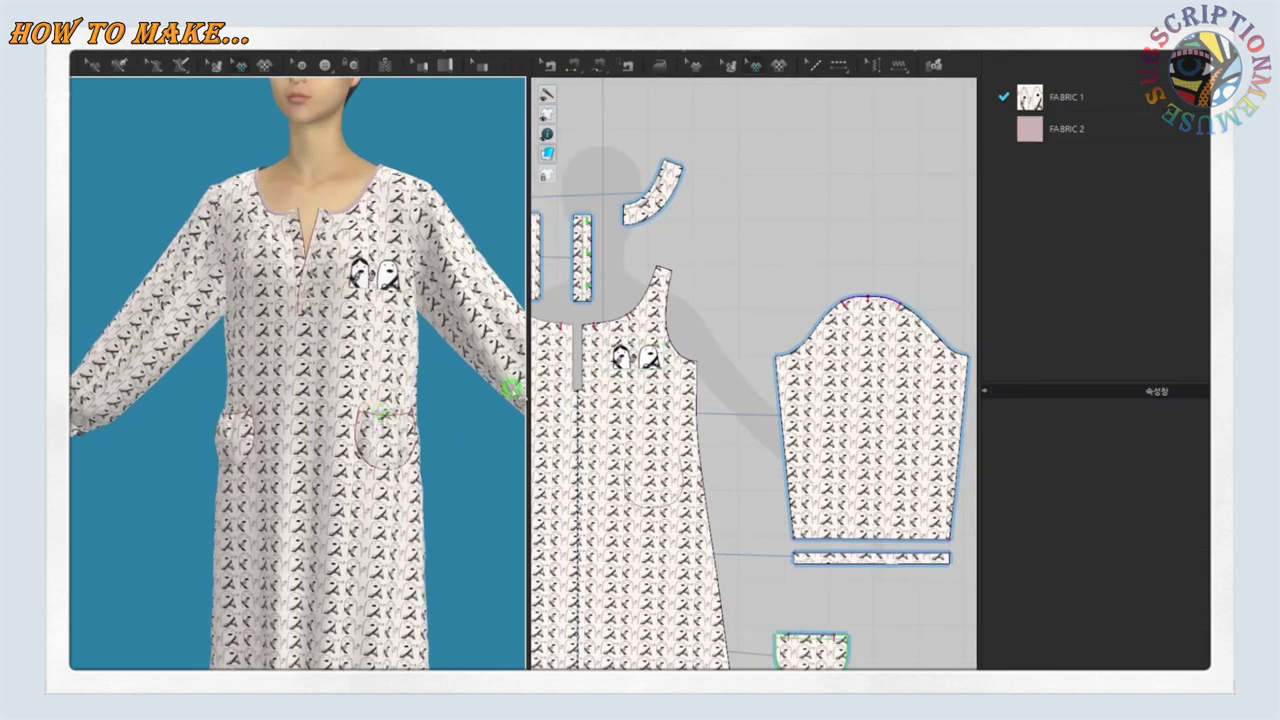
# Deselect the graphic, widen the 3D avatar view and turn the dress to face front
pyautogui.click(632, 352)
pyautogui.press('Escape')
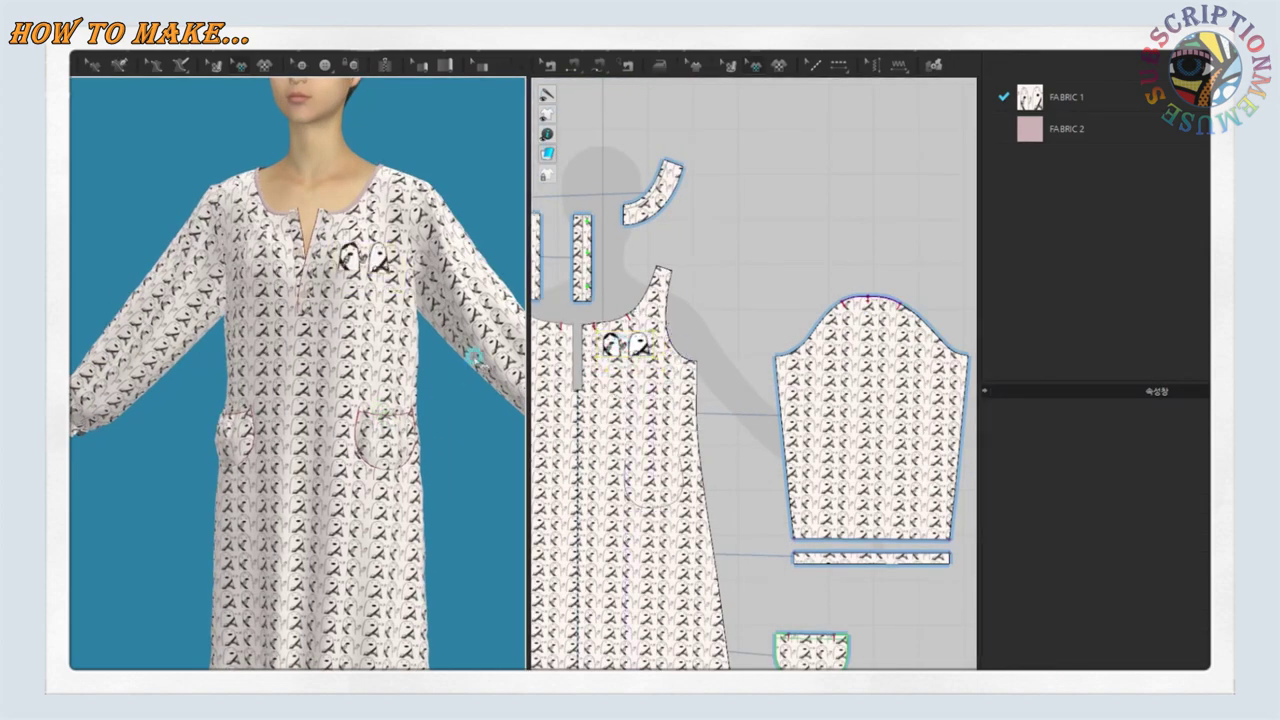
pyautogui.scroll(3, 400, 300)
pyautogui.moveTo(528, 276); pyautogui.dragTo(786, 276)
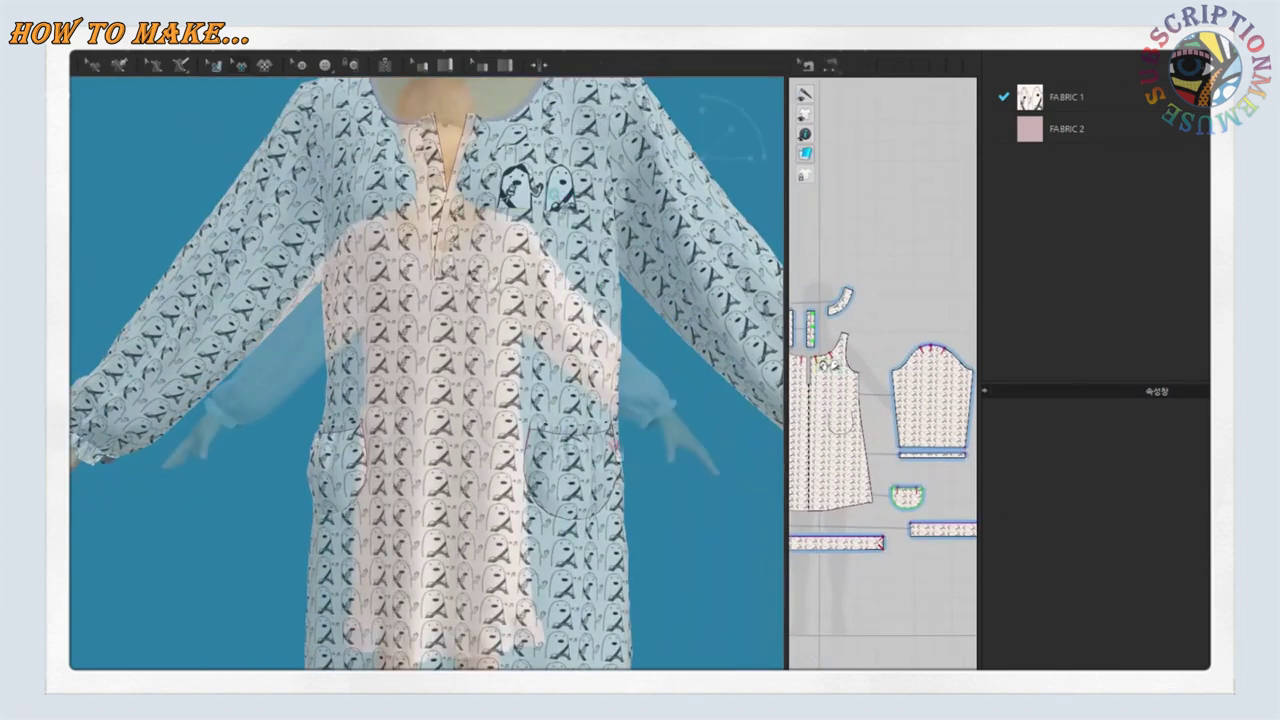
pyautogui.moveTo(543, 460)
pyautogui.mouseDown(button='right')
pyautogui.moveTo(286, 449)
pyautogui.moveTo(626, 449)
pyautogui.mouseUp(button='right')
# Select the front piece and scale the fabric print down to a fine, dense repeat
pyautogui.click(492, 323)
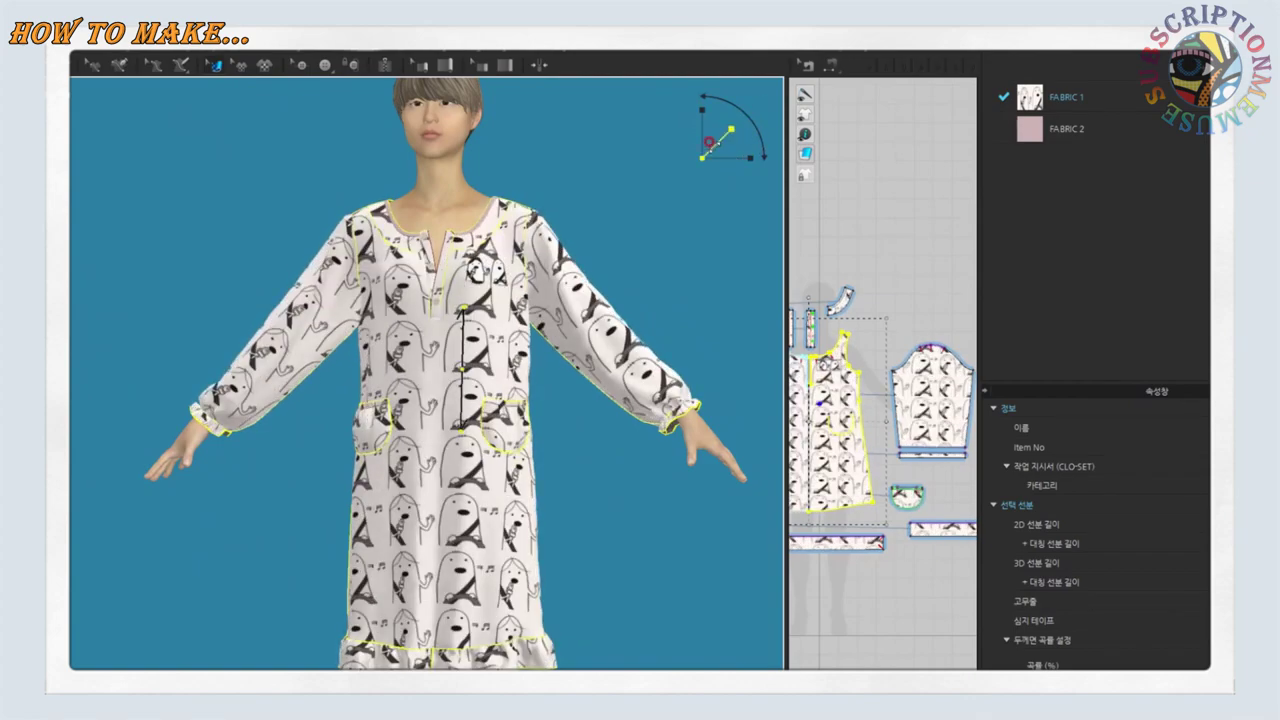
pyautogui.moveTo(709, 142); pyautogui.dragTo(756, 119)
pyautogui.scroll(-3, 583, 478)
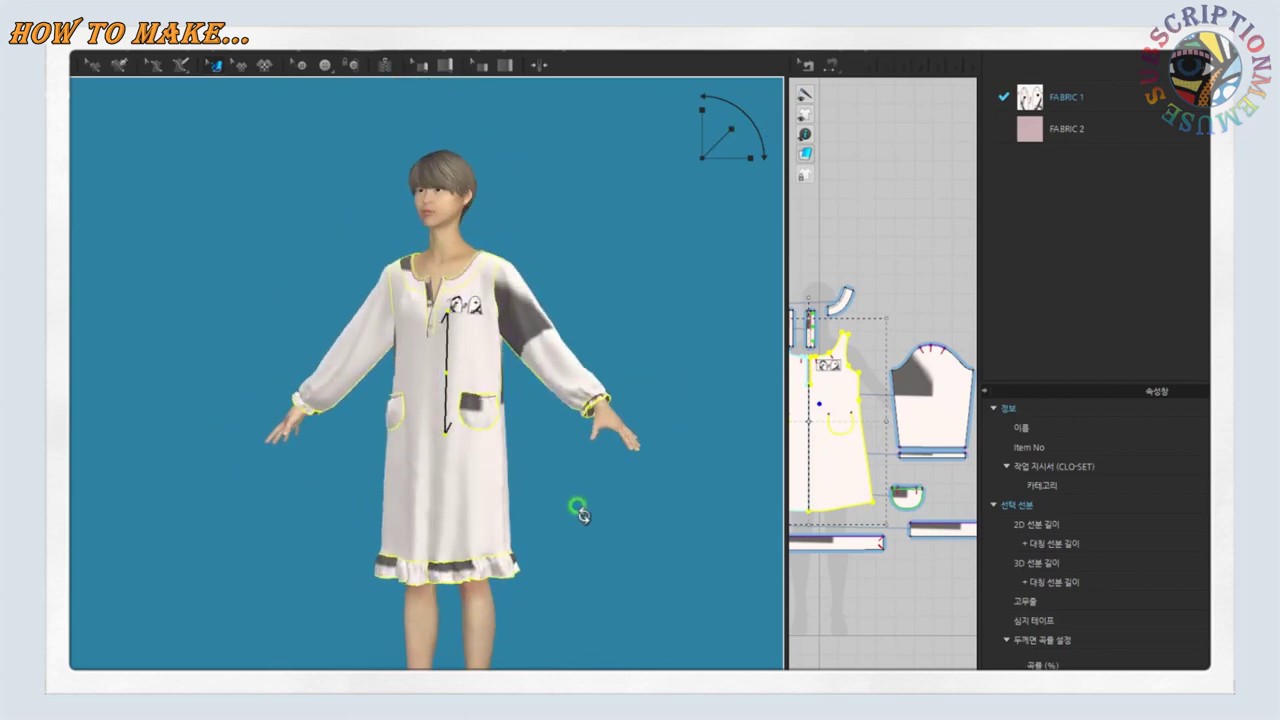
pyautogui.moveTo(705, 155); pyautogui.dragTo(673, 175)
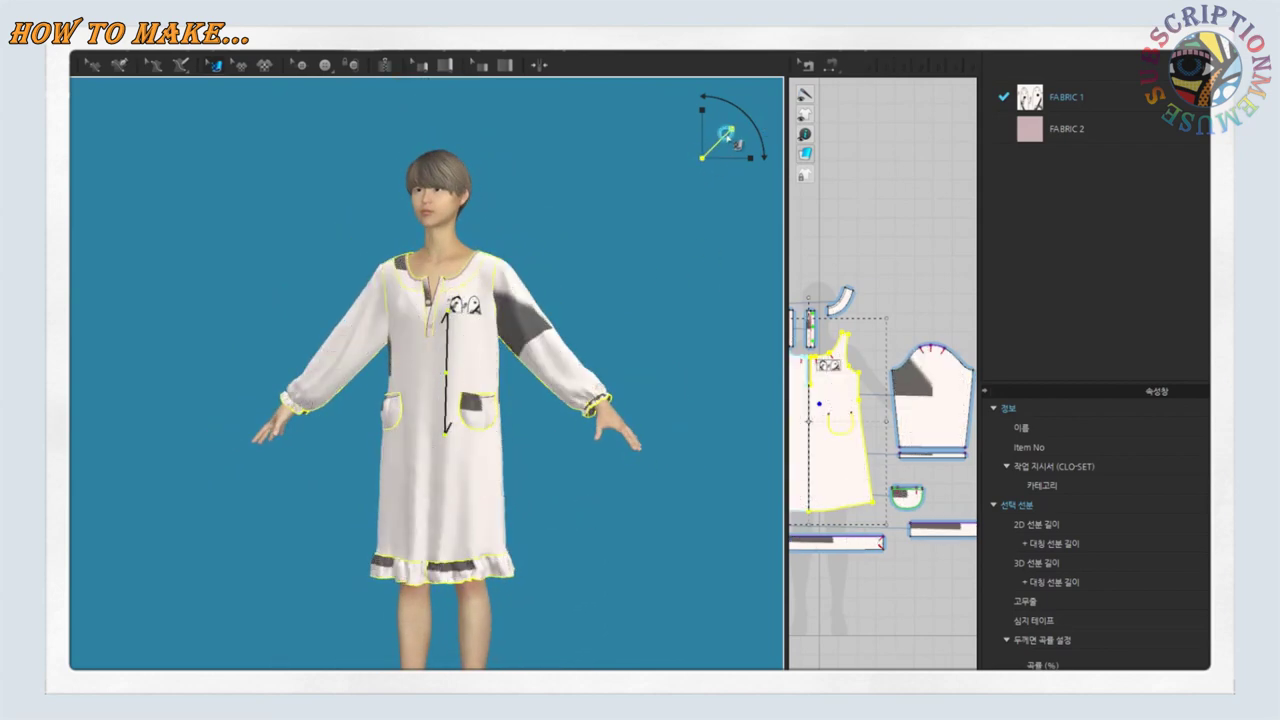
pyautogui.moveTo(727, 132); pyautogui.dragTo(697, 155)
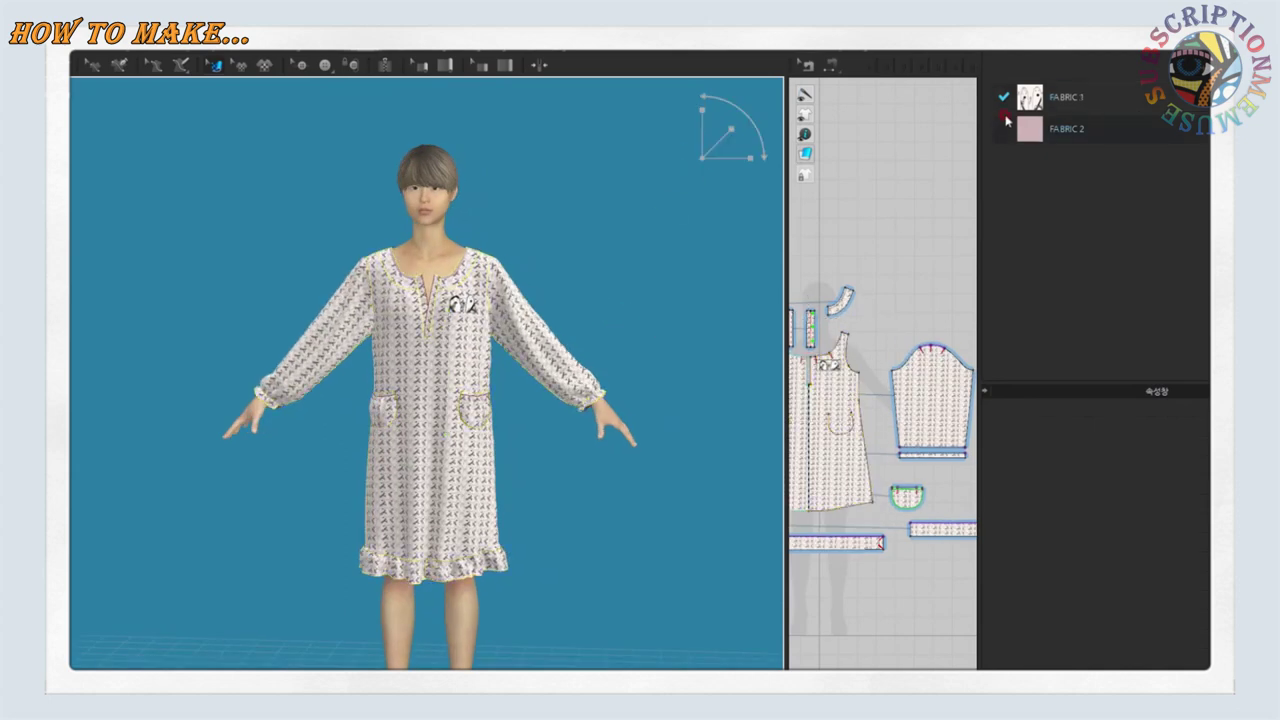
# Set FABRIC 1's colour to pure white FFFFFF
pyautogui.click(1032, 100)
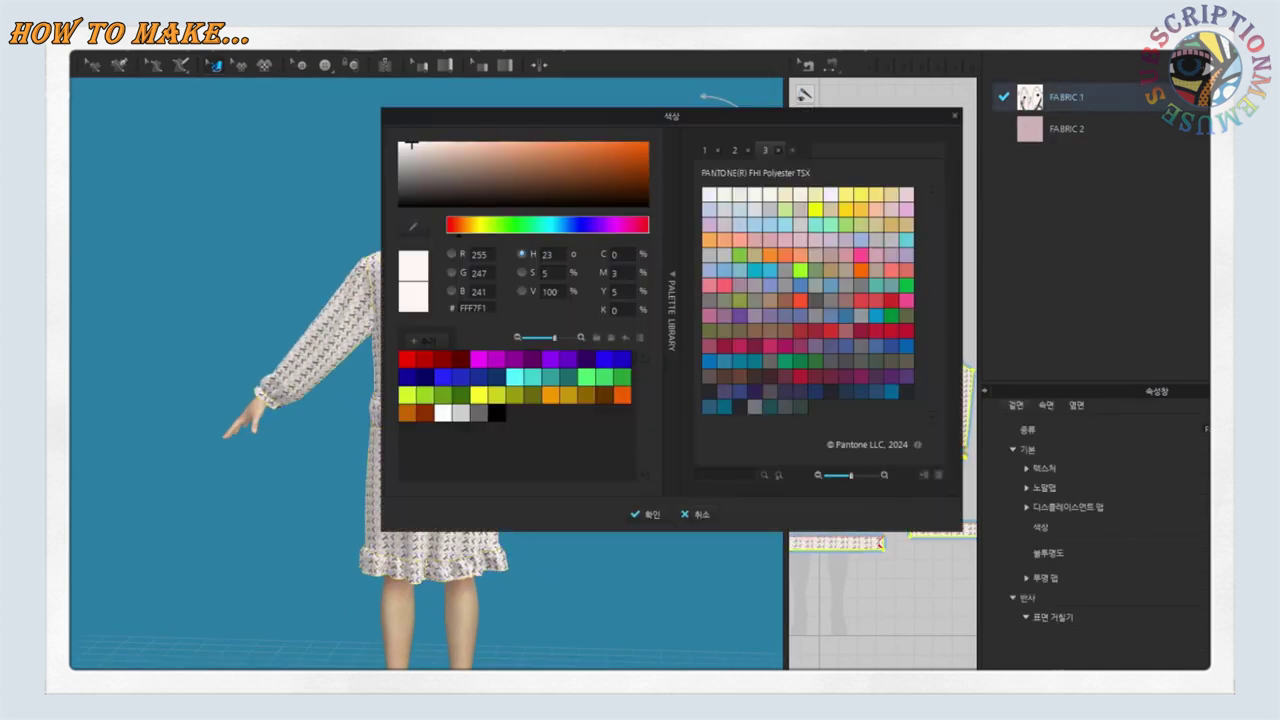
pyautogui.click(441, 412)
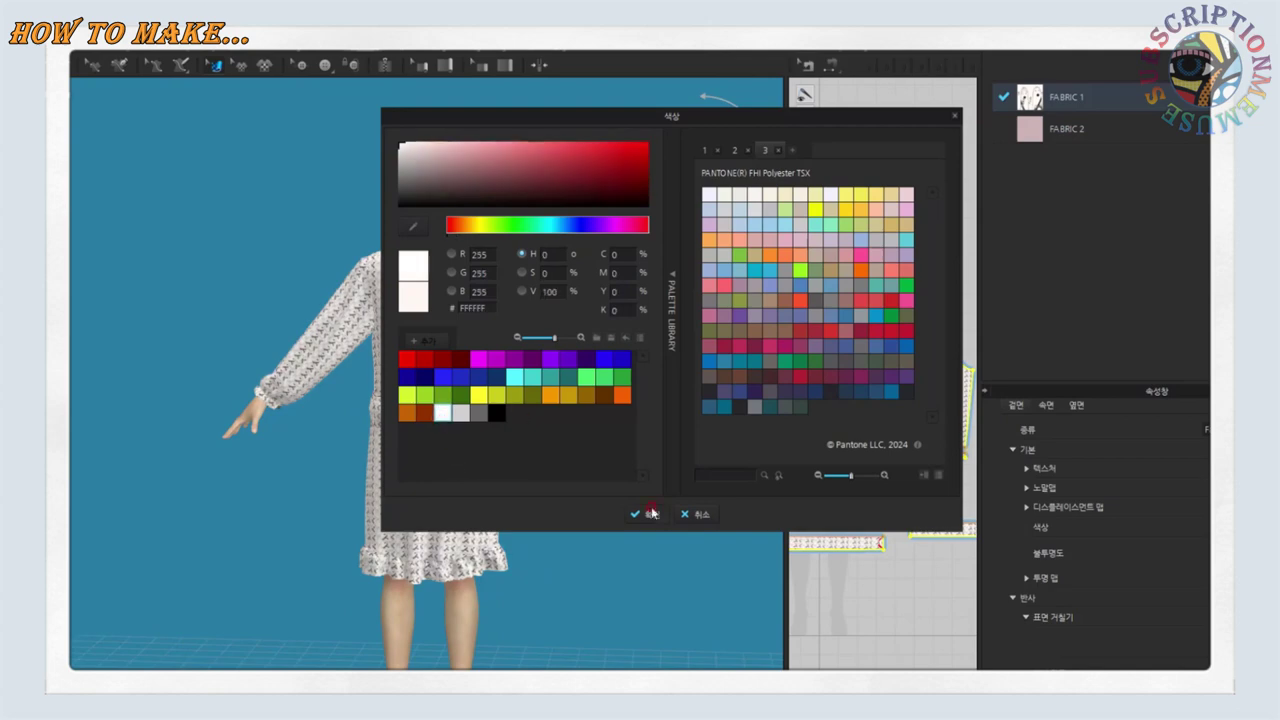
pyautogui.click(650, 515)
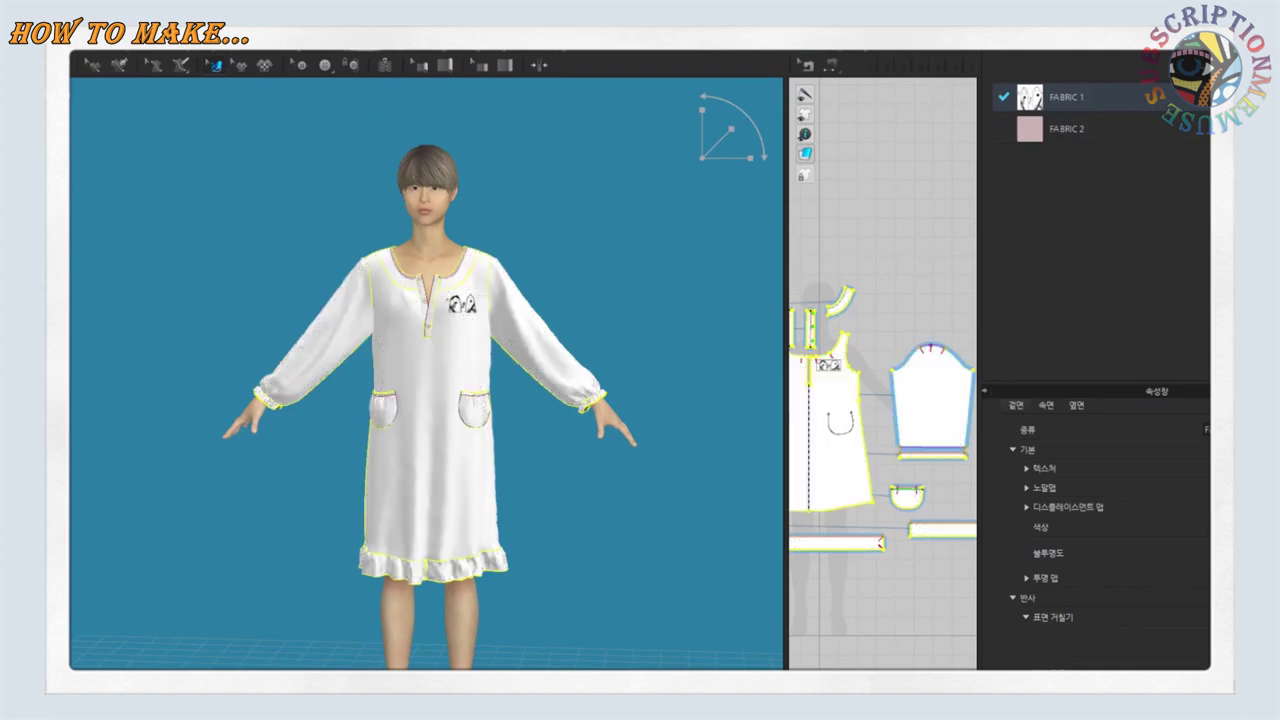
# Check the dress from several angles, tugging the hem ruffle to test its drape
pyautogui.click(702, 375)
pyautogui.scroll(2, 543, 366)
pyautogui.scroll(2, 594, 394)
pyautogui.moveTo(594, 394)
pyautogui.mouseDown(button='right')
pyautogui.moveTo(528, 451)
pyautogui.moveTo(567, 505)
pyautogui.mouseUp(button='right')
pyautogui.moveTo(515, 615); pyautogui.dragTo(410, 594)
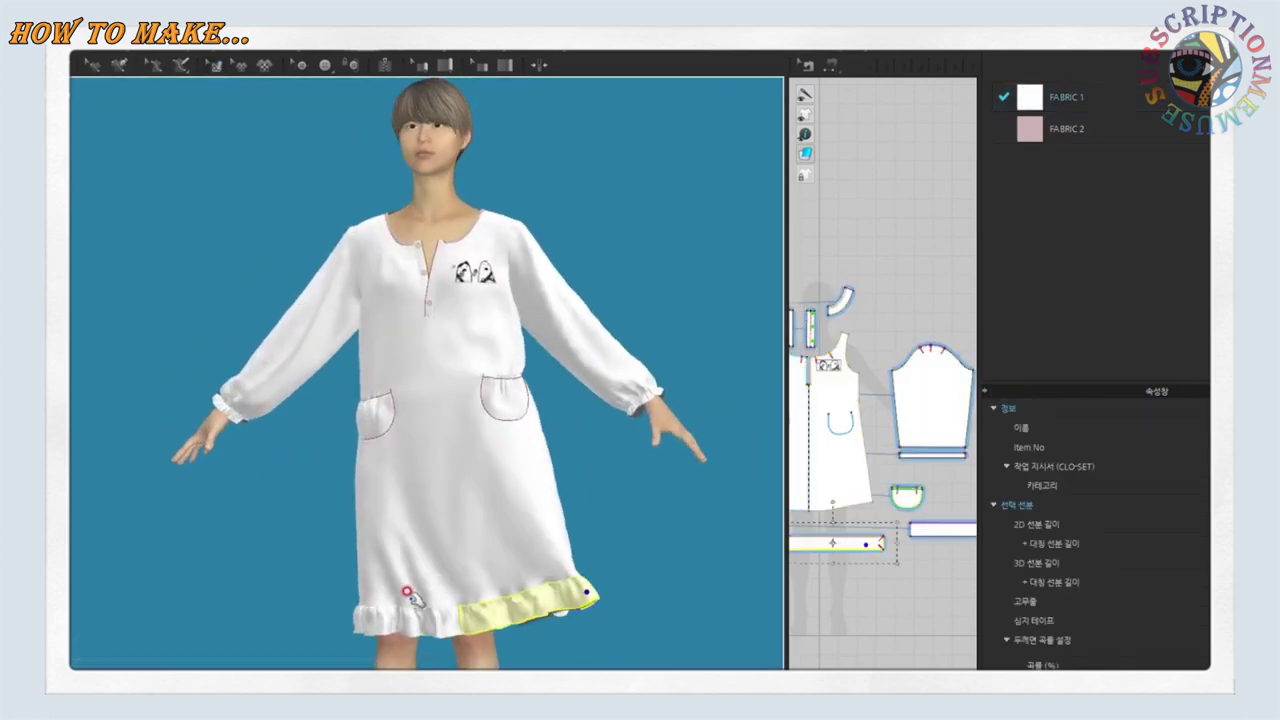
pyautogui.click(617, 223)
pyautogui.moveTo(617, 223); pyautogui.dragTo(374, 314, button='right')
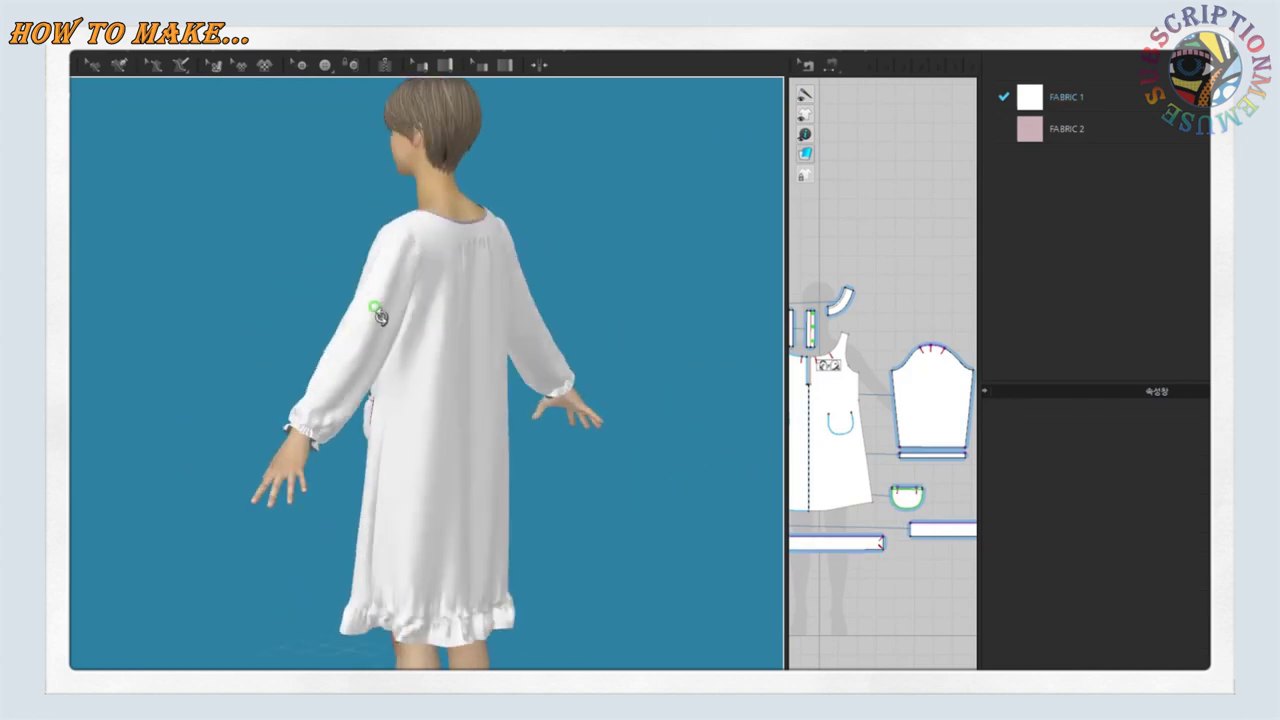
pyautogui.press('2')
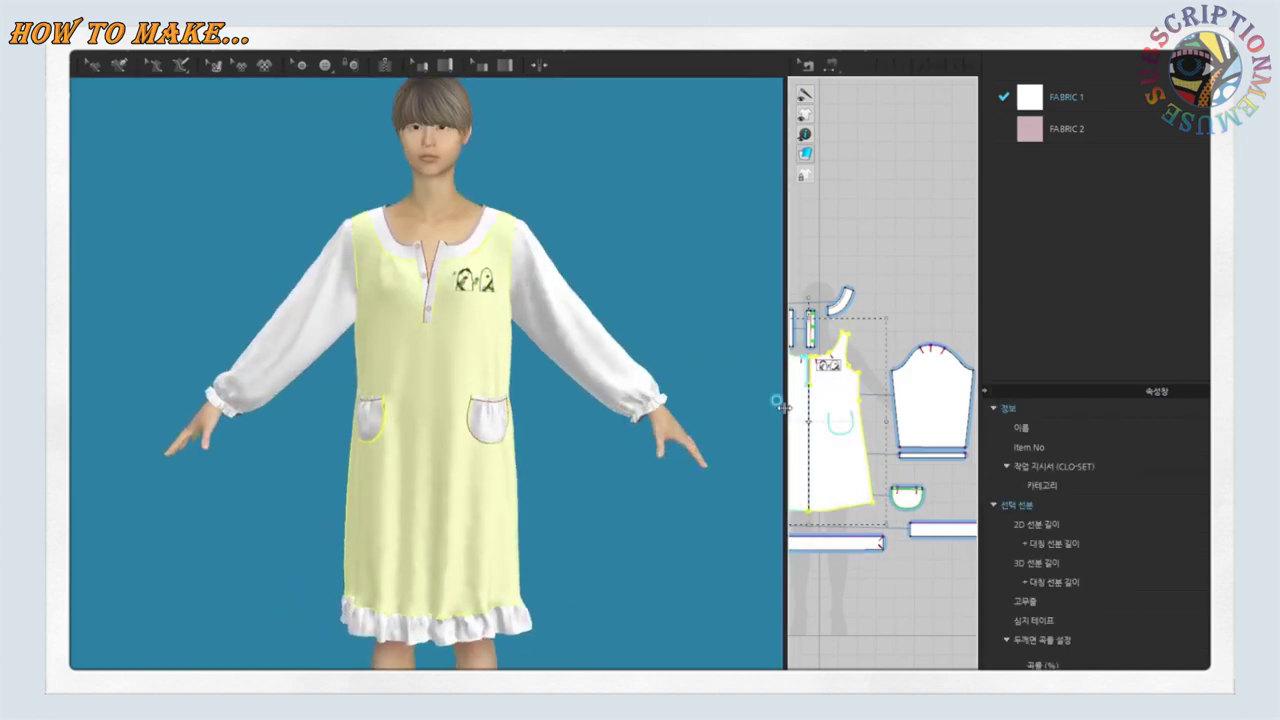
# Widen the 2D window and nudge the chest graphic slightly lower on the front piece
pyautogui.moveTo(784, 400); pyautogui.dragTo(681, 380)
pyautogui.click(607, 289)
pyautogui.scroll(3, 800, 400)
pyautogui.scroll(3, 491, 337)
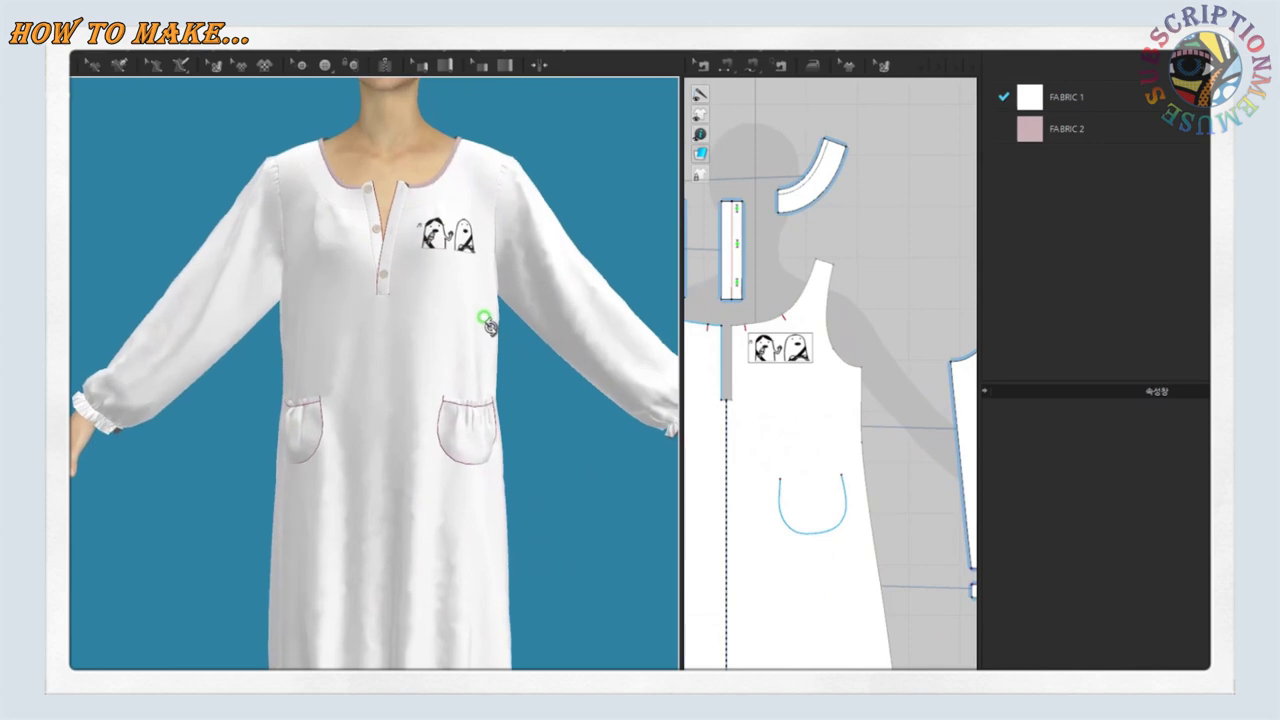
pyautogui.click(776, 345)
pyautogui.moveTo(779, 347); pyautogui.dragTo(783, 363)
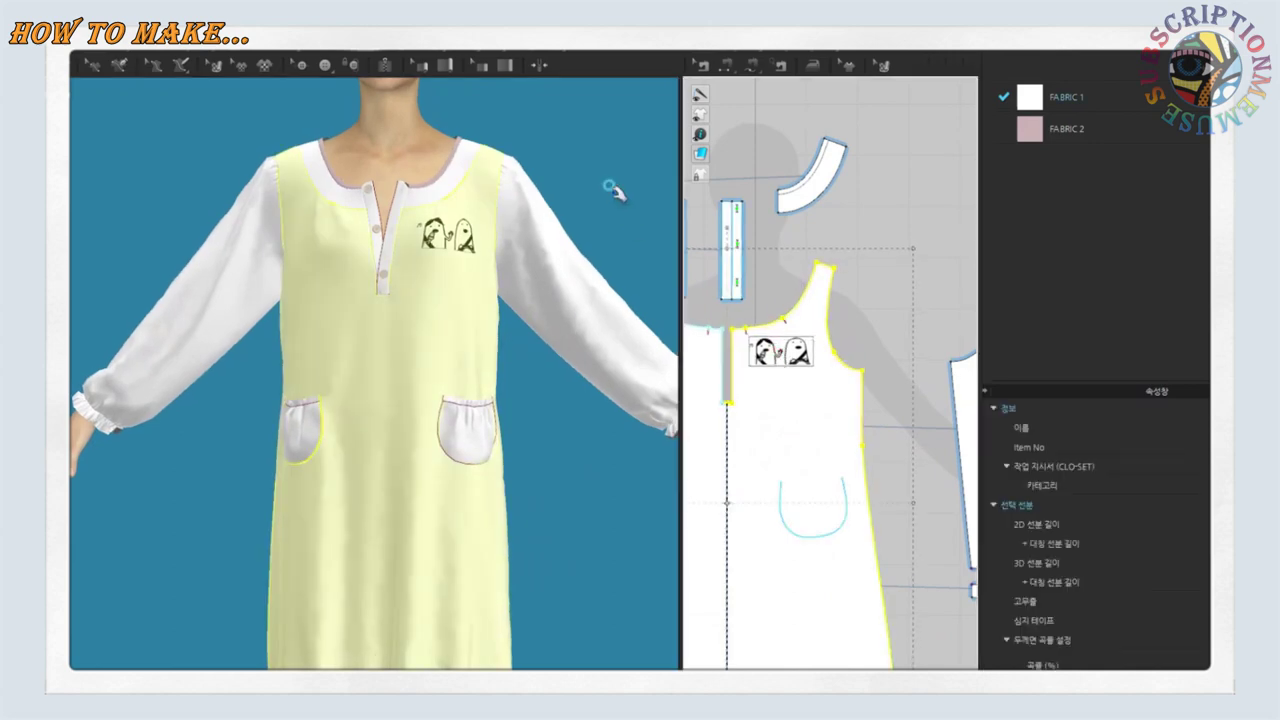
# Set FABRIC 1's colour to pale pink FFEAEA
pyautogui.click(613, 192)
pyautogui.scroll(-3, 613, 192)
pyautogui.click(1066, 97)
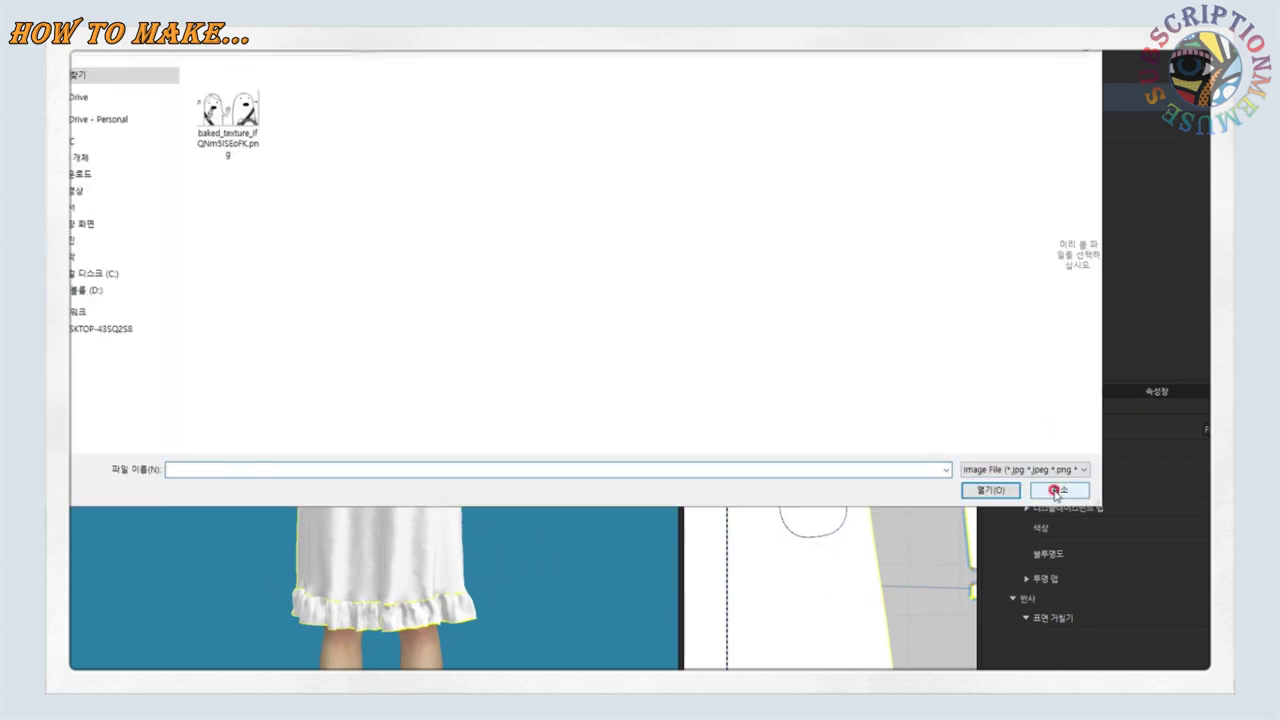
pyautogui.click(1056, 491)
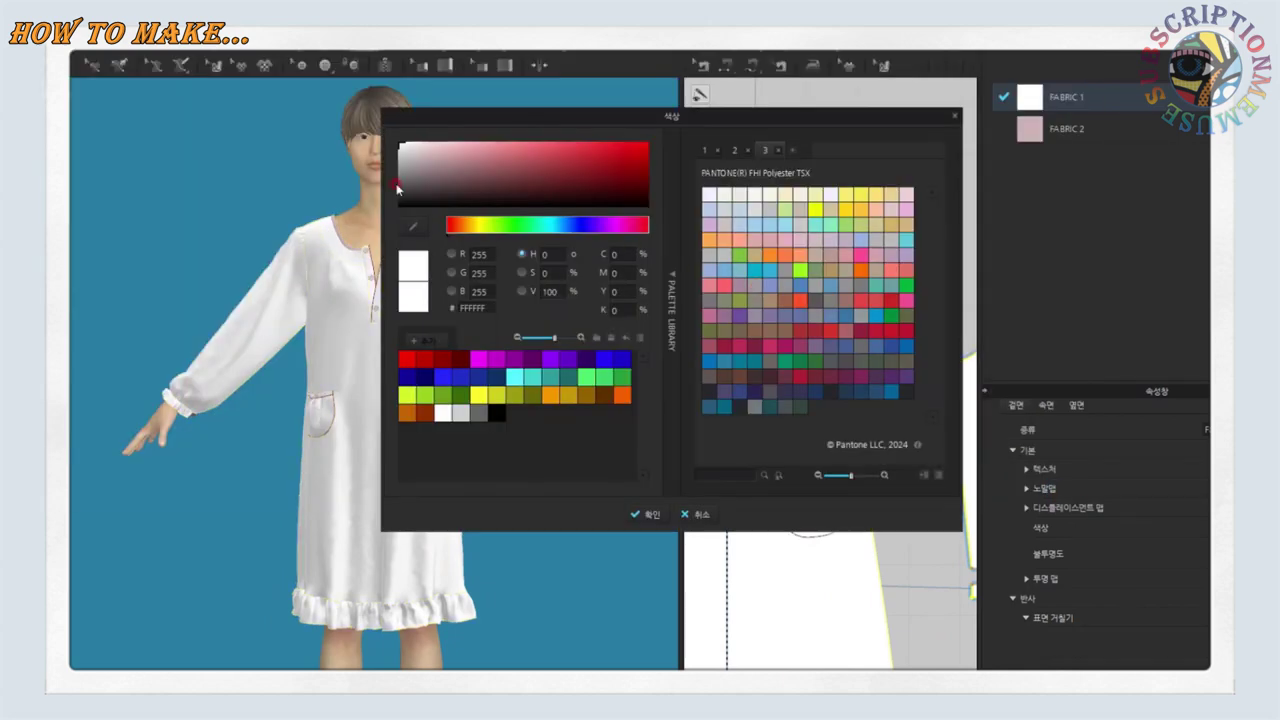
pyautogui.moveTo(397, 187); pyautogui.dragTo(397, 143)
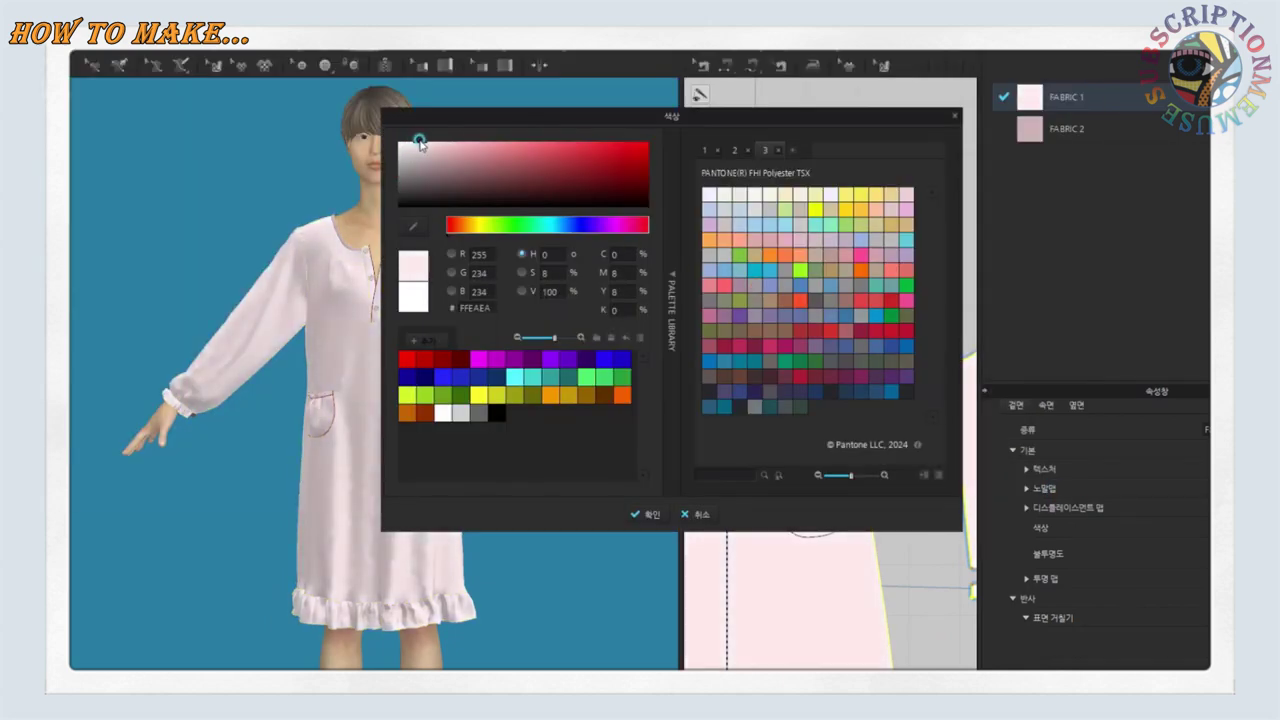
pyautogui.click(645, 514)
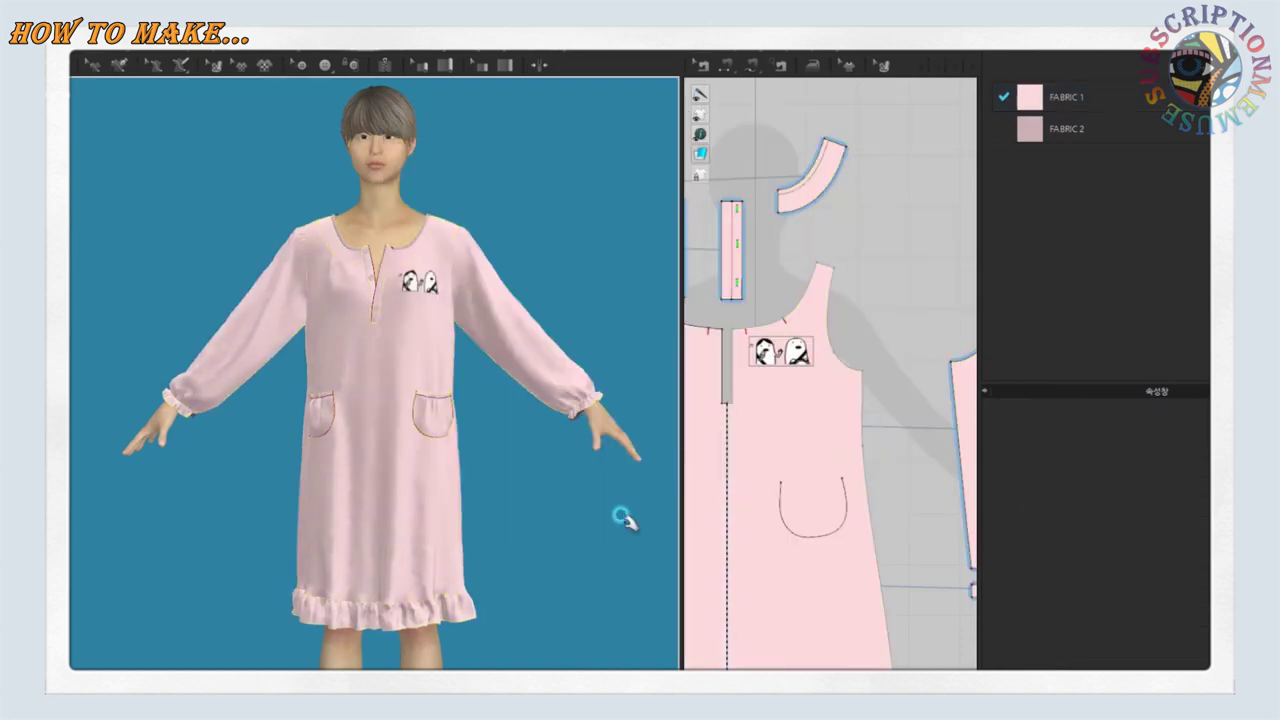
# Widen the 3D view and orbit the avatar to review the finished pink dress
pyautogui.moveTo(574, 529)
pyautogui.mouseDown(button='right')
pyautogui.moveTo(237, 523)
pyautogui.moveTo(590, 538)
pyautogui.mouseUp(button='right')
pyautogui.scroll(-2, 578, 582)
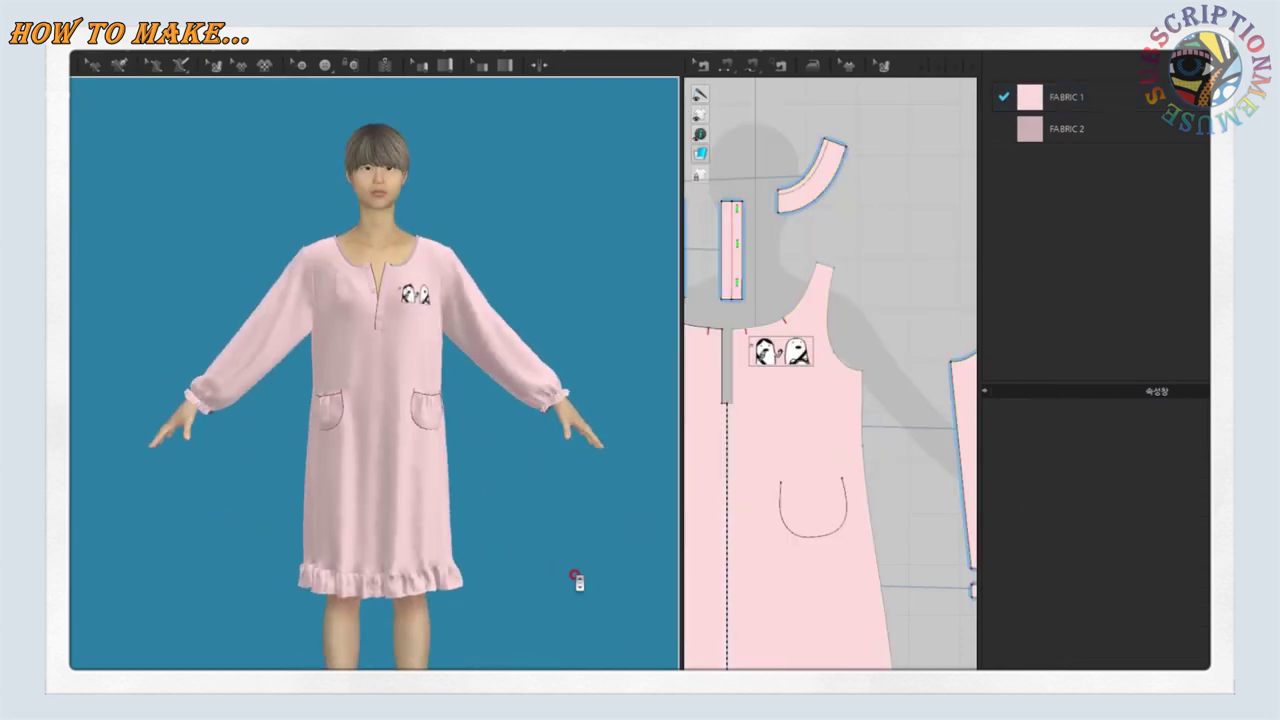
pyautogui.moveTo(681, 515); pyautogui.dragTo(734, 515)
pyautogui.scroll(1, 609, 525)
pyautogui.scroll(2, 620, 525)
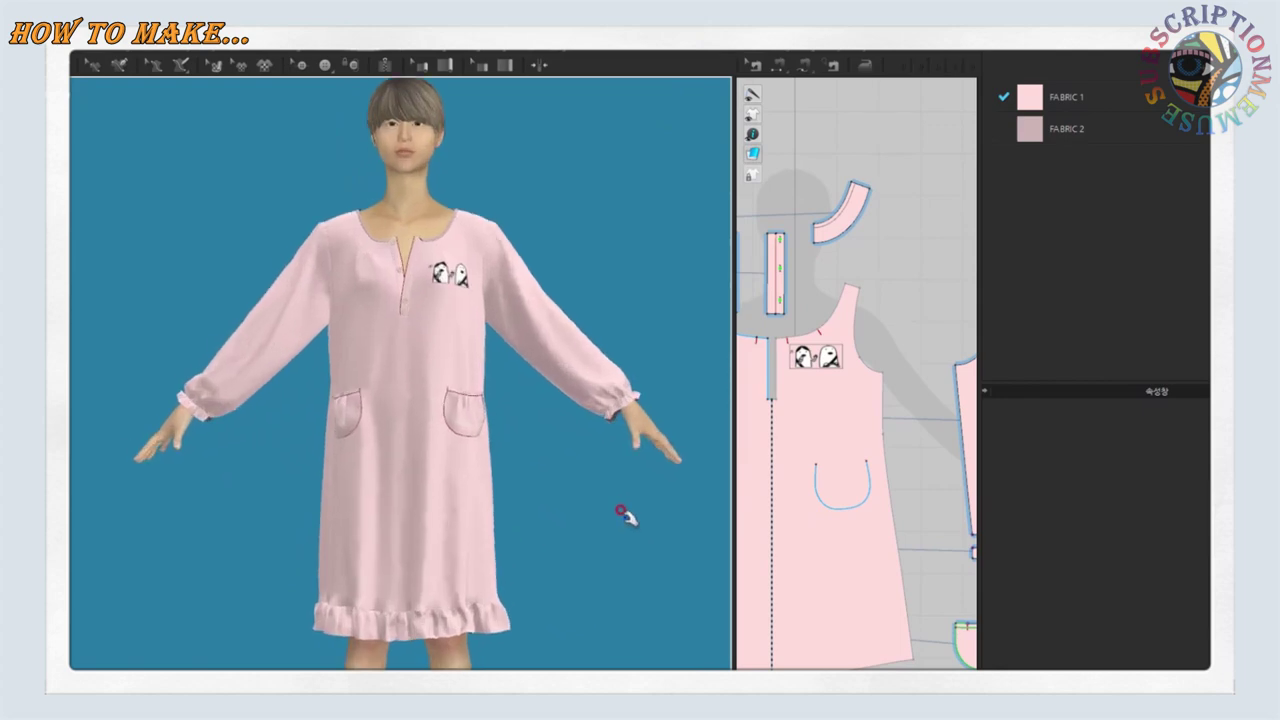
pyautogui.scroll(2, 620, 525)
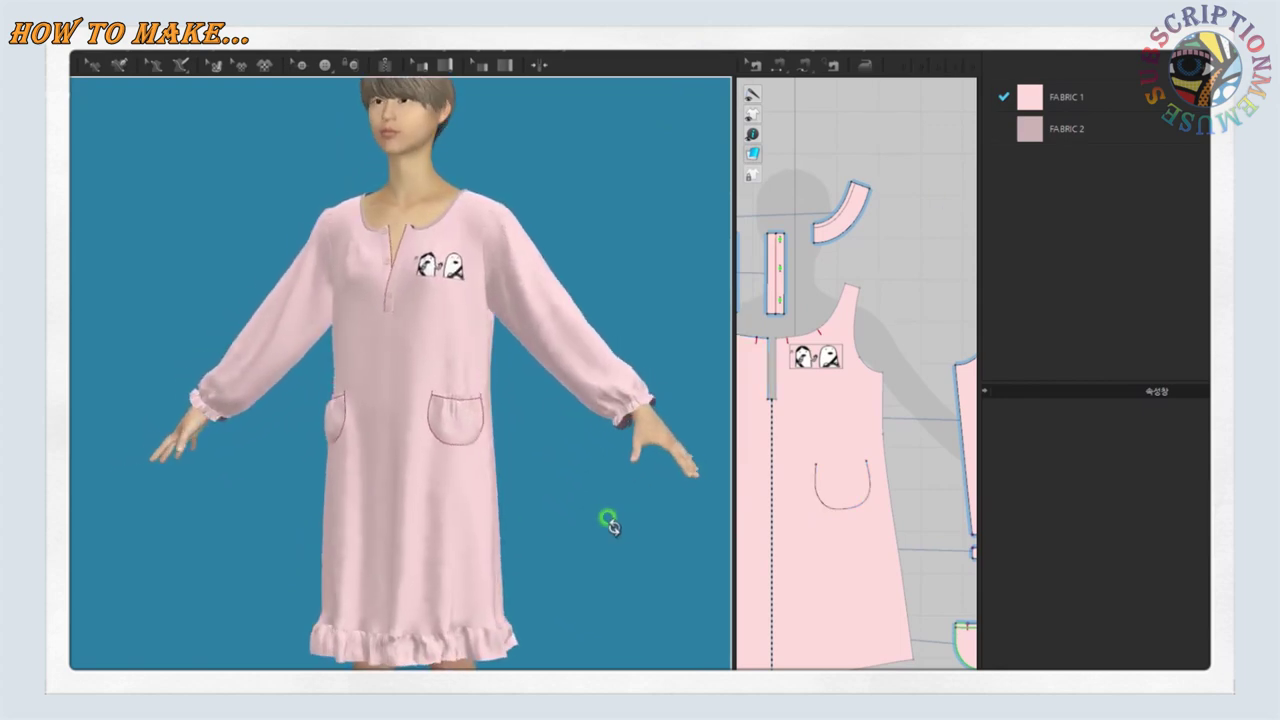
pyautogui.scroll(2, 614, 514)
pyautogui.moveTo(614, 514)
pyautogui.mouseDown(button='right')
pyautogui.moveTo(655, 585)
pyautogui.moveTo(477, 503)
pyautogui.moveTo(634, 588)
pyautogui.mouseUp(button='right')
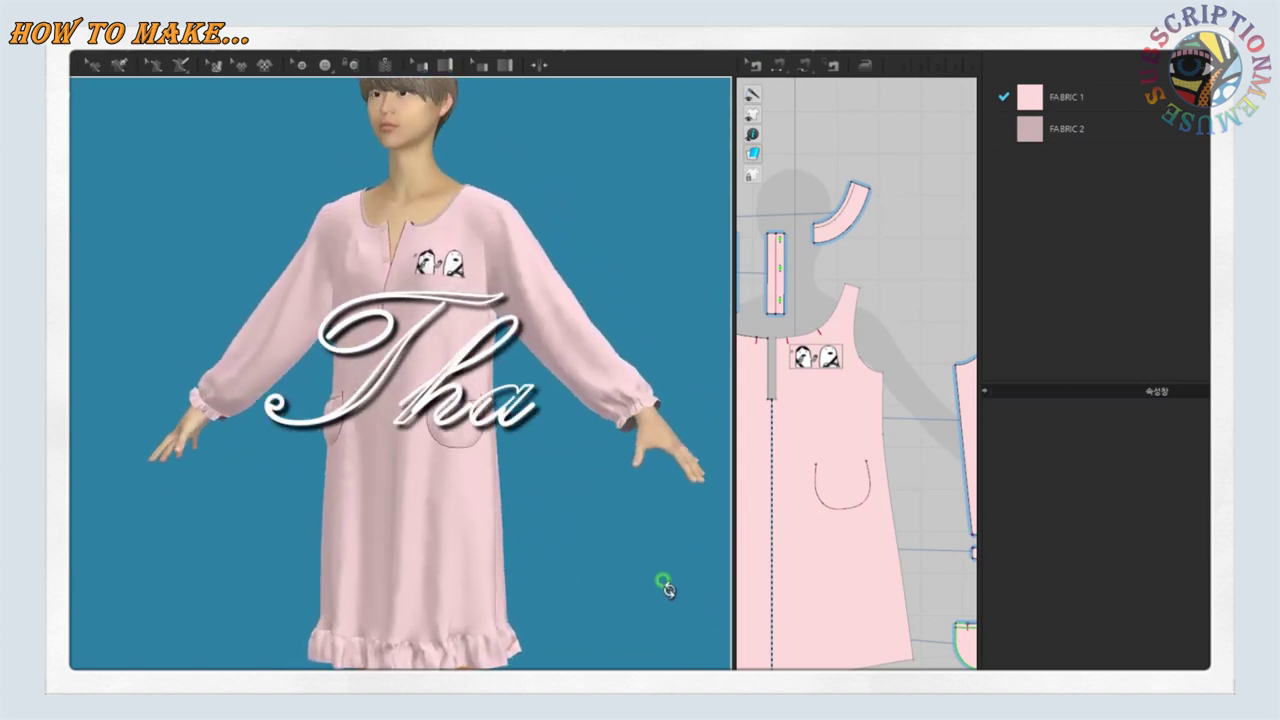
pyautogui.scroll(-3, 651, 608)
pyautogui.scroll(-1, 617, 607)
pyautogui.scroll(2, 640, 550)
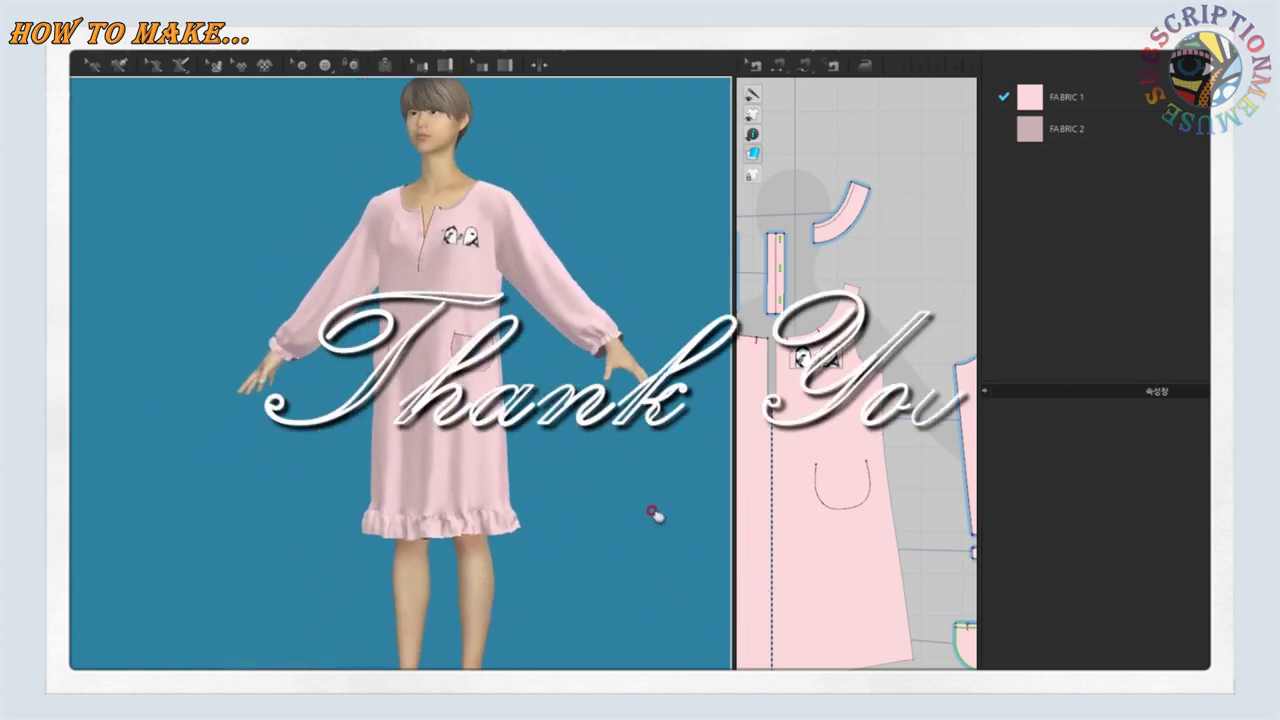
# Save the dress as a project and turn the avatar back to the front
pyautogui.click(78, 60)
pyautogui.click(80, 70)
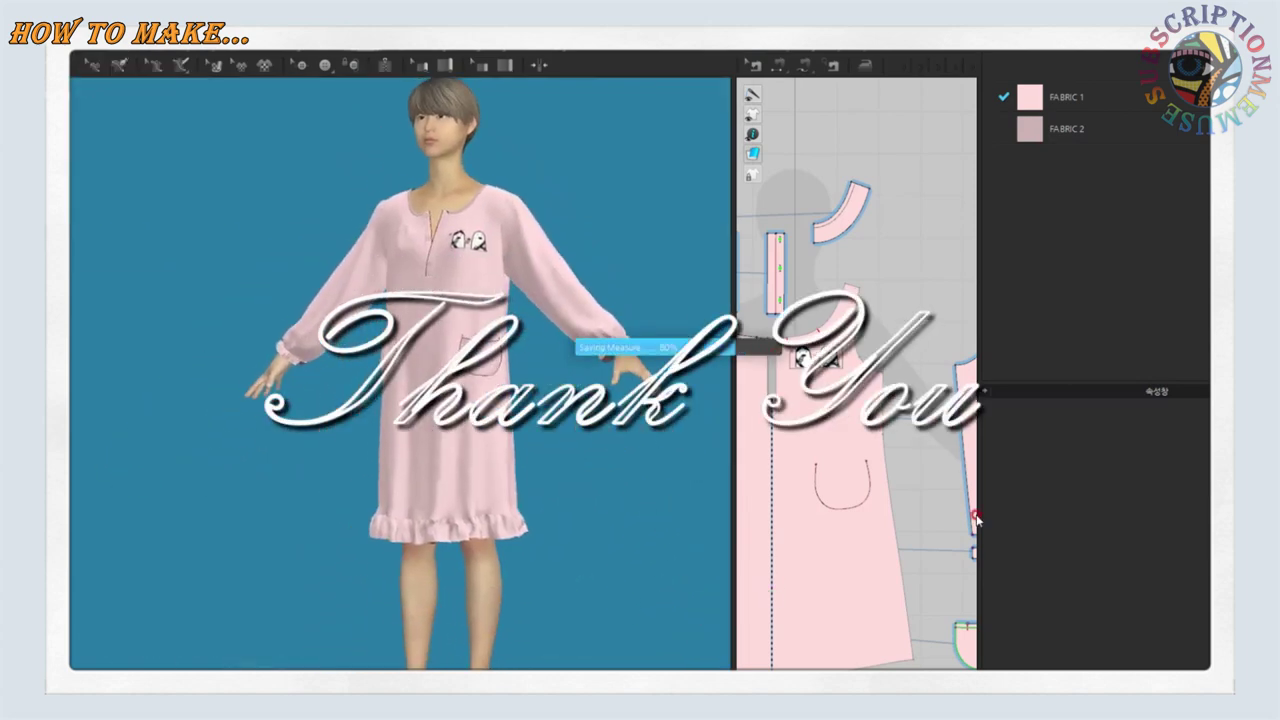
pyautogui.moveTo(628, 510); pyautogui.dragTo(669, 513, button='right')
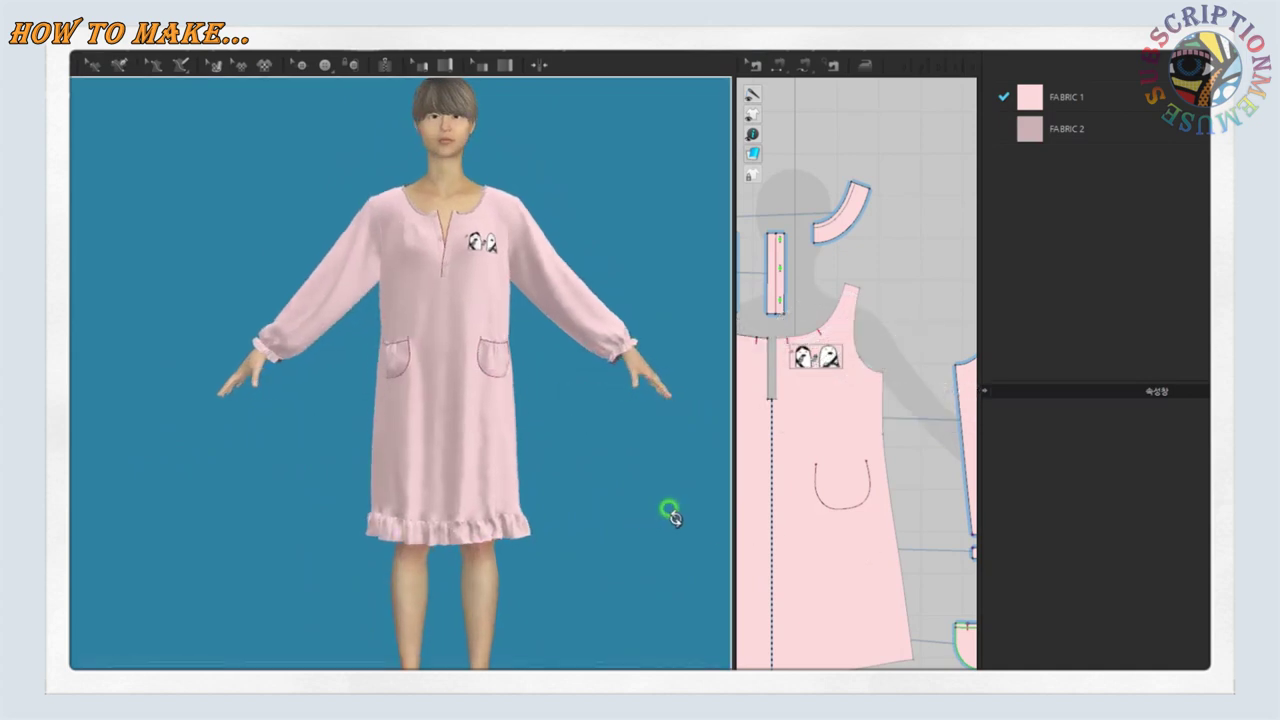